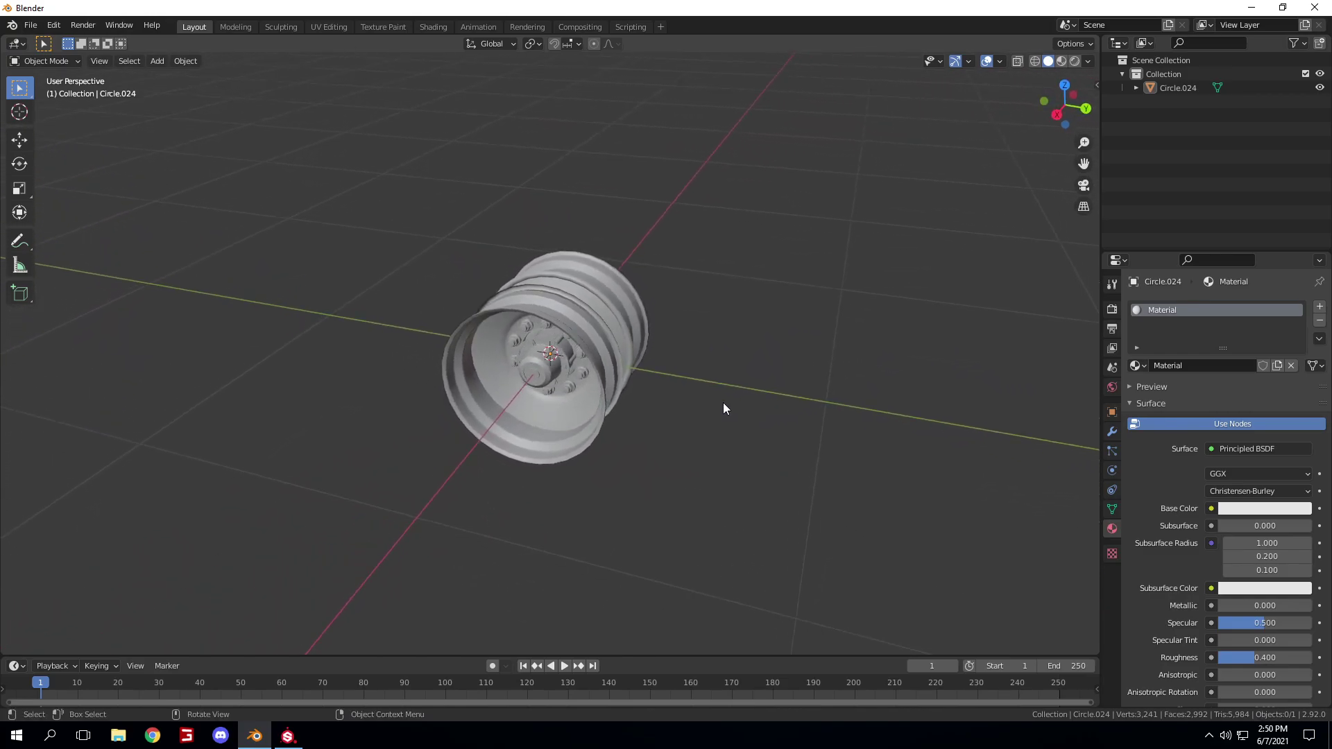
- Select the wheel rim object in the viewport
scroll(608, 402, up, 4)
middle_drag(607, 403, 685, 384)
scroll(685, 384, down, 4)
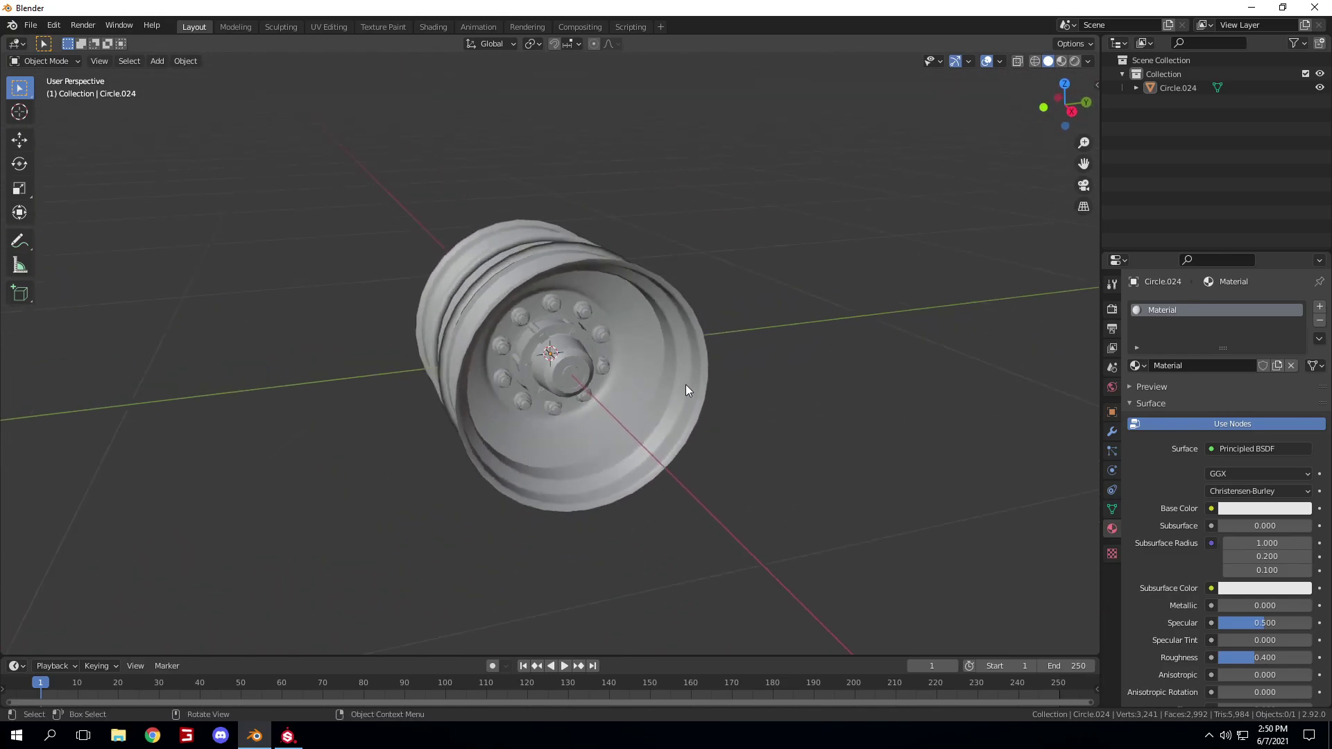
scroll(664, 390, up, 3)
middle_drag(664, 389, 685, 394)
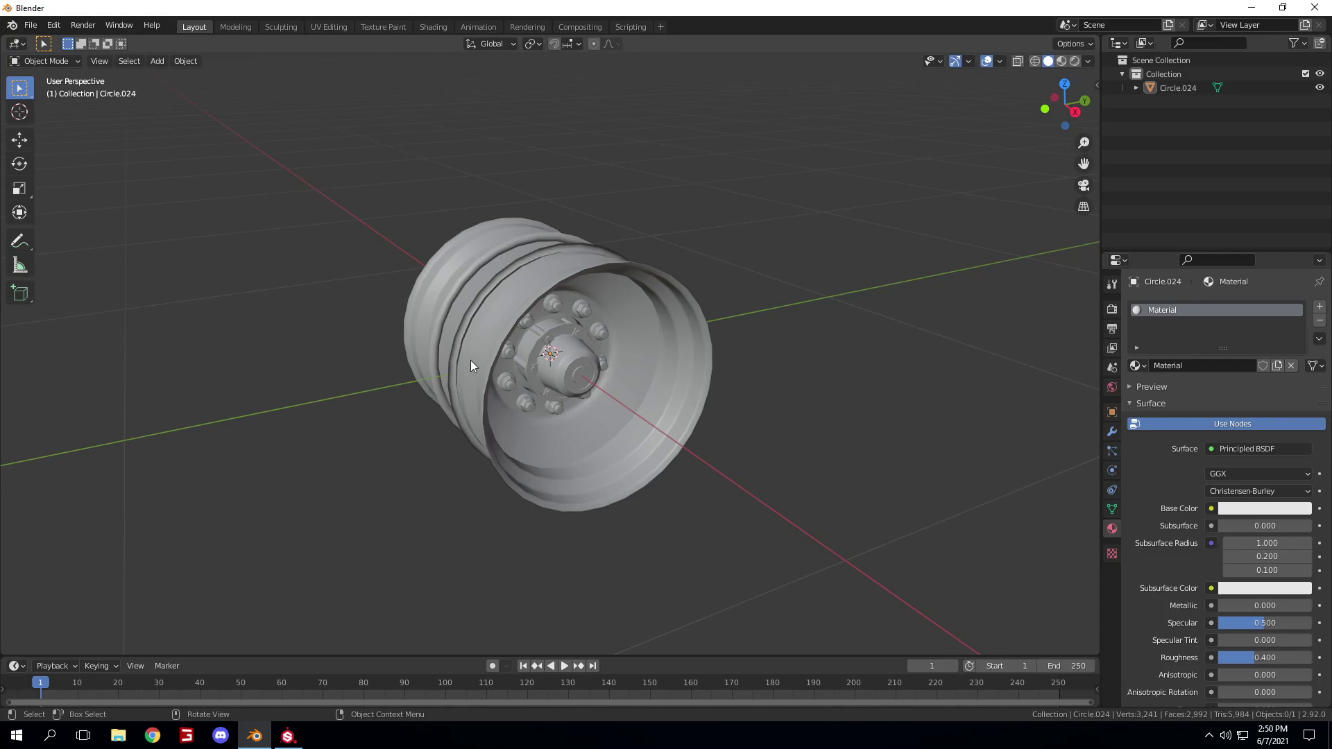
click(598, 386)
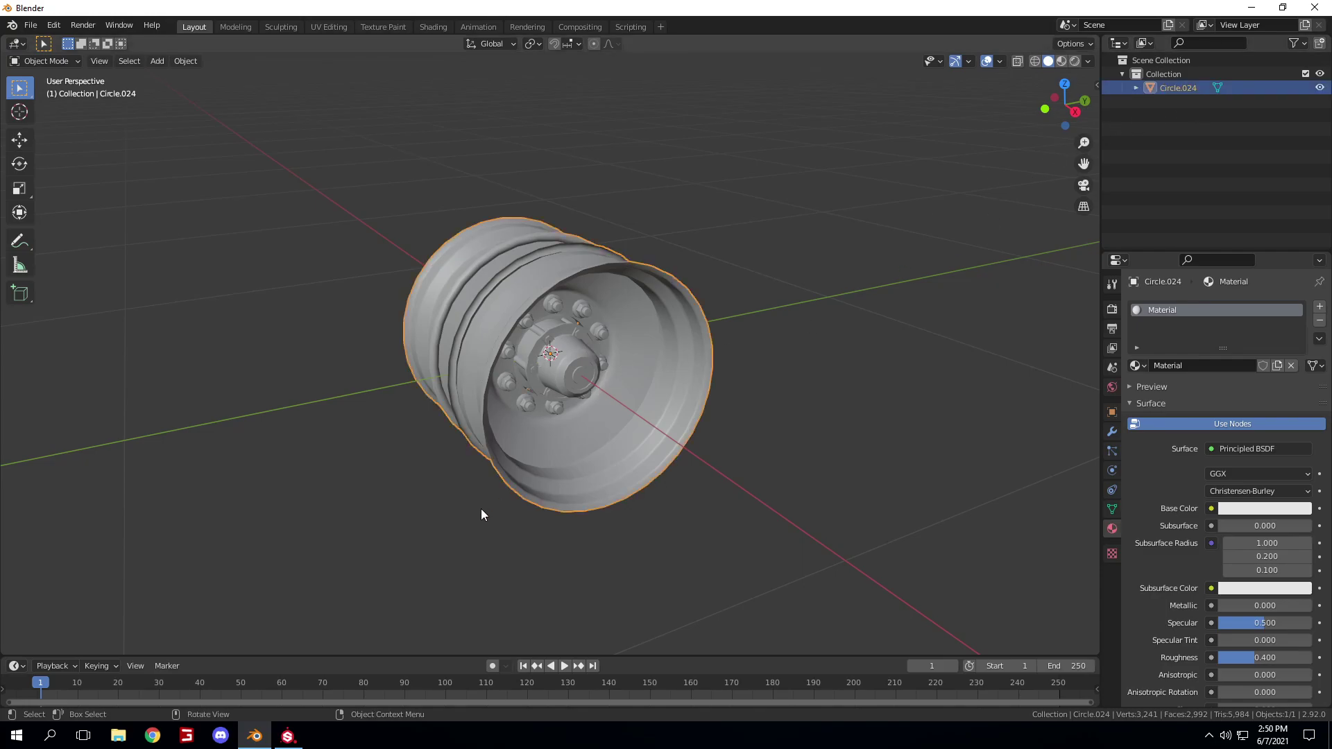
- Examine the wheel rim's hub, lug nuts and inner surface up close and from different angles
click(286, 737)
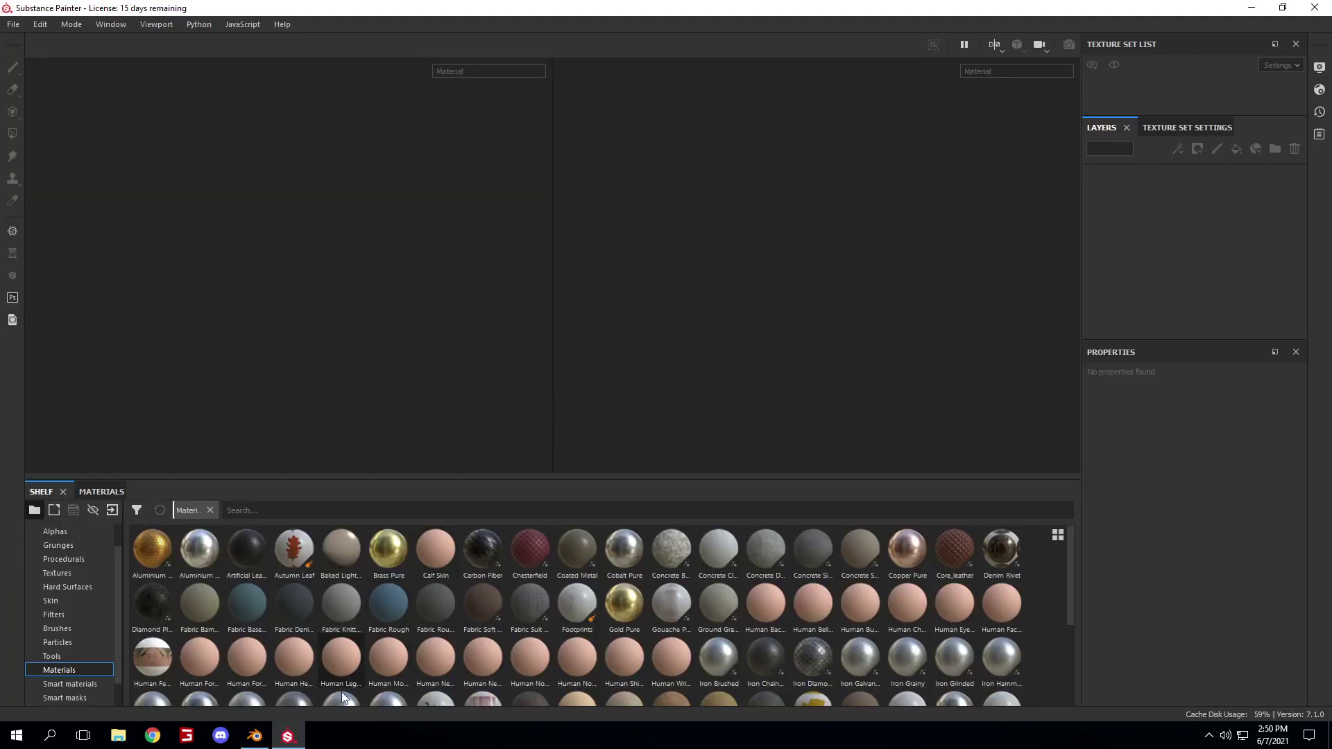
click(264, 741)
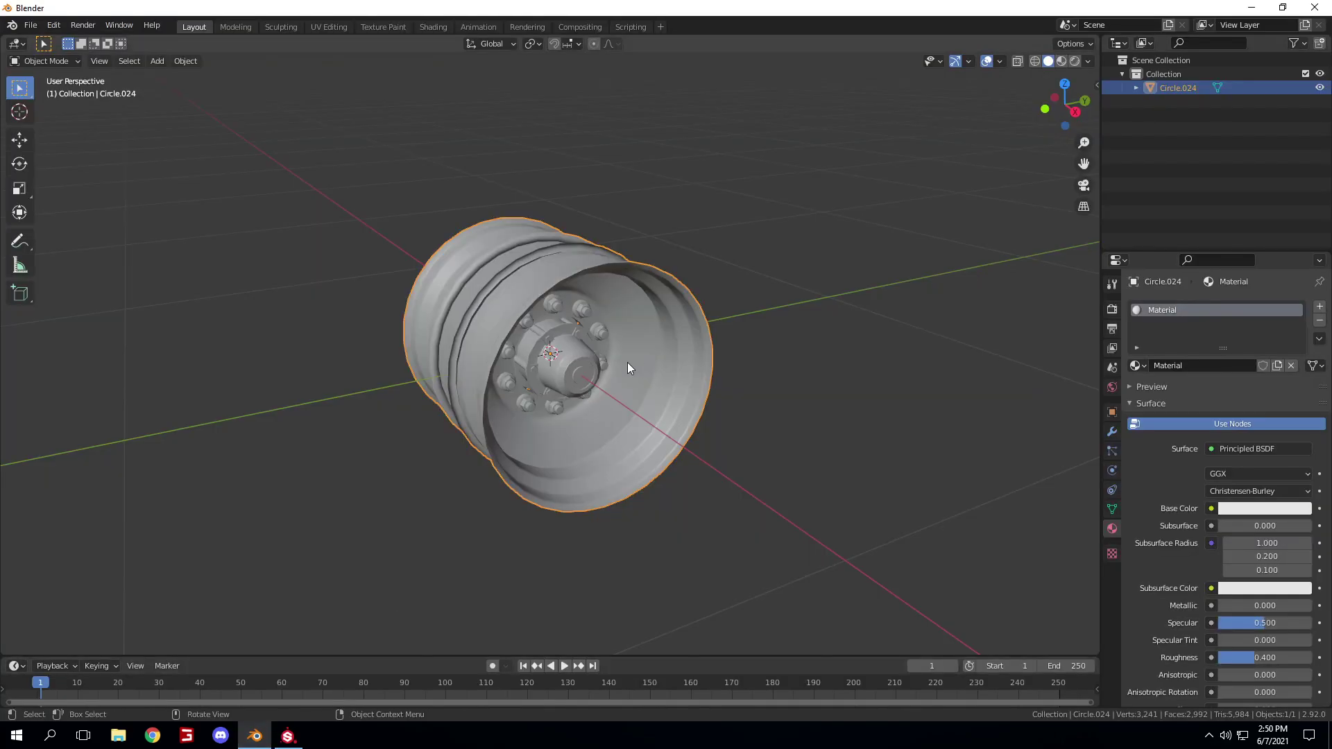
mouse_move(627, 362)
middle_down()
mouse_move(619, 343)
mouse_move(580, 347)
mouse_move(648, 352)
mouse_move(729, 315)
mouse_move(758, 354)
mouse_move(622, 383)
mouse_move(477, 373)
mouse_move(624, 380)
mouse_move(575, 398)
mouse_move(520, 386)
mouse_move(640, 372)
middle_up()
scroll(582, 346, up, 6)
scroll(648, 356, down, 6)
scroll(645, 378, up, 5)
scroll(526, 386, down, 5)
scroll(562, 381, up, 4)
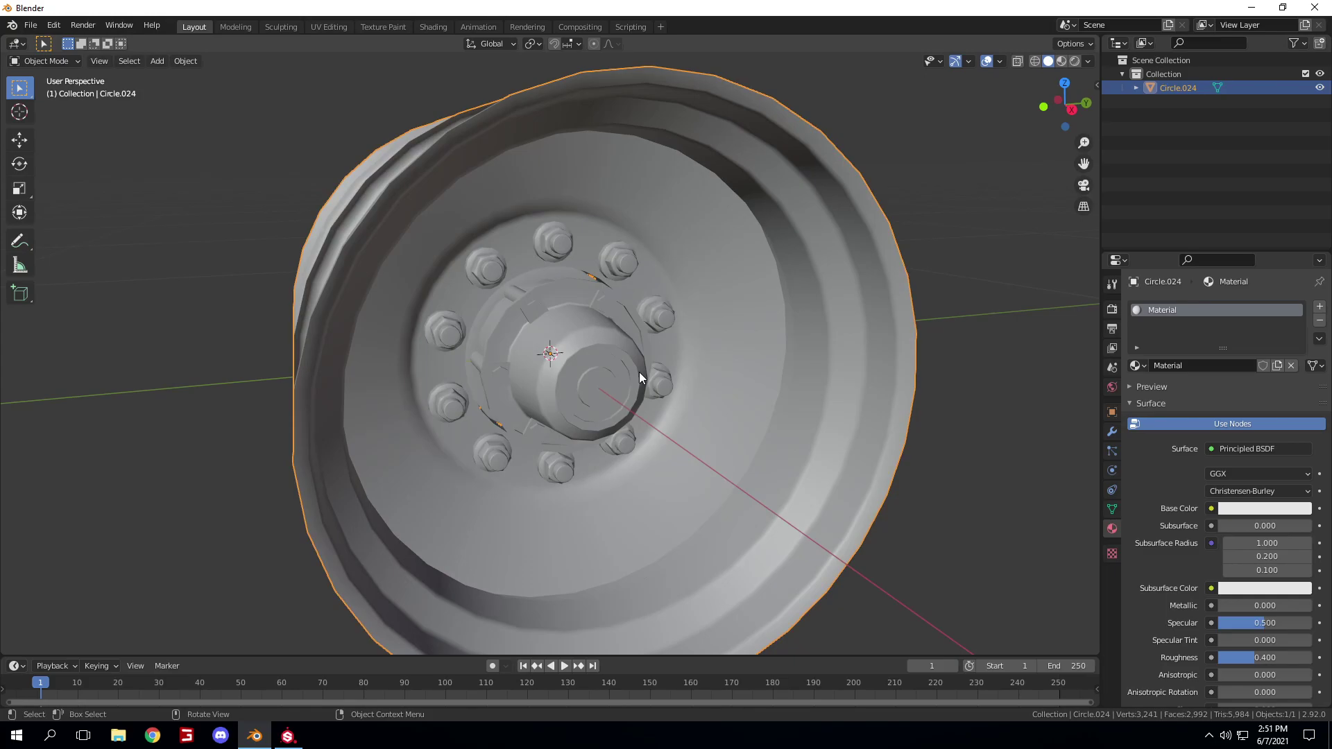
key(Tab)
key(Tab)
scroll(625, 381, down, 5)
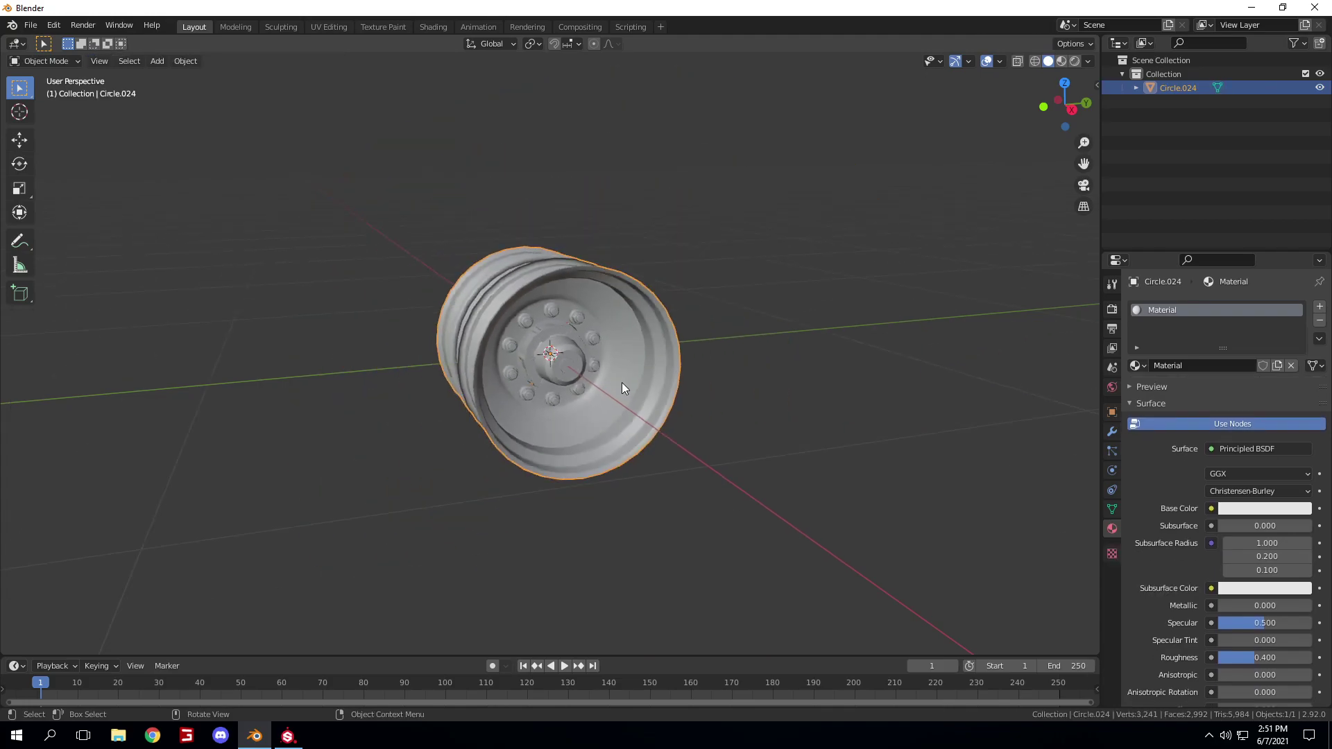
scroll(623, 382, down, 1)
middle_drag(623, 383, 643, 384)
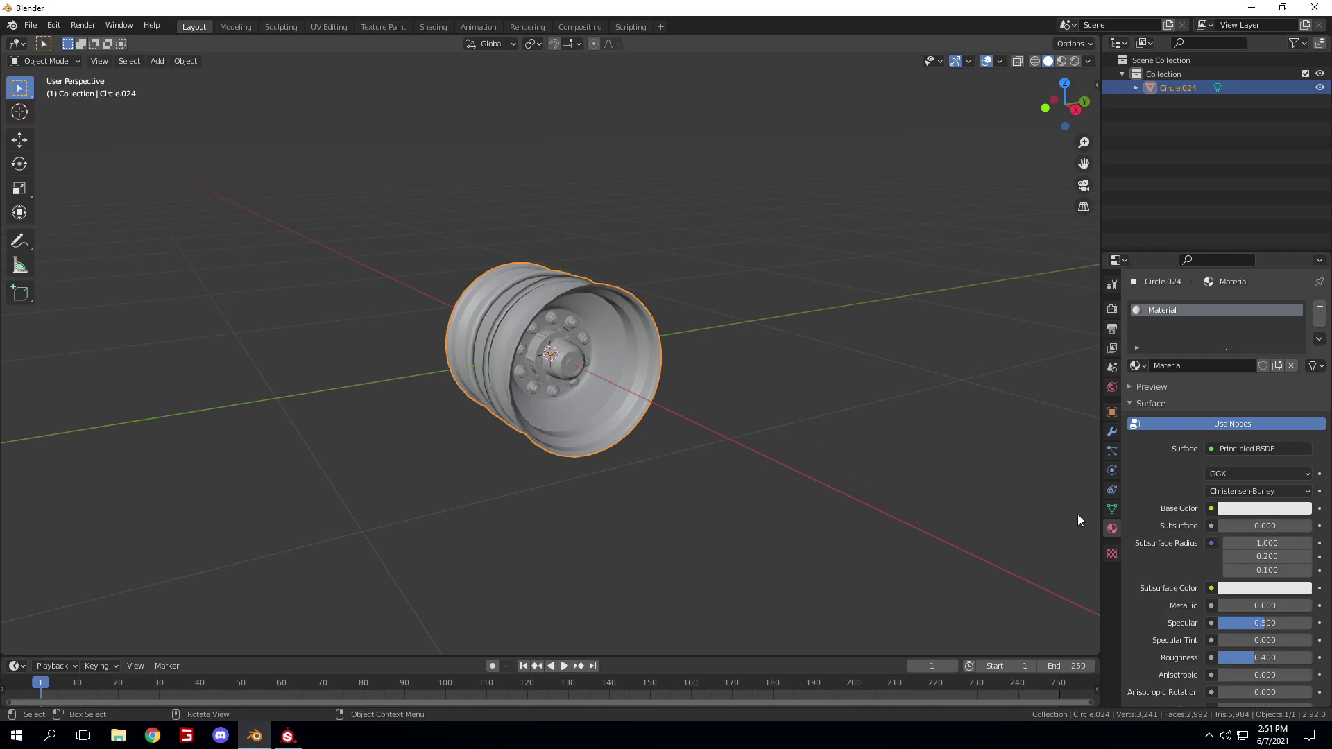
- Unlink the rim's existing material and create a new one named Rim_Test
click(1291, 366)
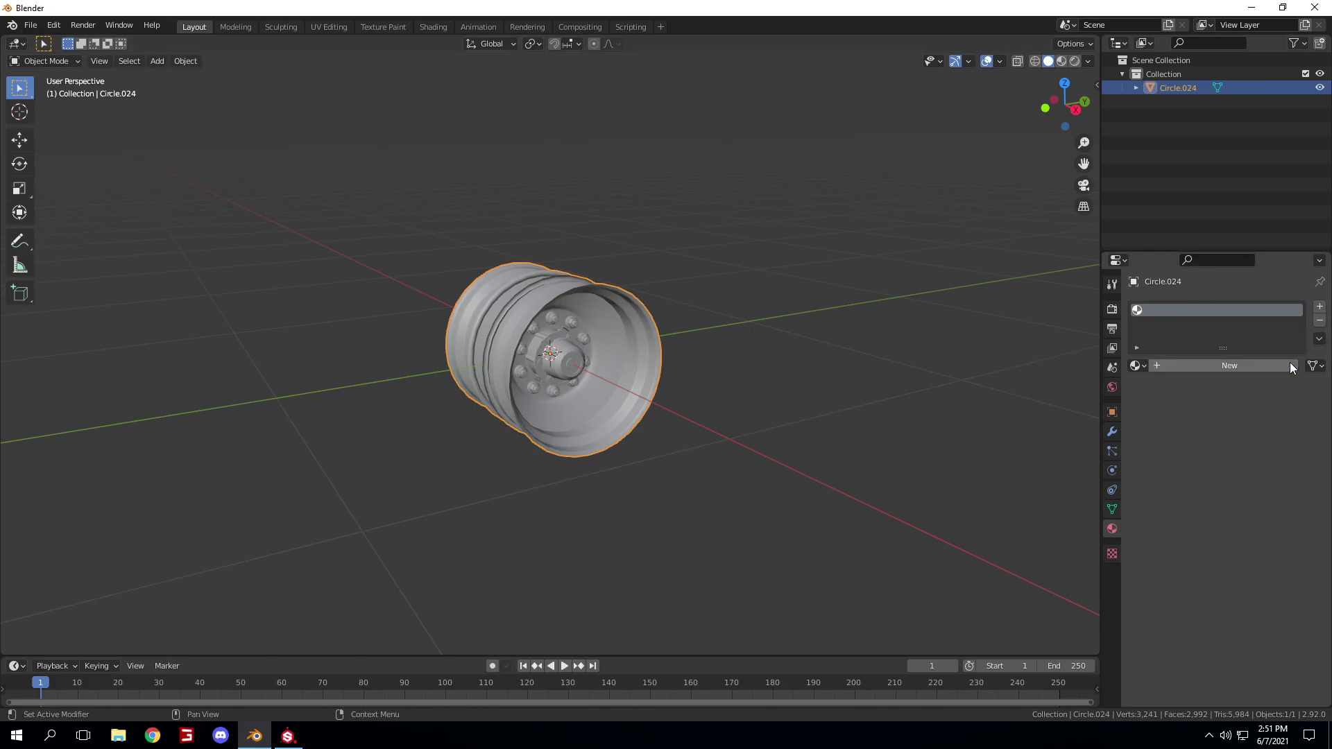
click(1205, 363)
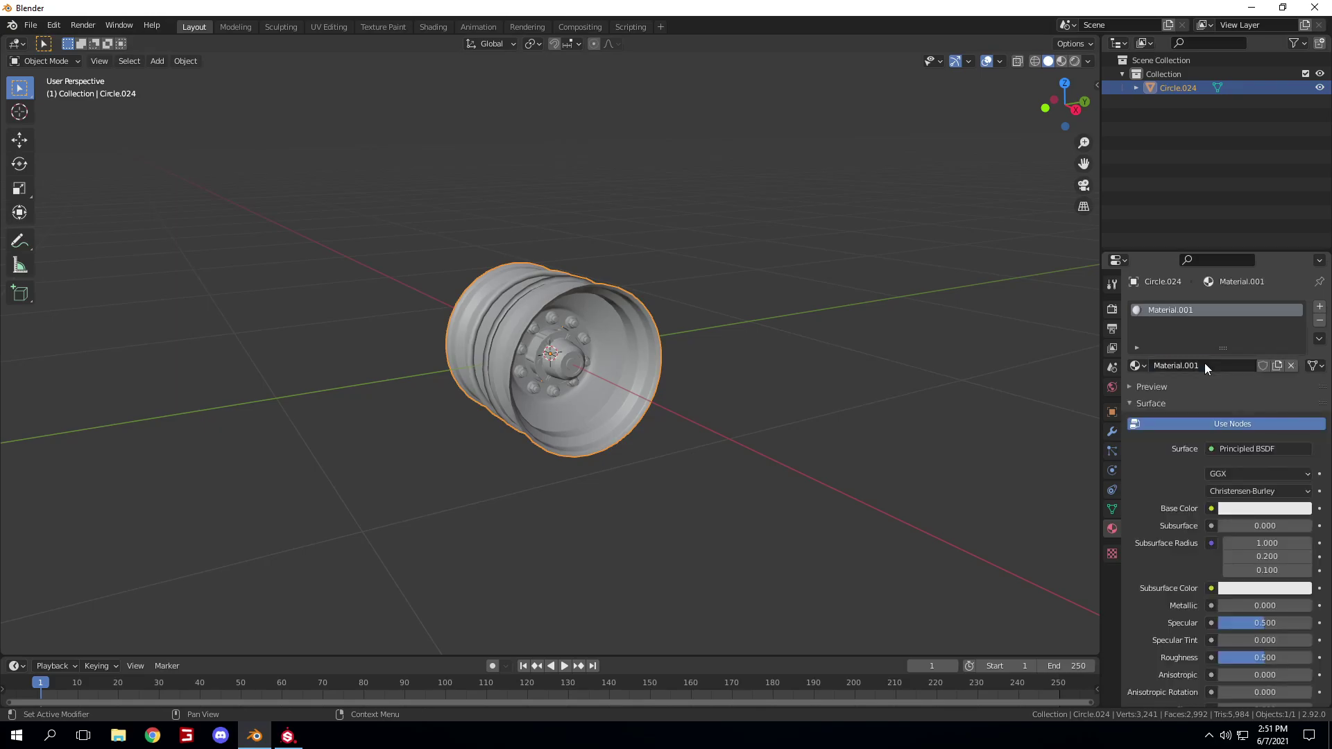
click(1206, 364)
text(Rim_Test)
key(Return)
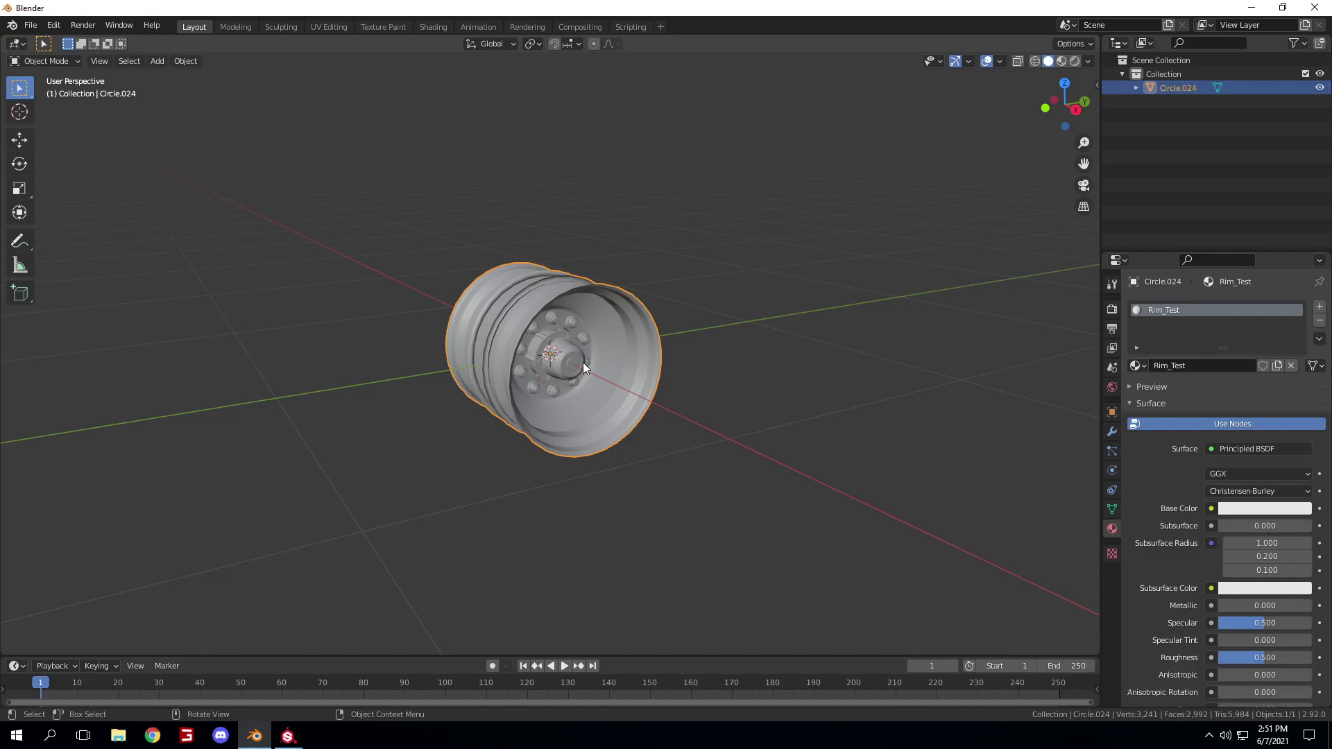
- Assign the Rim_Test material to the rim's whole mesh in Edit Mode and return to Object Mode
key(Tab)
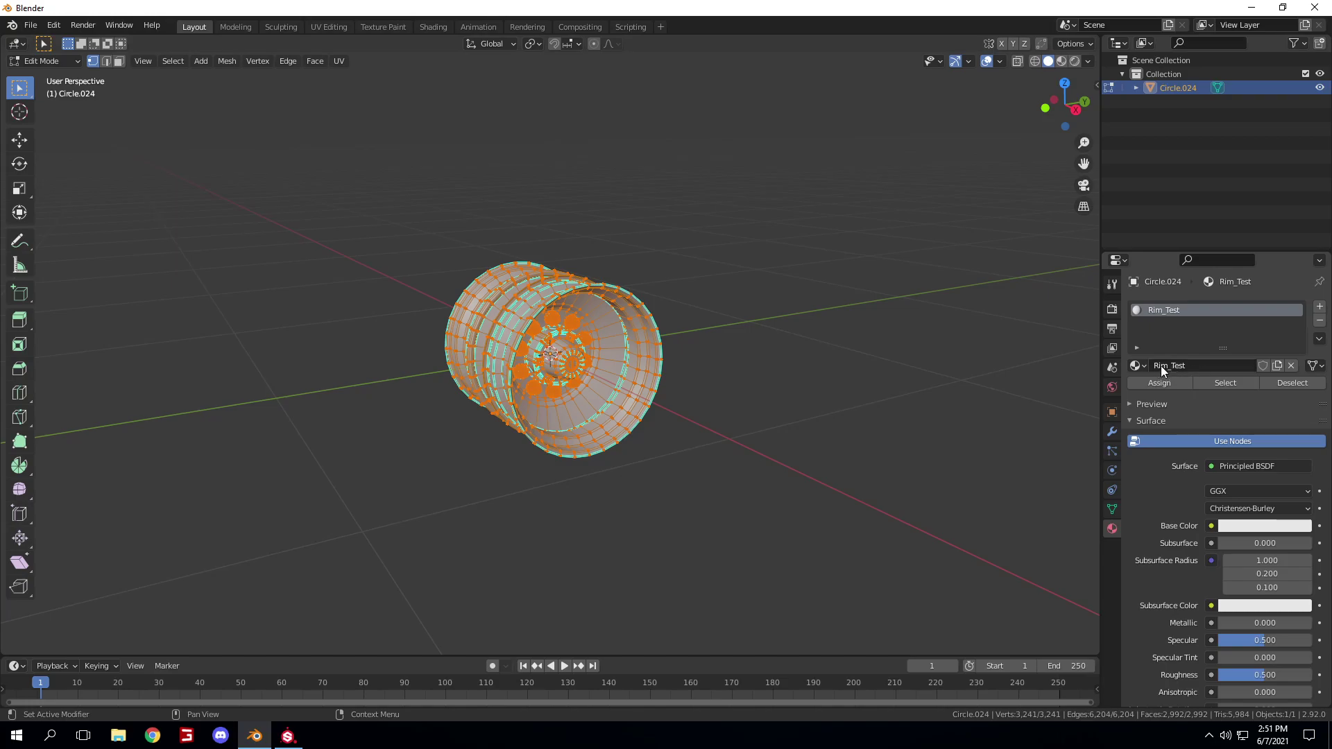
click(1172, 382)
key(Tab)
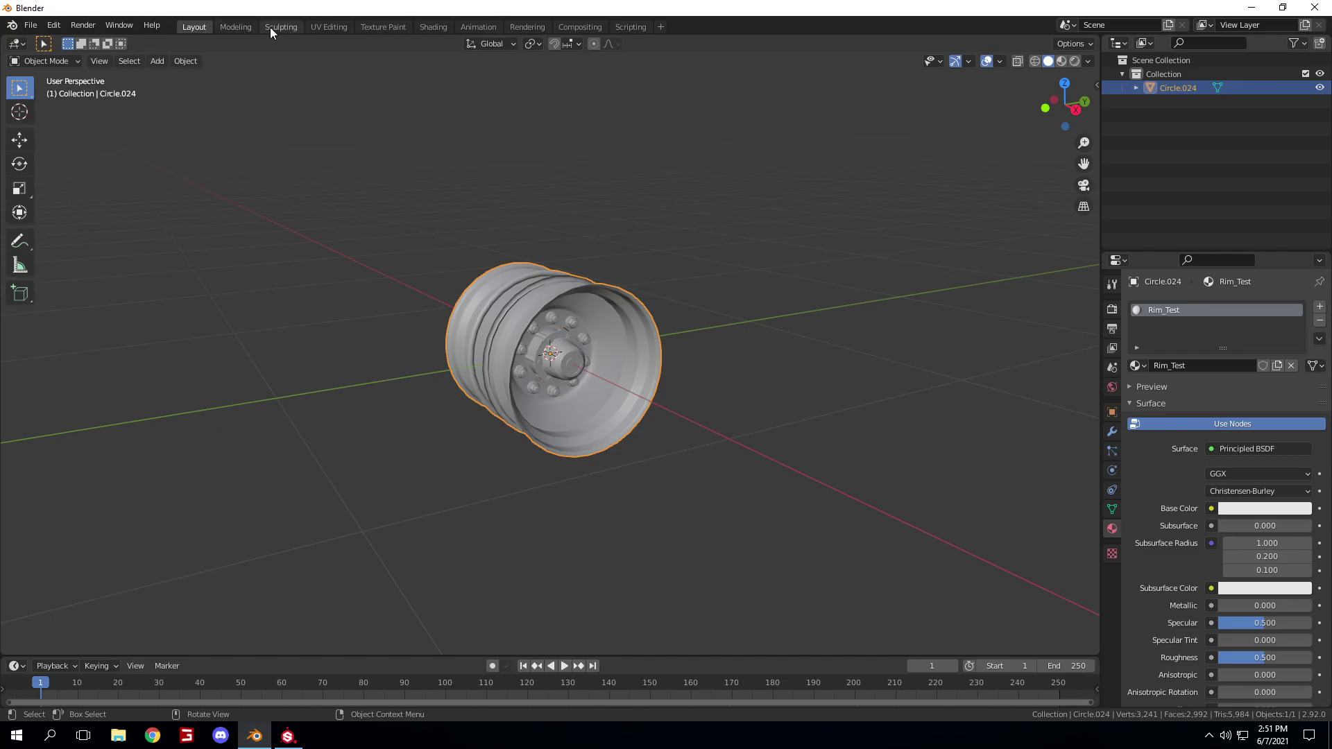
- Switch to the UV Editing workspace and select all of the rim's existing UV islands
click(327, 28)
scroll(878, 326, up, 10)
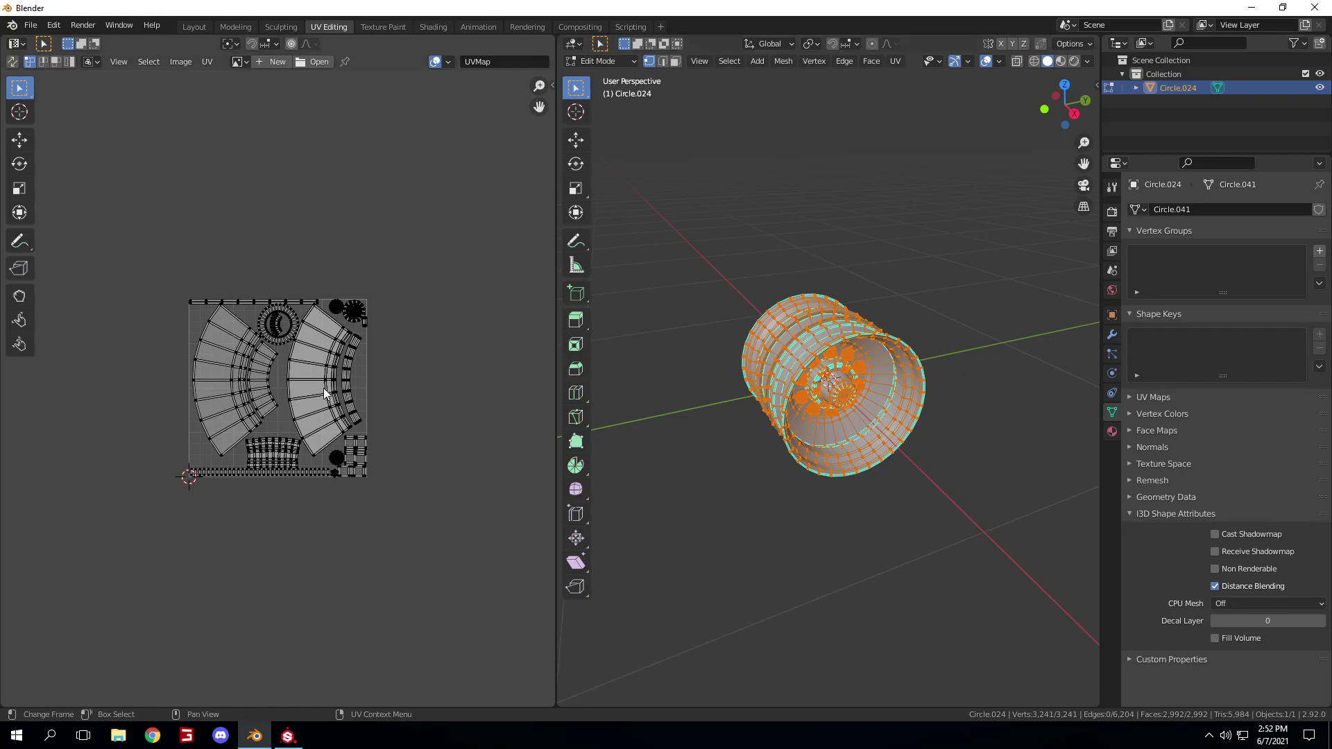
drag(144, 200, 421, 556)
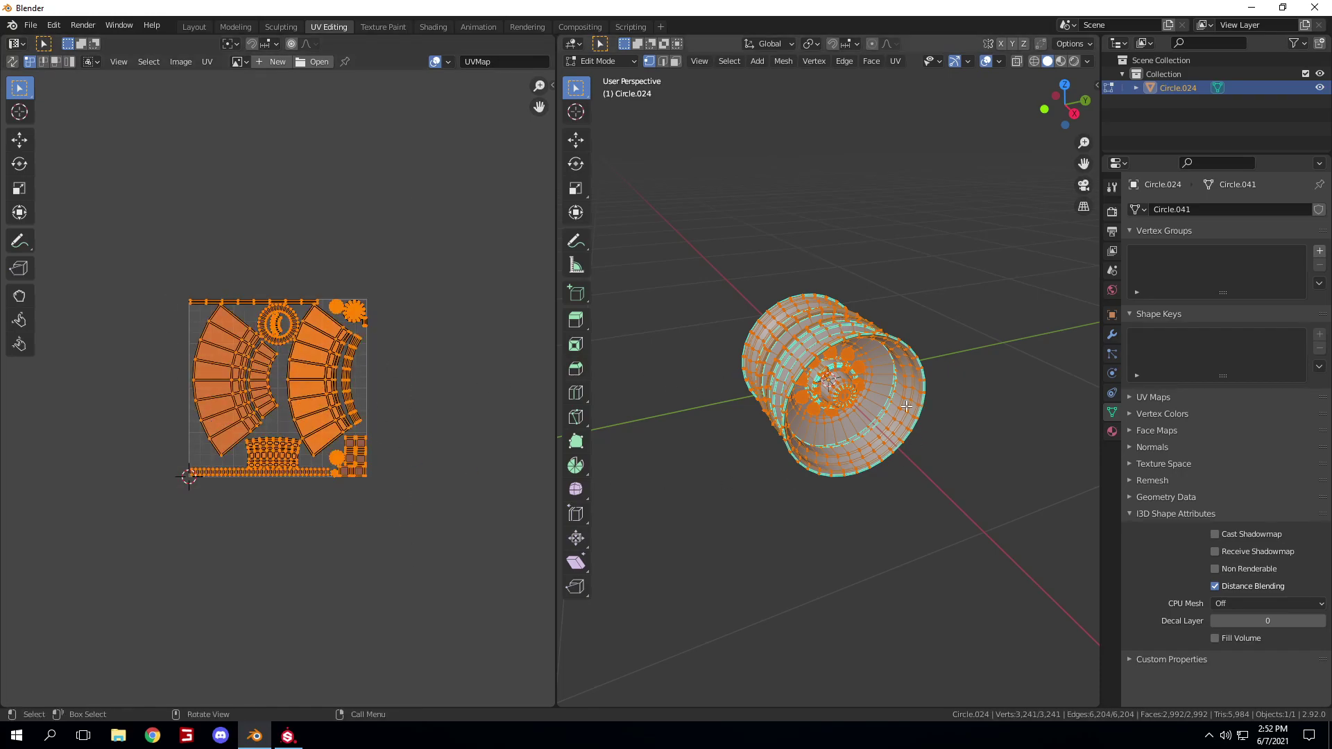
middle_drag(912, 406, 938, 315)
middle_drag(795, 416, 925, 406)
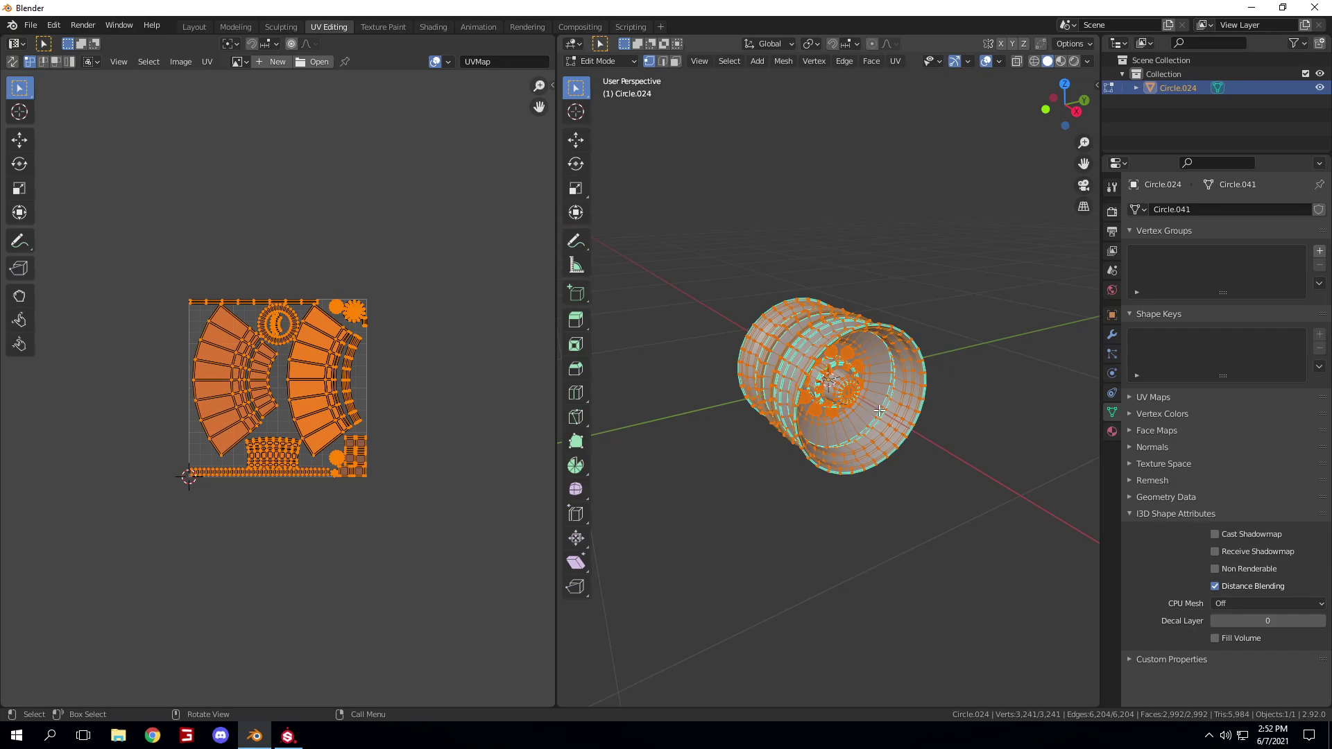
- Unwrap the entire rim mesh with Smart UV Project, using an island margin of 0.003
key(alt+a)
key(a)
click(896, 63)
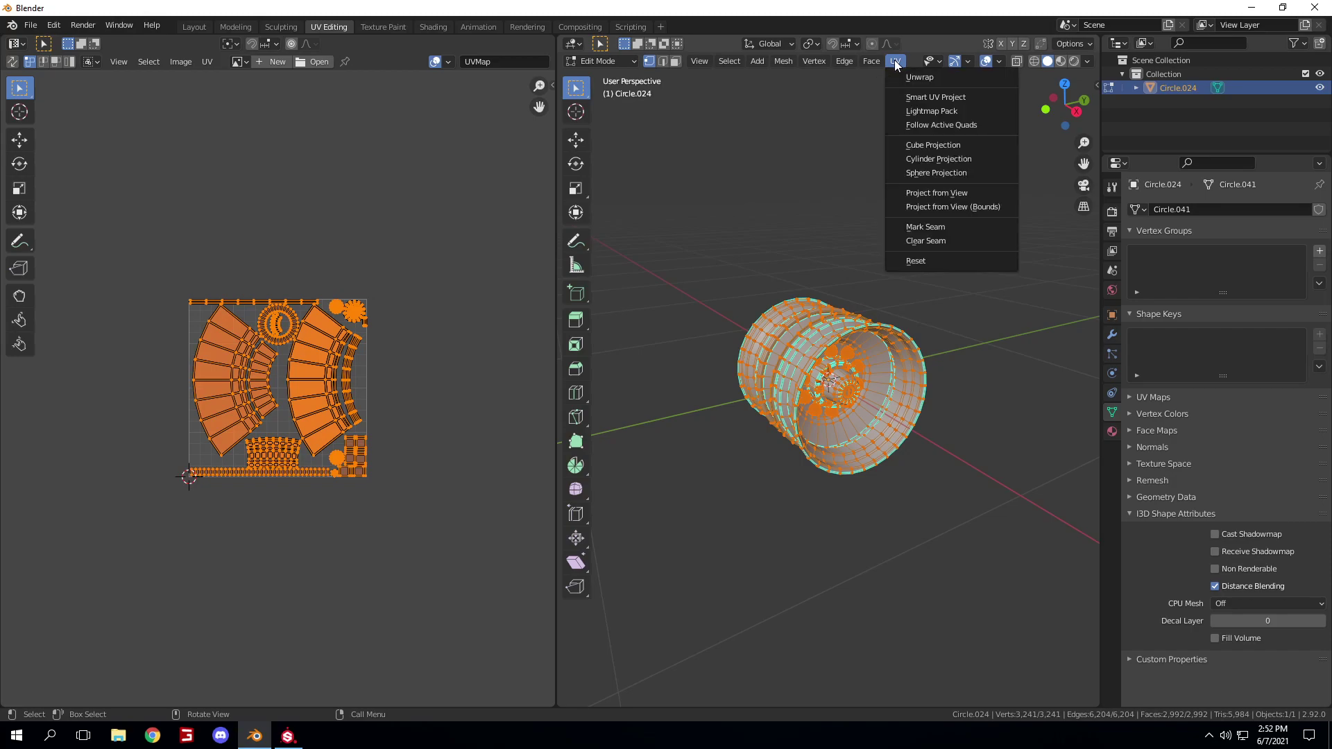
click(910, 100)
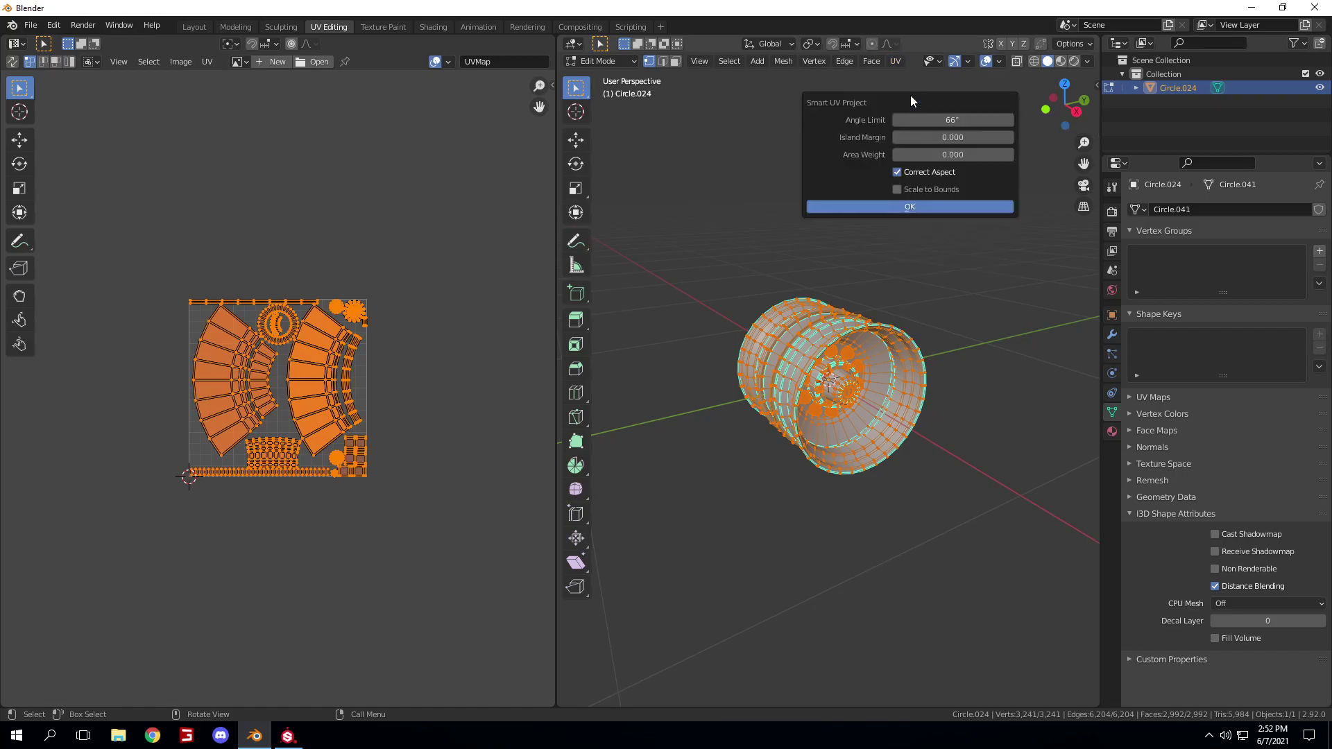
click(918, 137)
text(0.003)
key(Return)
click(907, 207)
scroll(322, 371, up, 4)
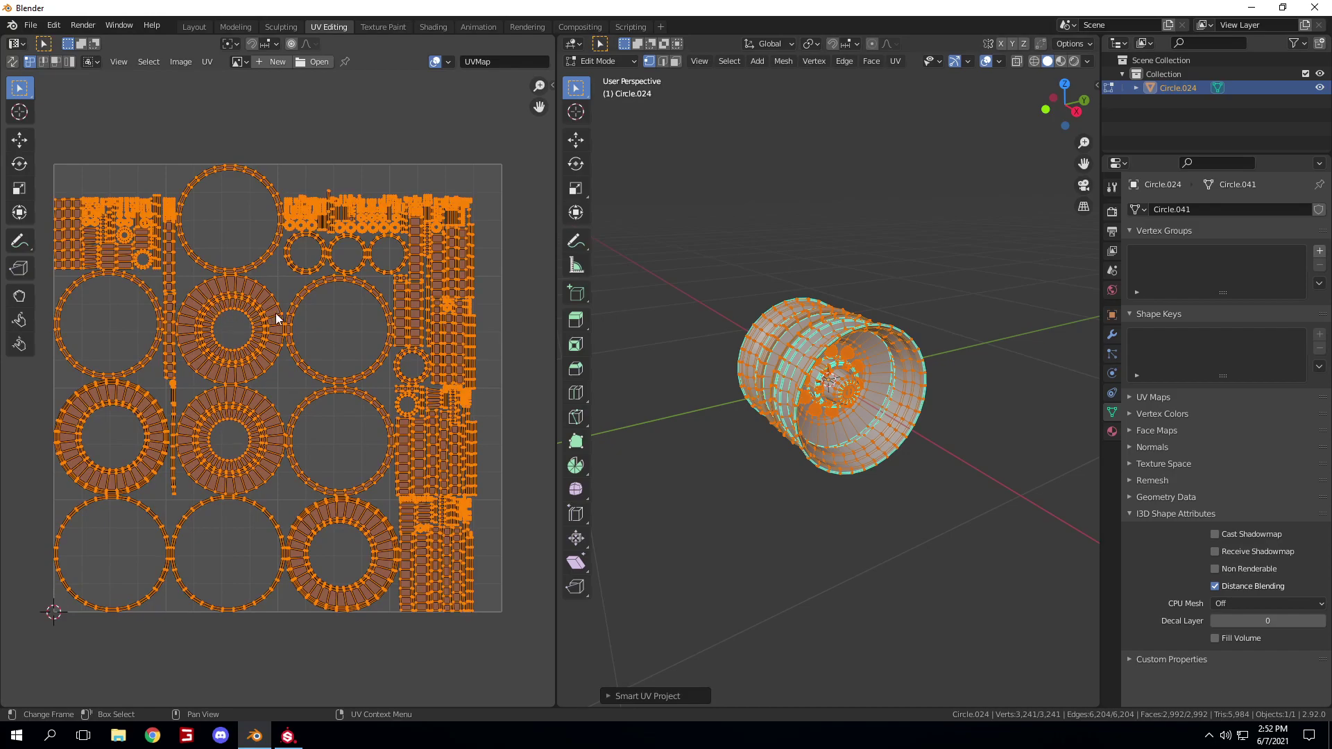
- Reassign the Rim_Test material to the unwrapped mesh and return to Object Mode
click(1112, 433)
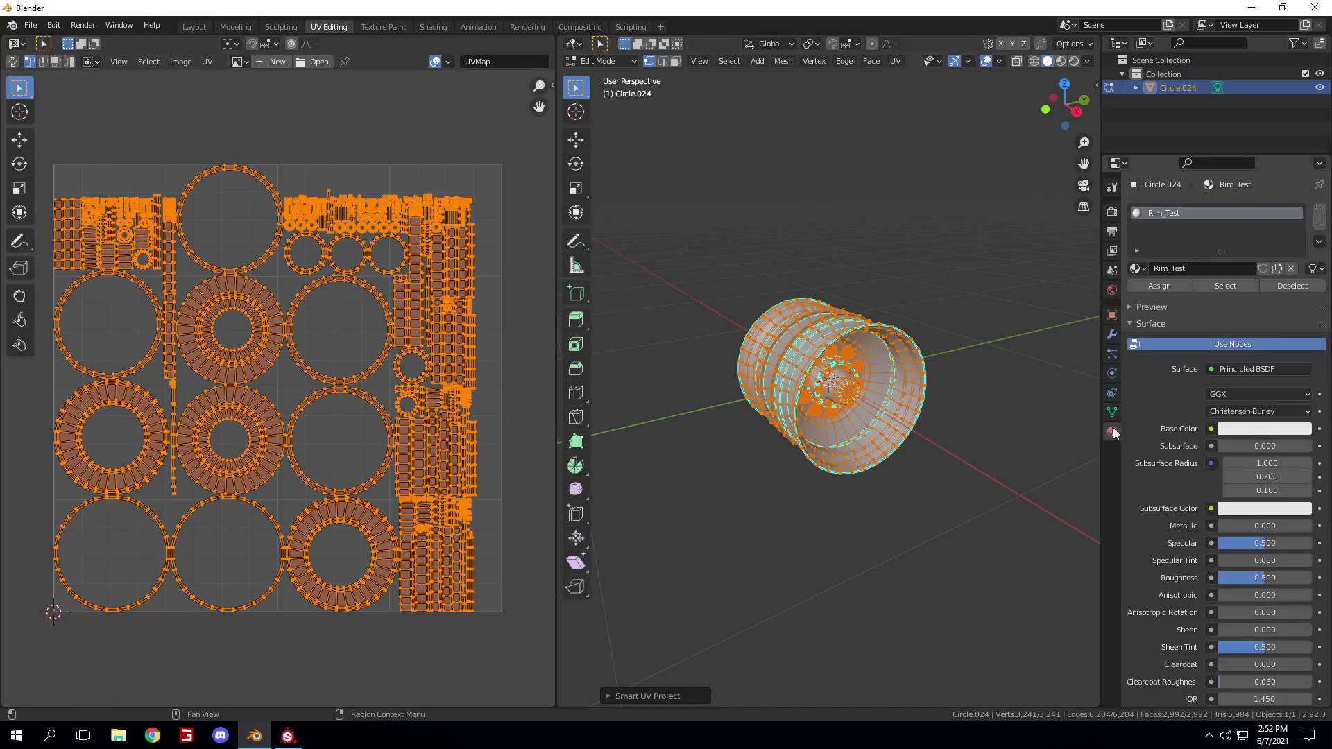
click(1159, 287)
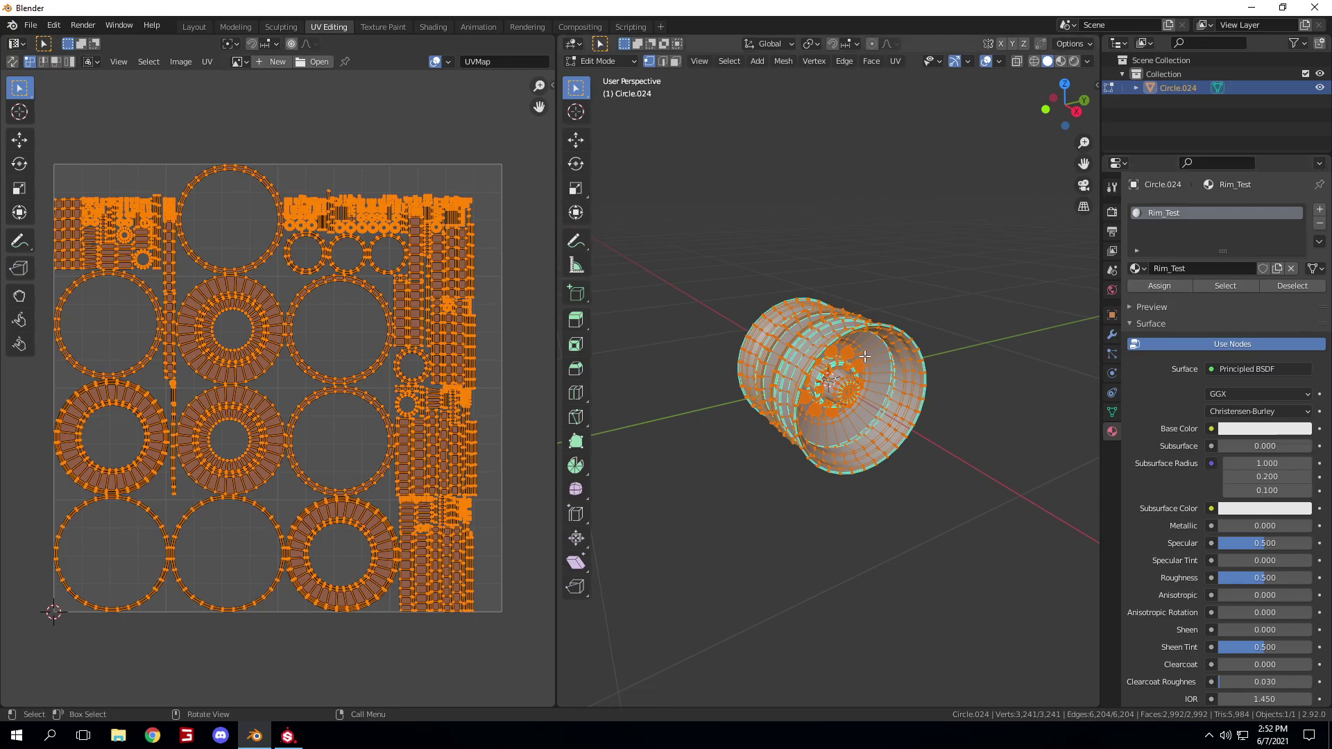
key(Tab)
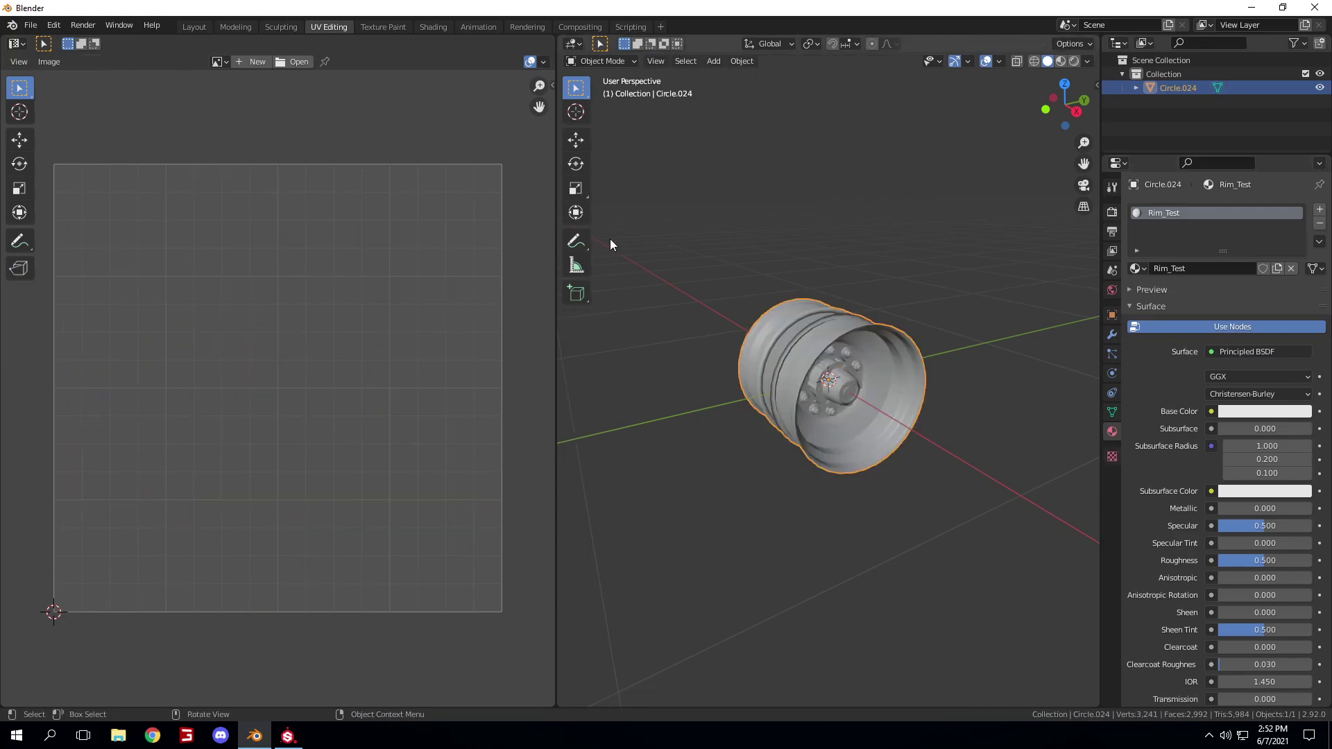
- Save the Blender project to the Desktop as Rim_Test.blend
click(31, 26)
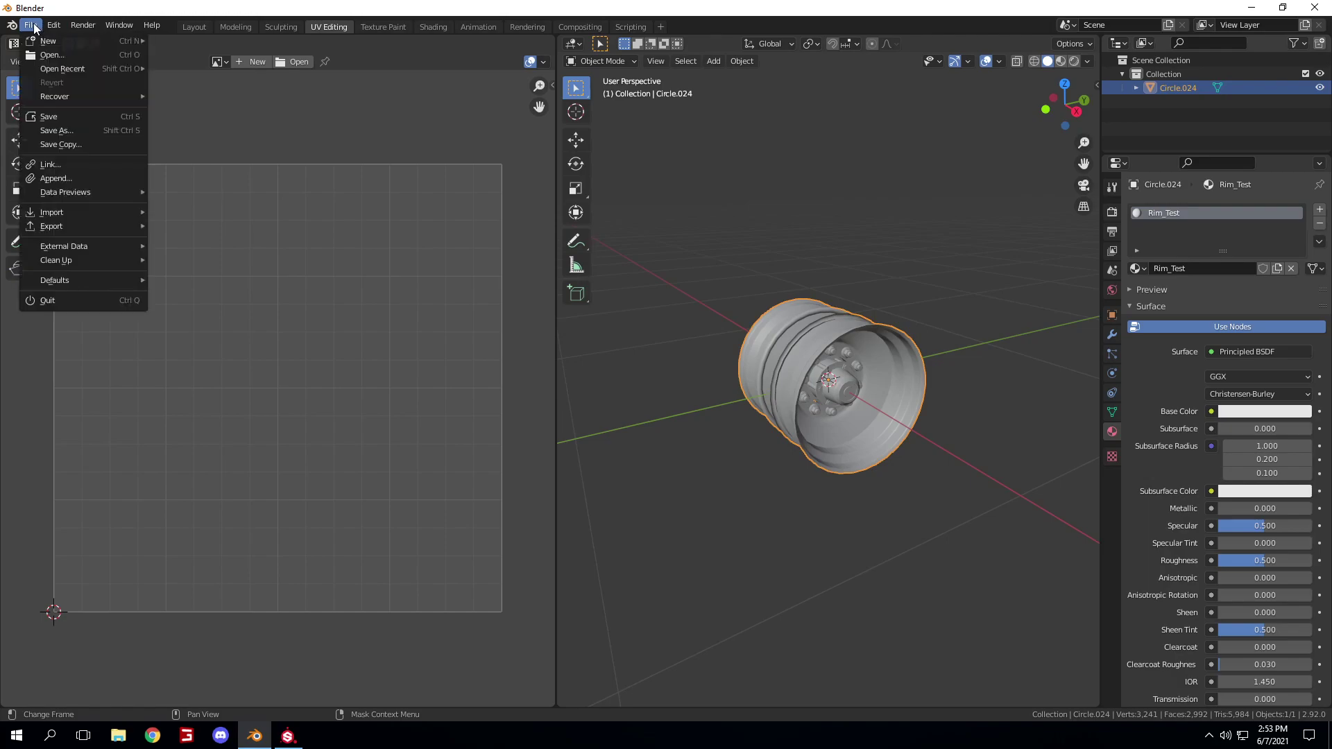
click(57, 130)
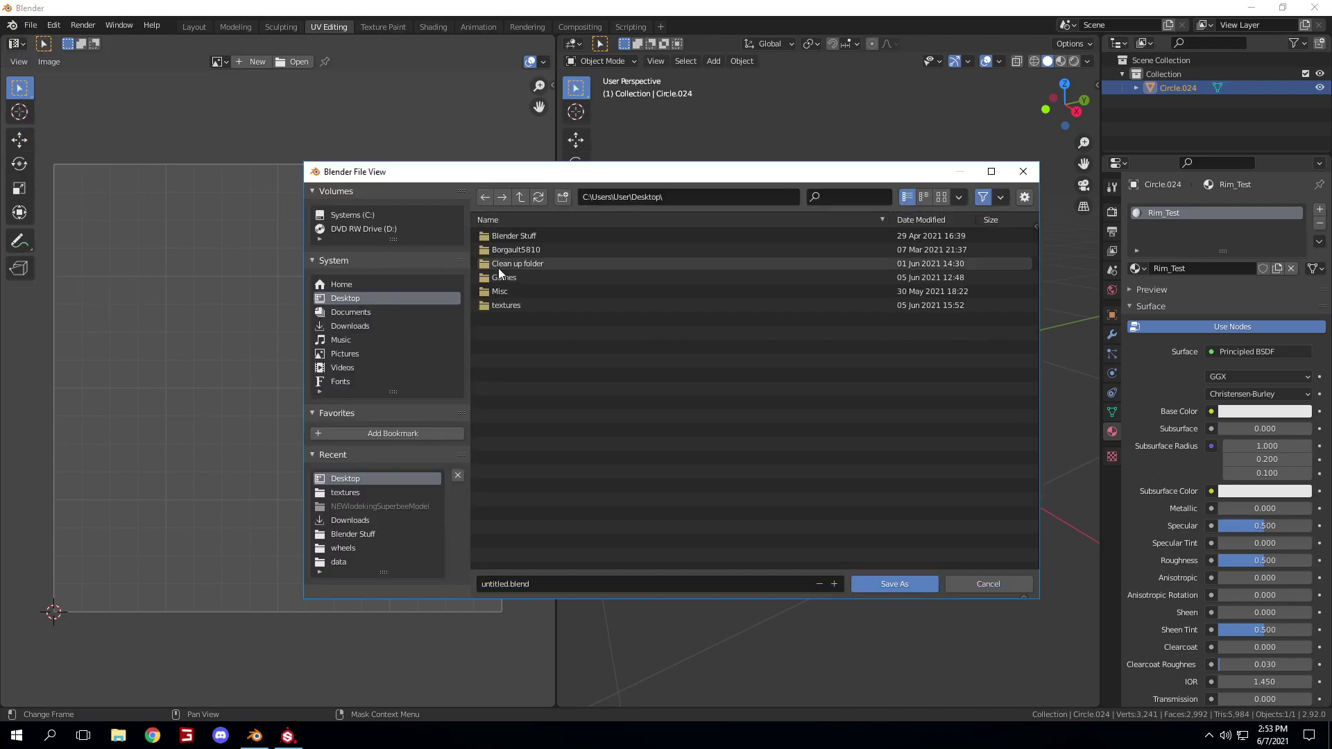
double_click(486, 585)
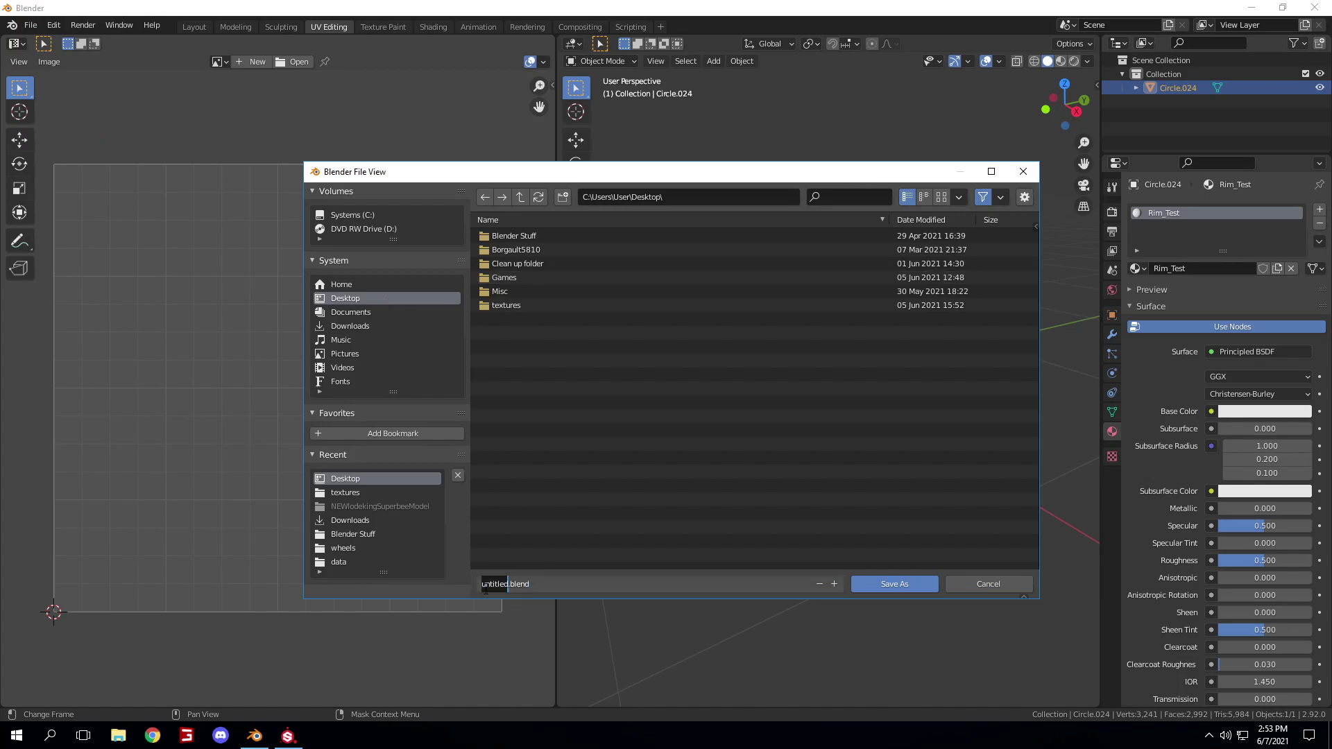
text(Rim_Tes)
text(t)
key(Return)
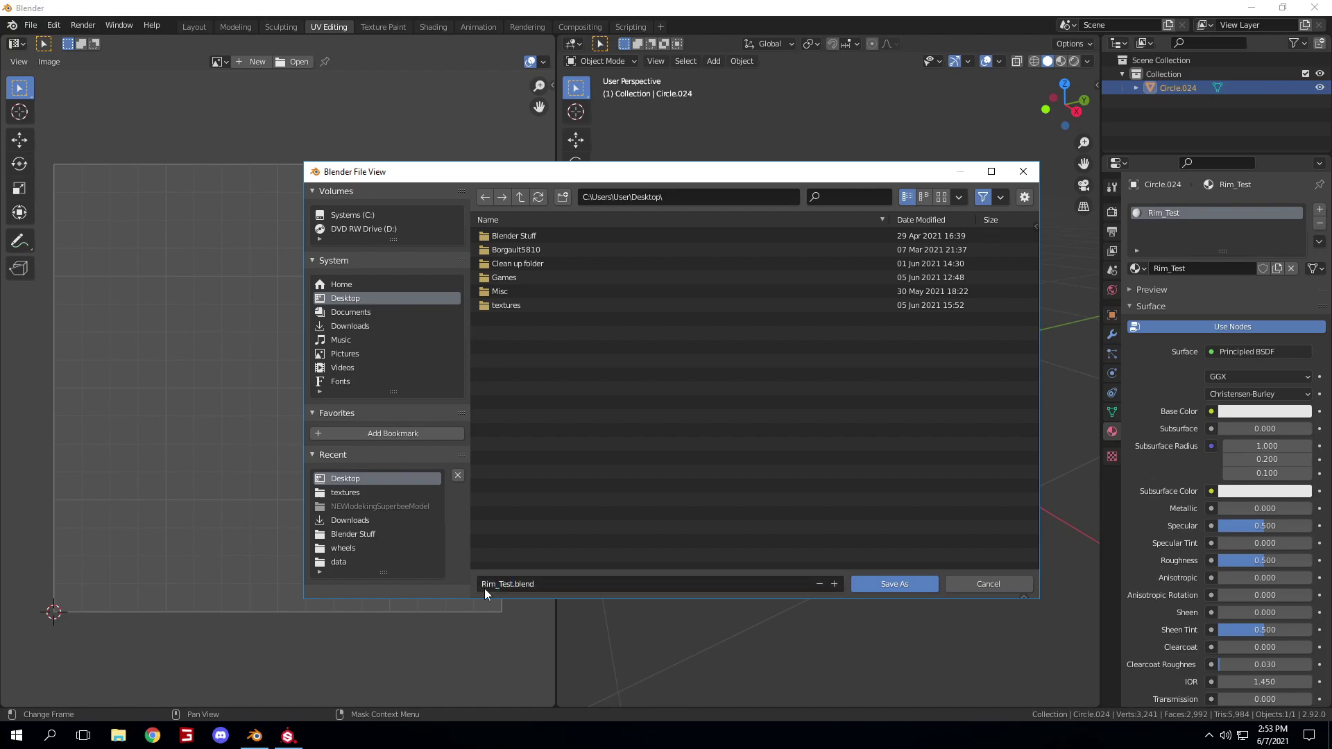
click(895, 585)
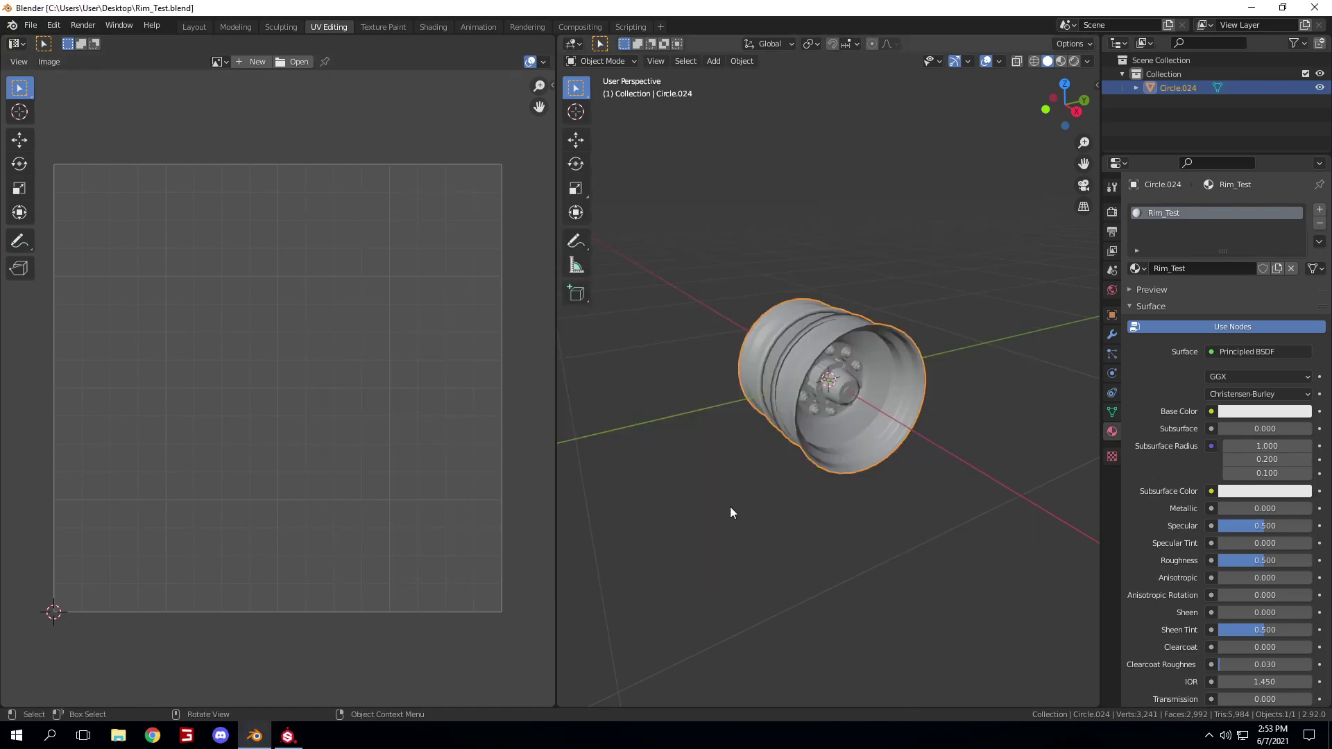
- Export the rim to the Desktop as Rim_Test.fbx, limited to selected objects, and switch to Substance Painter
click(29, 25)
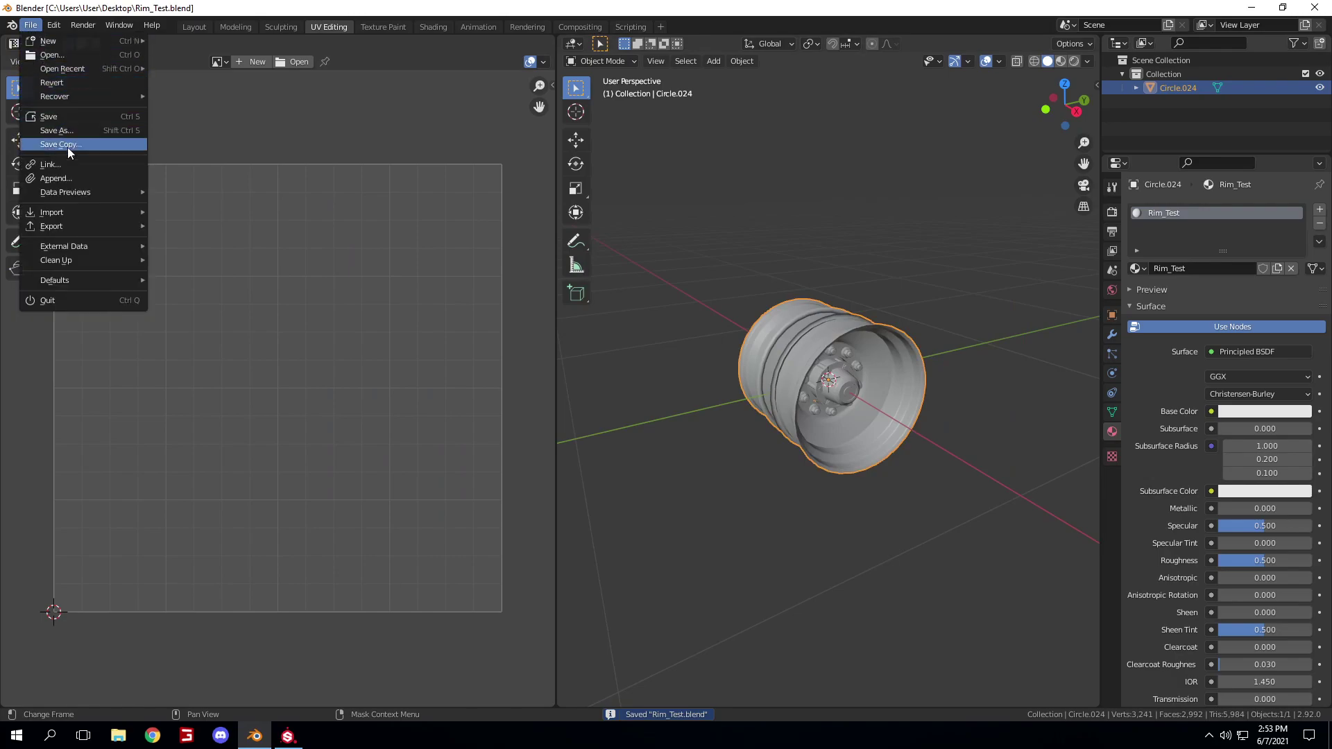
mouse_move(69, 226)
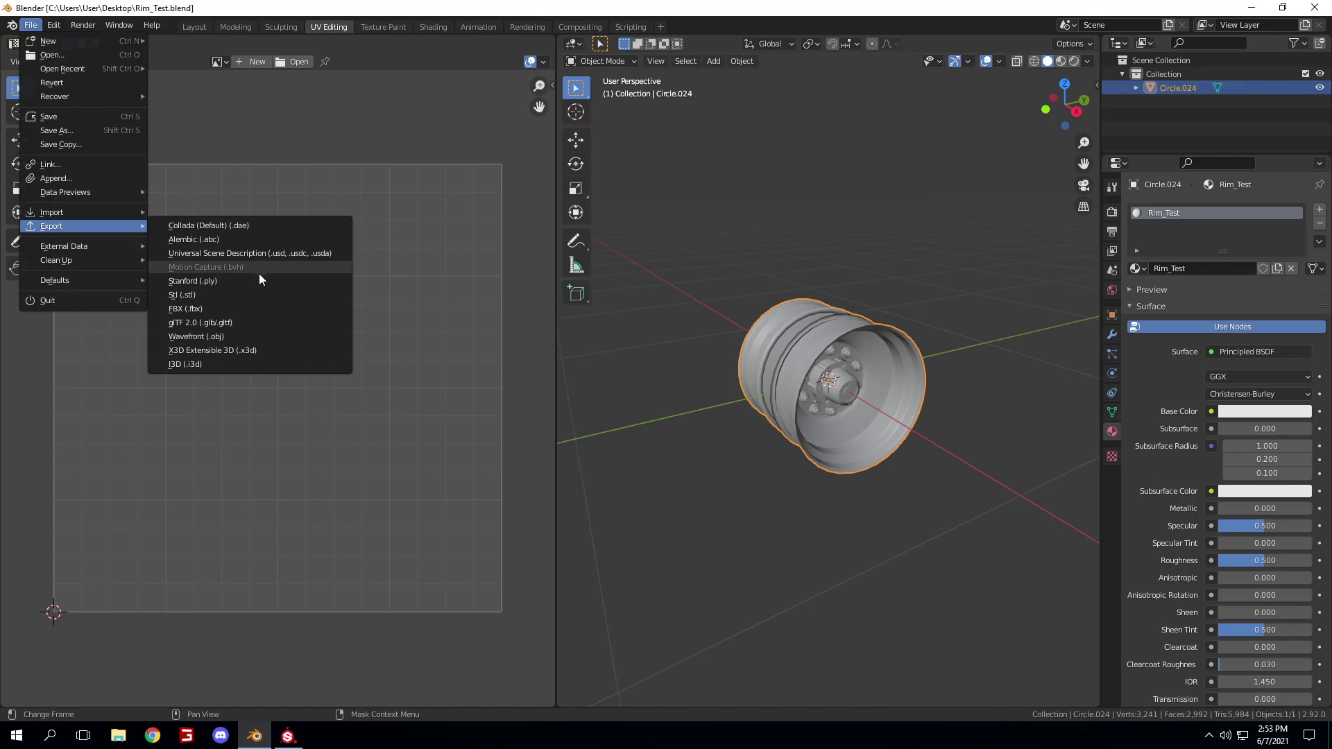
click(254, 306)
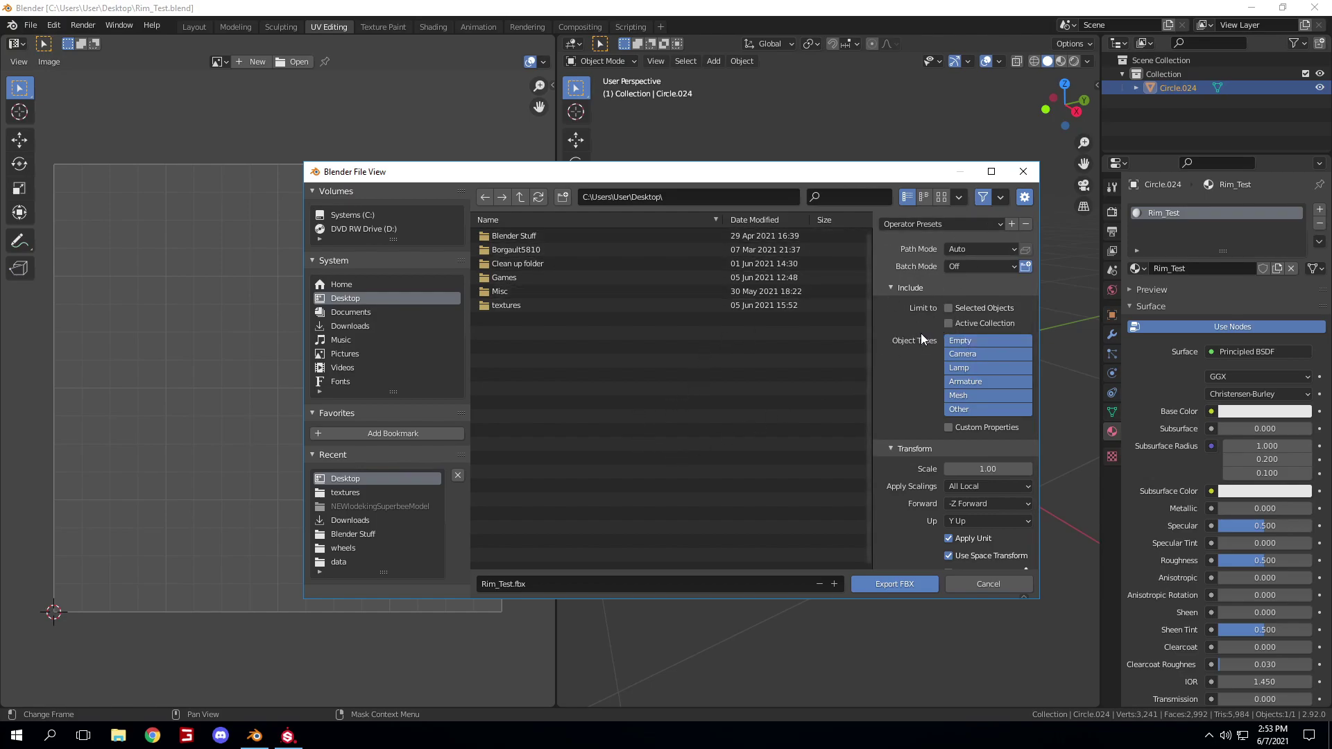
drag(929, 175, 452, 201)
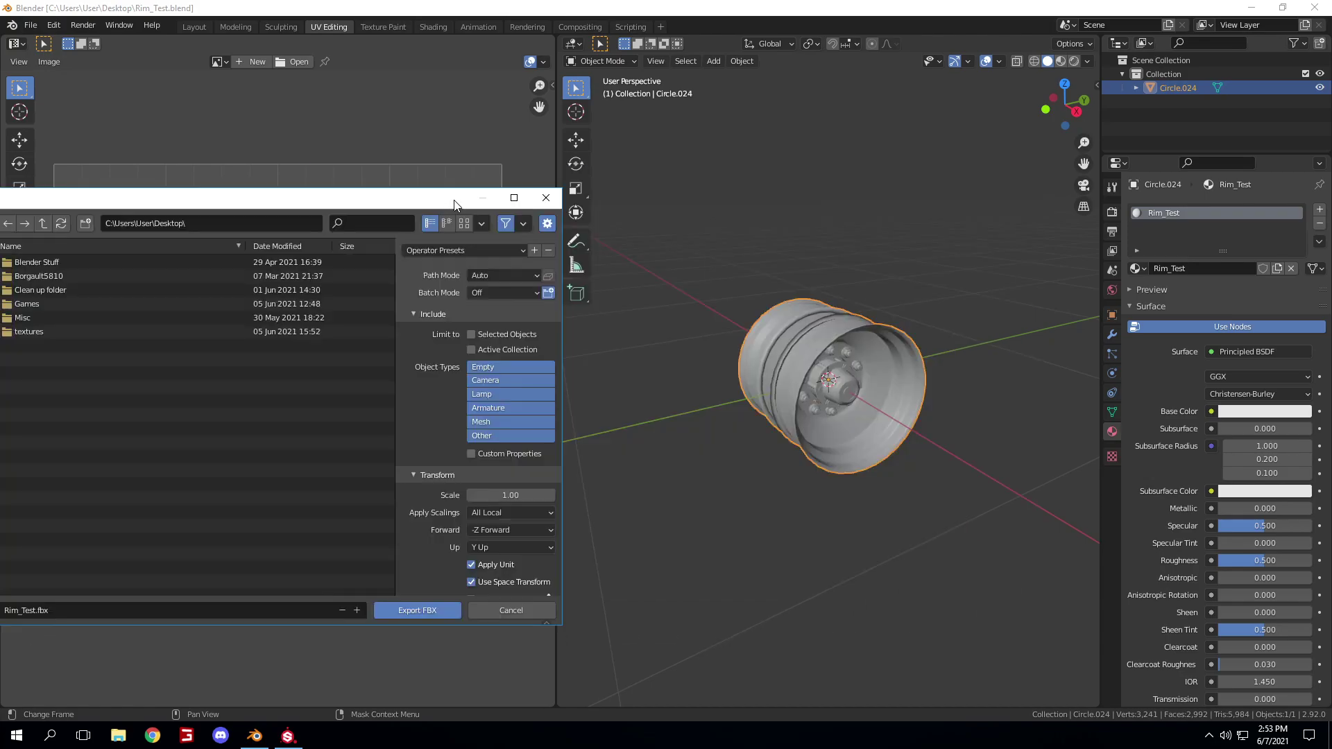
drag(420, 201, 719, 177)
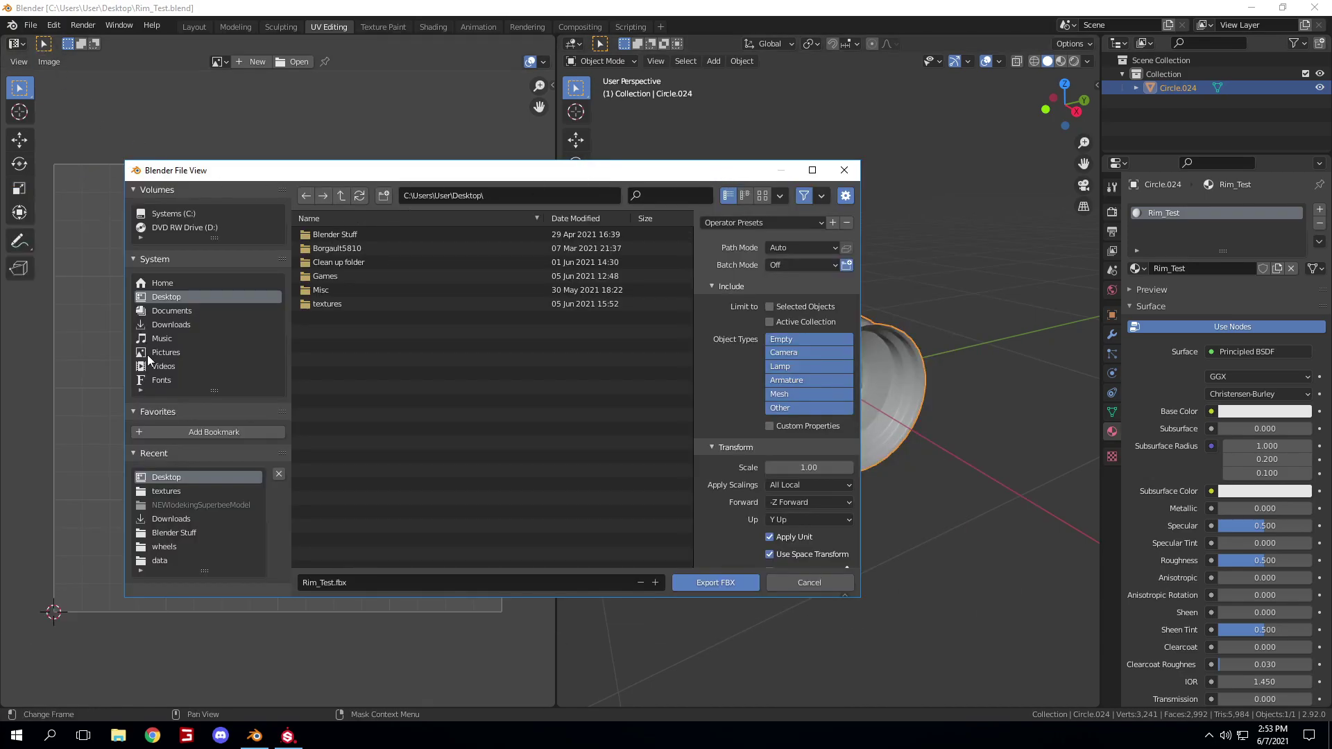
click(769, 307)
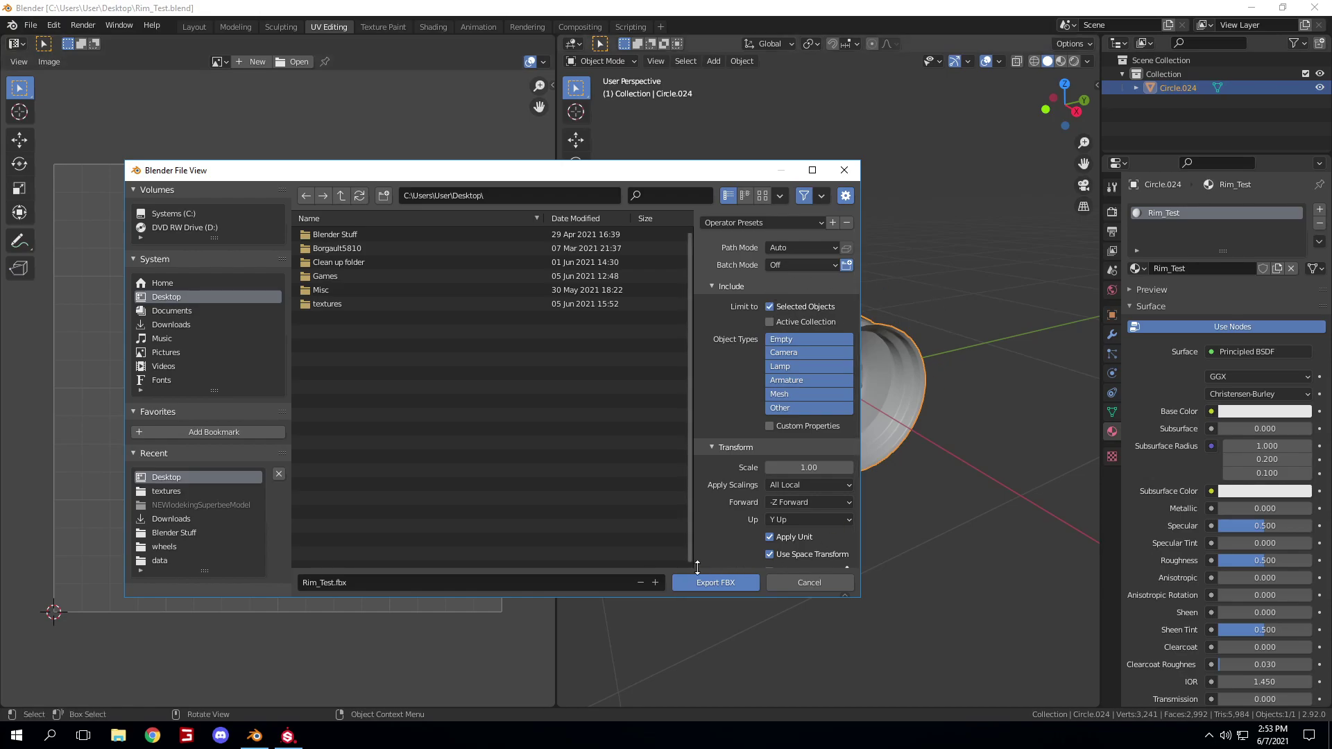
click(722, 585)
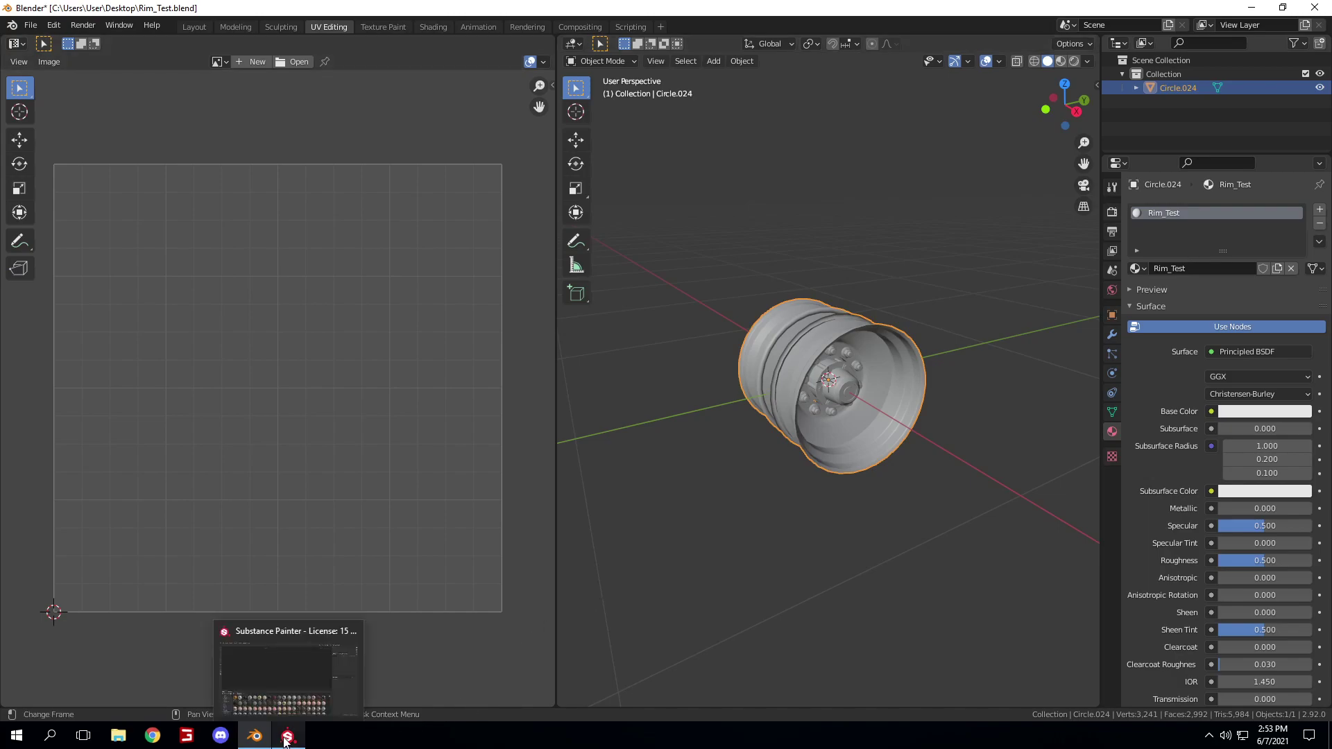
click(285, 740)
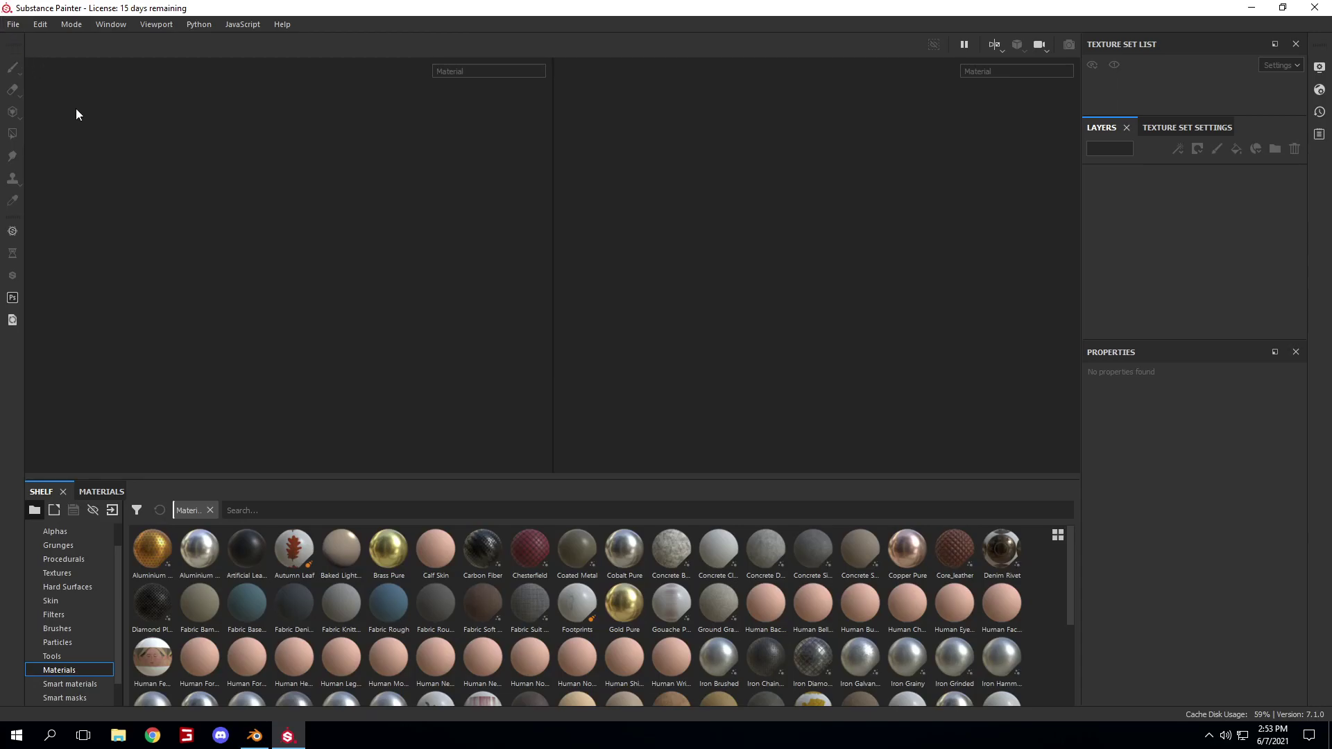
- Create a GIANTS Engine 8 project from the Desktop's Rim_Test.fbx with 2048 resolution, and inspect the imported rim
click(13, 25)
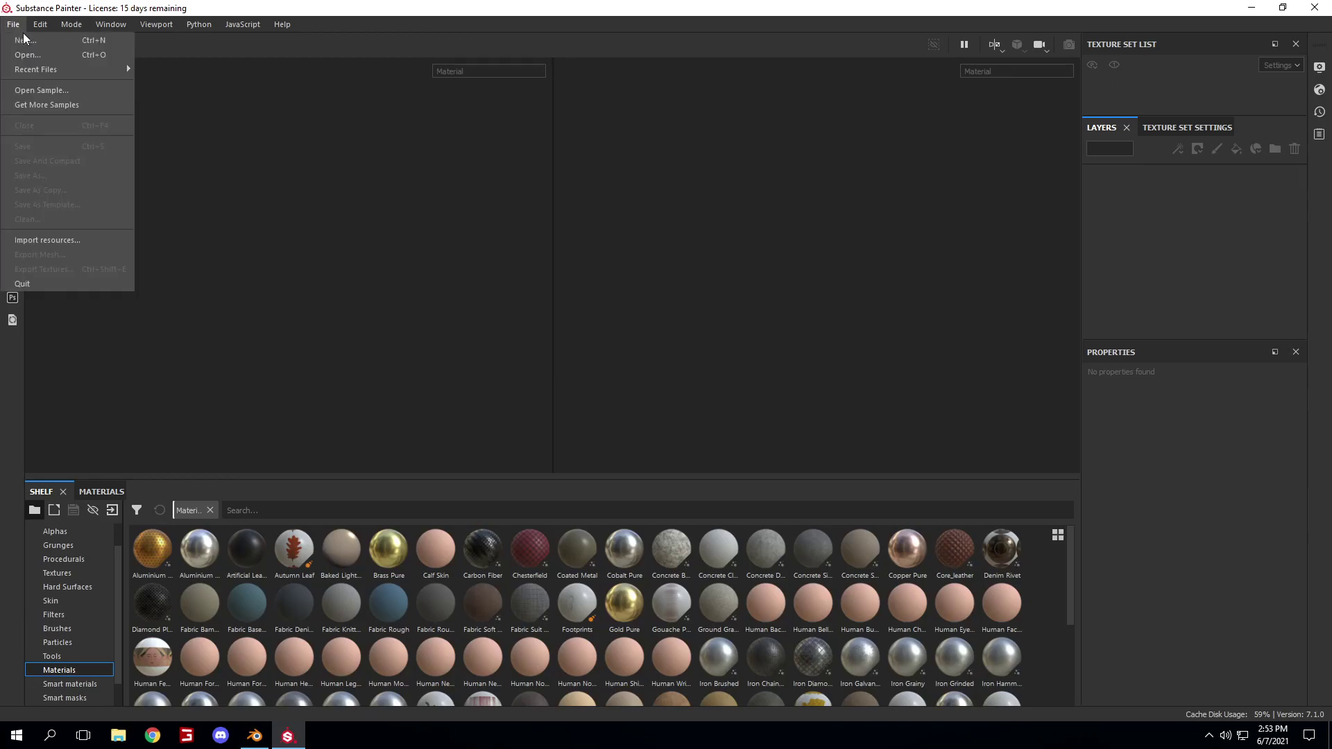
click(56, 42)
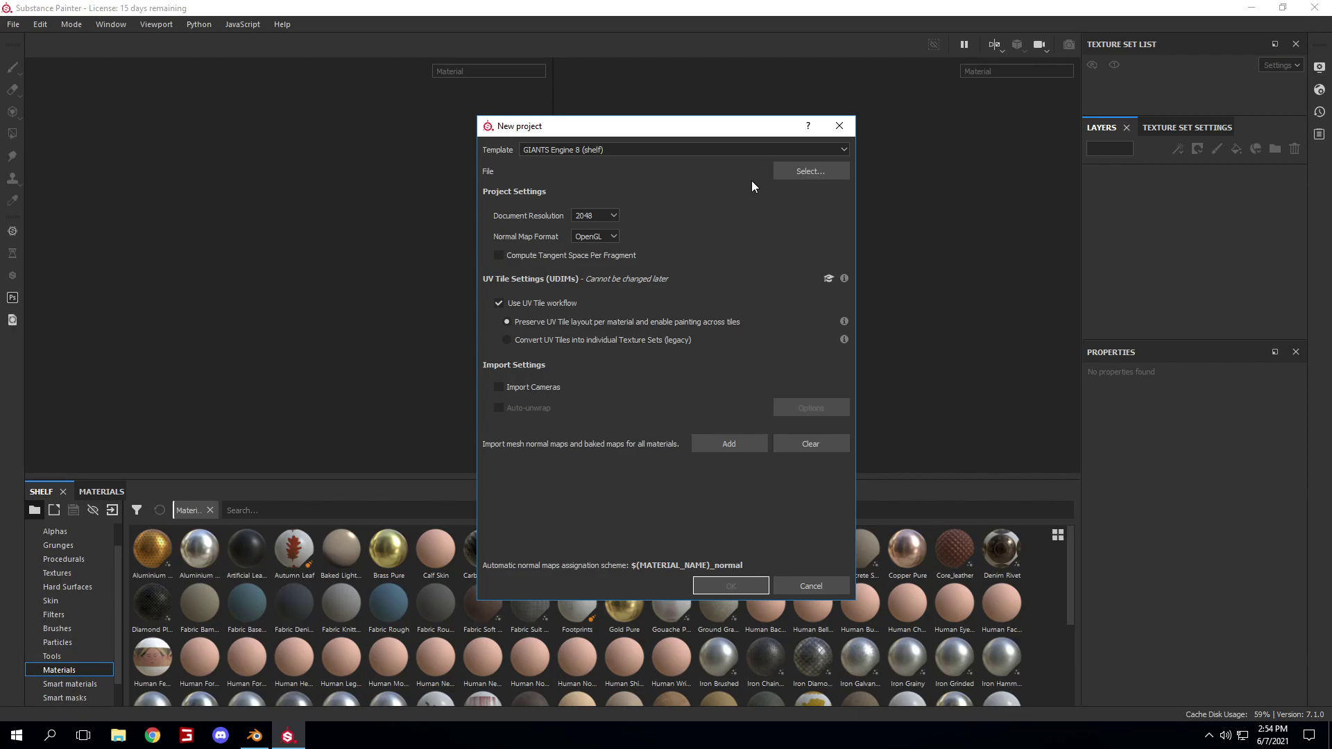
click(812, 174)
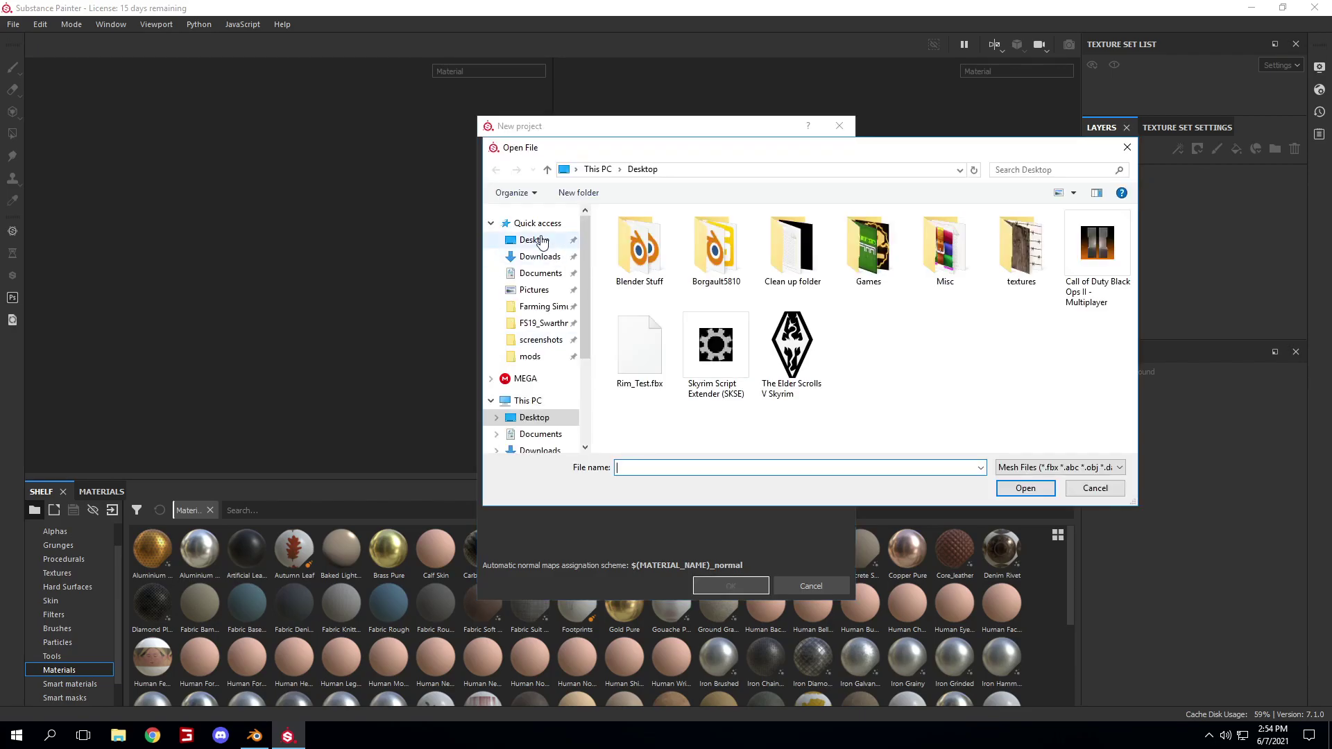
click(640, 357)
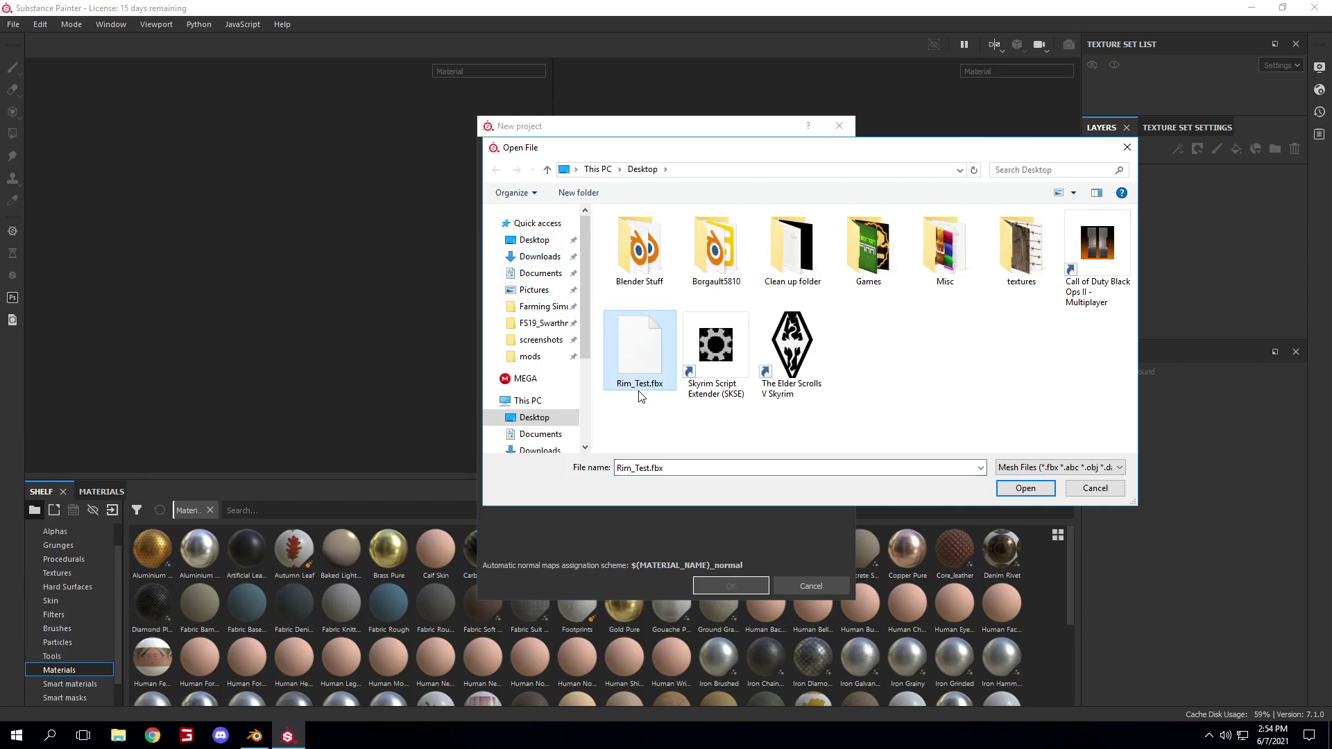
click(1038, 489)
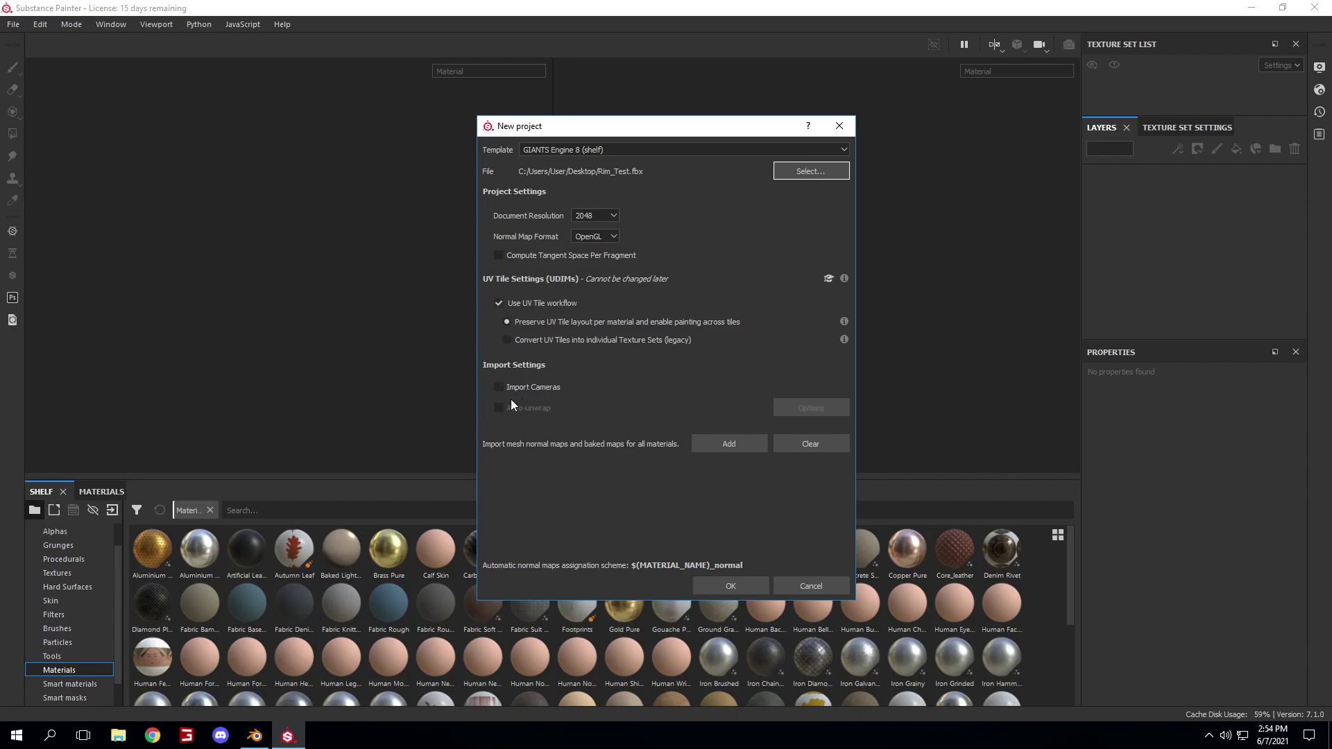
click(739, 586)
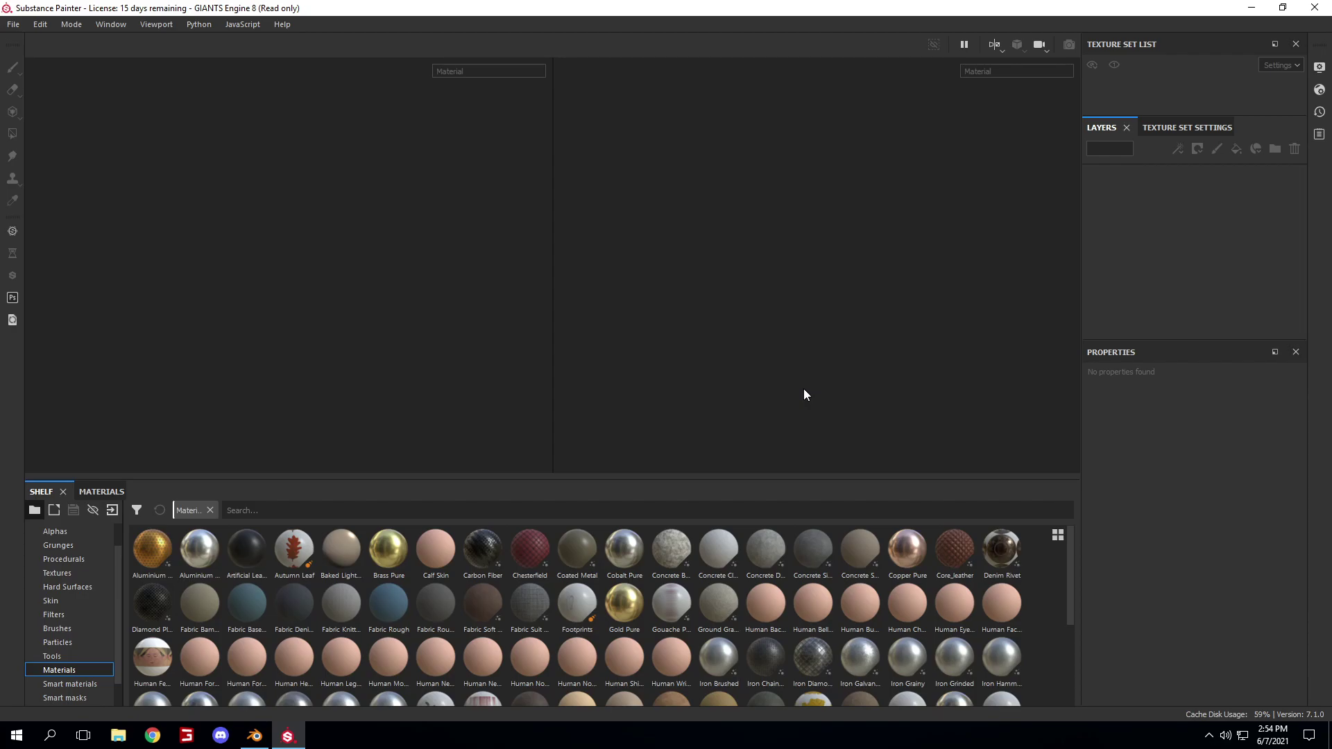
scroll(347, 284, down, 4)
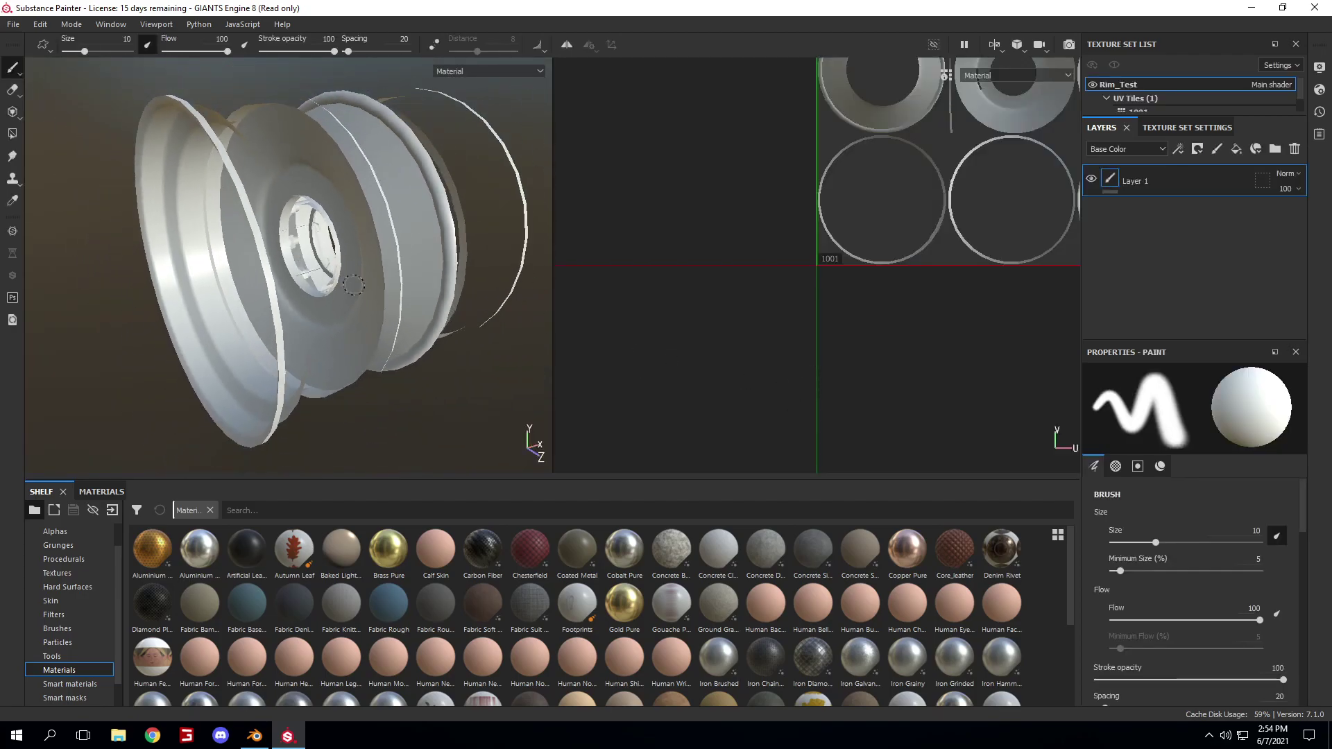
scroll(347, 283, down, 2)
alt+drag(378, 295, 114, 312)
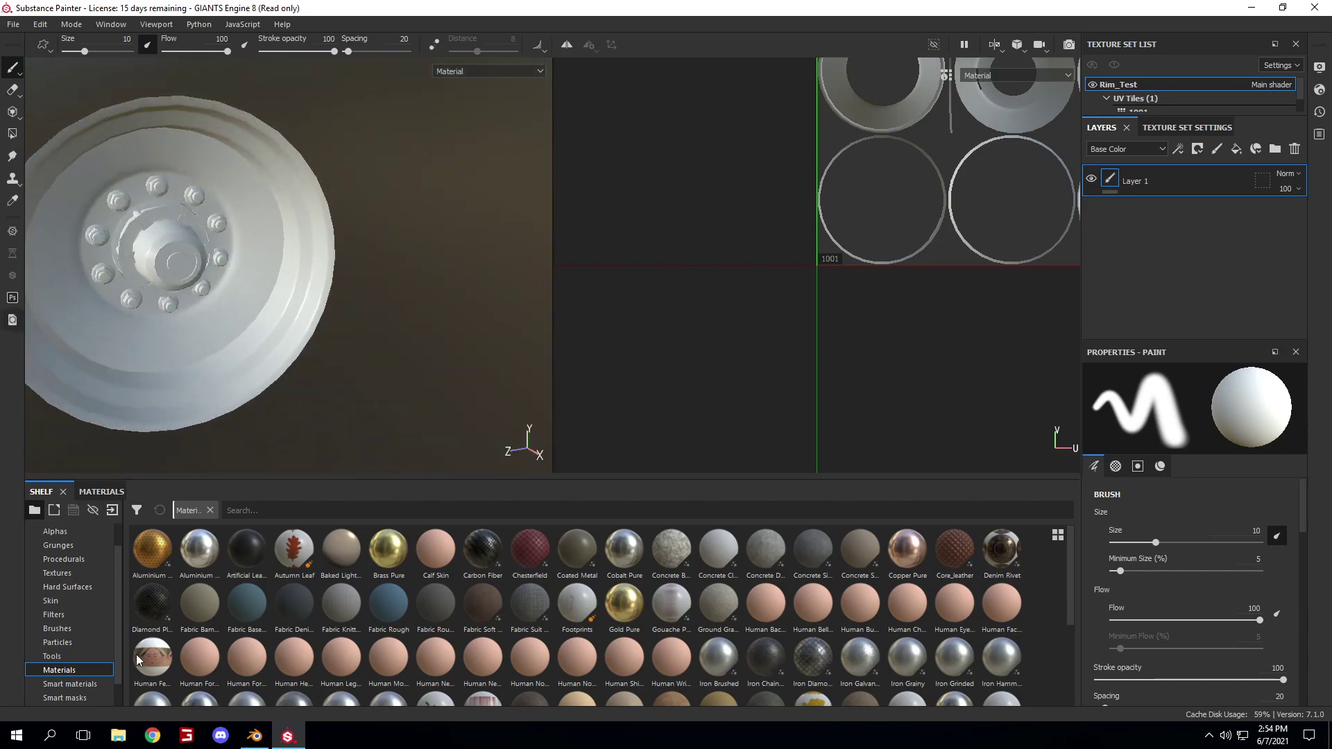
- Switch to Blender, open the Layout workspace and frame the rim in the viewport
click(255, 735)
click(915, 438)
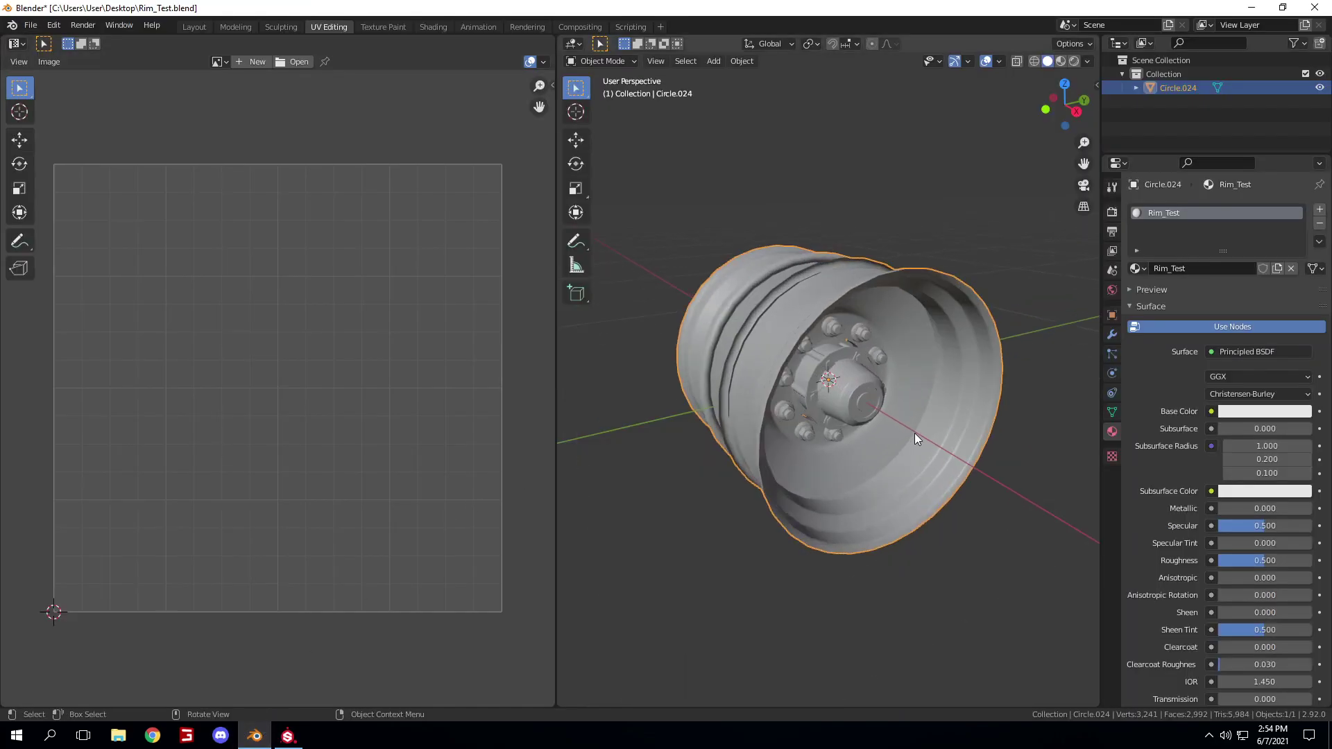
key(Tab)
key(Tab)
click(196, 27)
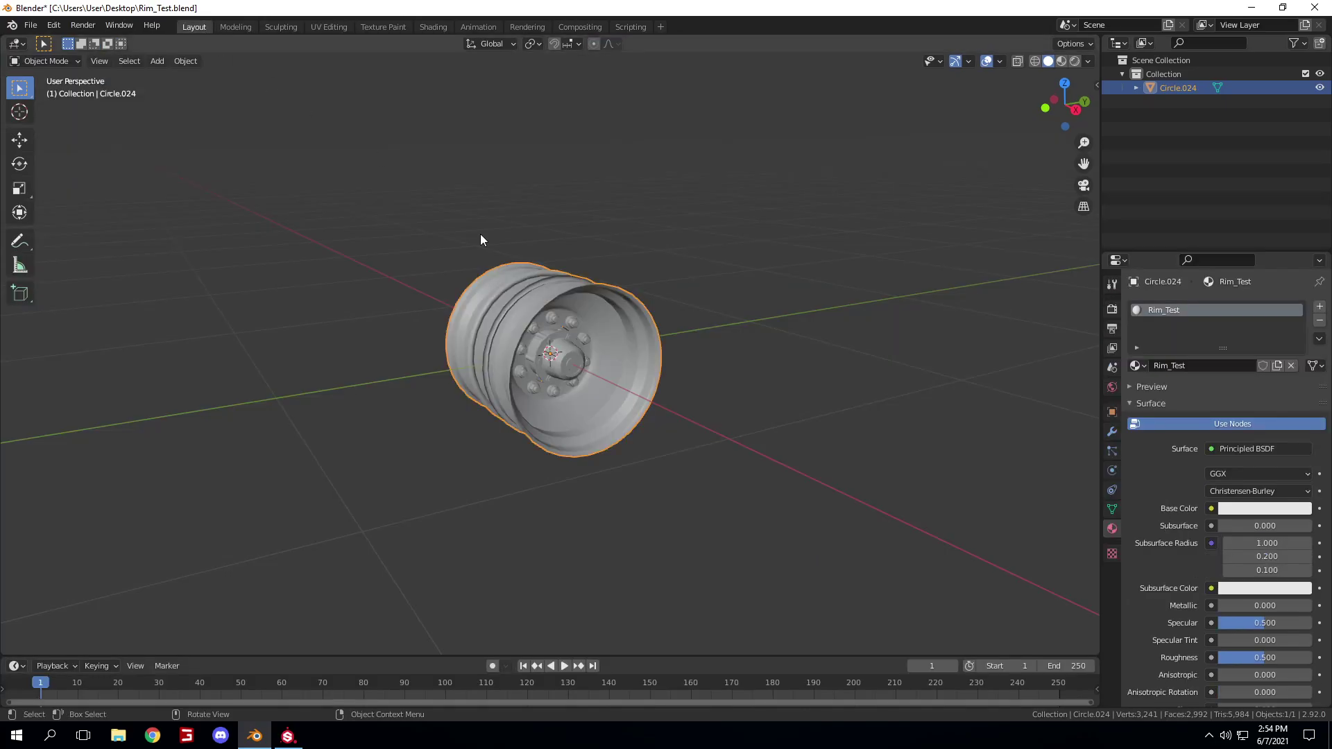
key(KP_Decimal)
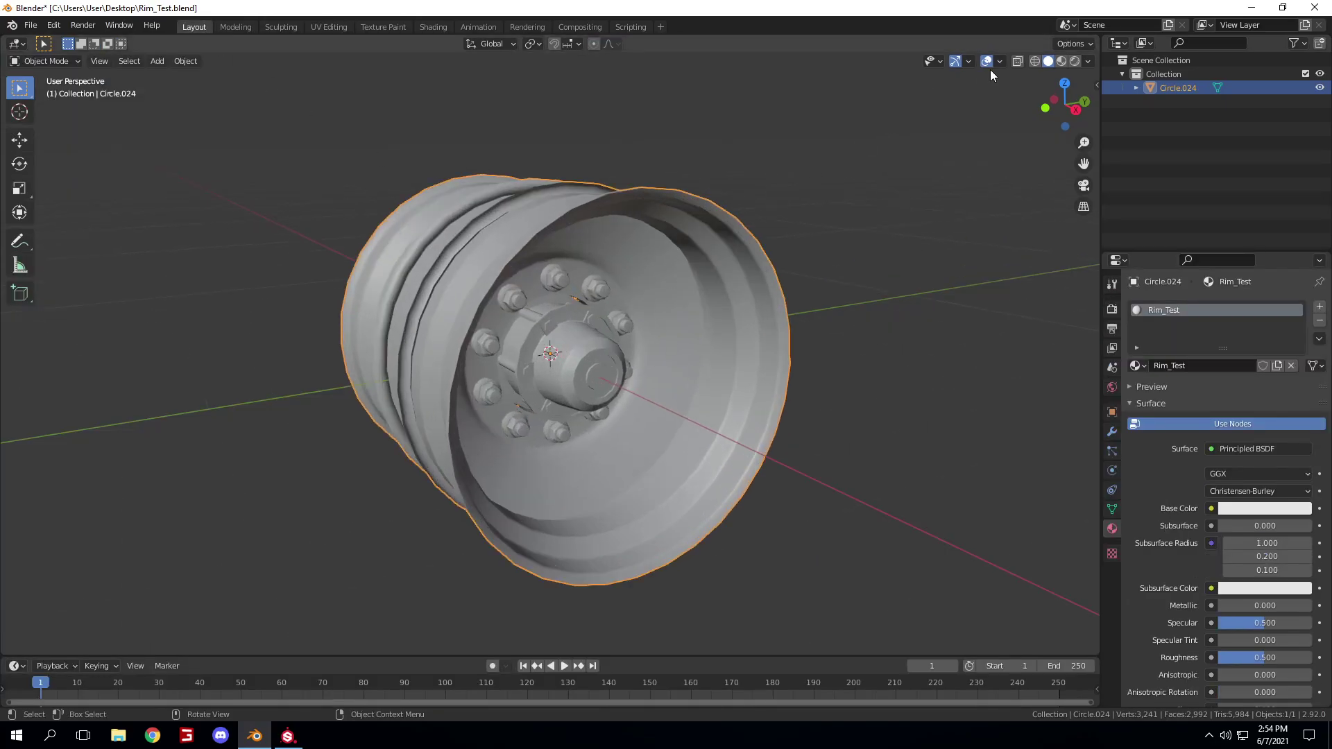
- In Edit Mode, select a single face on the rim's inner disc, outward from the lug nuts
middle_drag(762, 337, 663, 342)
scroll(417, 352, up, 4)
shift+middle_drag(418, 351, 645, 406)
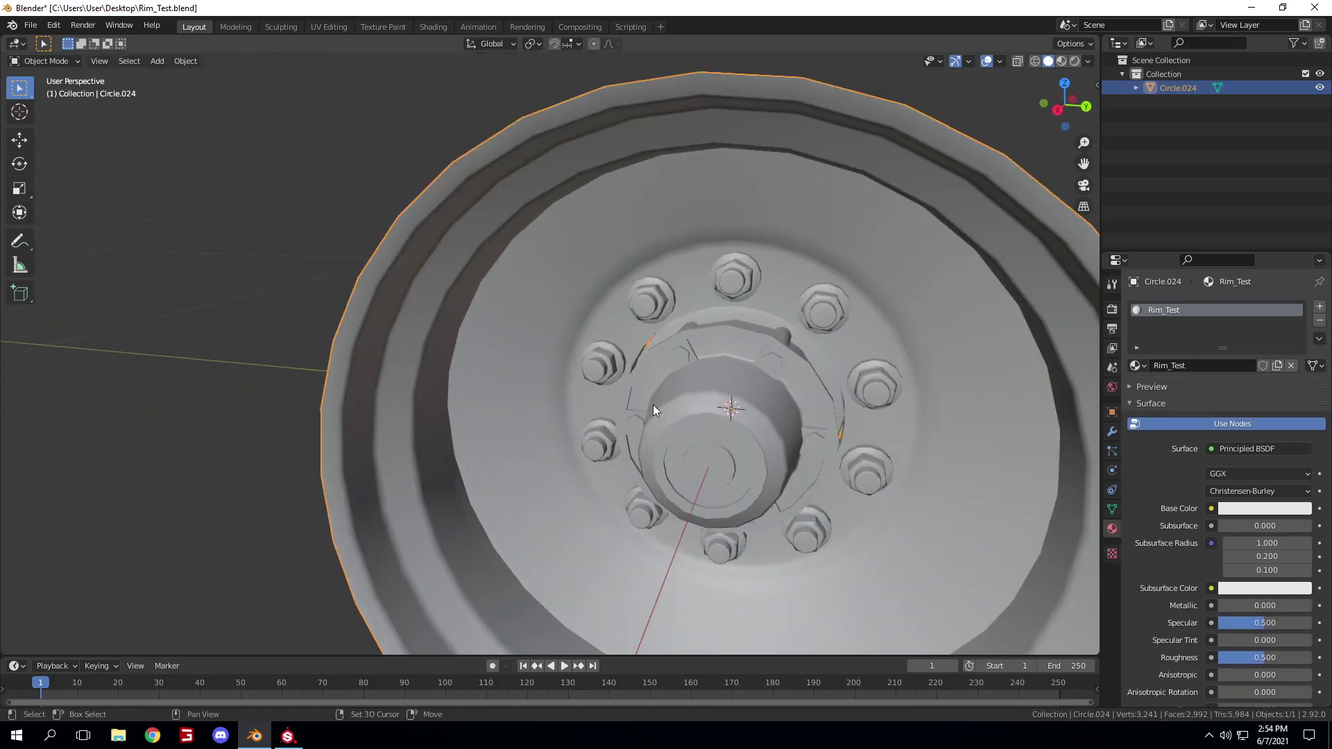
scroll(655, 403, up, 4)
key(Tab)
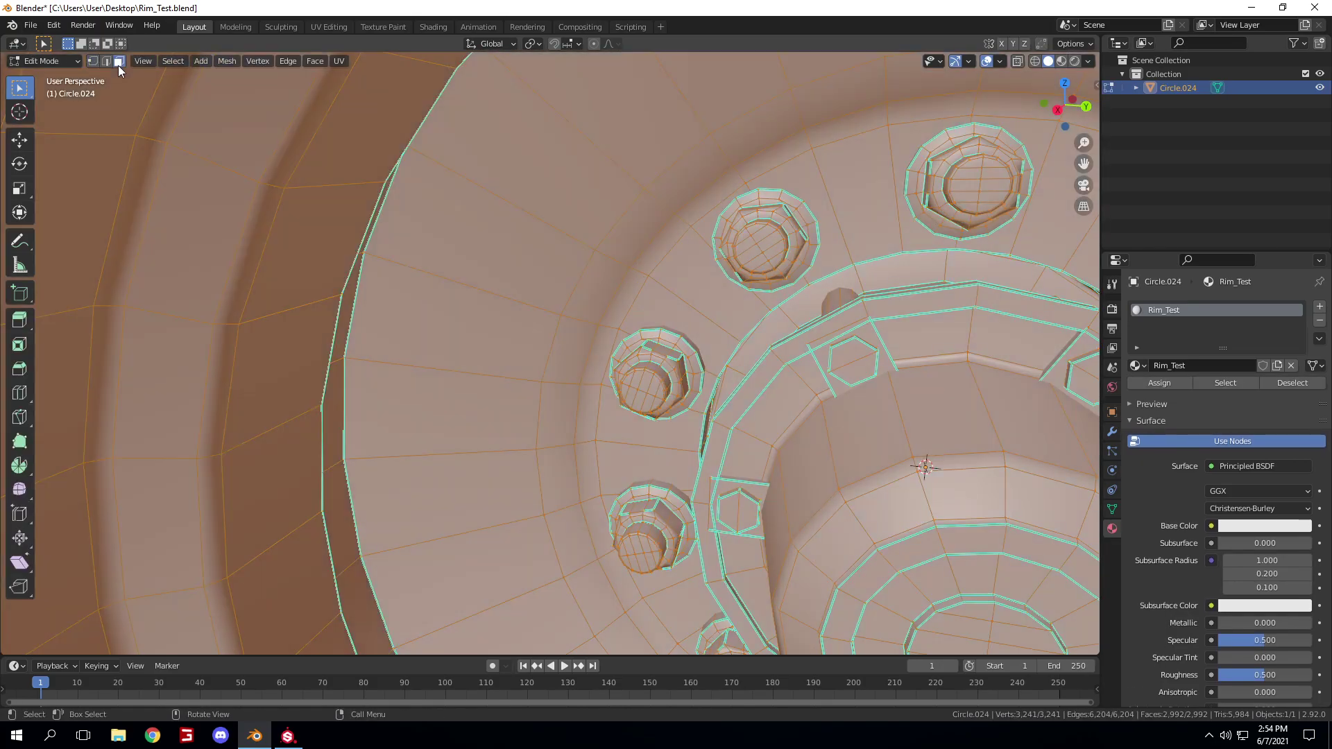
click(405, 343)
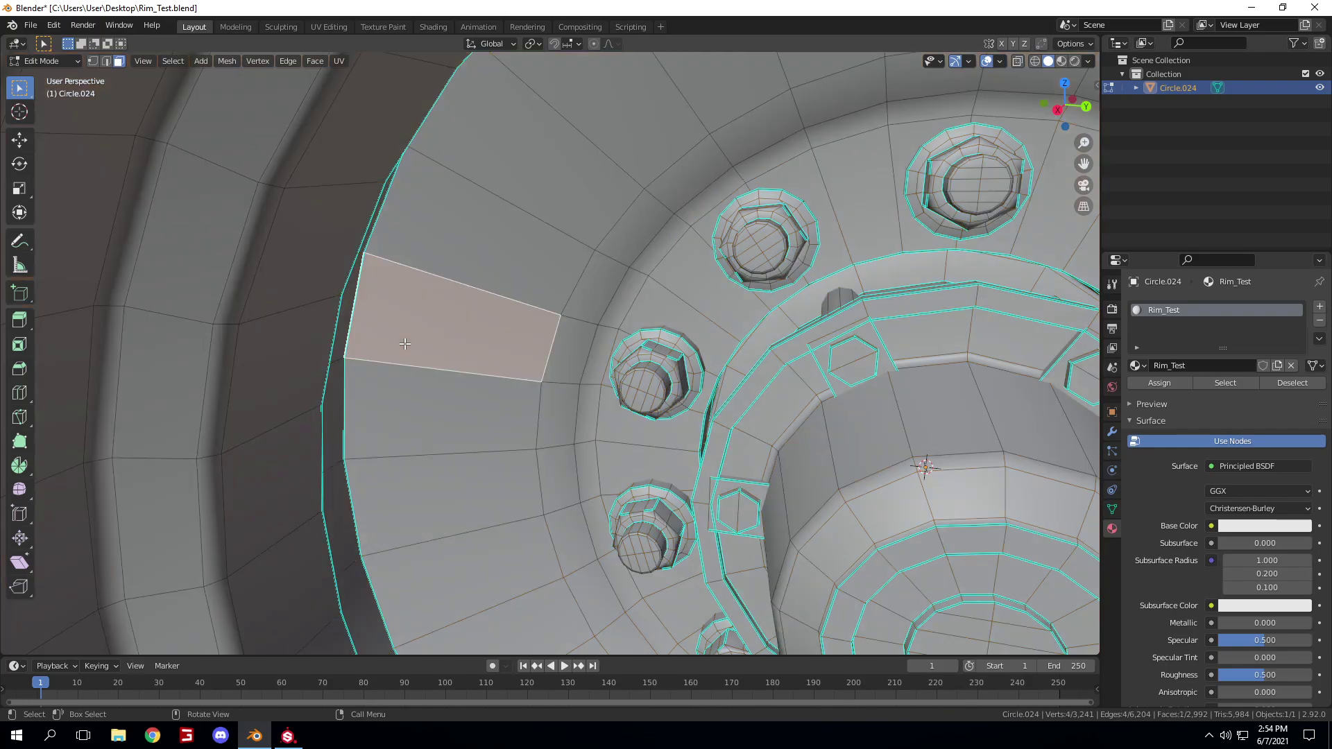
right_click(405, 344)
key(m)
key(n)
key(n)
key(ctrl+n)
key(ctrl+m)
key(Escape)
scroll(664, 389, down, 6)
scroll(664, 389, up, 5)
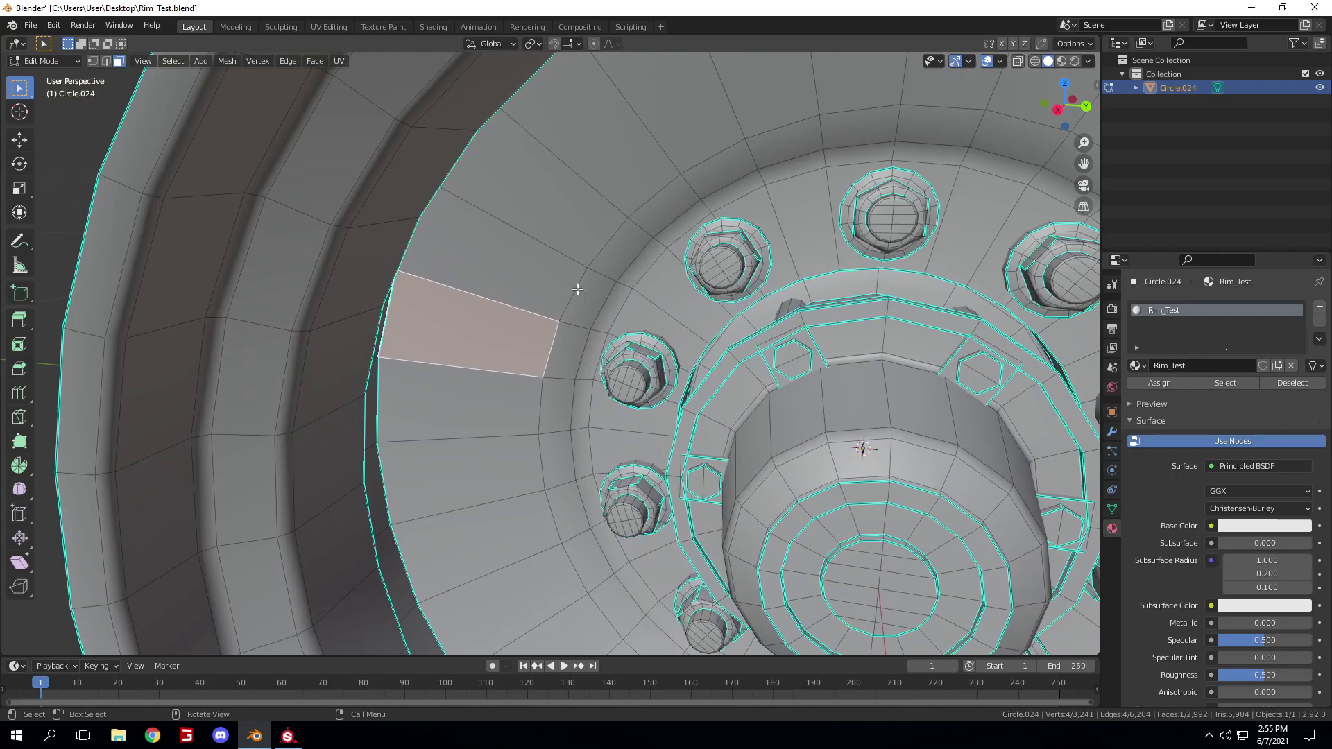
- Flip the normals of the selected disc face and return to Object Mode
click(315, 61)
scroll(513, 391, down, 5)
middle_drag(514, 390, 444, 298)
click(227, 61)
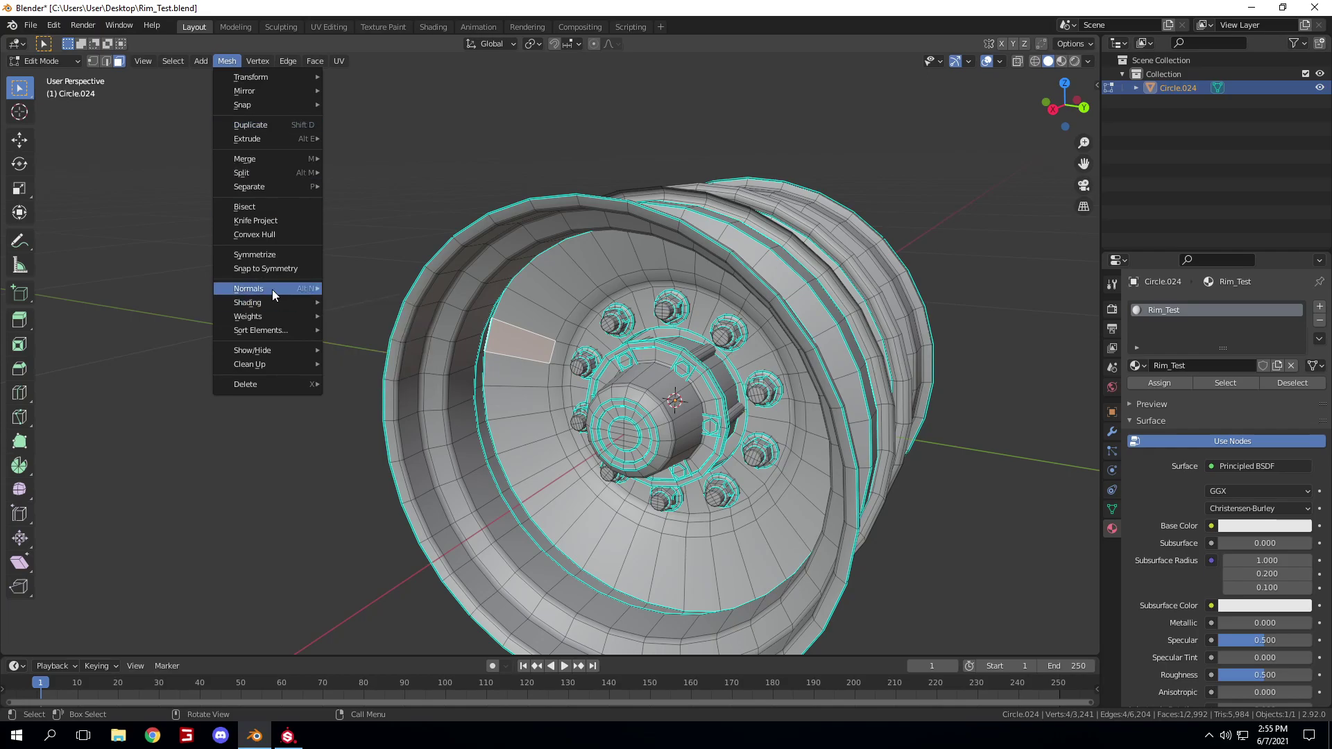
mouse_move(272, 290)
click(397, 290)
scroll(430, 347, up, 5)
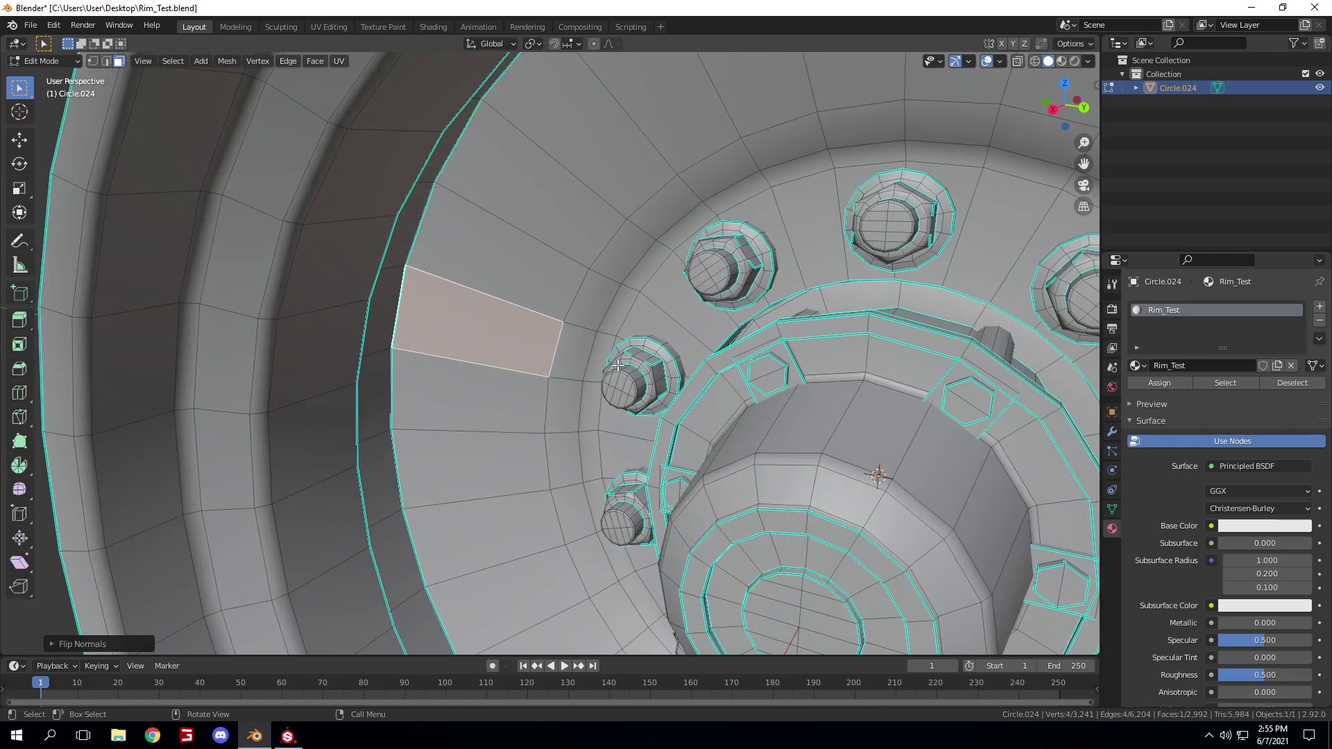
key(Tab)
scroll(442, 410, down, 2)
scroll(537, 363, down, 2)
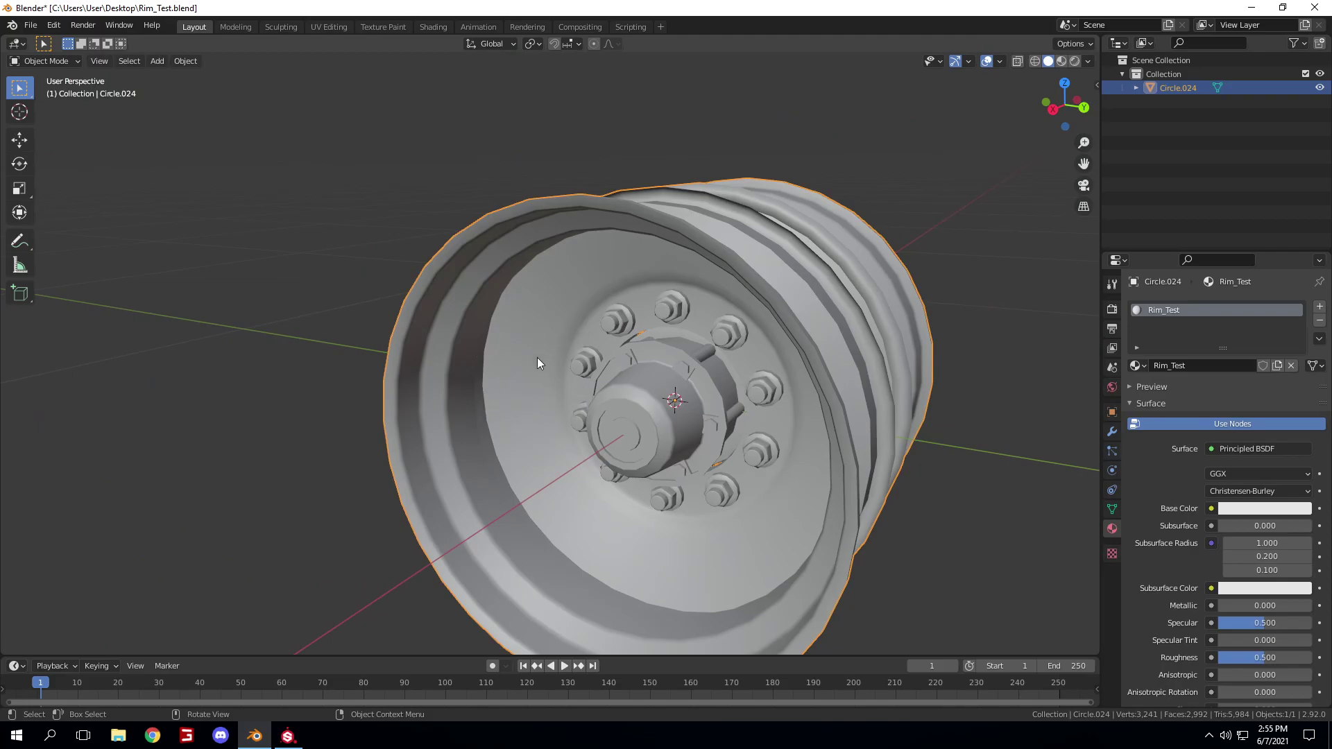
- Turn on the Face Orientation overlay and examine the normal directions around the rim in Edit Mode
click(1000, 61)
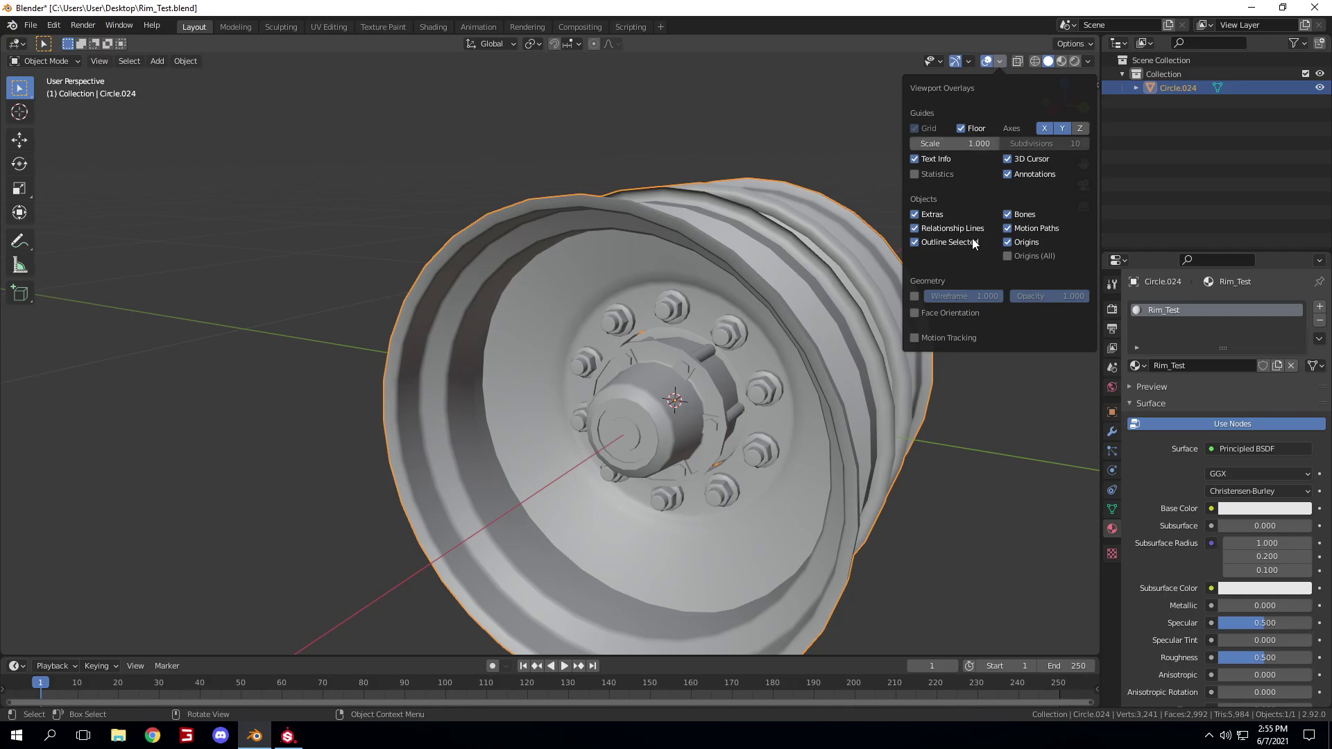
click(948, 316)
scroll(572, 347, up, 5)
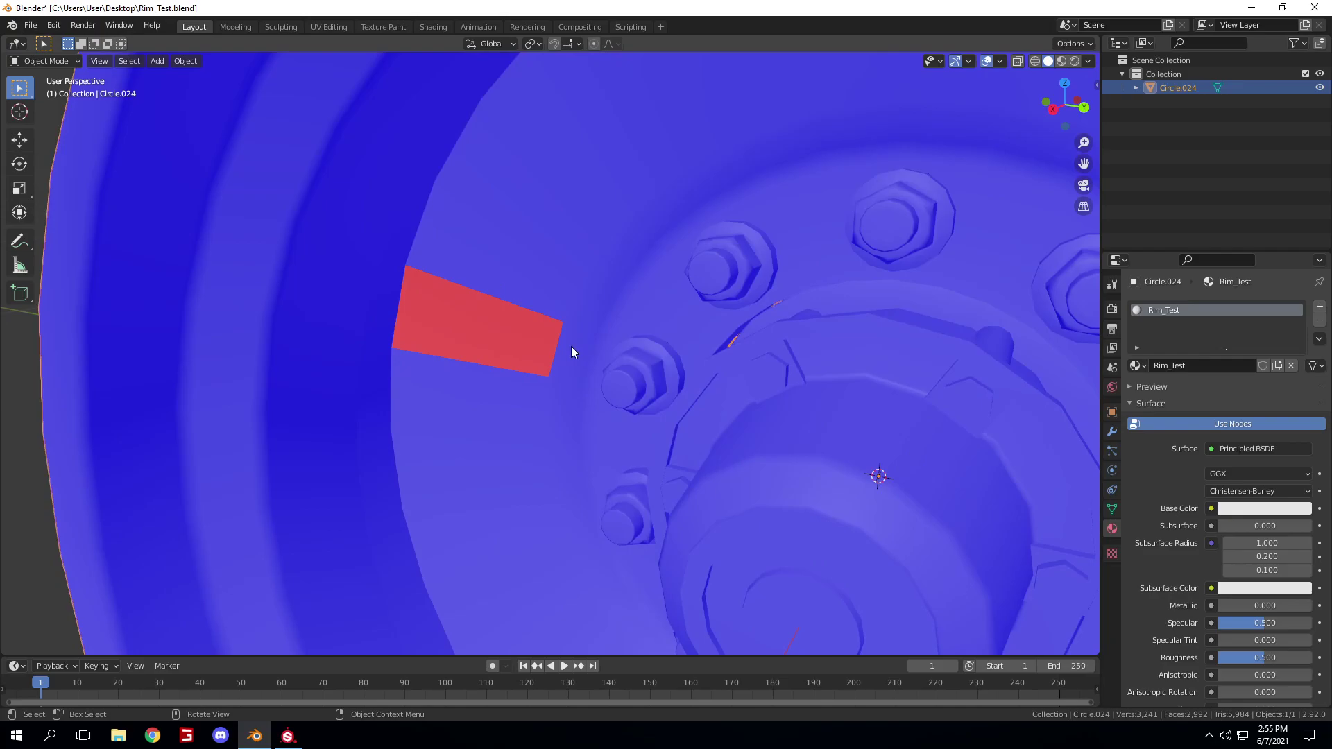
key(Tab)
scroll(506, 340, down, 10)
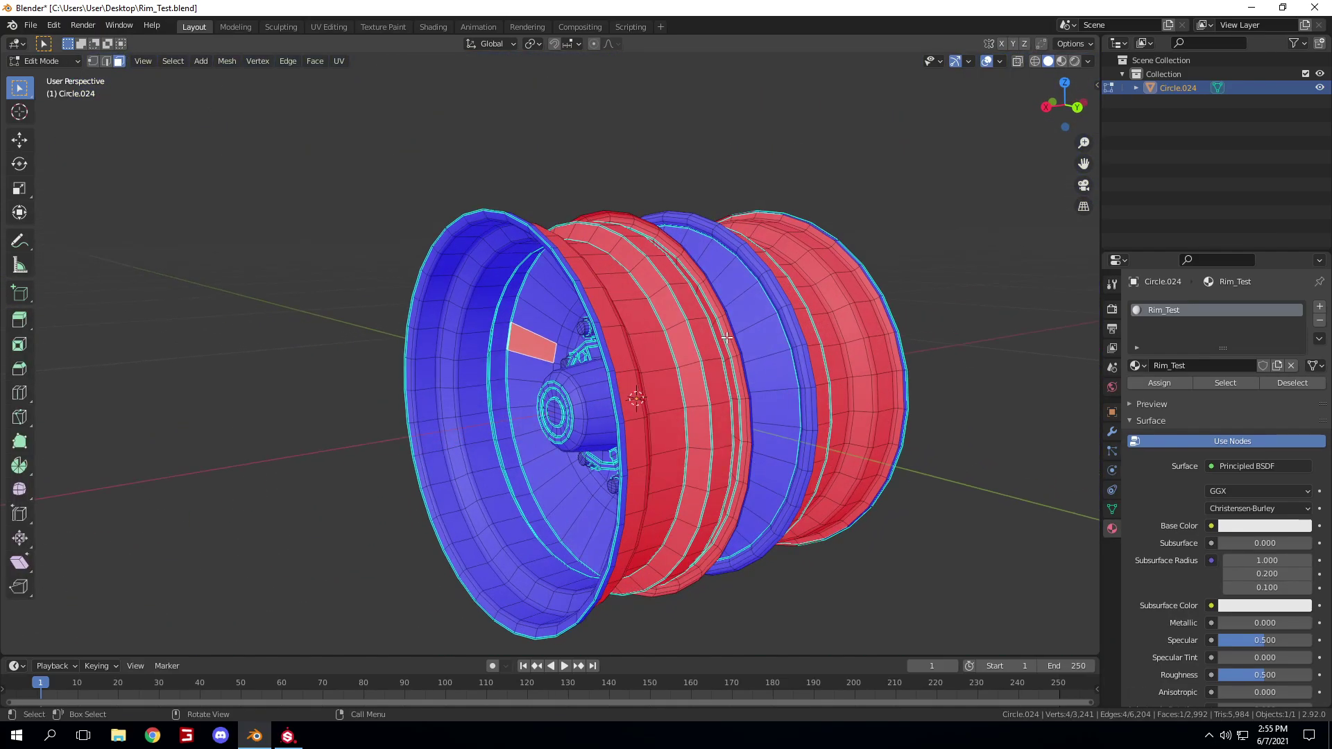
middle_drag(727, 338, 493, 466)
scroll(493, 466, up, 4)
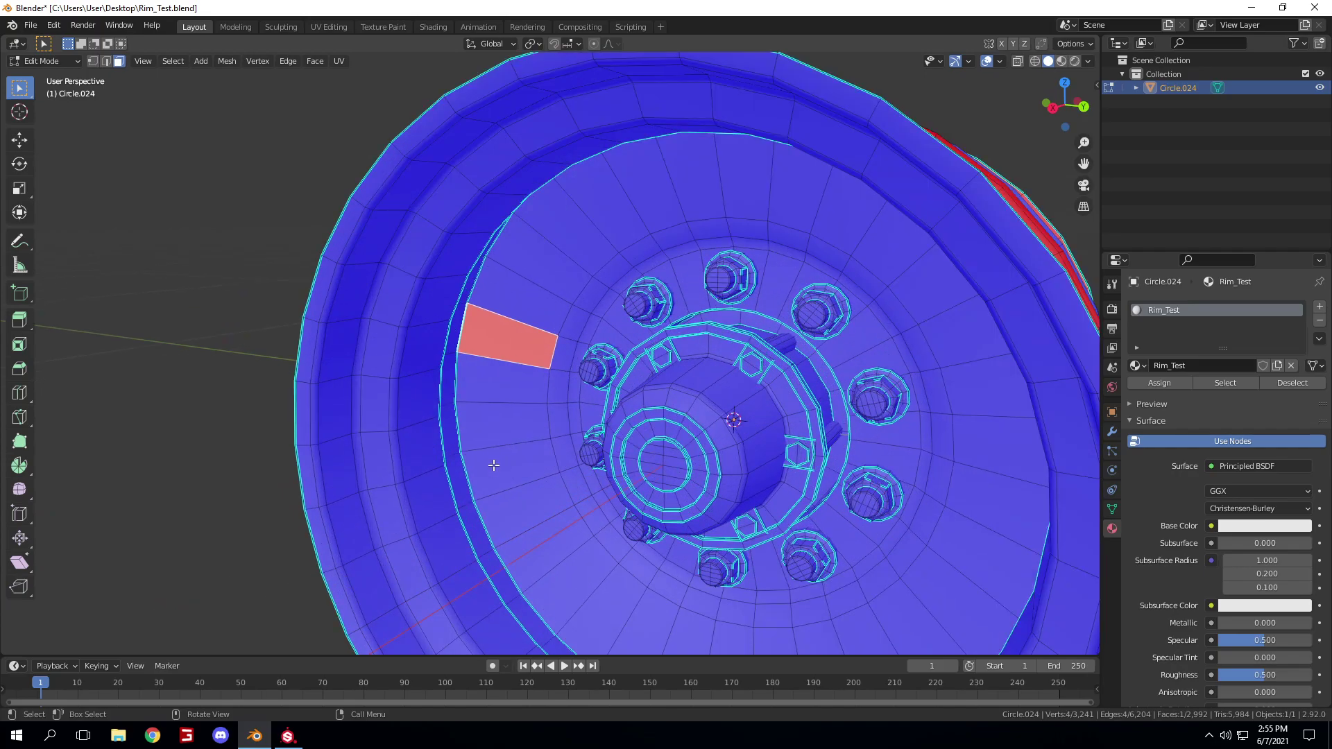
middle_drag(641, 430, 542, 430)
scroll(554, 414, down, 5)
middle_drag(828, 399, 803, 396)
scroll(803, 396, up, 6)
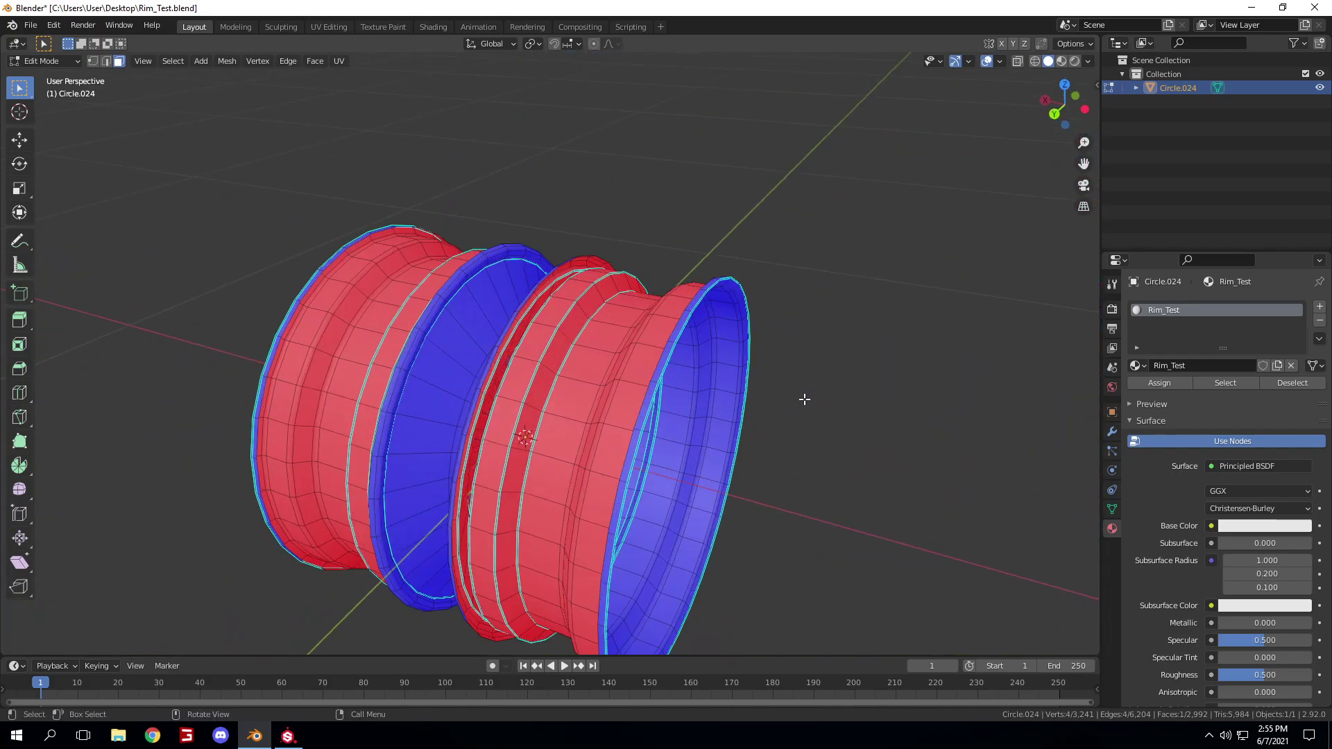
scroll(614, 367, down, 6)
middle_drag(613, 367, 627, 351)
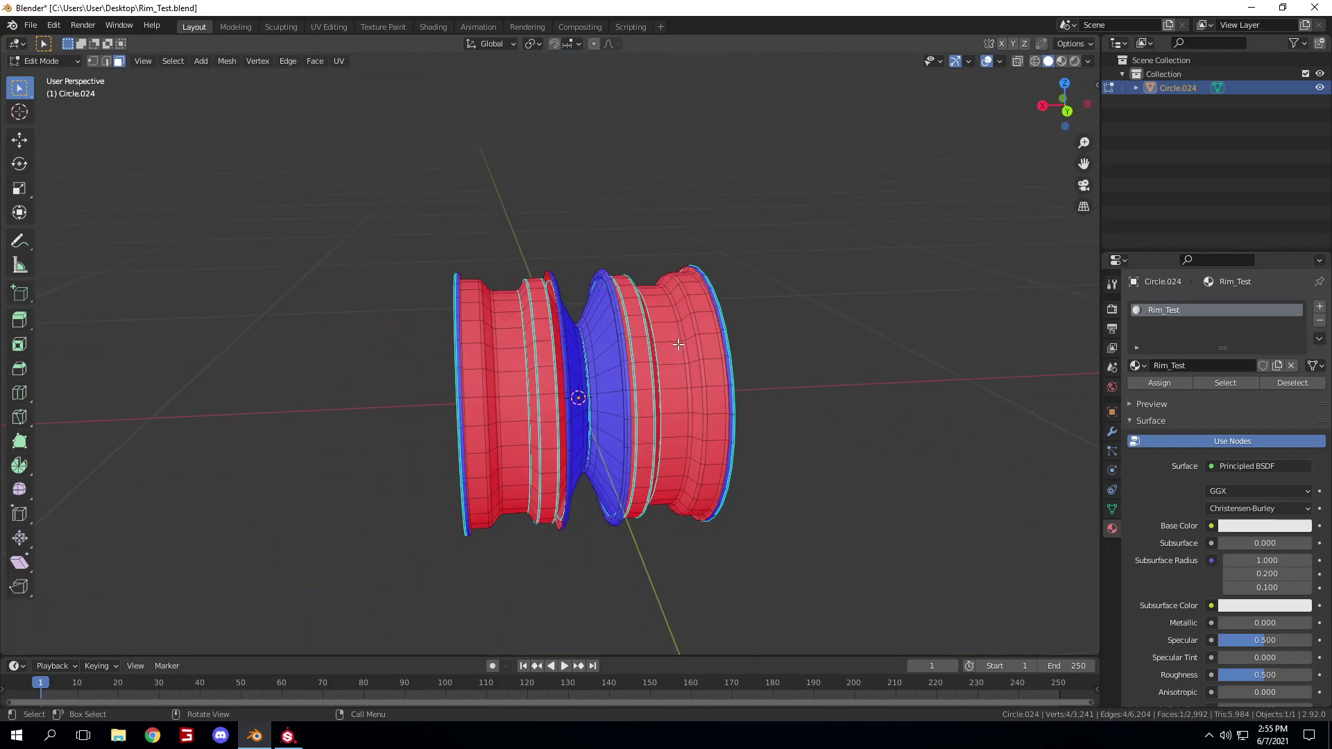
- Clear the selection, examine face orientation on the rim's back and front sides, and reselect the flipped disc face
click(854, 346)
middle_drag(699, 342, 581, 438)
scroll(580, 389, up, 4)
scroll(667, 404, up, 6)
scroll(585, 383, down, 7)
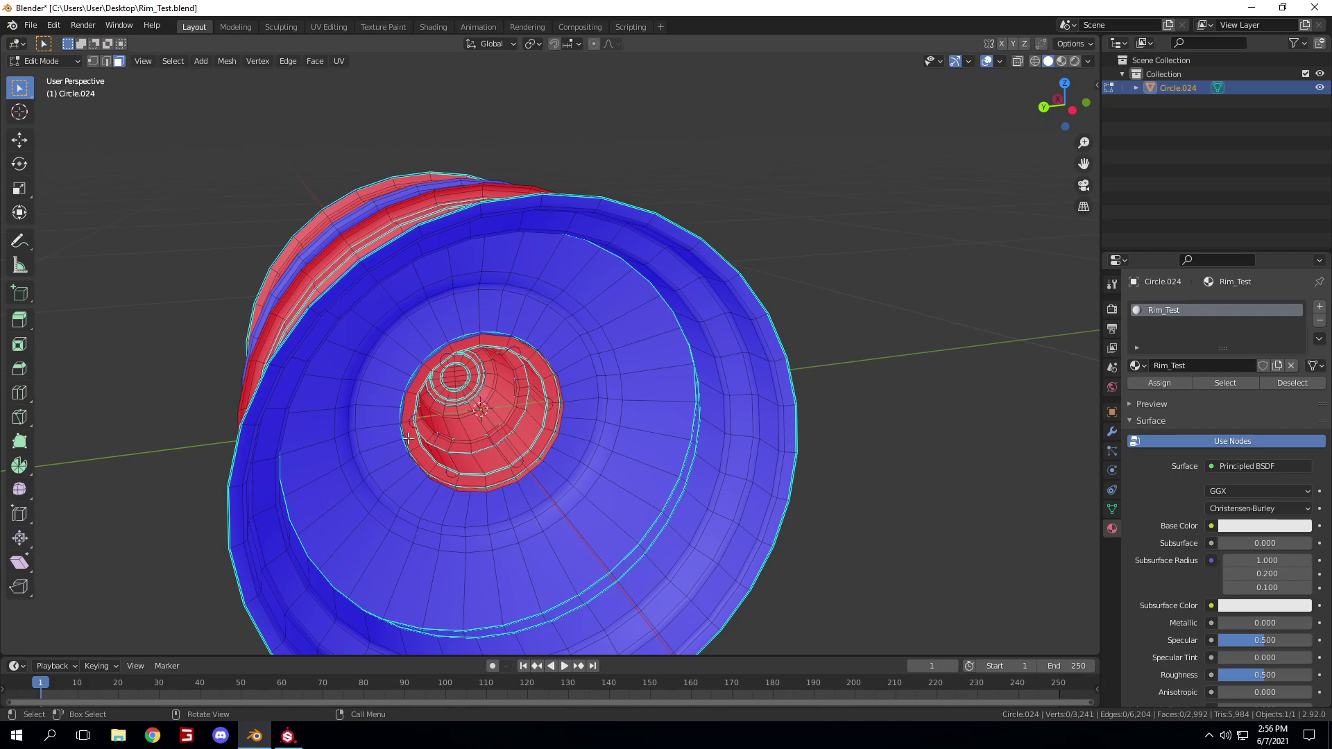
middle_drag(452, 454, 645, 437)
scroll(625, 437, down, 3)
middle_drag(503, 439, 568, 436)
scroll(567, 436, up, 5)
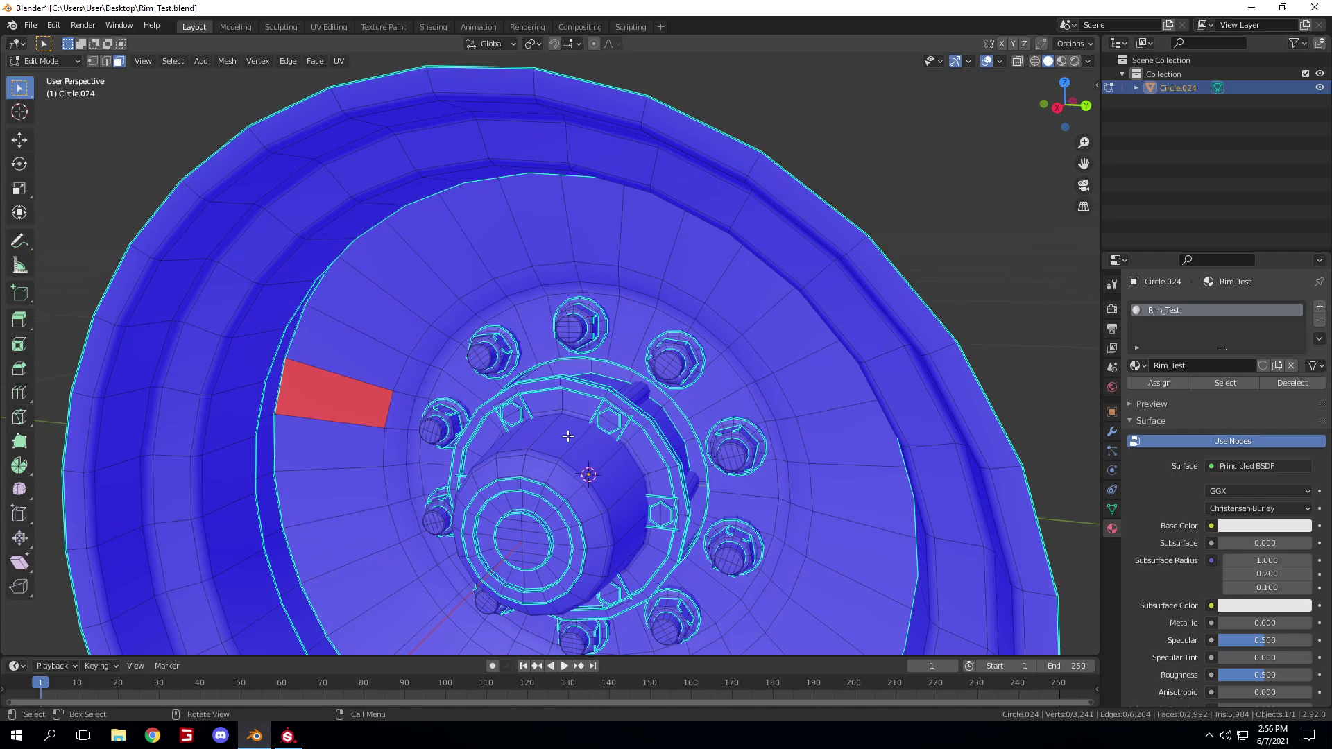
click(328, 406)
middle_drag(664, 448, 510, 444)
middle_drag(341, 452, 367, 457)
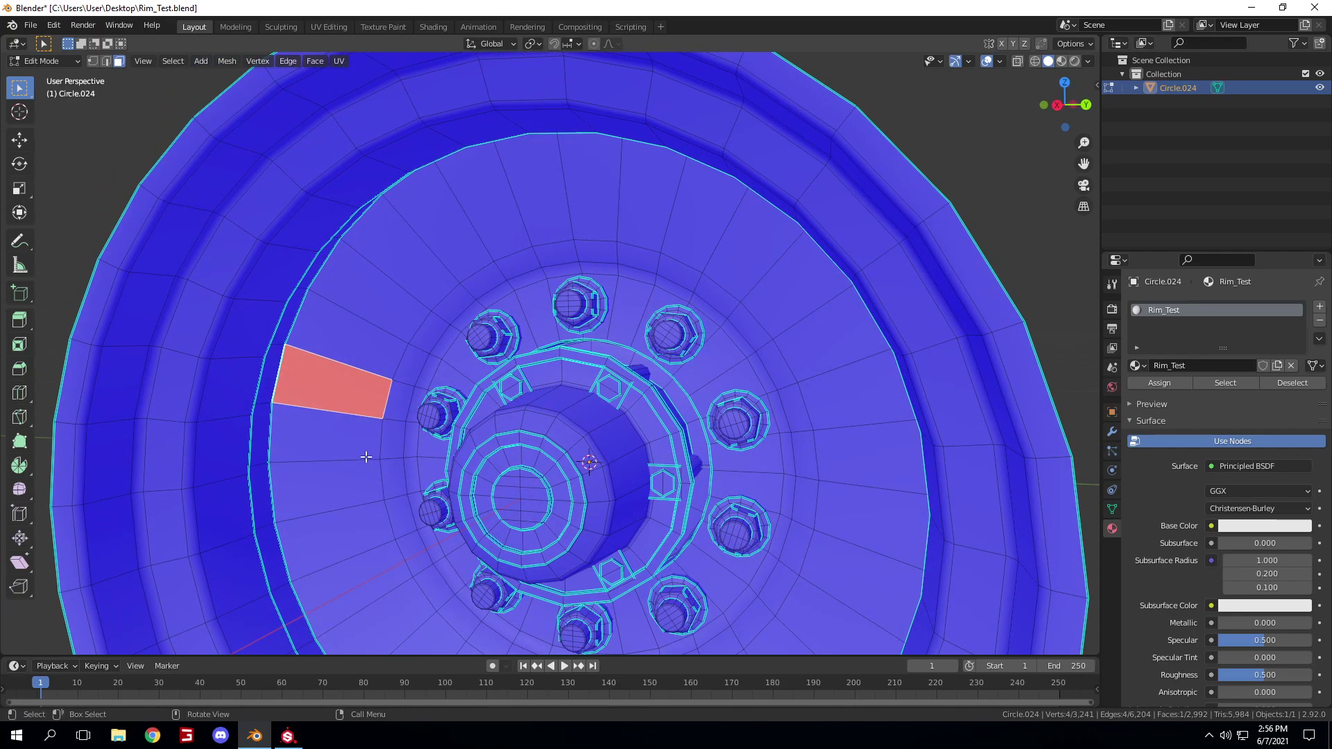
- Return to Object Mode, turn off the Face Orientation overlay and enable Backface Culling in the viewport shading options
key(Tab)
click(999, 61)
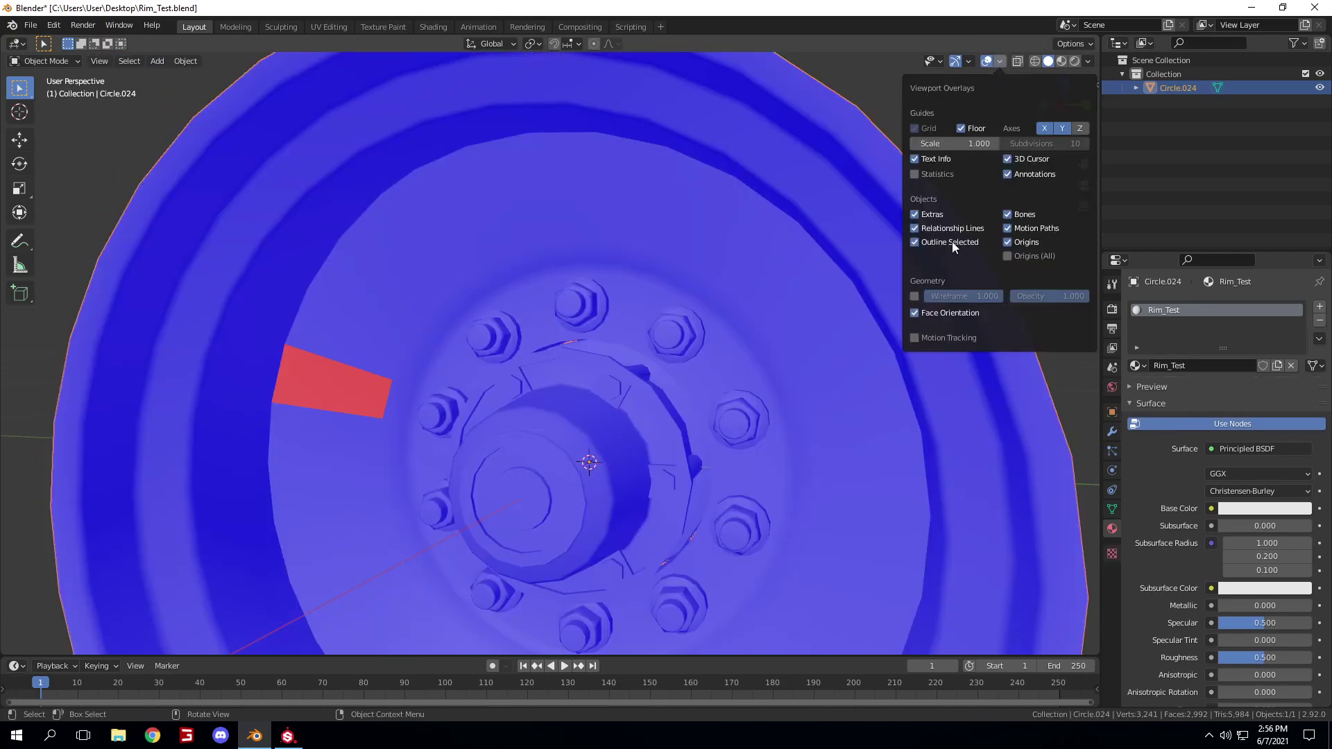
click(941, 314)
click(1088, 61)
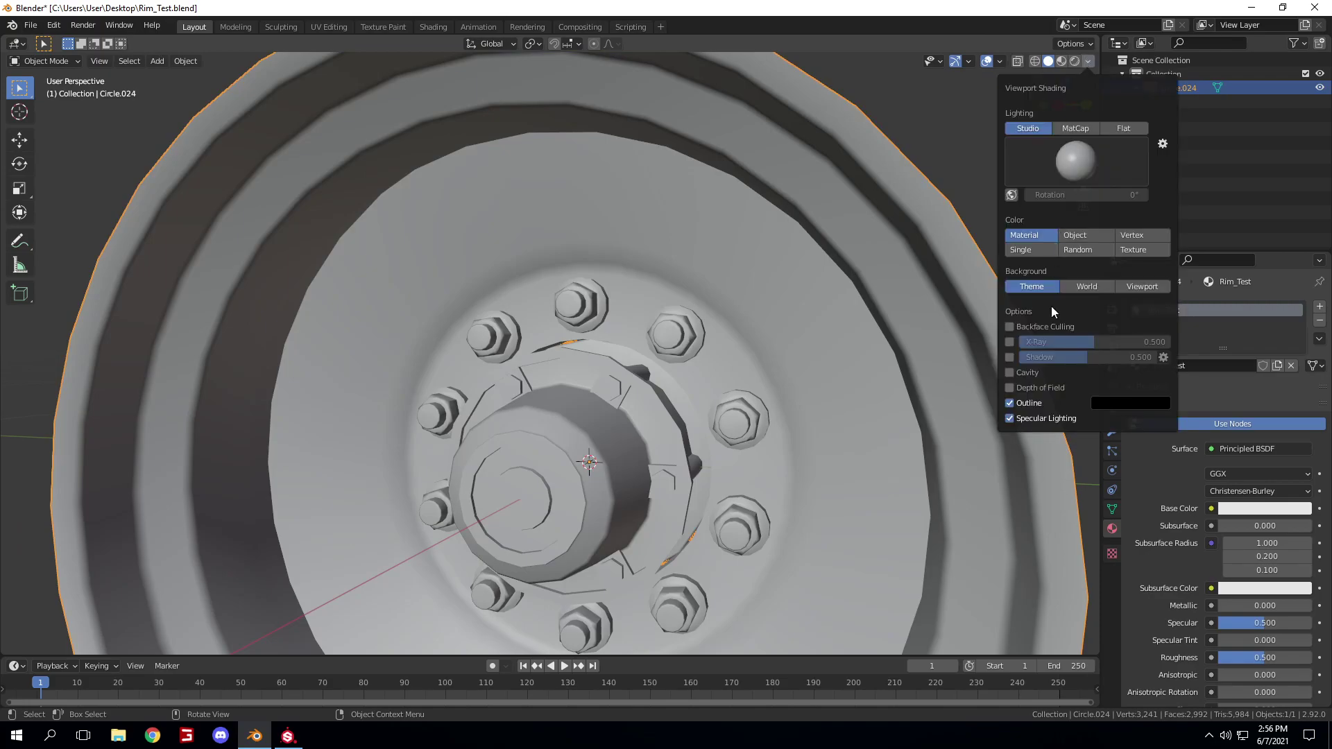
click(1088, 61)
click(1031, 327)
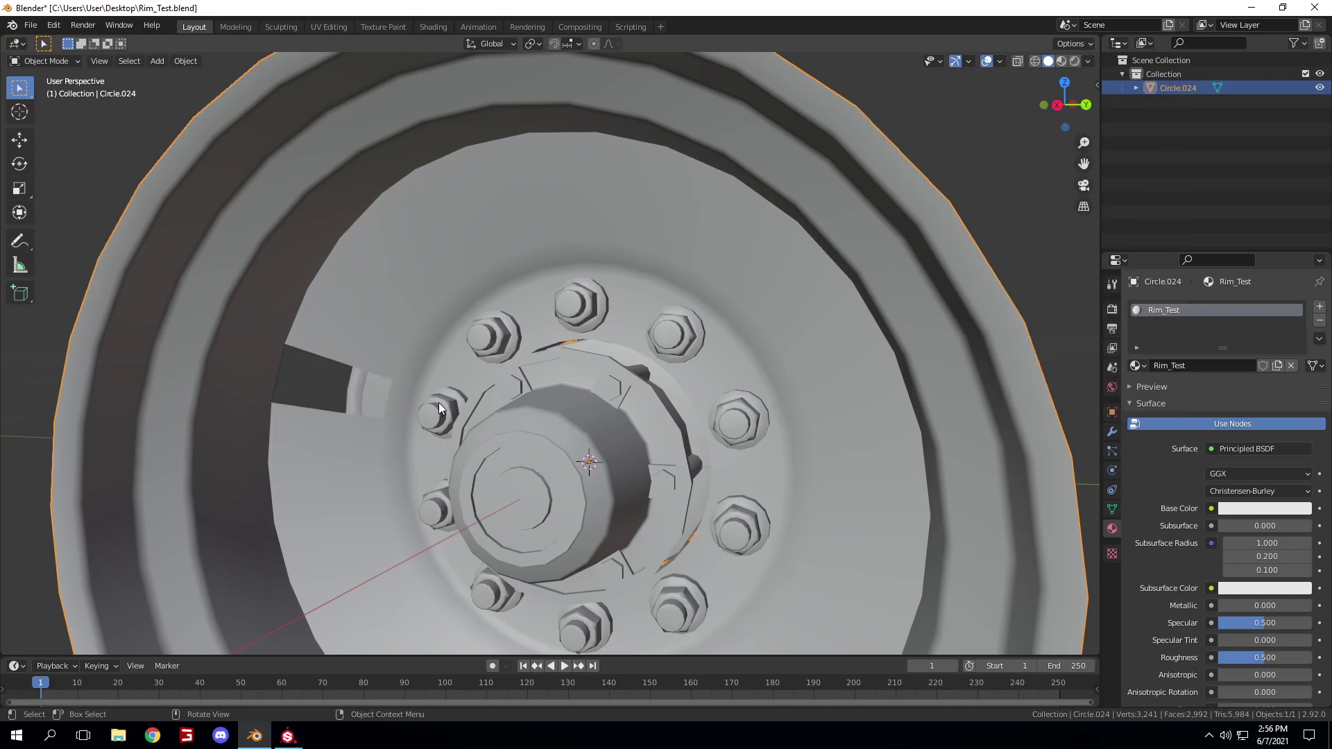
- Examine the rim from the side and front for culled faces, in both Object Mode and Edit Mode
shift+middle_drag(437, 404, 630, 340)
scroll(518, 318, up, 5)
scroll(480, 304, down, 8)
mouse_move(559, 307)
middle_down()
mouse_move(594, 315)
mouse_move(550, 328)
middle_up()
middle_drag(431, 281, 547, 321)
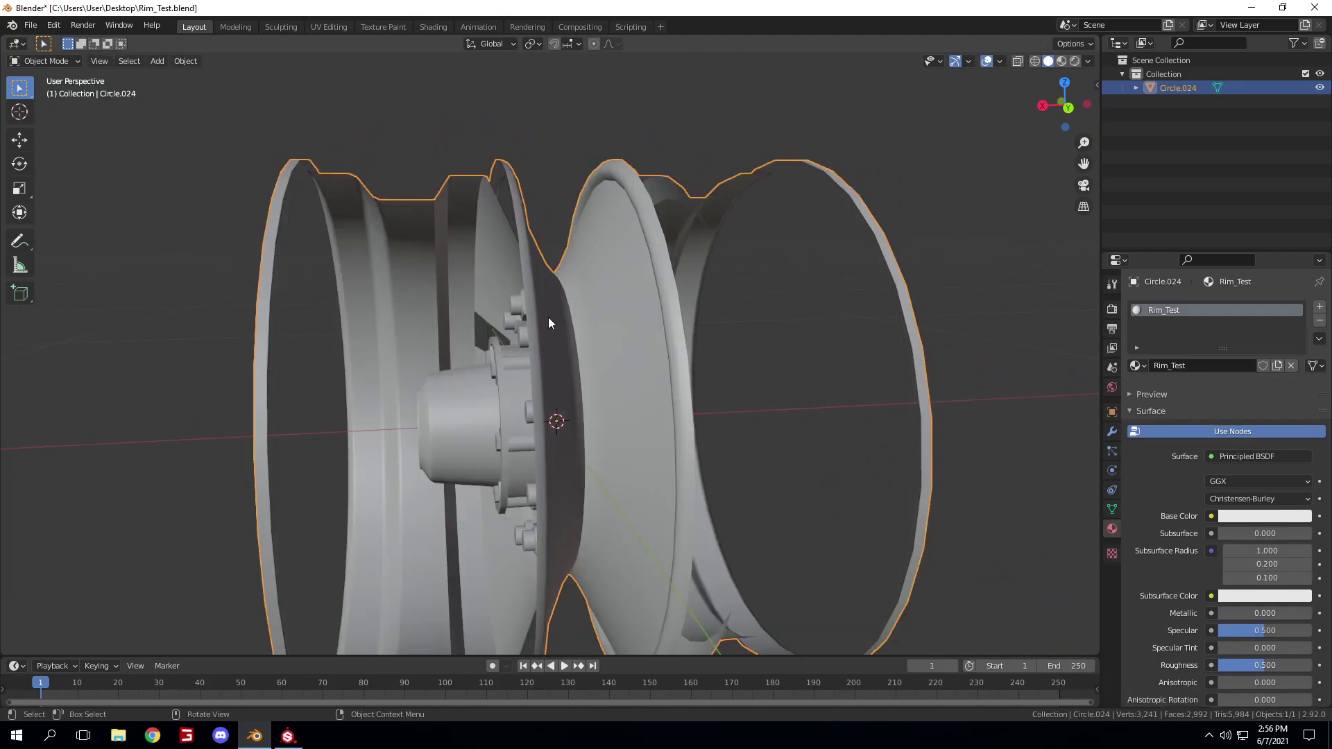
key(Tab)
middle_drag(719, 434, 784, 368)
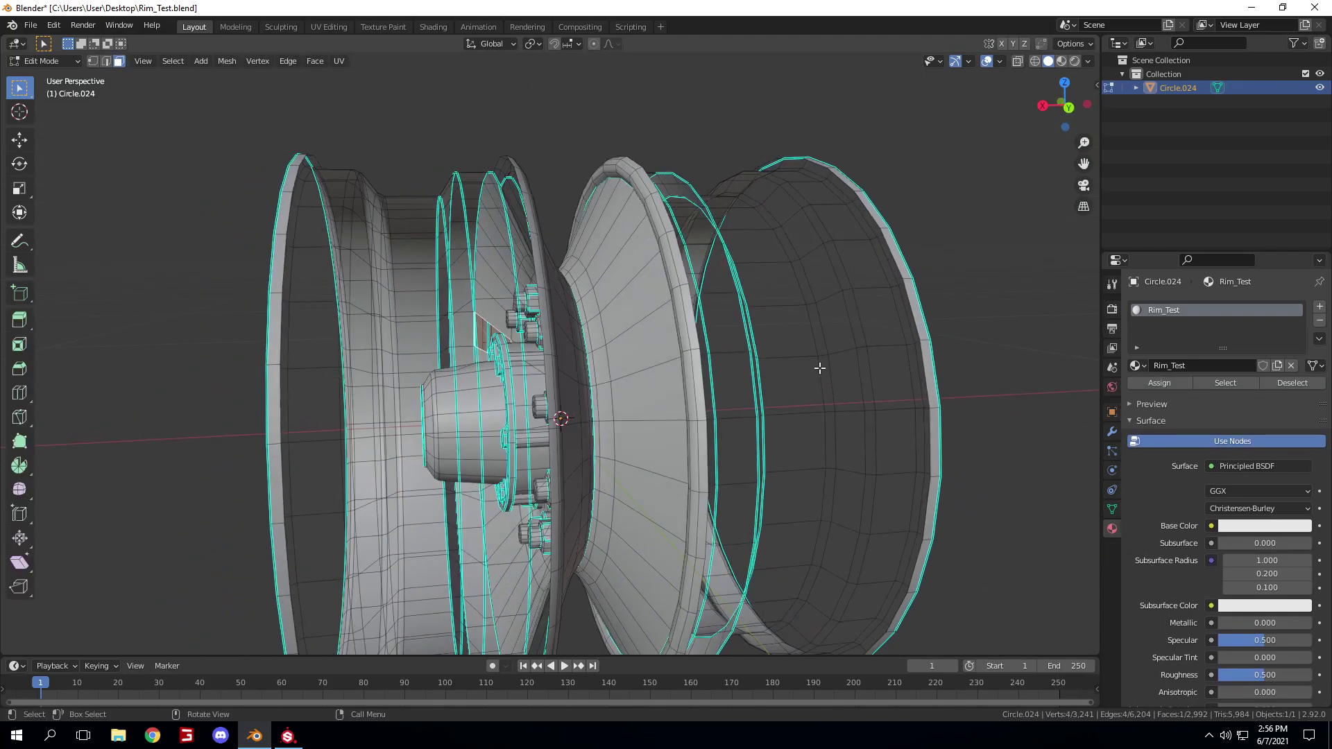
middle_drag(706, 358, 798, 356)
scroll(540, 371, up, 1)
scroll(540, 370, up, 4)
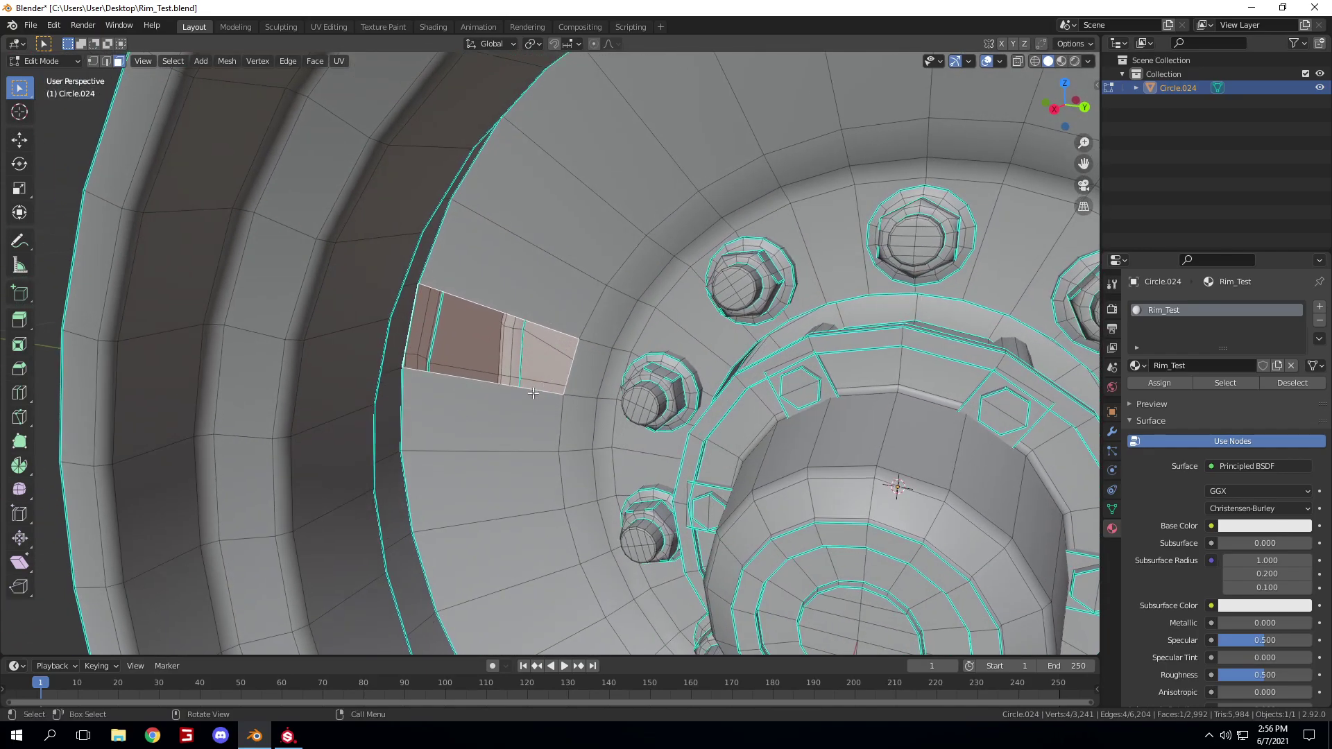
- Return to Object Mode and turn the Face Orientation overlay on with Backface Culling still enabled
key(Tab)
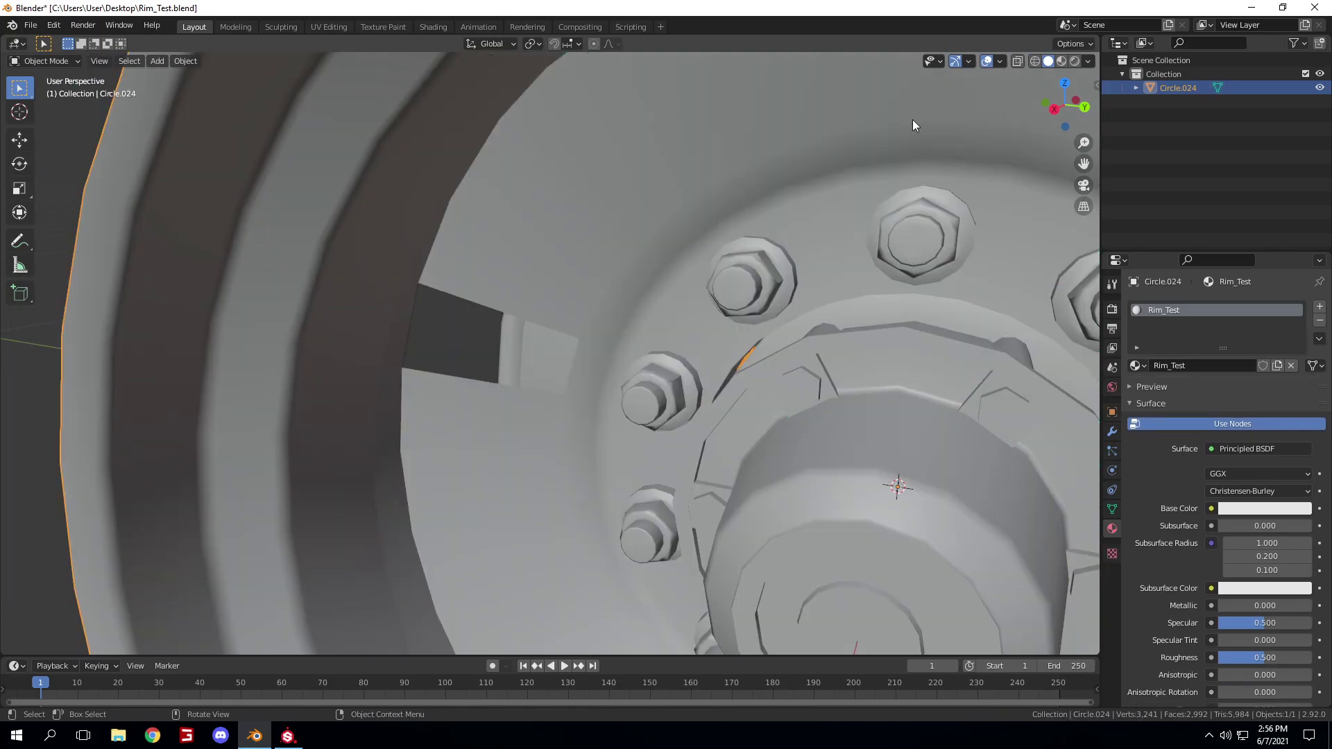
click(1001, 61)
click(950, 315)
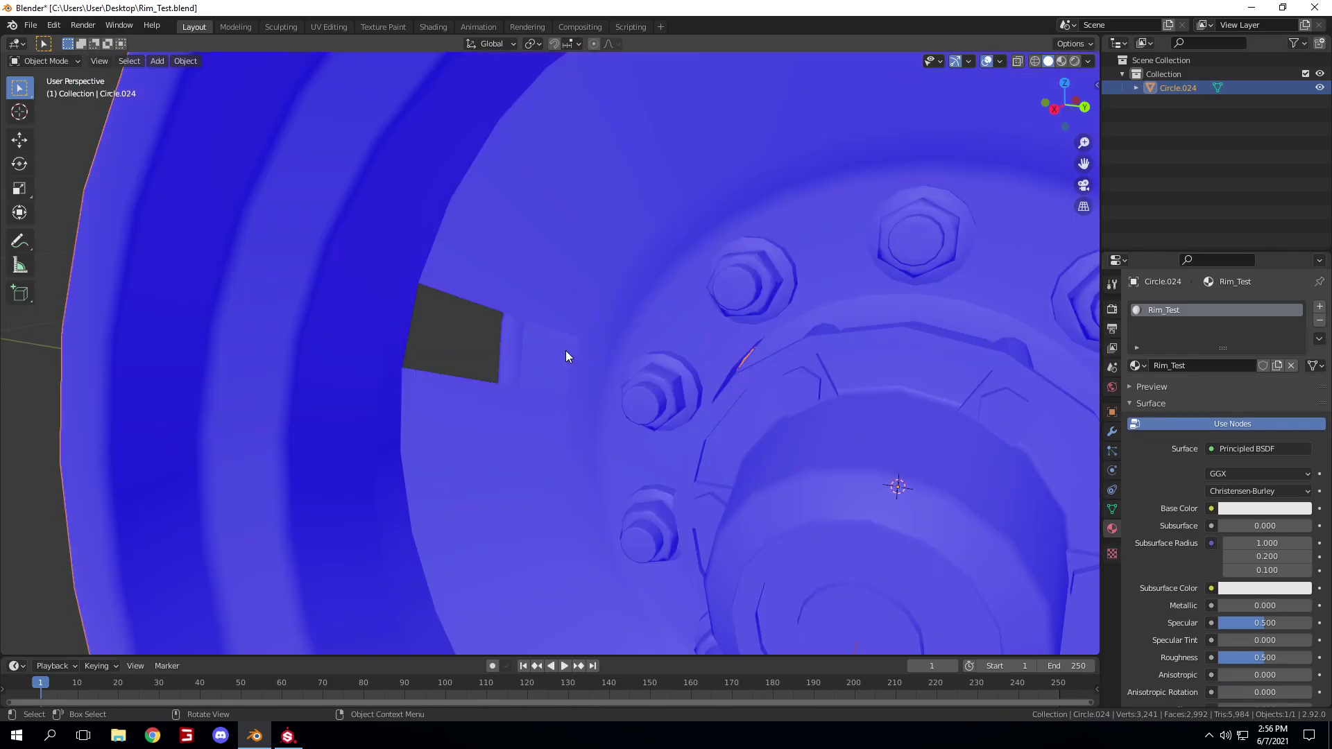
- Turn off Backface Culling in the viewport shading options and put the rim in Edit Mode
scroll(565, 354, down, 5)
key(Tab)
key(Tab)
click(1088, 61)
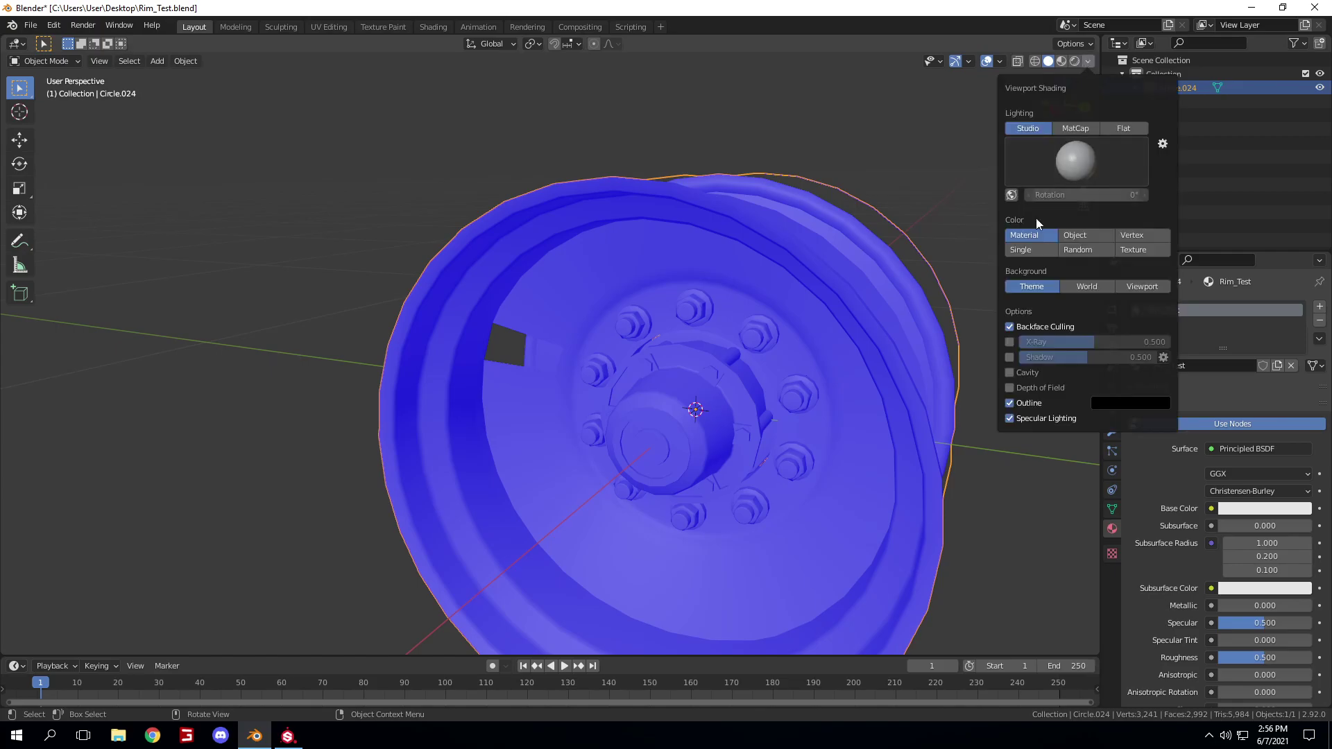
click(1036, 332)
scroll(481, 386, up, 6)
key(Tab)
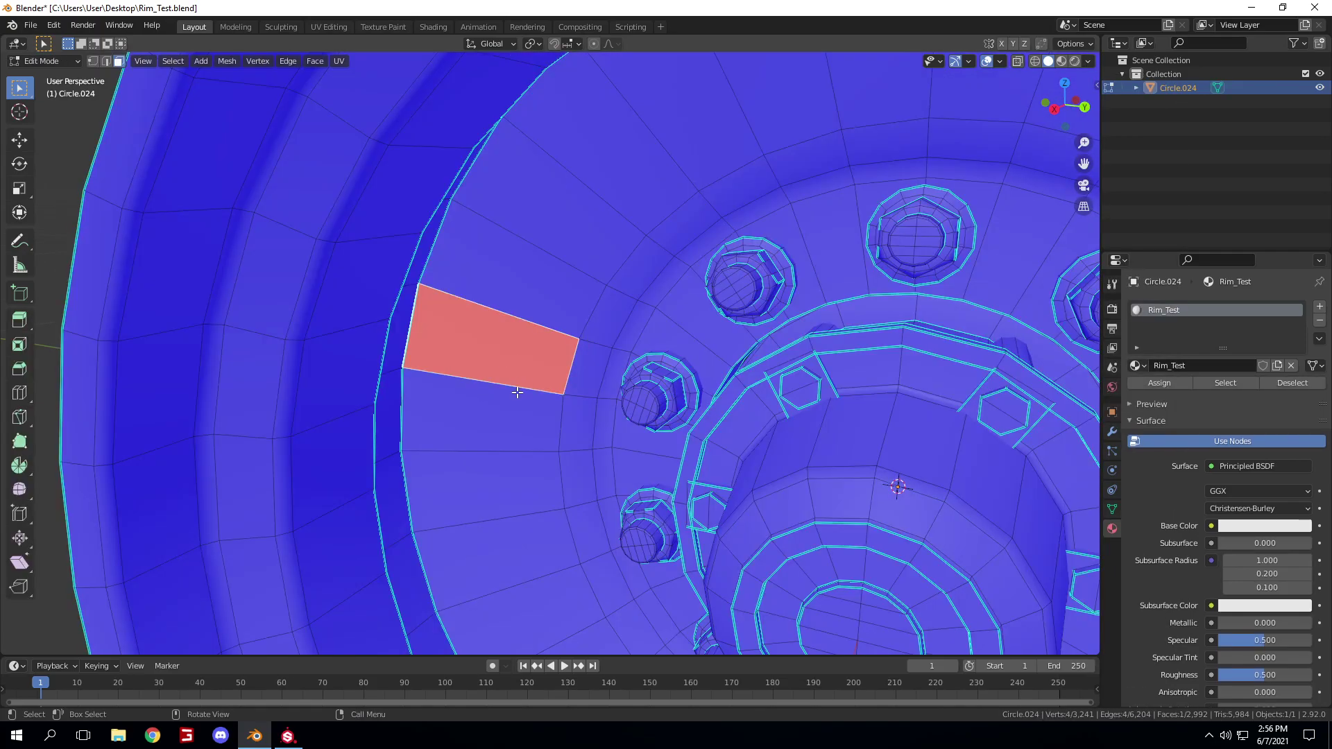
- Flip the normals of three other front faces: one on the disc, one beside the lug nuts and one on the outer lip
scroll(517, 392, down, 7)
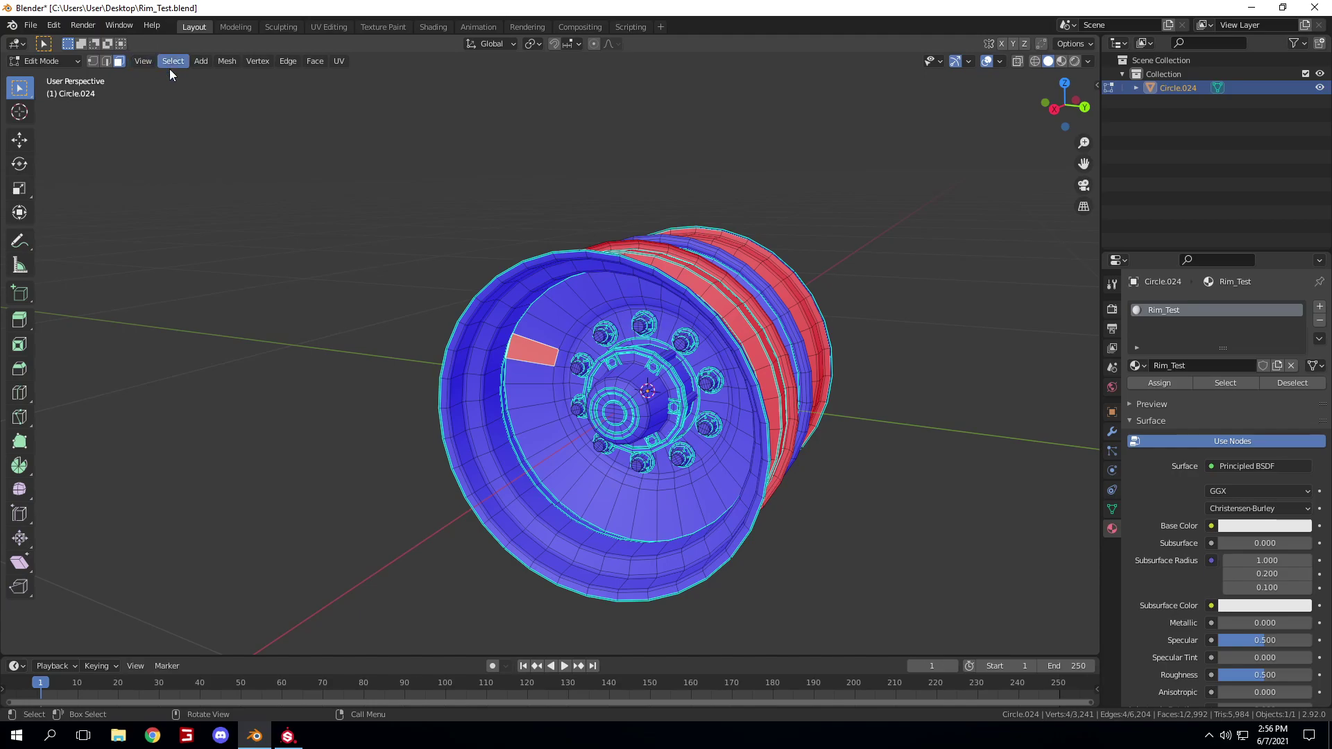
scroll(409, 237, up, 4)
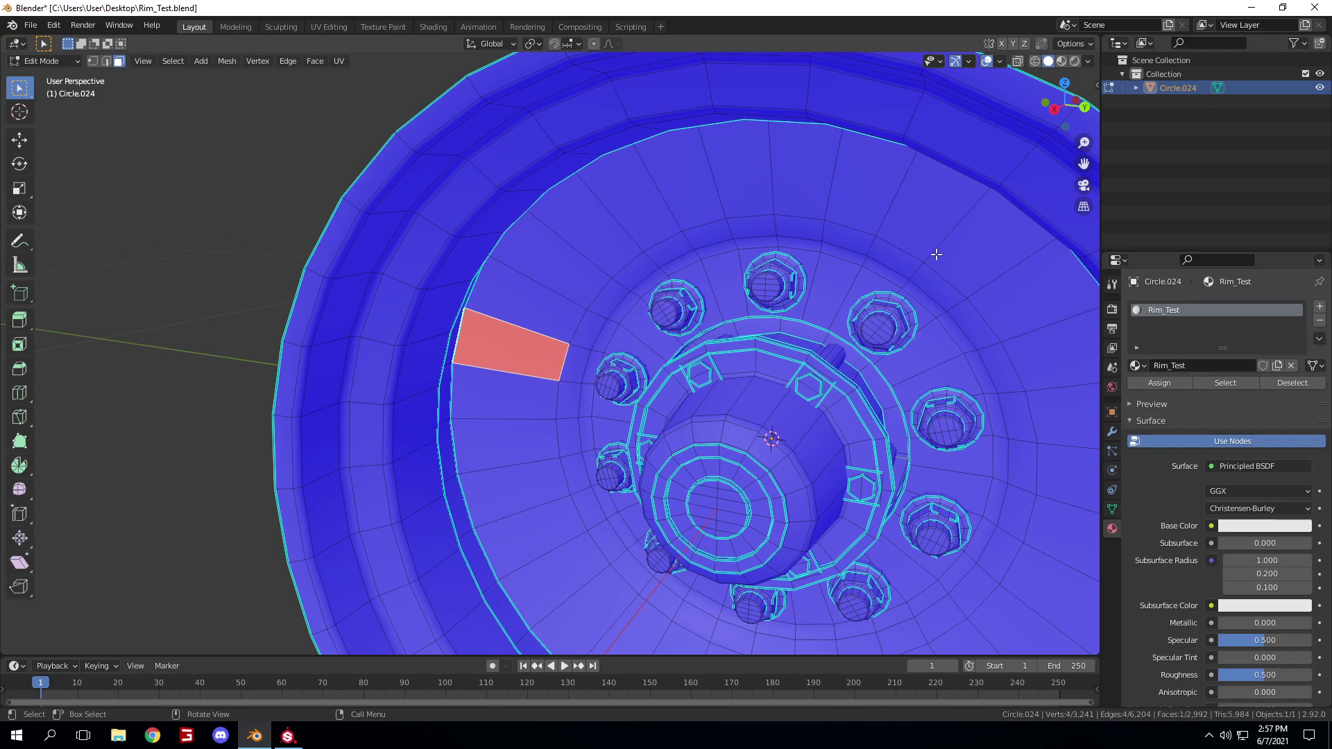
click(958, 252)
shift+middle_drag(1025, 480, 827, 281)
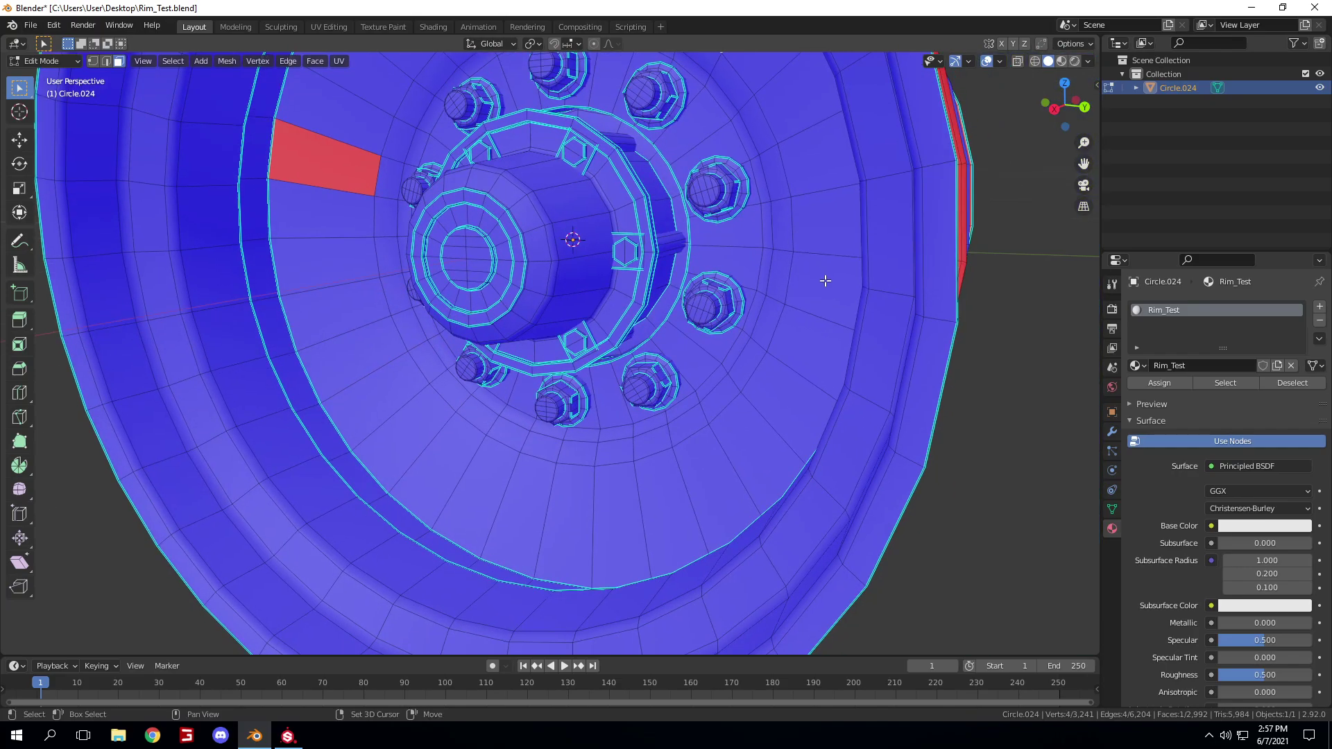
shift+click(721, 406)
middle_drag(850, 393, 819, 395)
shift+click(807, 403)
click(235, 61)
mouse_move(294, 285)
click(401, 286)
- Clear the selection, examine the inverted front faces in Object Mode, and return to Edit Mode
middle_drag(510, 287, 529, 301)
scroll(529, 301, down, 7)
click(892, 372)
middle_drag(892, 372, 870, 349)
key(Tab)
scroll(933, 363, up, 3)
scroll(913, 388, up, 3)
scroll(913, 387, down, 3)
key(Tab)
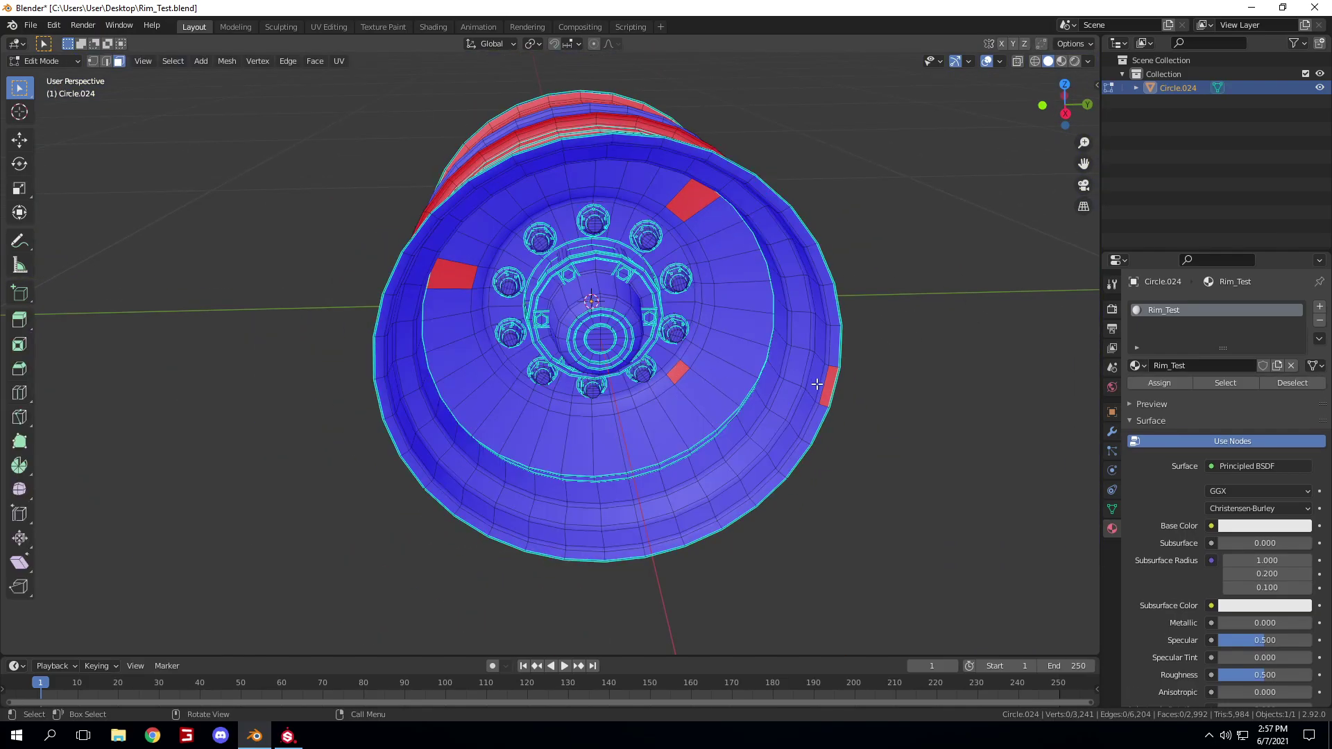
- Select the four red faces on the rim's front and flip their normals
click(452, 274)
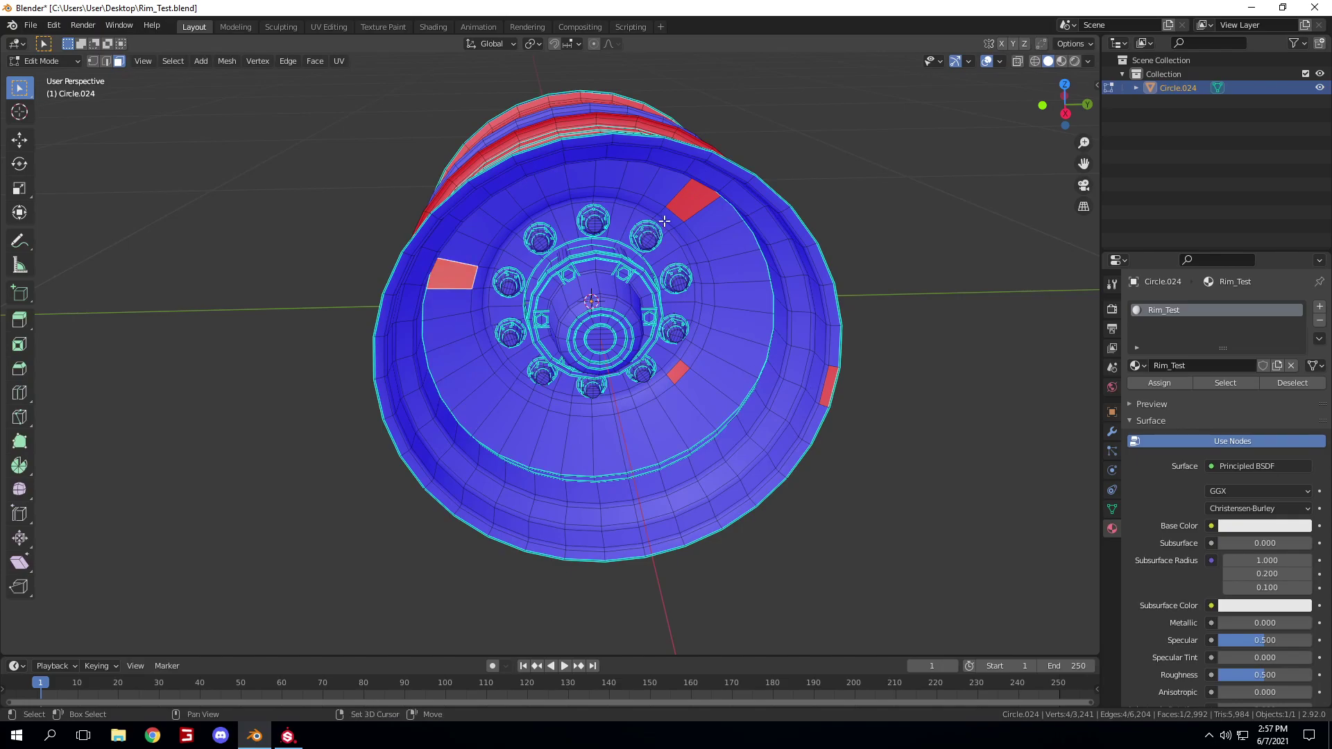
scroll(677, 229, up, 4)
middle_drag(676, 228, 677, 215)
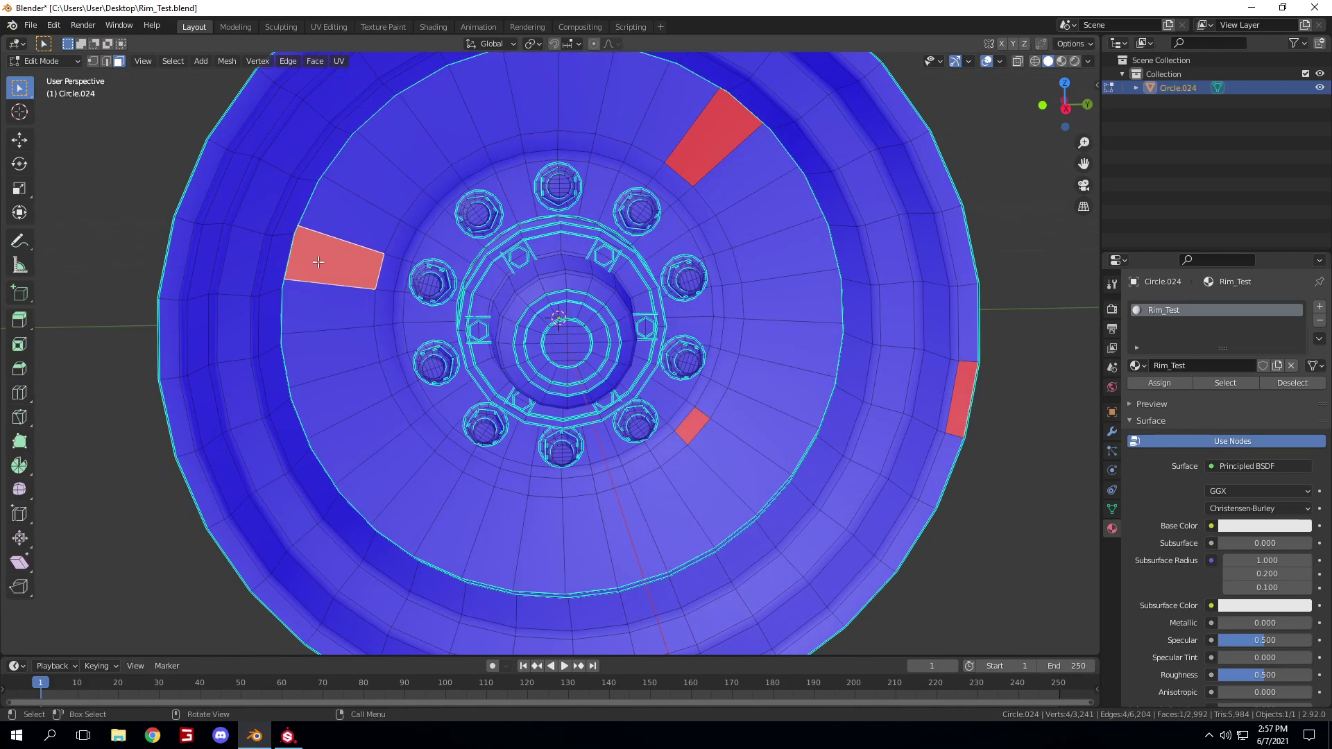
shift+click(711, 142)
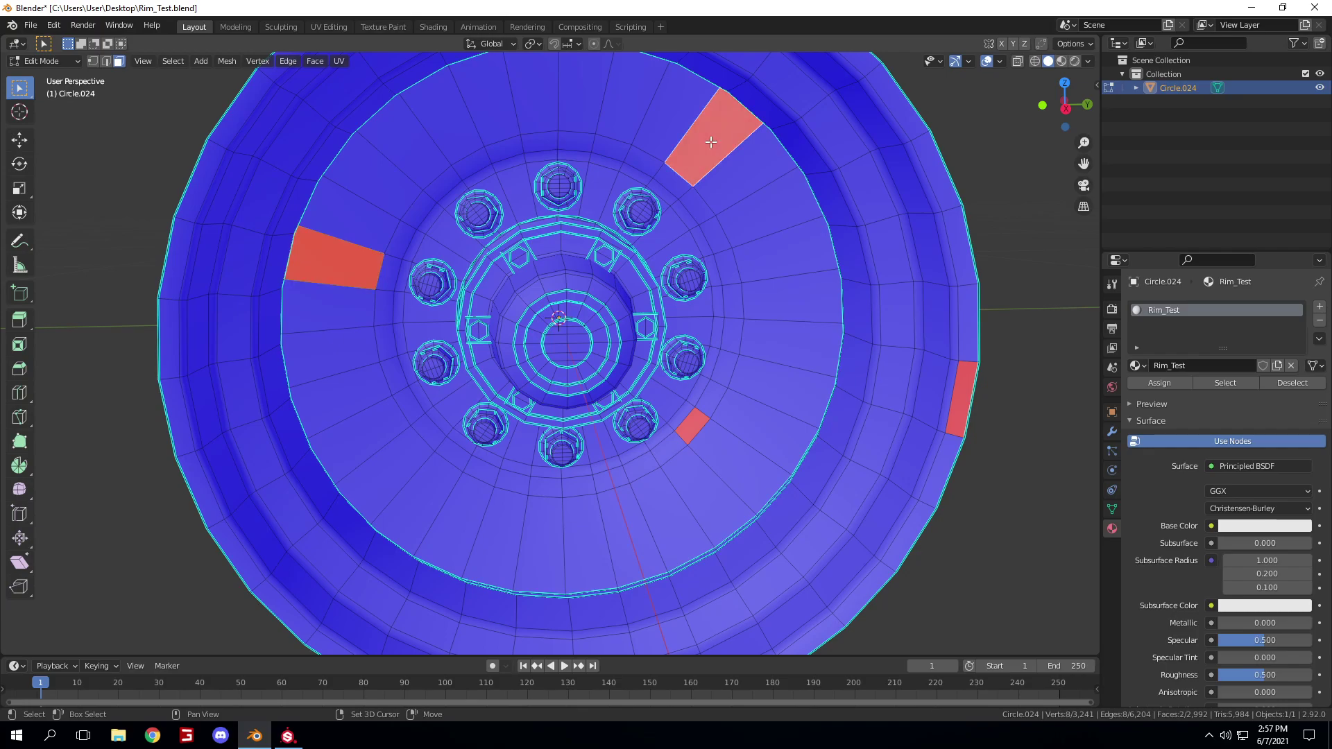
shift+click(703, 423)
shift+click(957, 389)
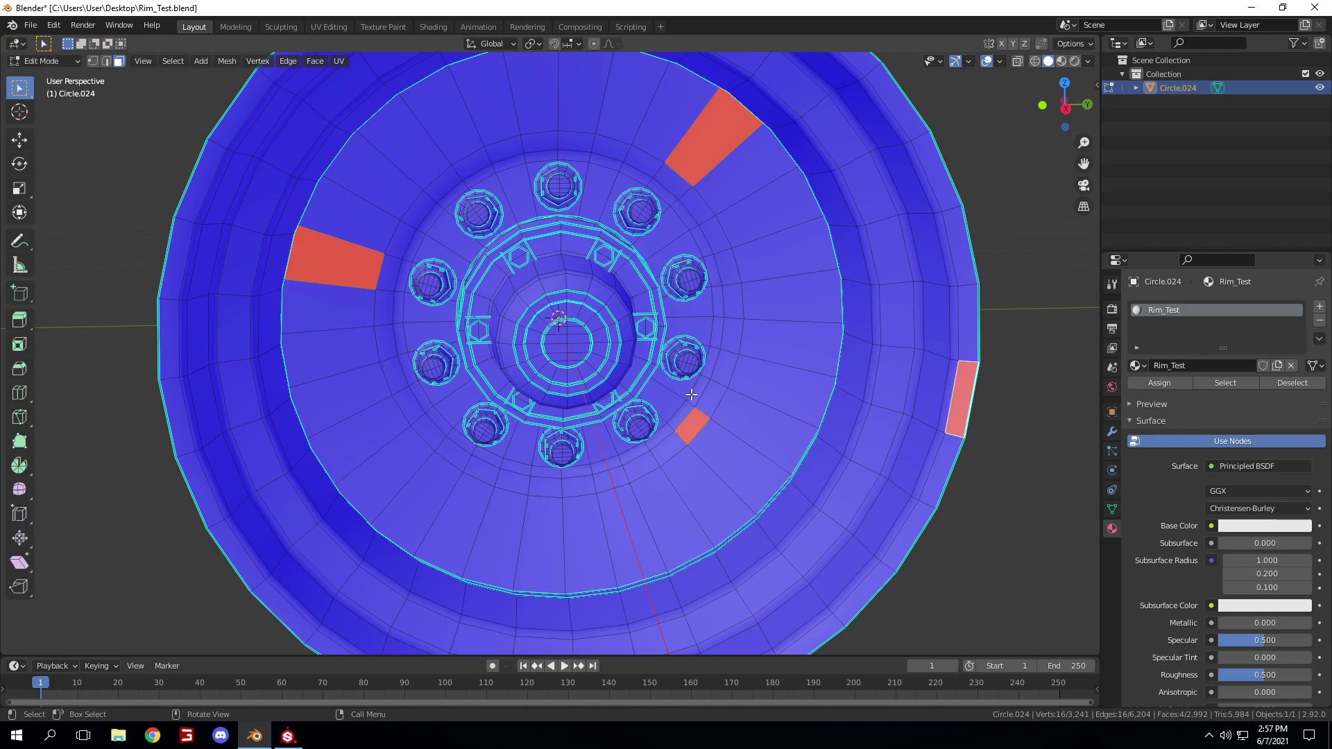
click(228, 62)
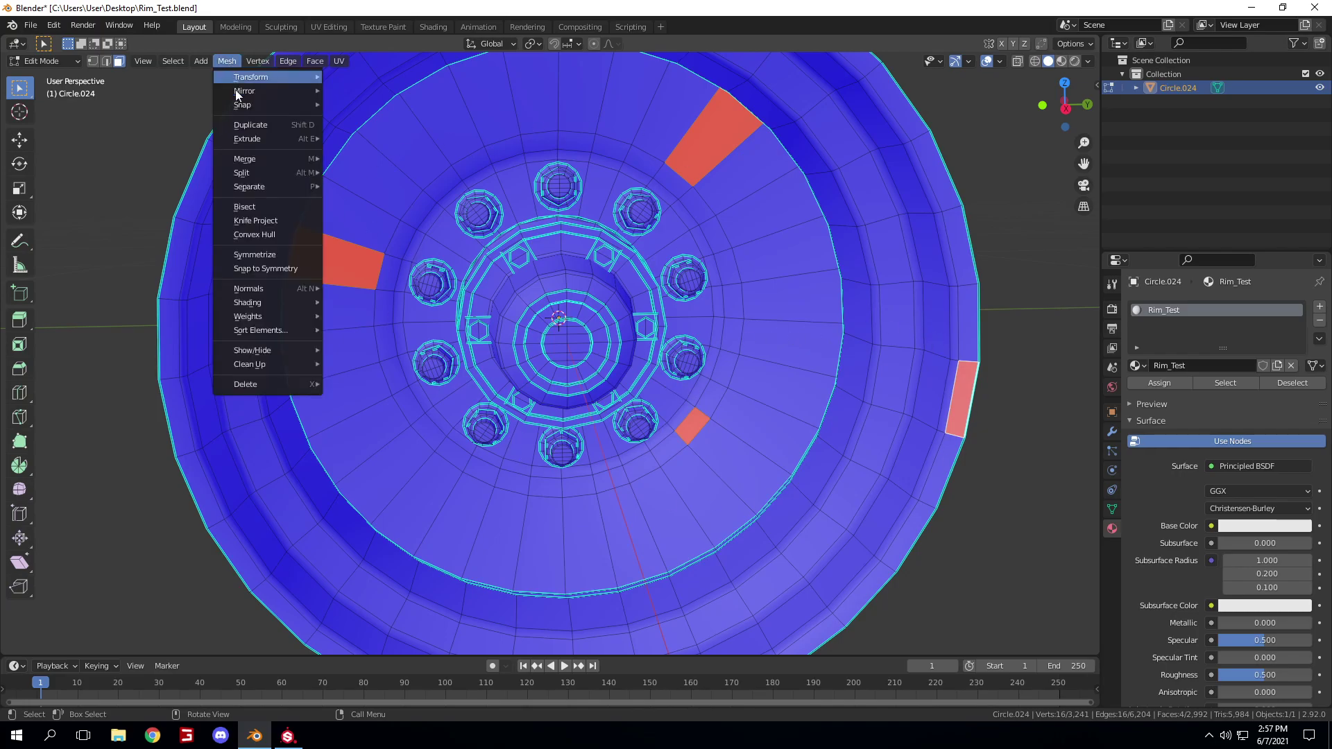
mouse_move(267, 288)
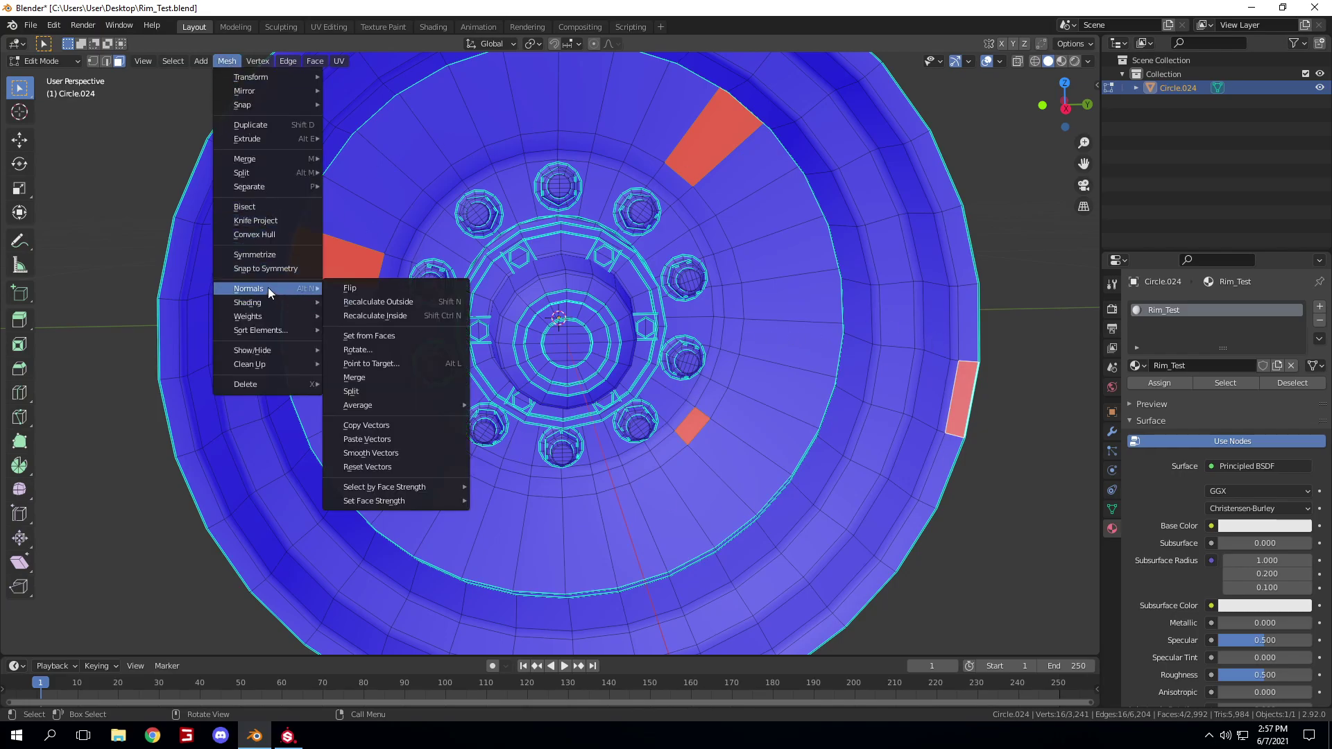
click(395, 287)
- Check the rim's front in Object Mode, undo the flip of the four faces, and return to Edit Mode
scroll(755, 325, down, 5)
key(Tab)
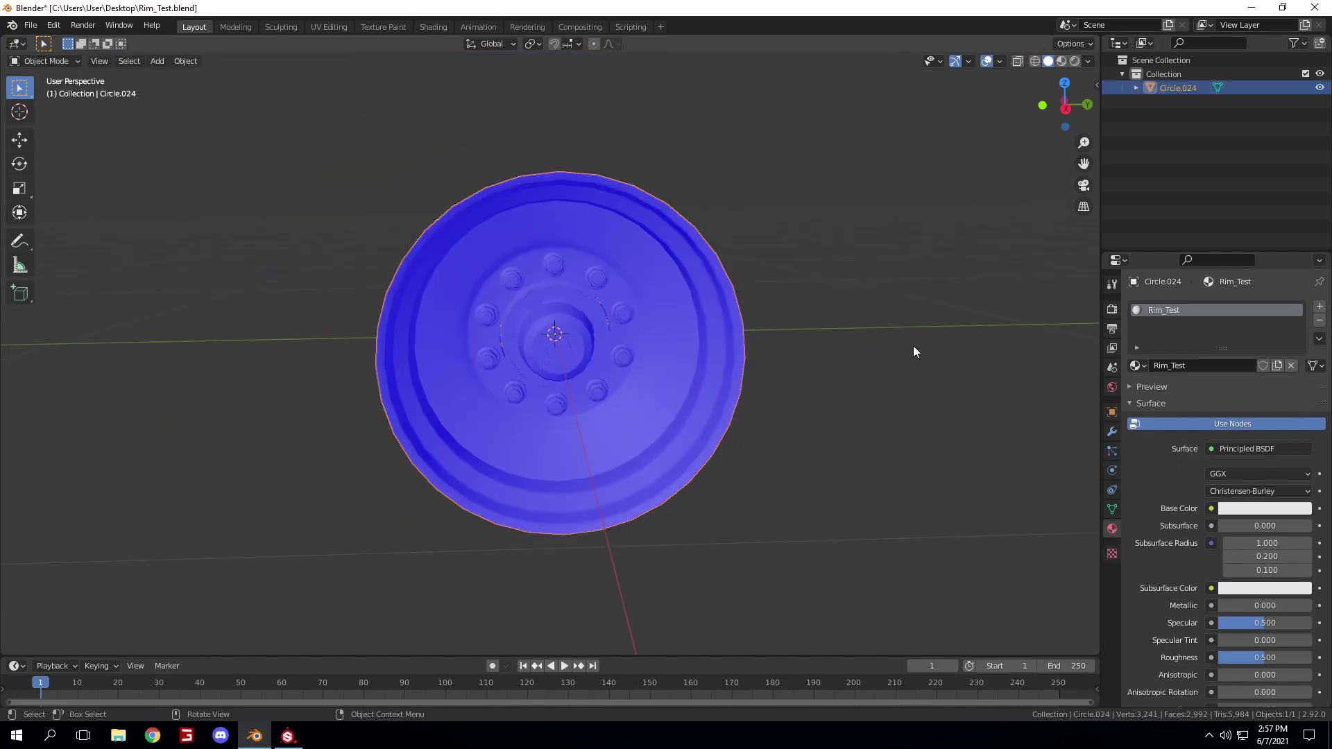
key(Tab)
key(Tab)
key(Tab)
key(Tab)
key(Tab)
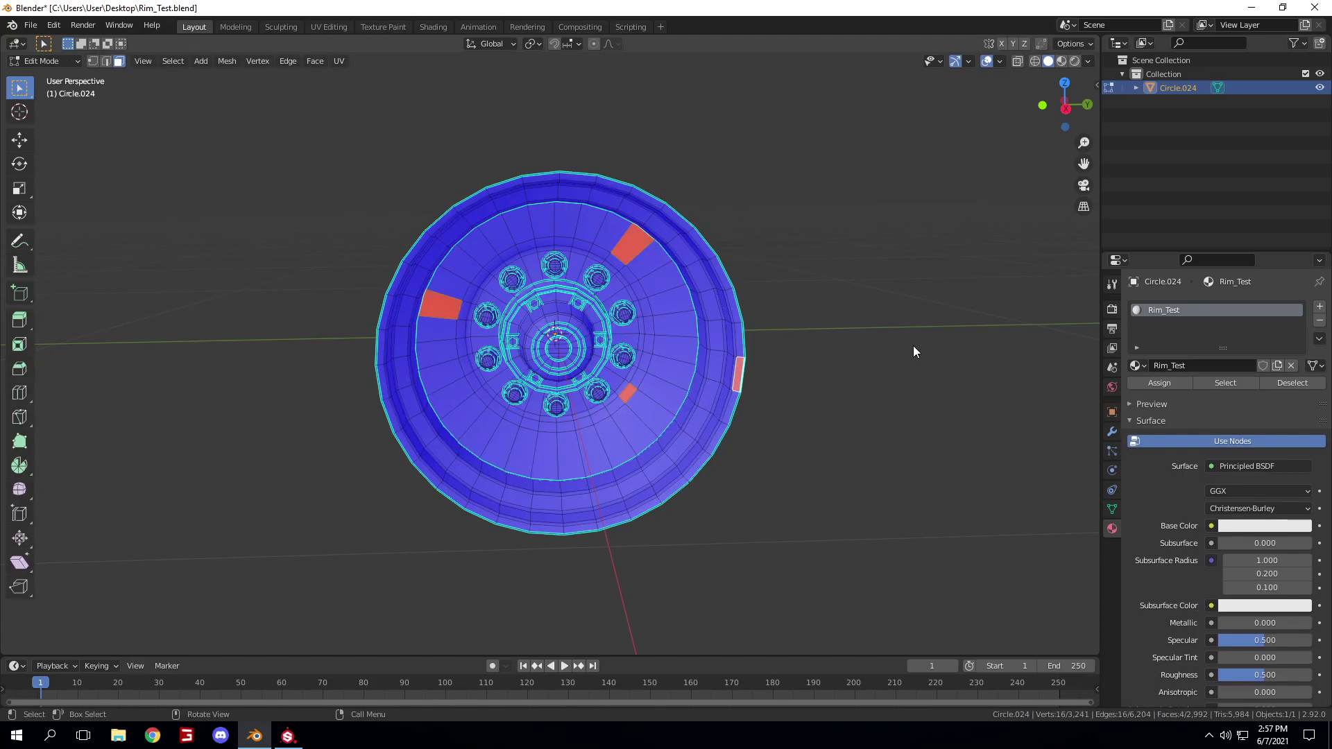
key(Tab)
scroll(914, 346, up, 3)
key(Tab)
- Select the whole rim mesh and recalculate its normals to the outside
key(a)
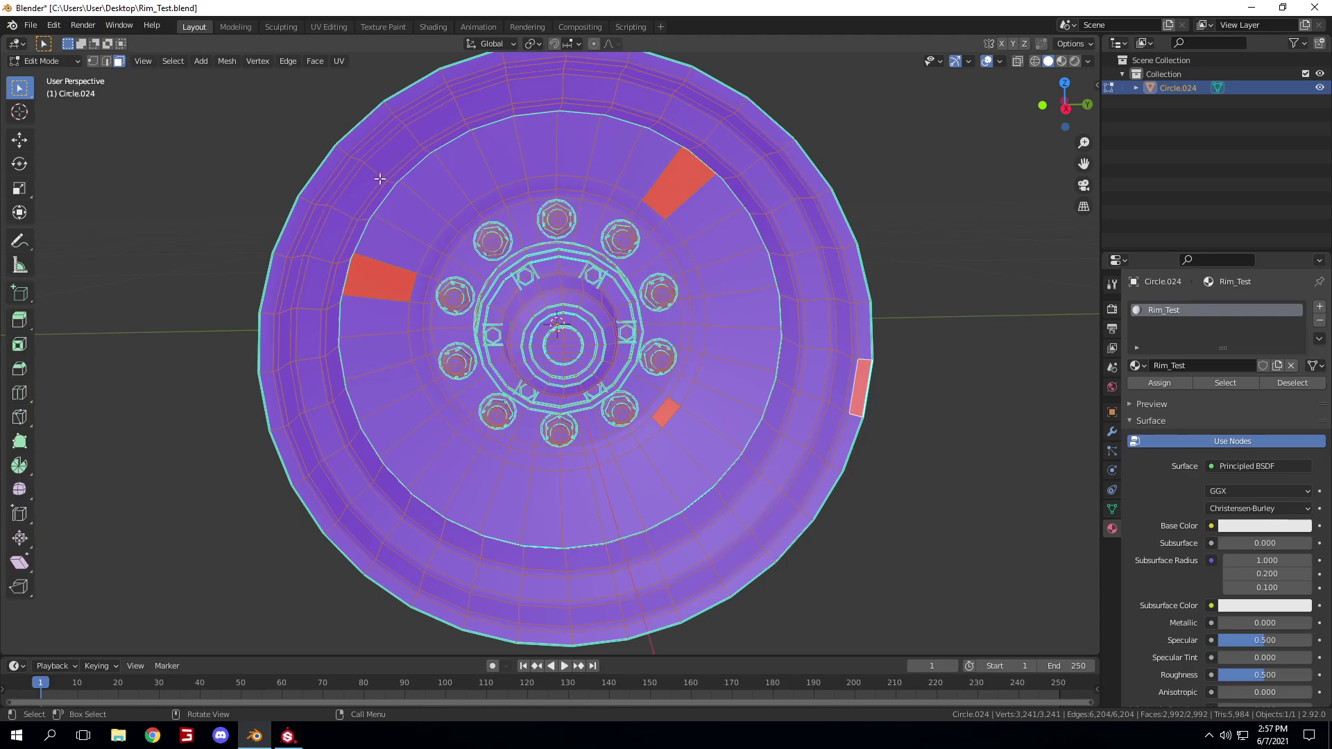
middle_drag(545, 444, 710, 431)
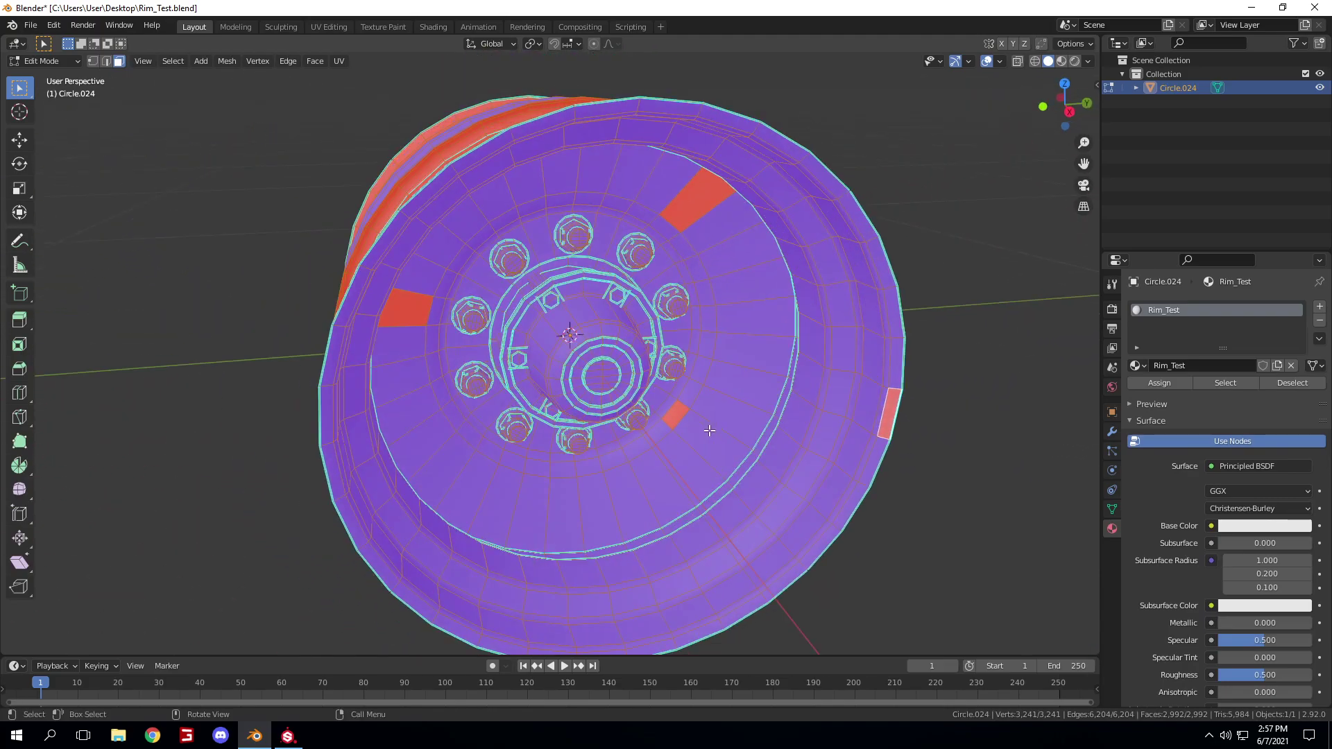
click(225, 62)
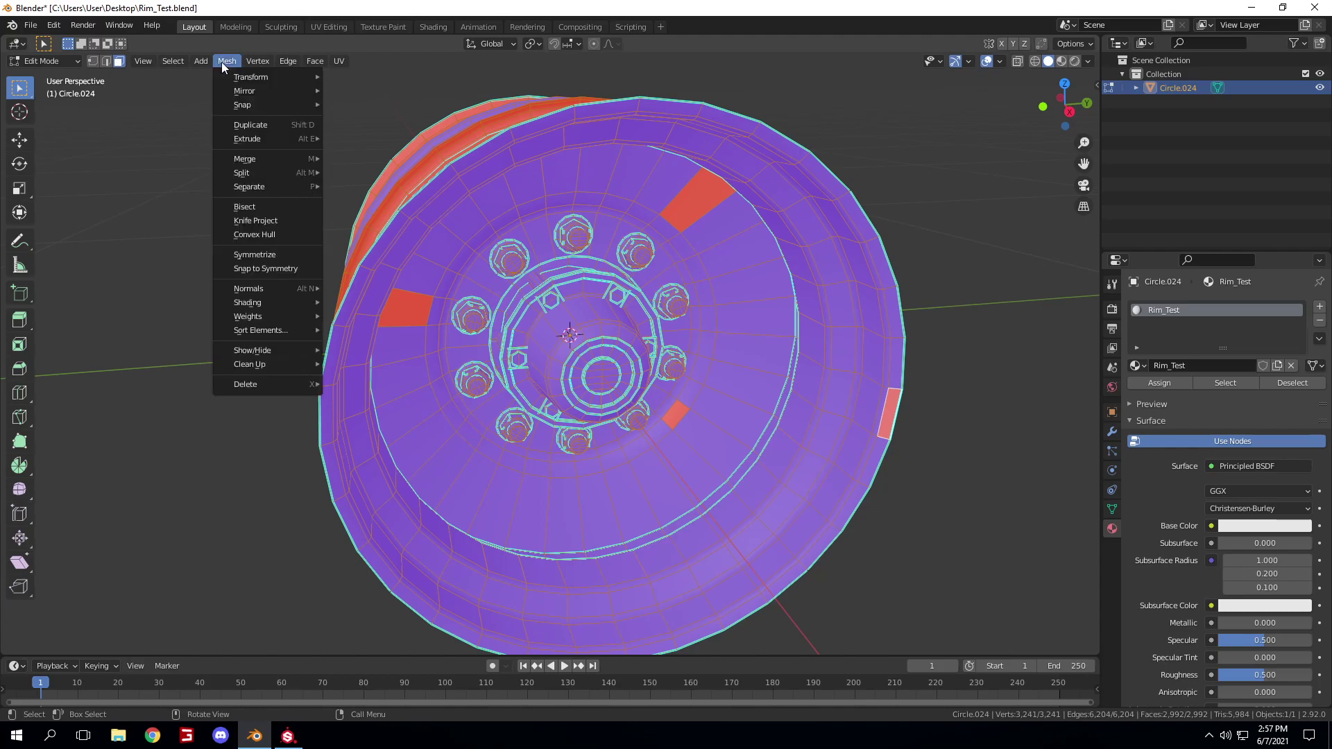
mouse_move(273, 287)
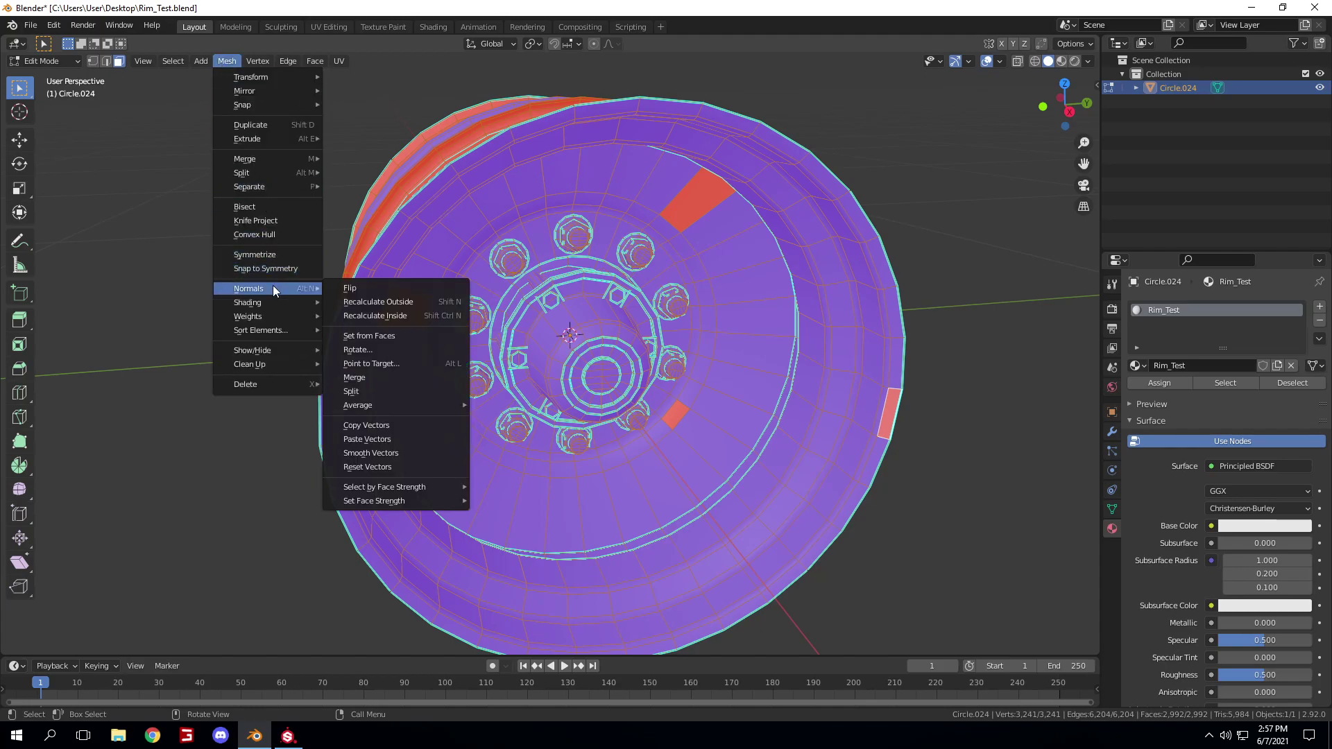
click(404, 303)
- Examine the rim from several sides in Object Mode, then undo the outside recalculation of the normals in Edit Mode
middle_drag(417, 308, 444, 340)
key(Tab)
scroll(647, 298, down, 5)
scroll(594, 341, up, 3)
middle_drag(596, 347, 752, 190)
scroll(633, 251, down, 5)
middle_drag(632, 251, 772, 266)
key(Tab)
key(ctrl+z)
scroll(706, 233, up, 4)
key(Tab)
key(Tab)
- Clear the selection, select only the four red faces on the disc, beside the lug nuts and on the outer lip, and flip their normals
click(1030, 193)
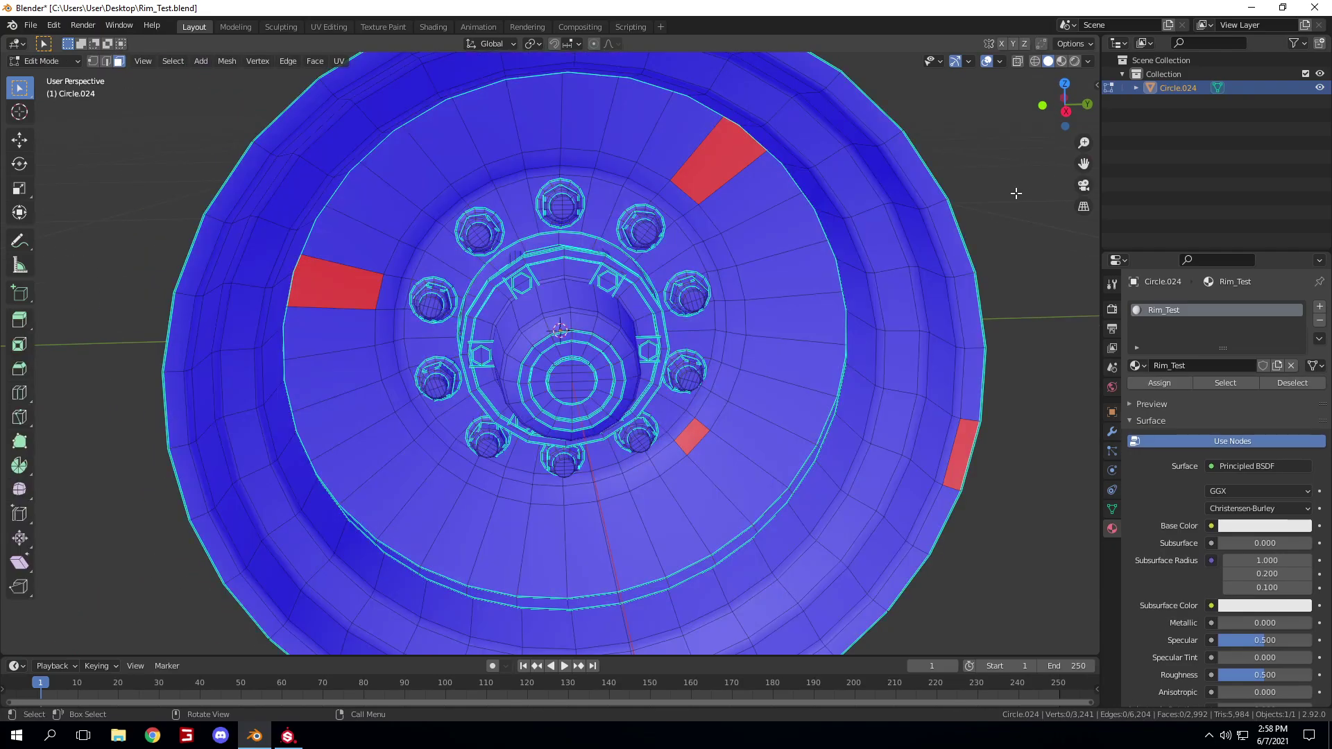
click(758, 152)
shift+click(691, 442)
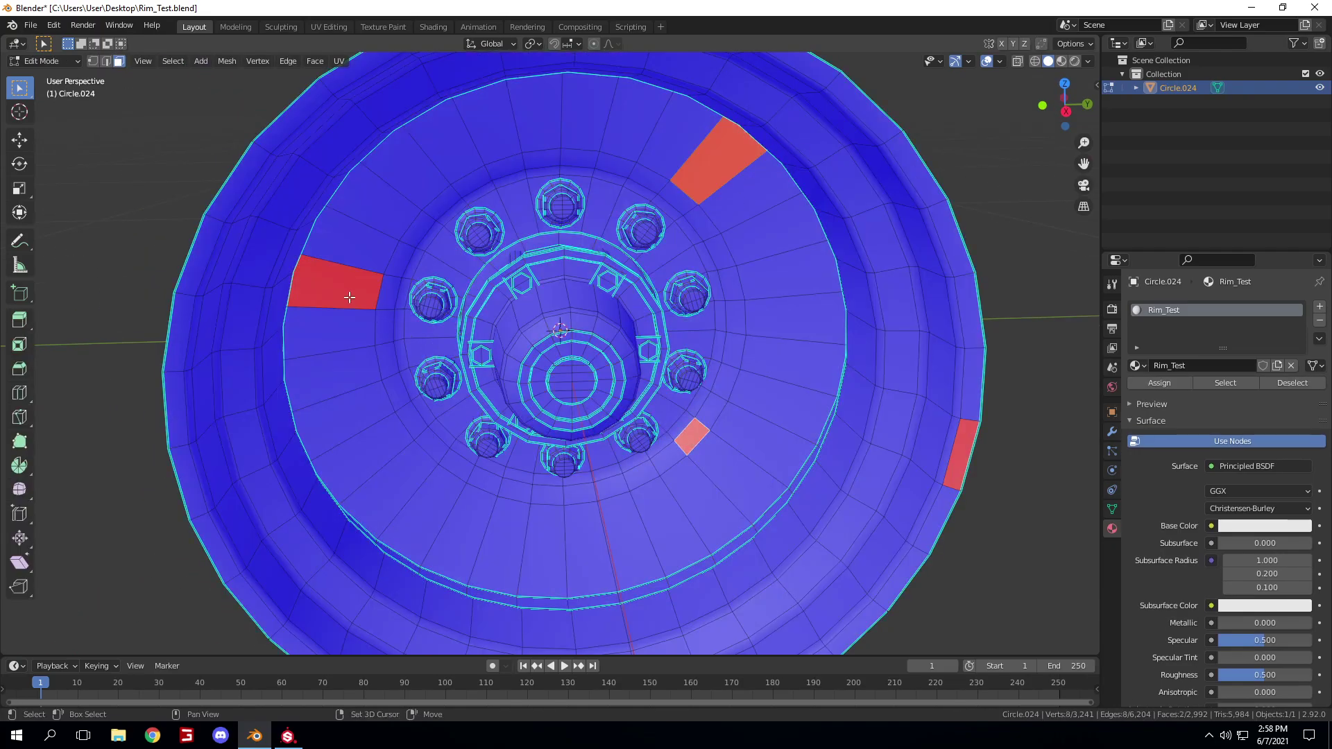
shift+click(351, 297)
shift+click(959, 446)
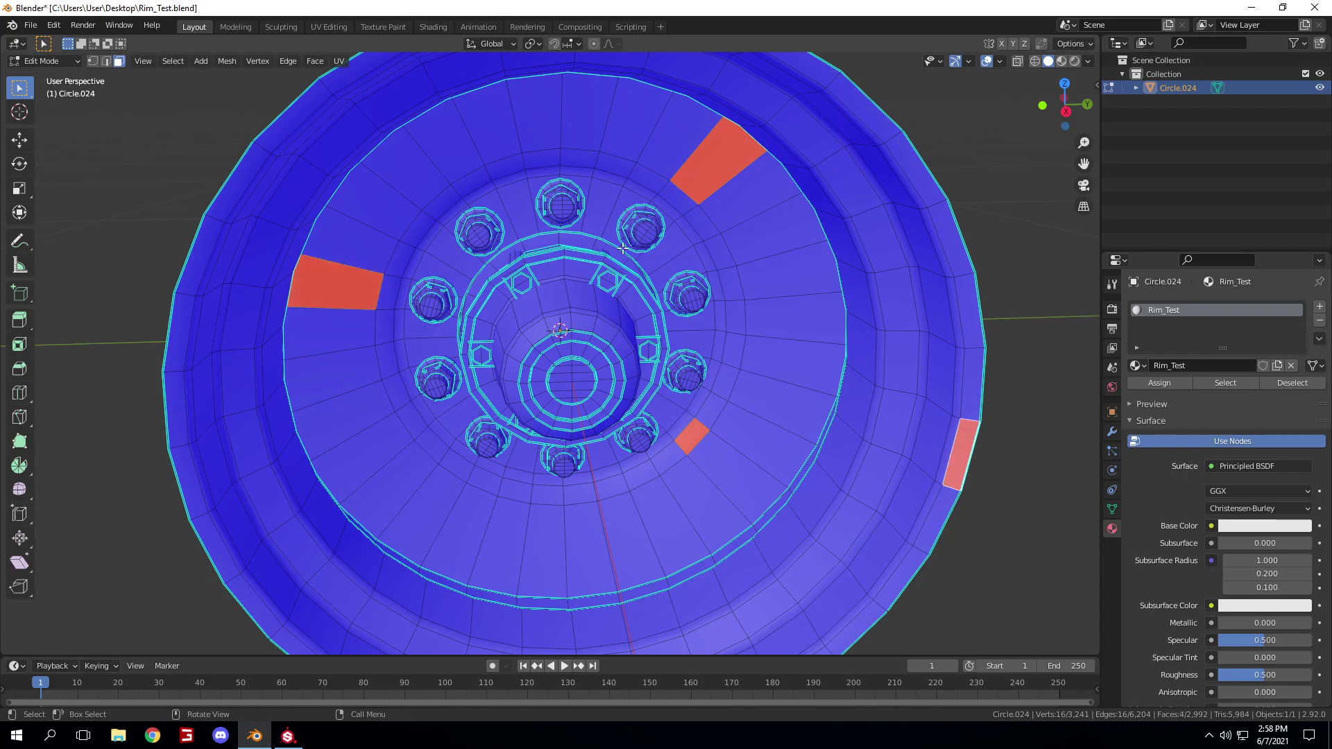
click(225, 62)
mouse_move(265, 290)
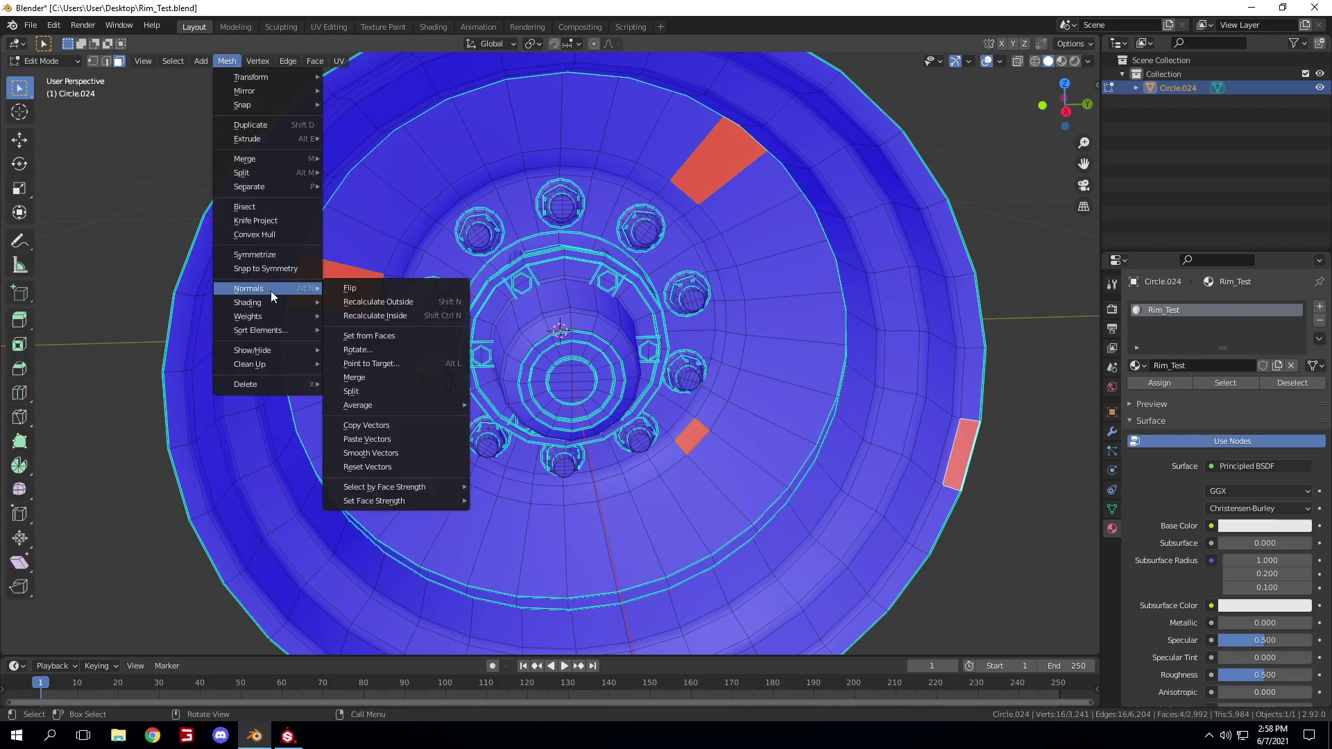
click(416, 288)
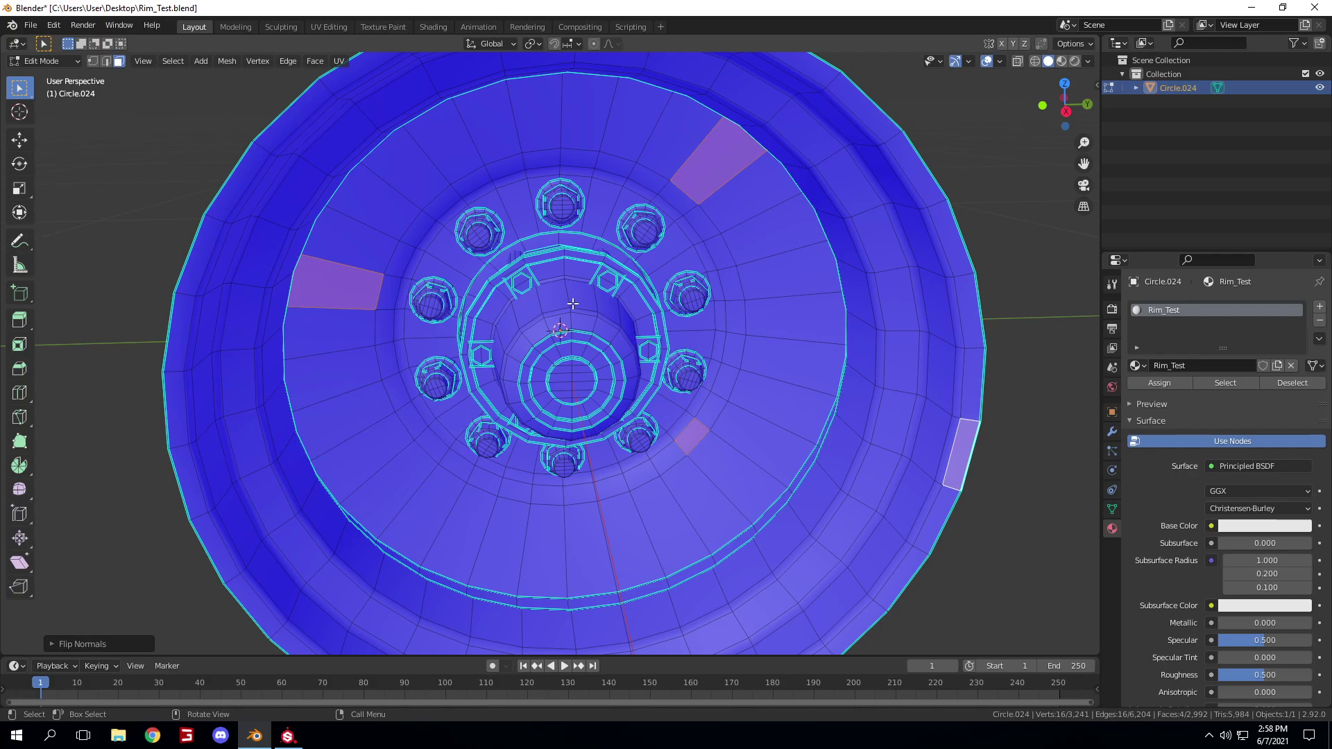
- Return to Object Mode and check the face orientation on the rim's front
scroll(685, 308, down, 5)
key(Tab)
scroll(685, 308, up, 3)
middle_drag(686, 308, 709, 312)
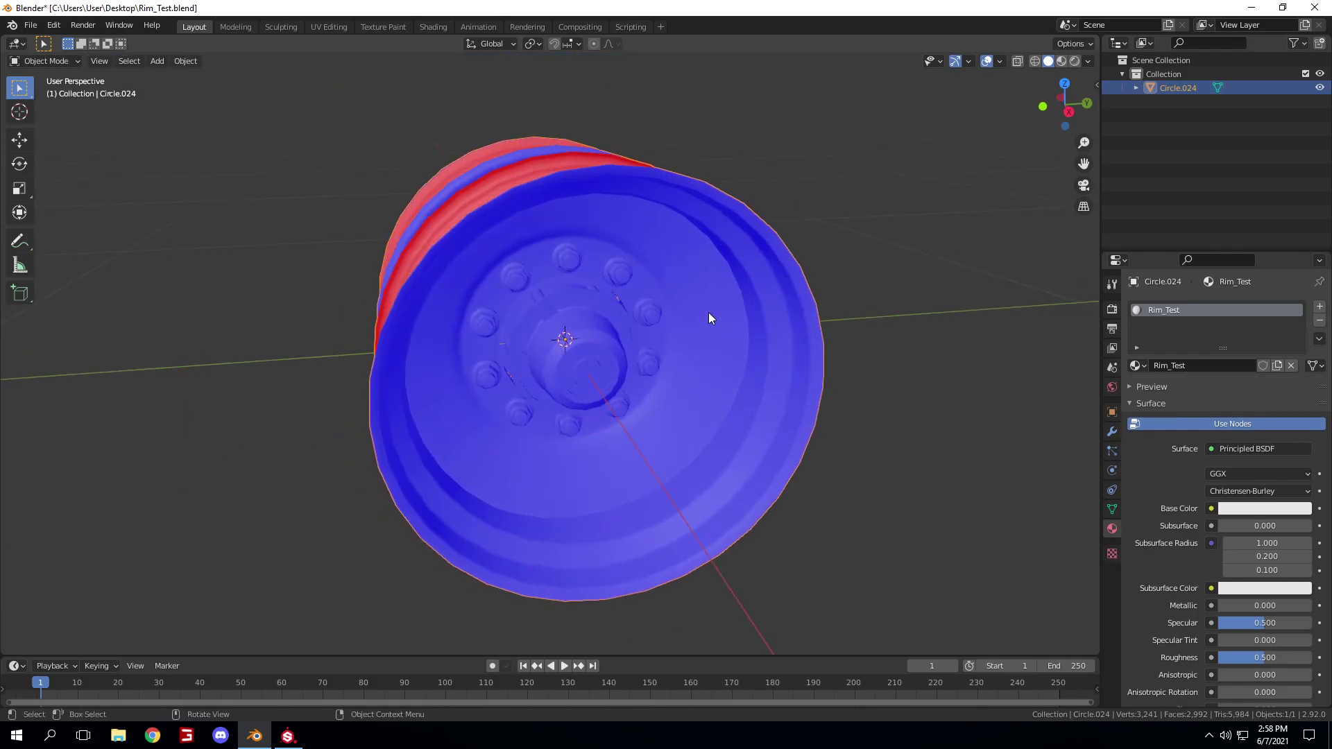
scroll(709, 312, up, 2)
- Switch to Substance Painter and apply the GIANTS Shadermask Dirt smart material to the rim
click(288, 728)
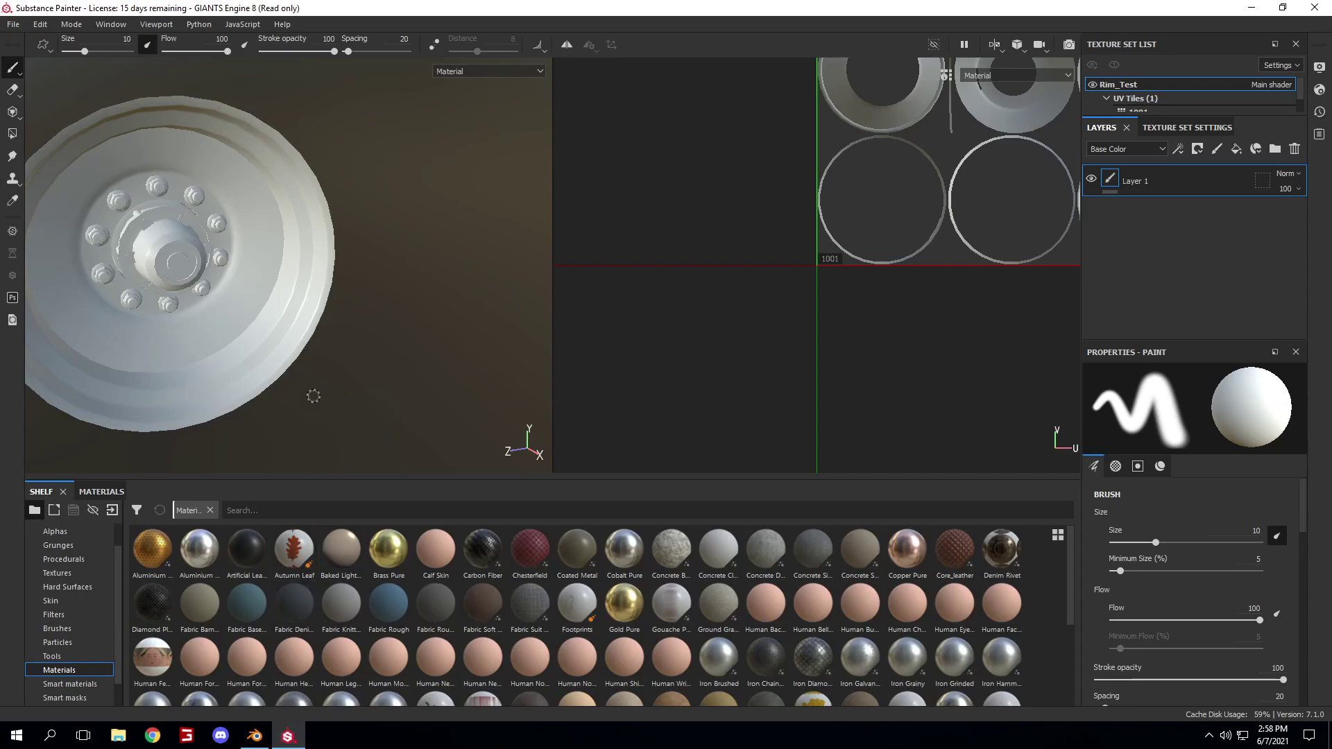
alt+drag(328, 371, 345, 336)
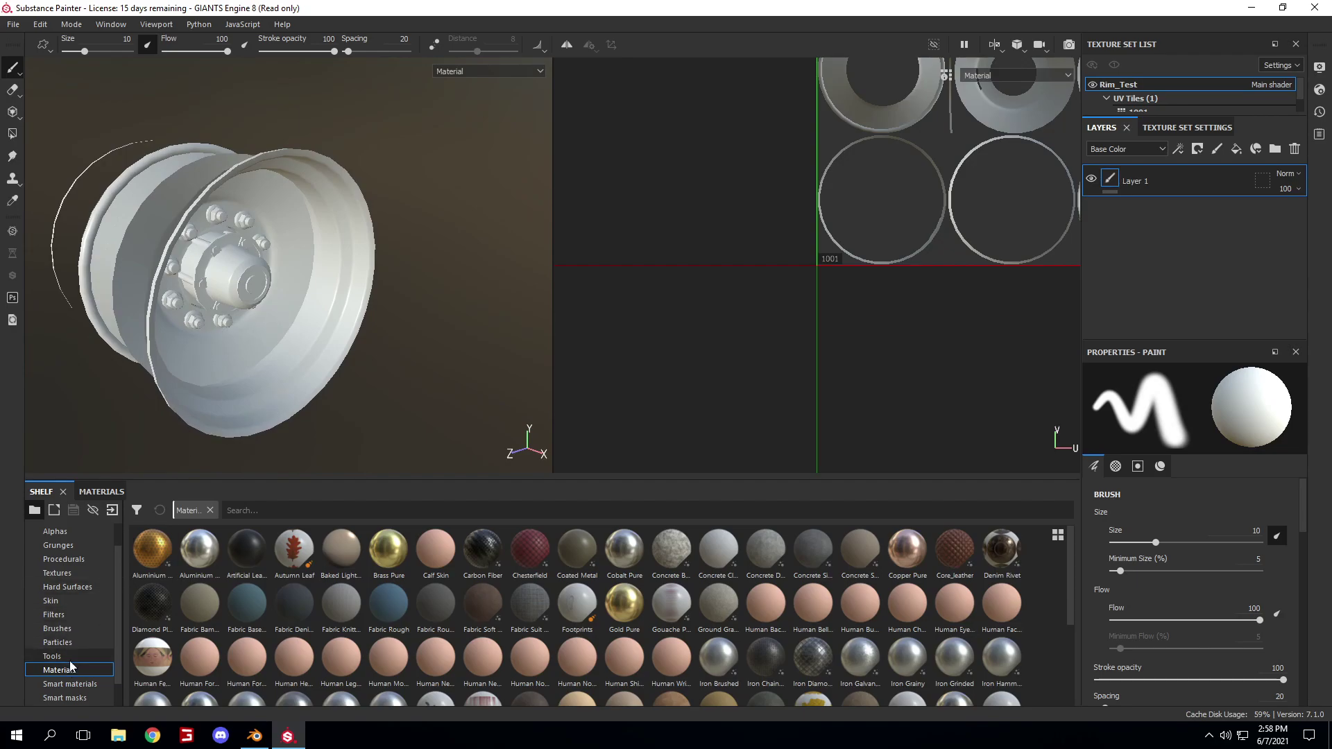
alt+drag(234, 275, 287, 290)
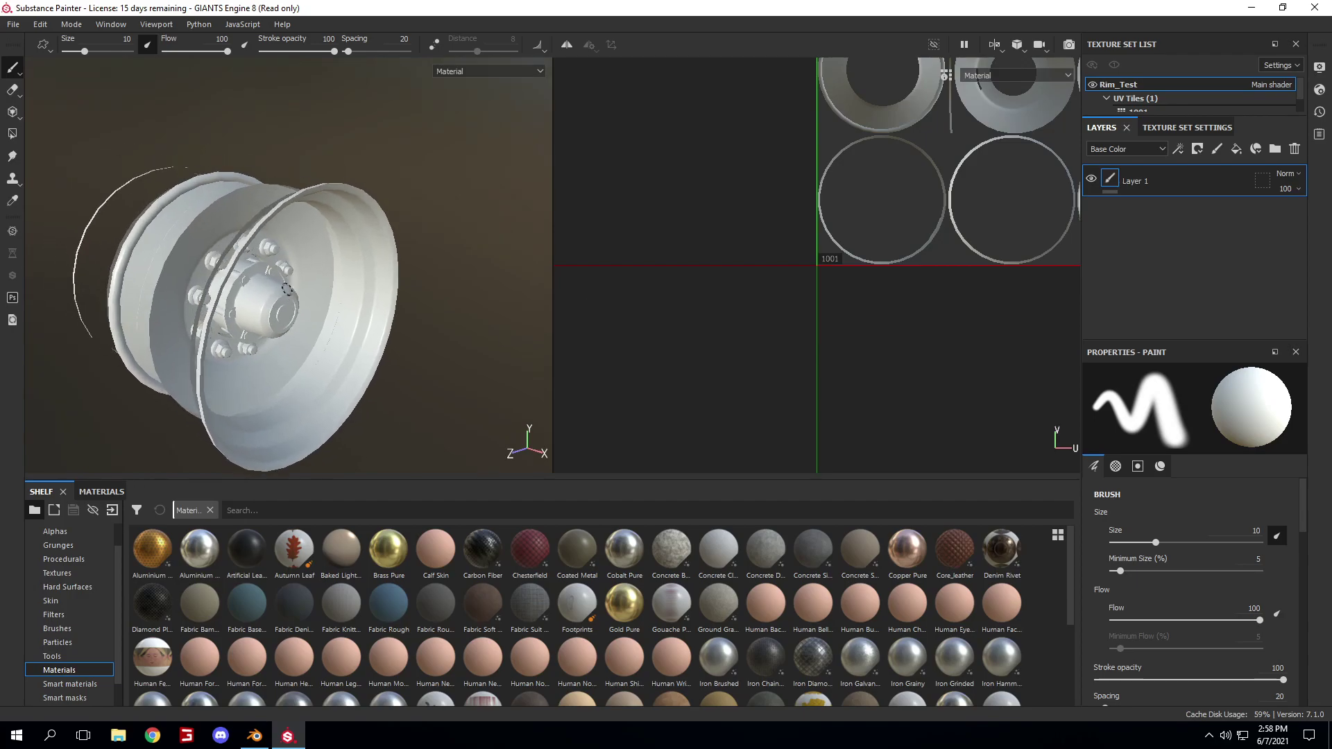
click(64, 685)
mouse_move(338, 664)
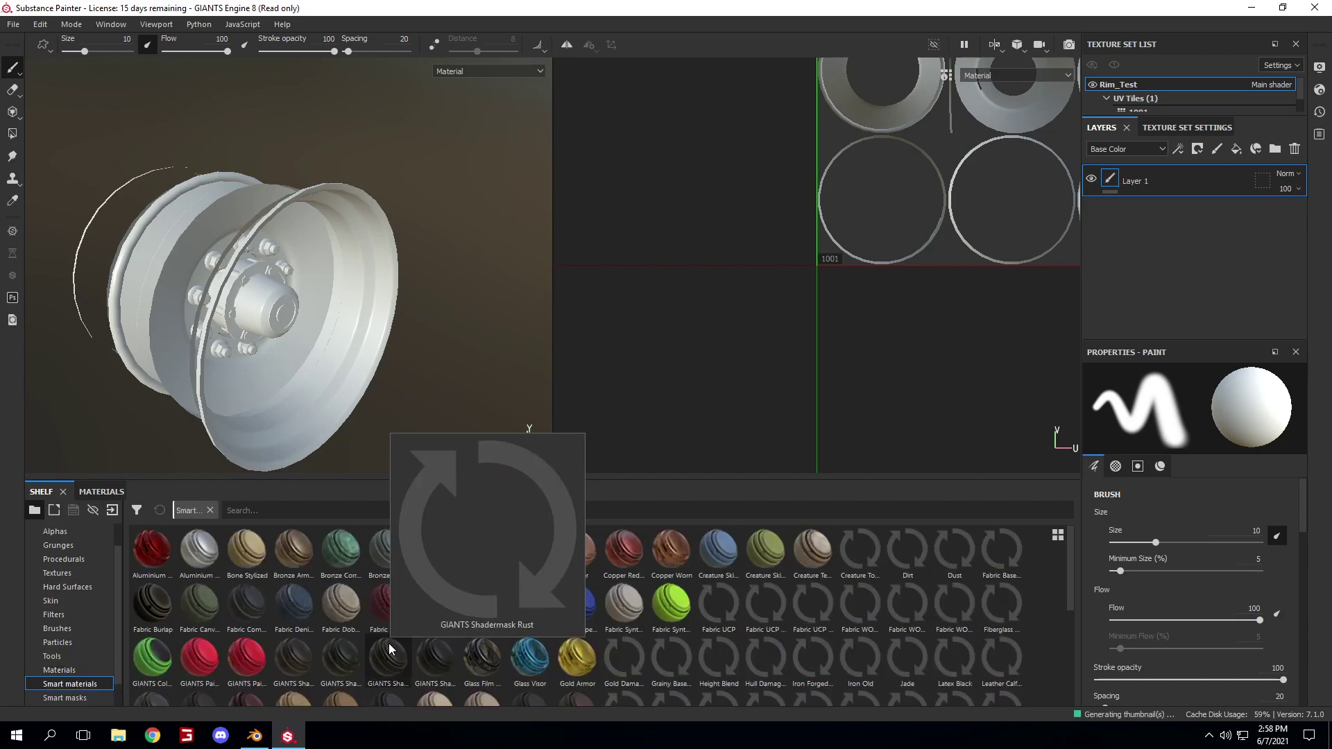
mouse_move(289, 665)
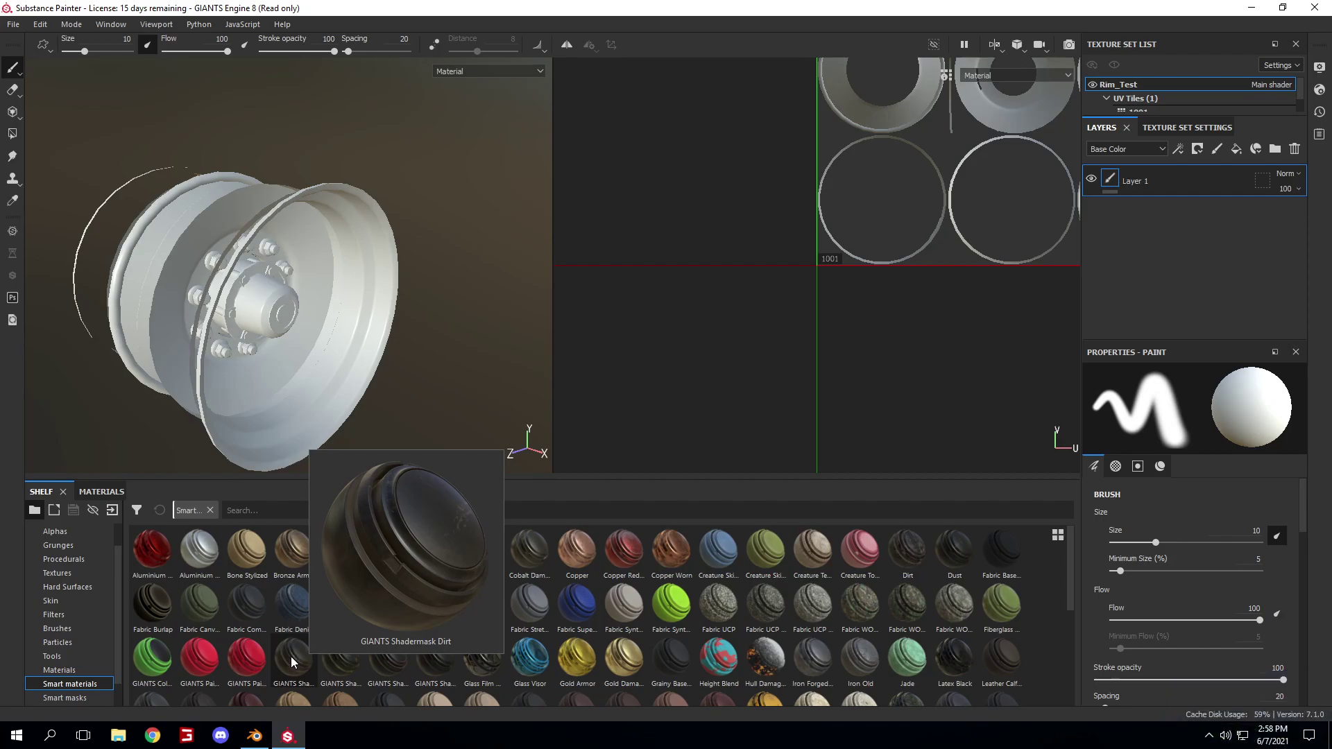
drag(290, 664, 287, 415)
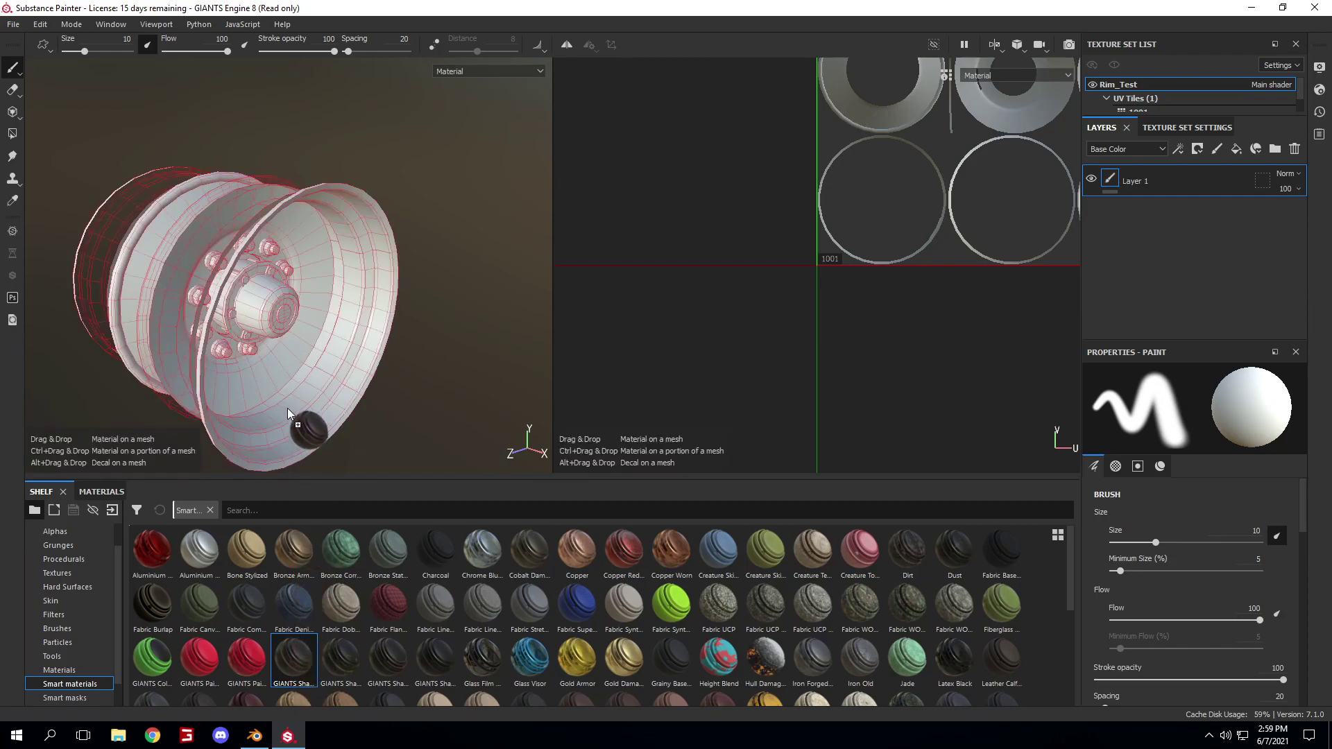
drag(273, 305, 278, 321)
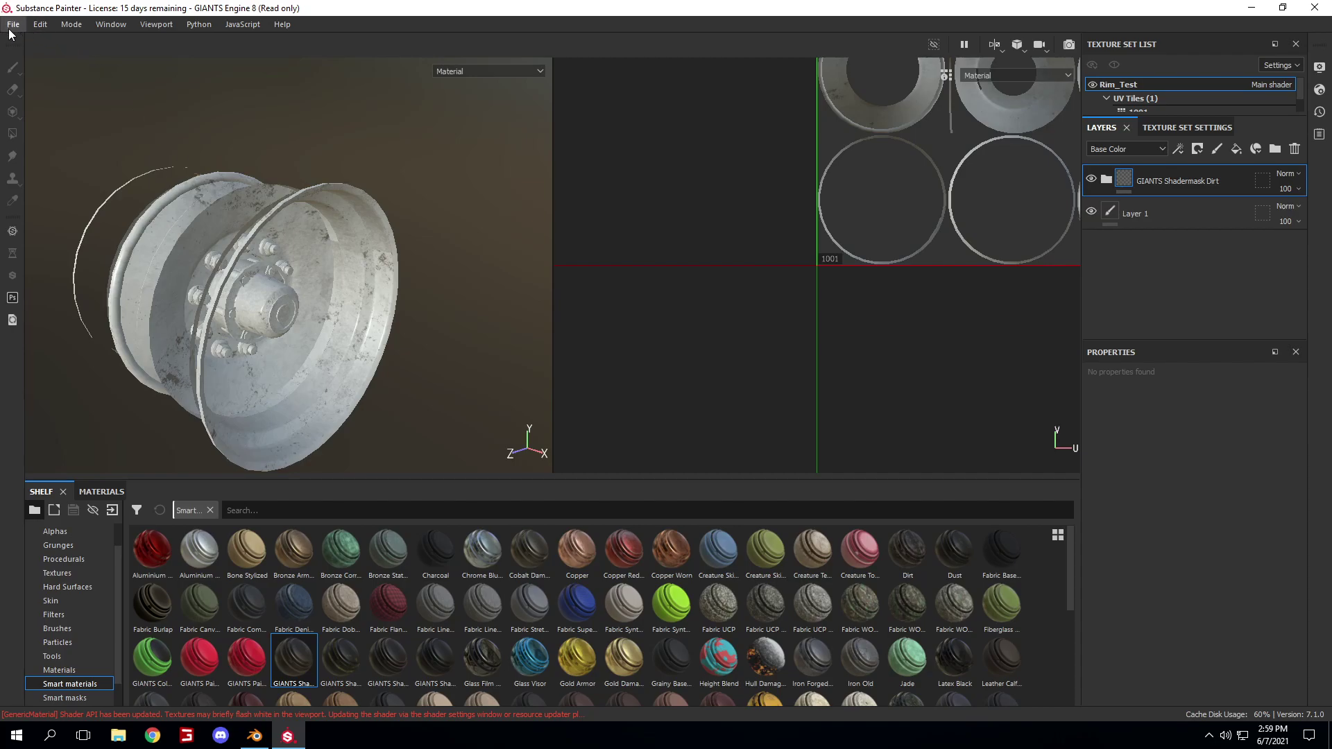
- Open the mesh map baking settings and choose an output size of 2048
click(41, 25)
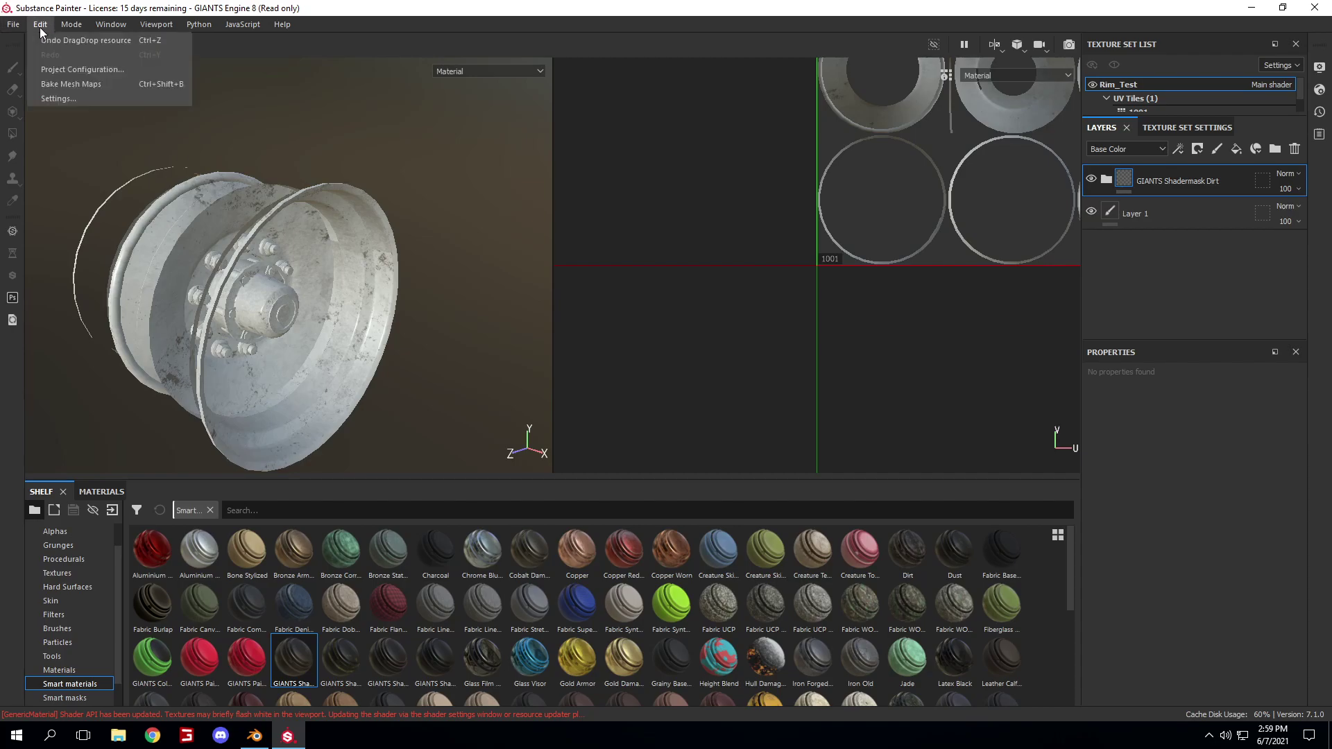
click(77, 84)
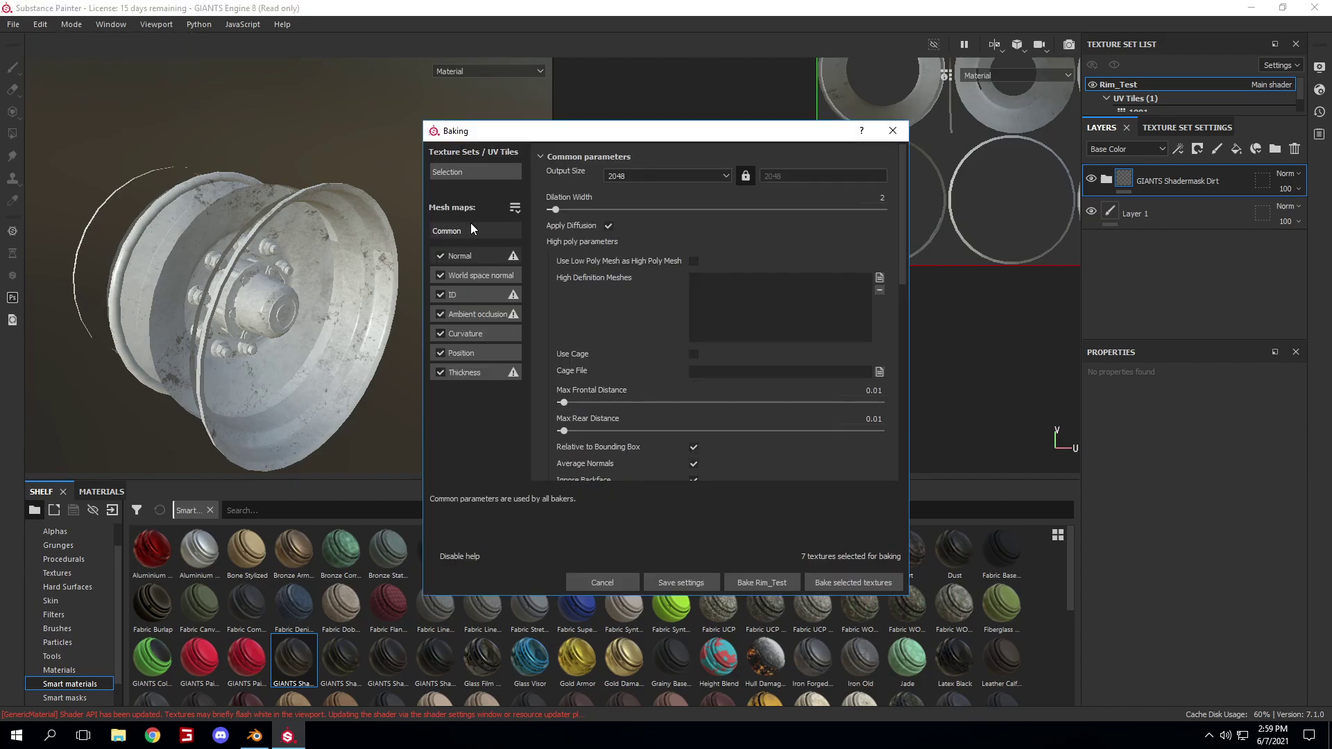
click(618, 179)
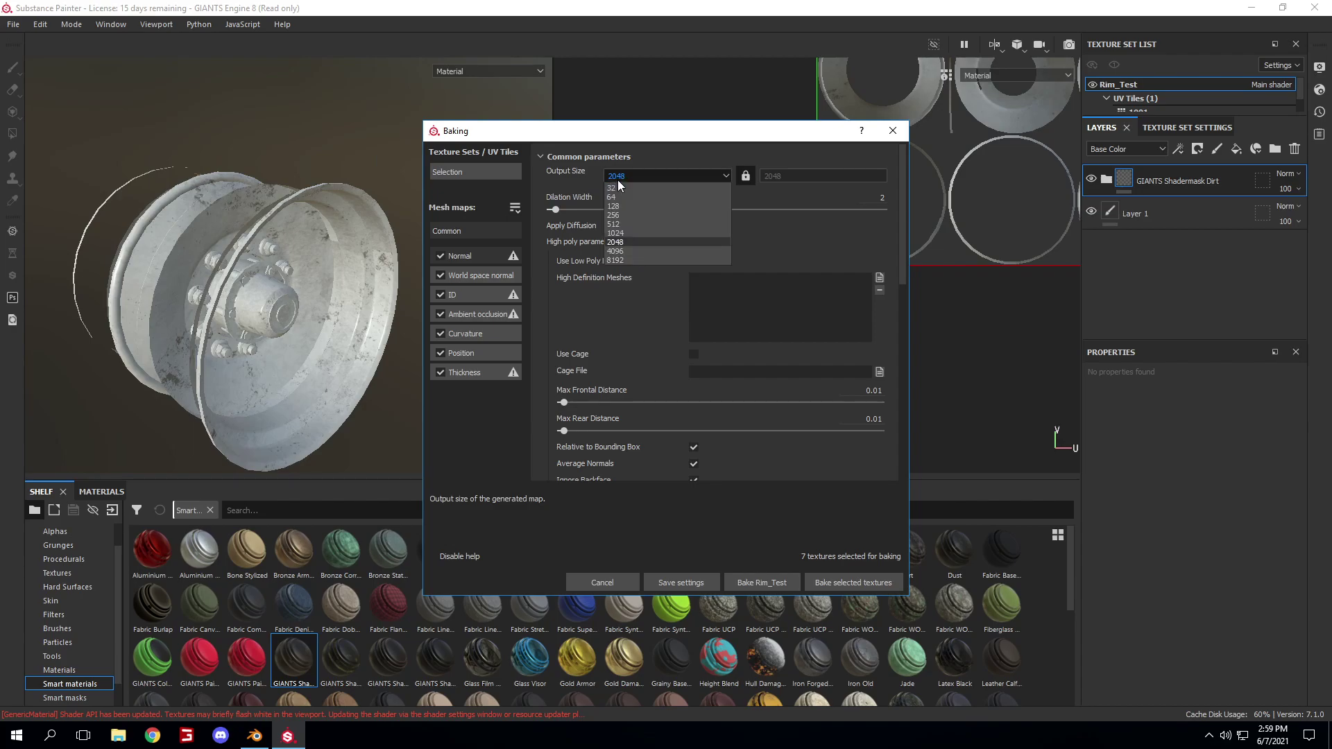
click(622, 243)
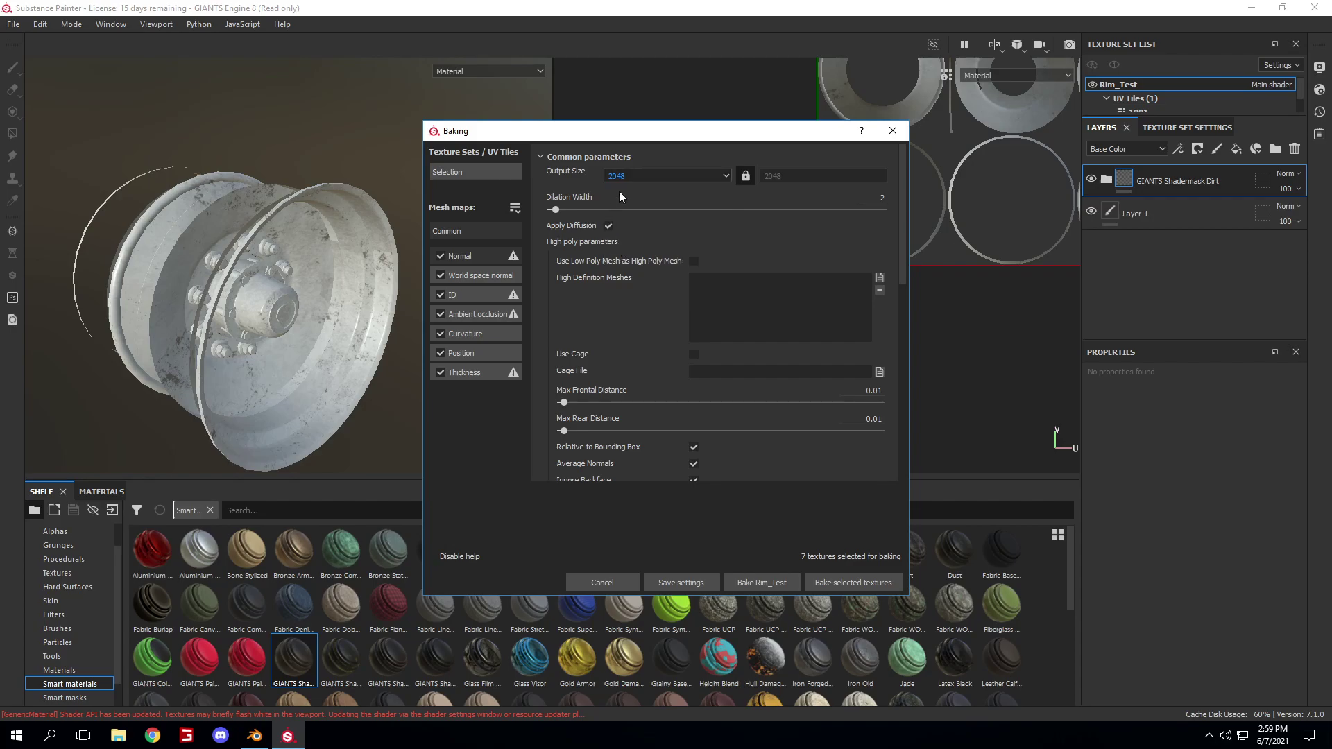
- Bake all seven selected mesh maps for the rim and close the finished bake report
click(851, 583)
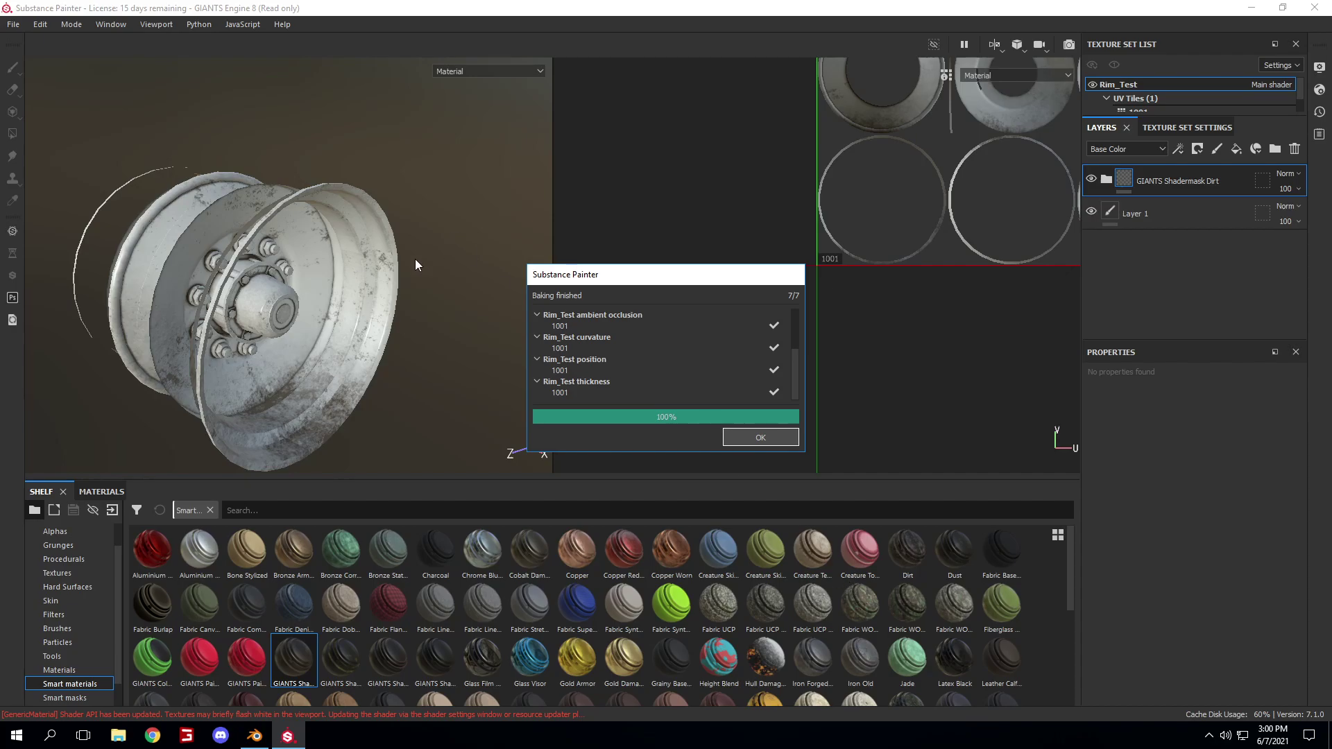
click(744, 438)
- Examine the baked dirt and wear on the rim's front, lug nuts, hub and inner barrel
scroll(274, 272, down, 3)
alt+drag(364, 372, 224, 325)
scroll(272, 271, up, 7)
scroll(221, 330, down, 5)
alt+drag(346, 379, 285, 306)
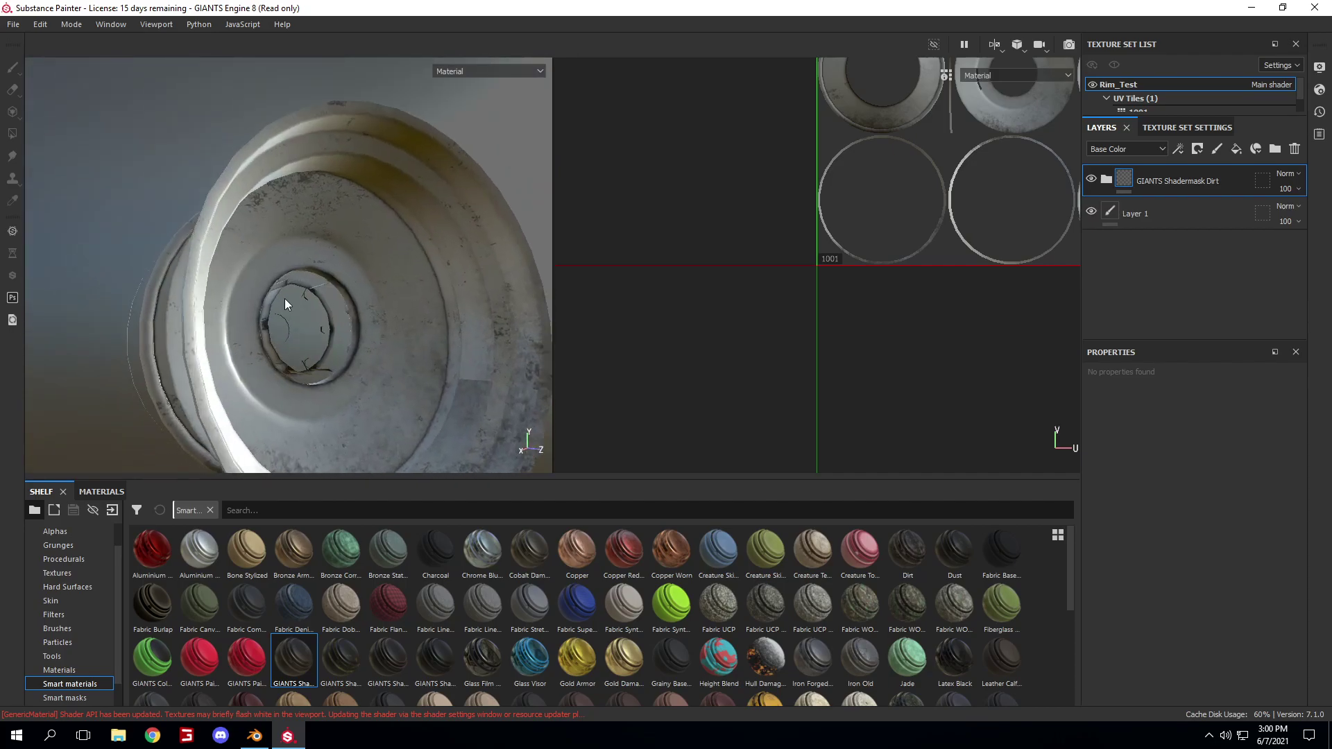
scroll(318, 303, up, 5)
scroll(326, 300, up, 3)
alt+drag(230, 316, 157, 291)
scroll(331, 344, down, 3)
scroll(281, 341, down, 4)
alt+drag(373, 351, 243, 393)
scroll(243, 392, up, 1)
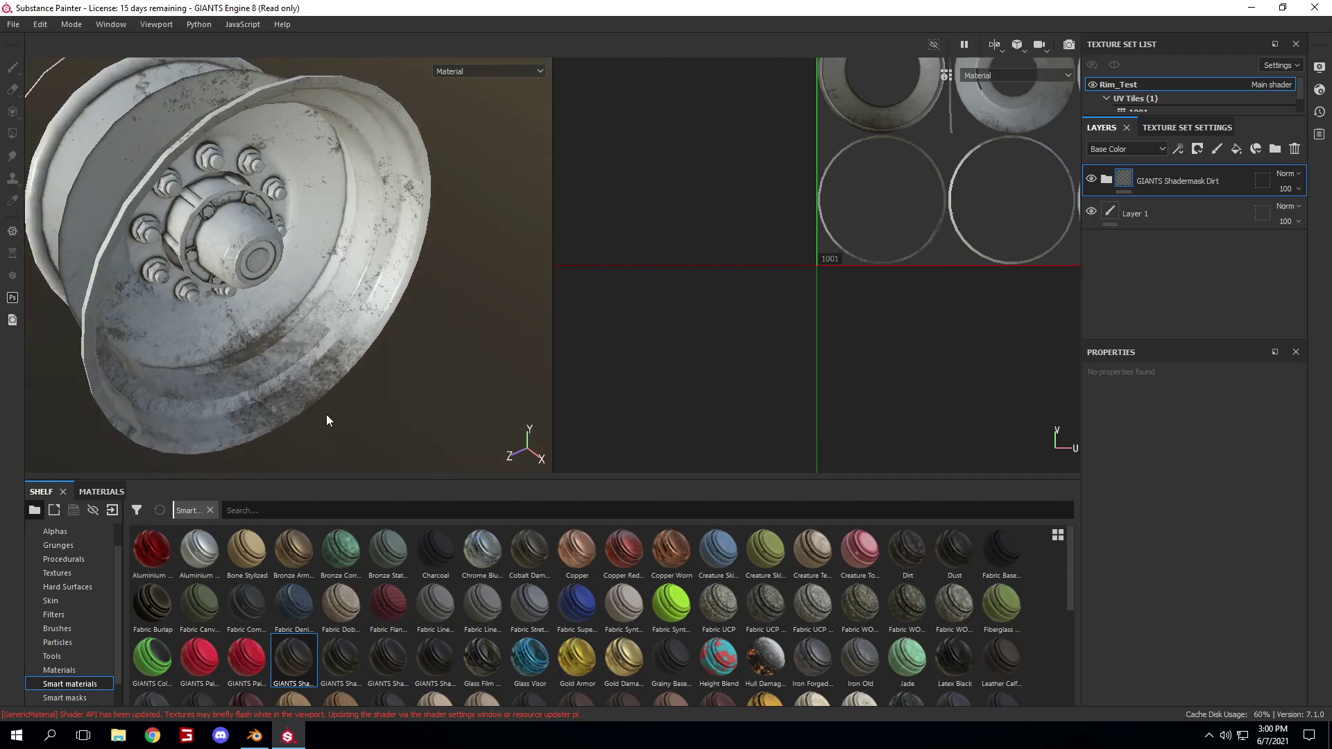
alt+drag(346, 397, 386, 356)
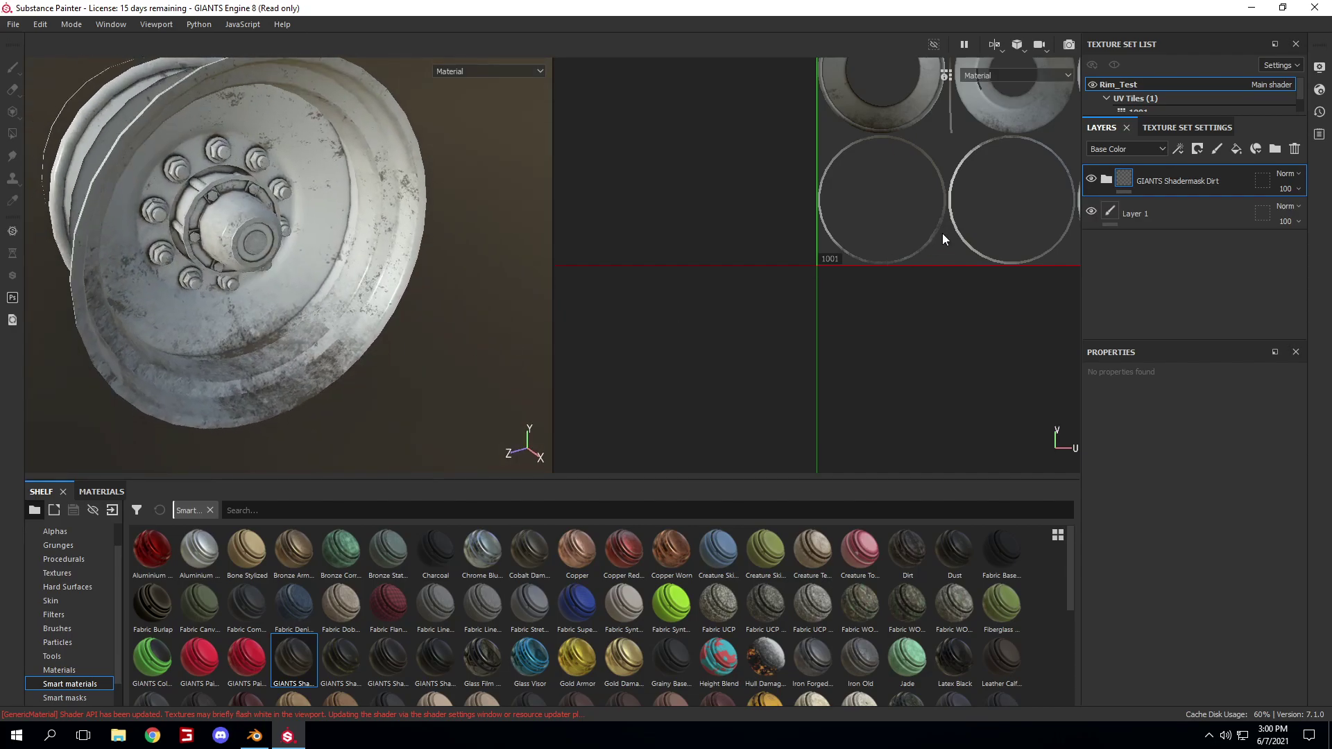
alt+drag(257, 262, 315, 231)
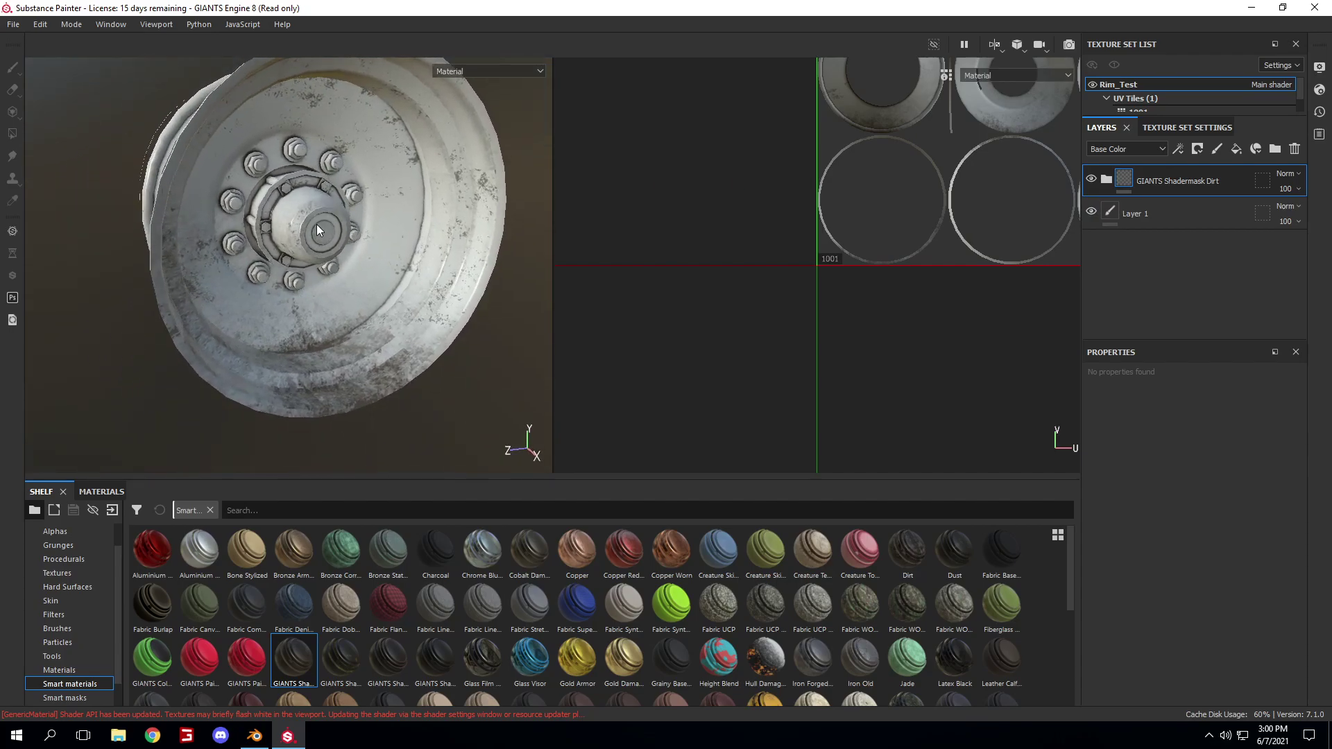
- Open the texture export settings and set the output directory to the Desktop
click(13, 25)
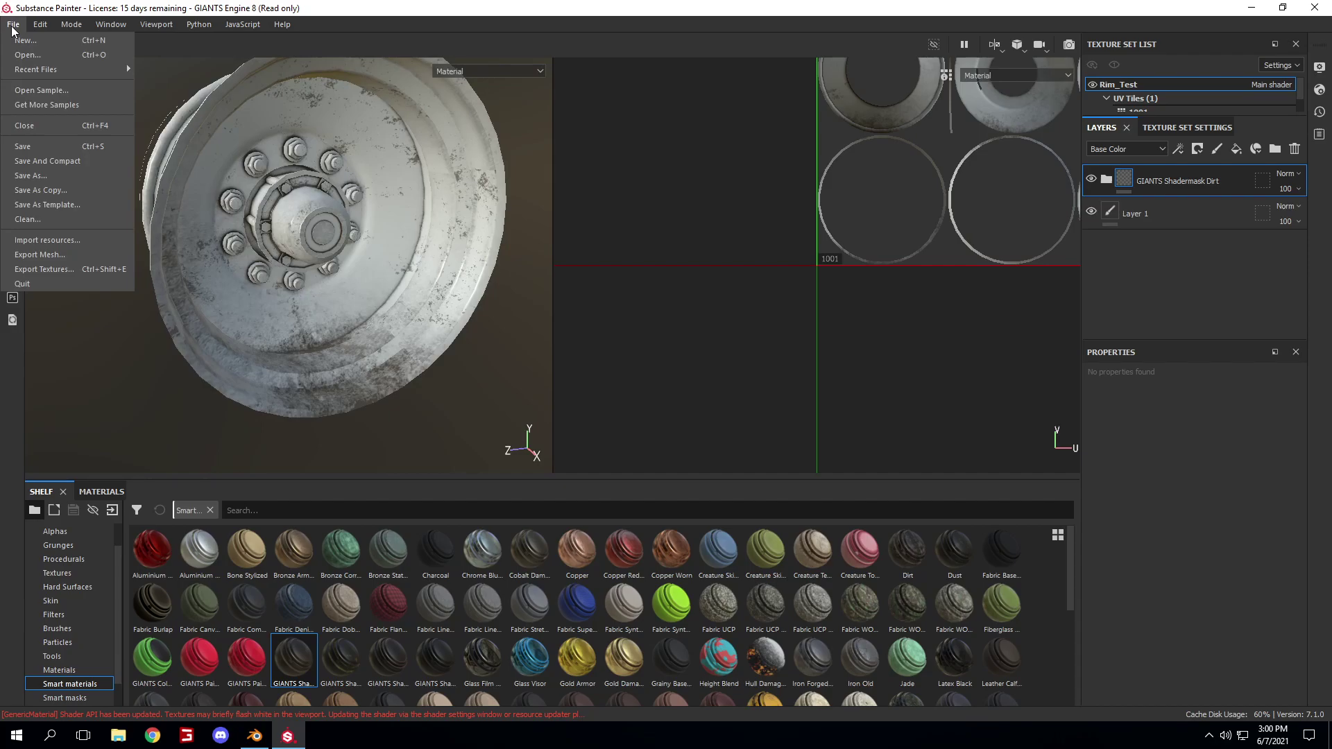
click(69, 269)
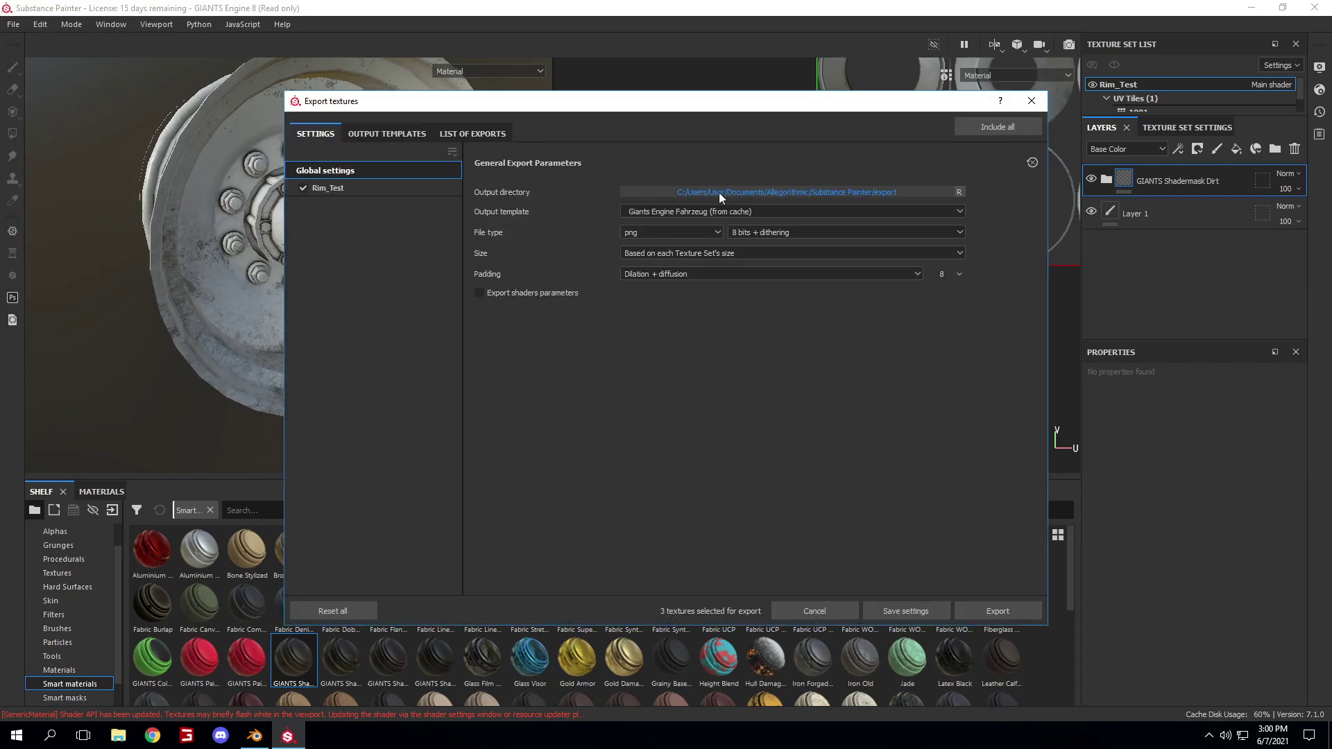
click(745, 191)
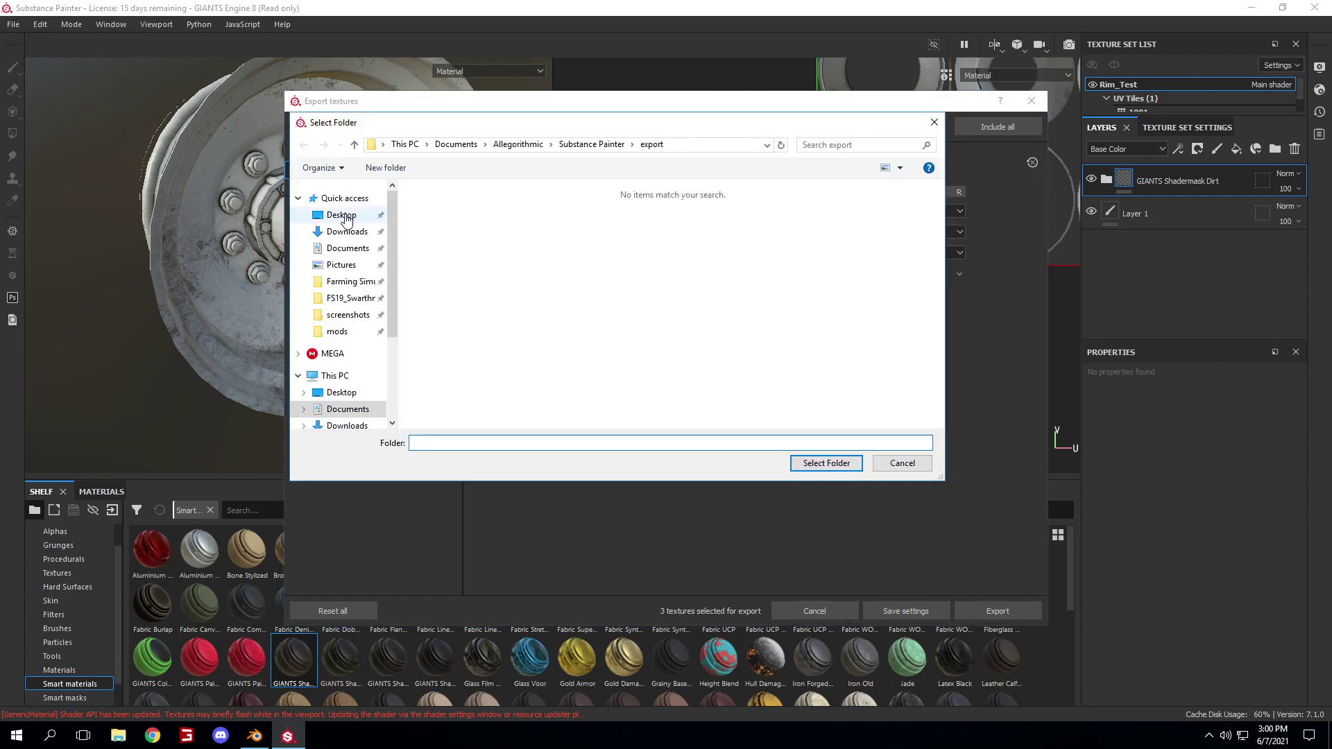
click(344, 216)
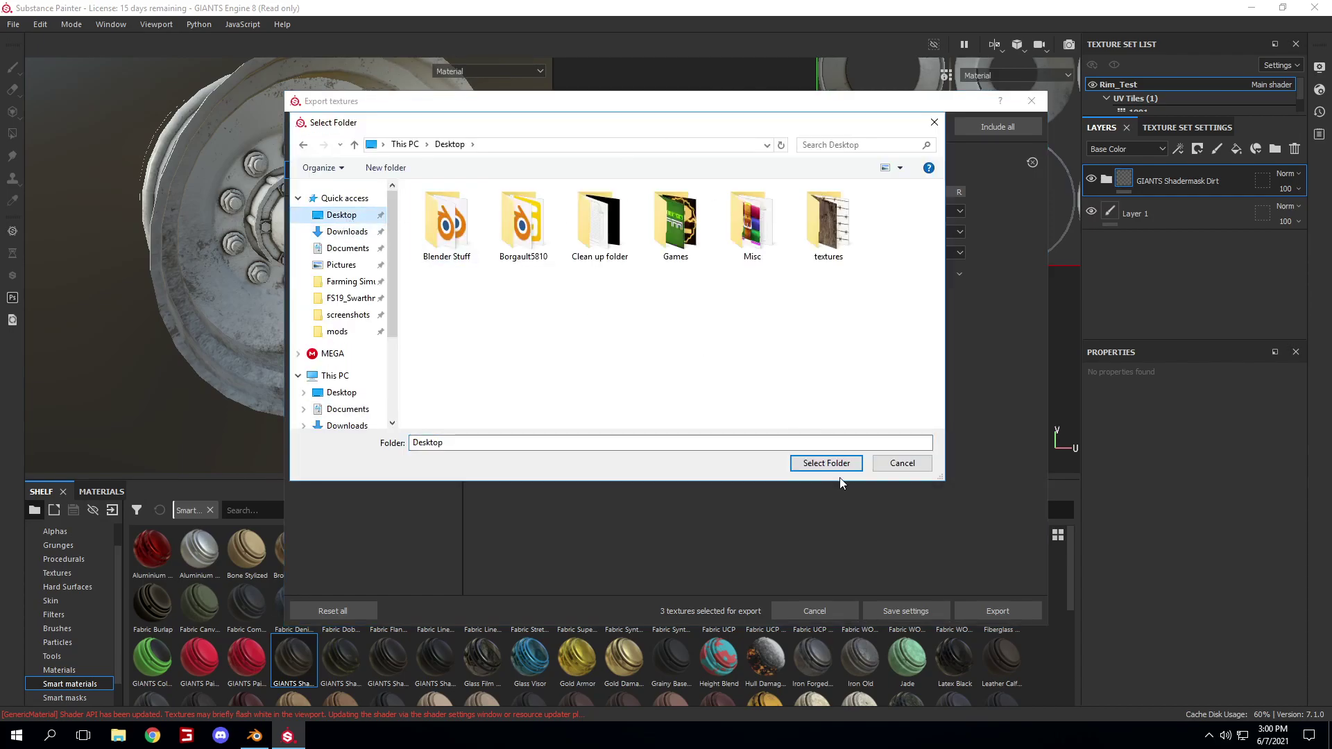
click(826, 464)
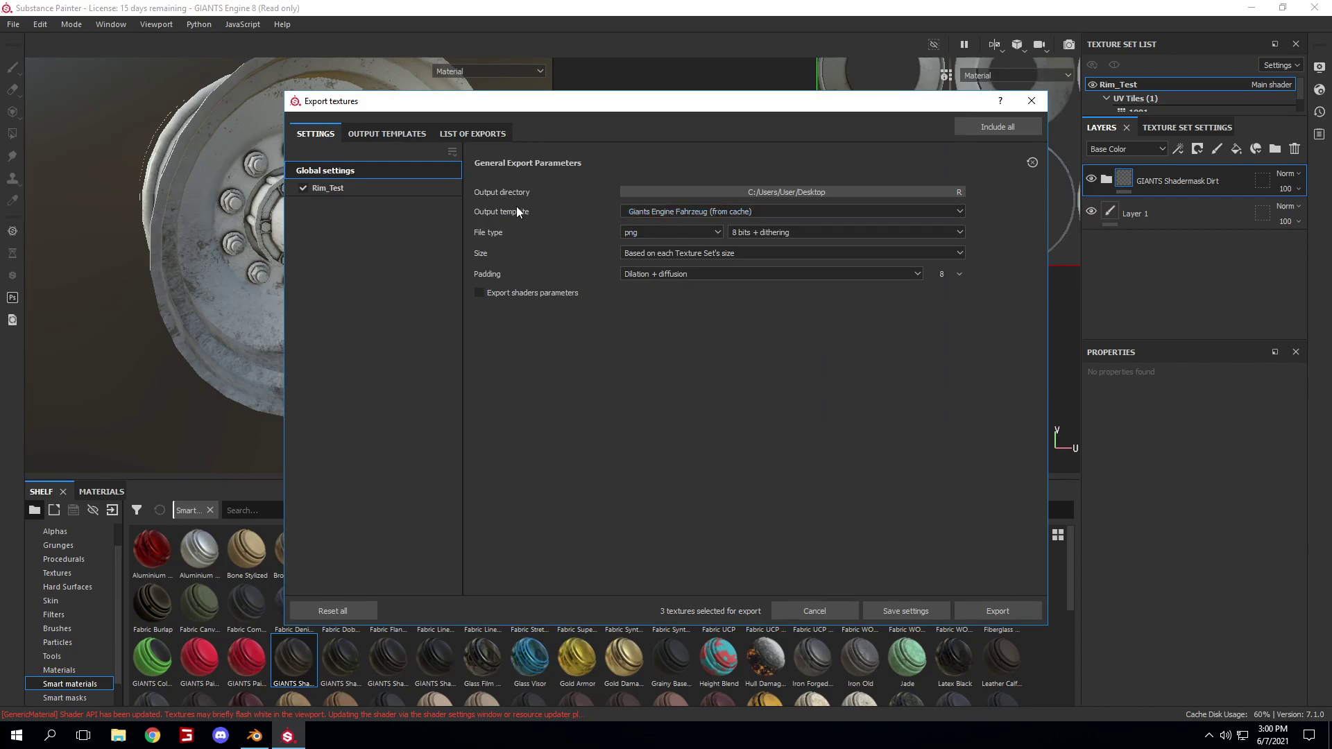
- Set the export's output template to Giants Engine 8 Asset 2nd UV
click(667, 211)
scroll(701, 264, up, 10)
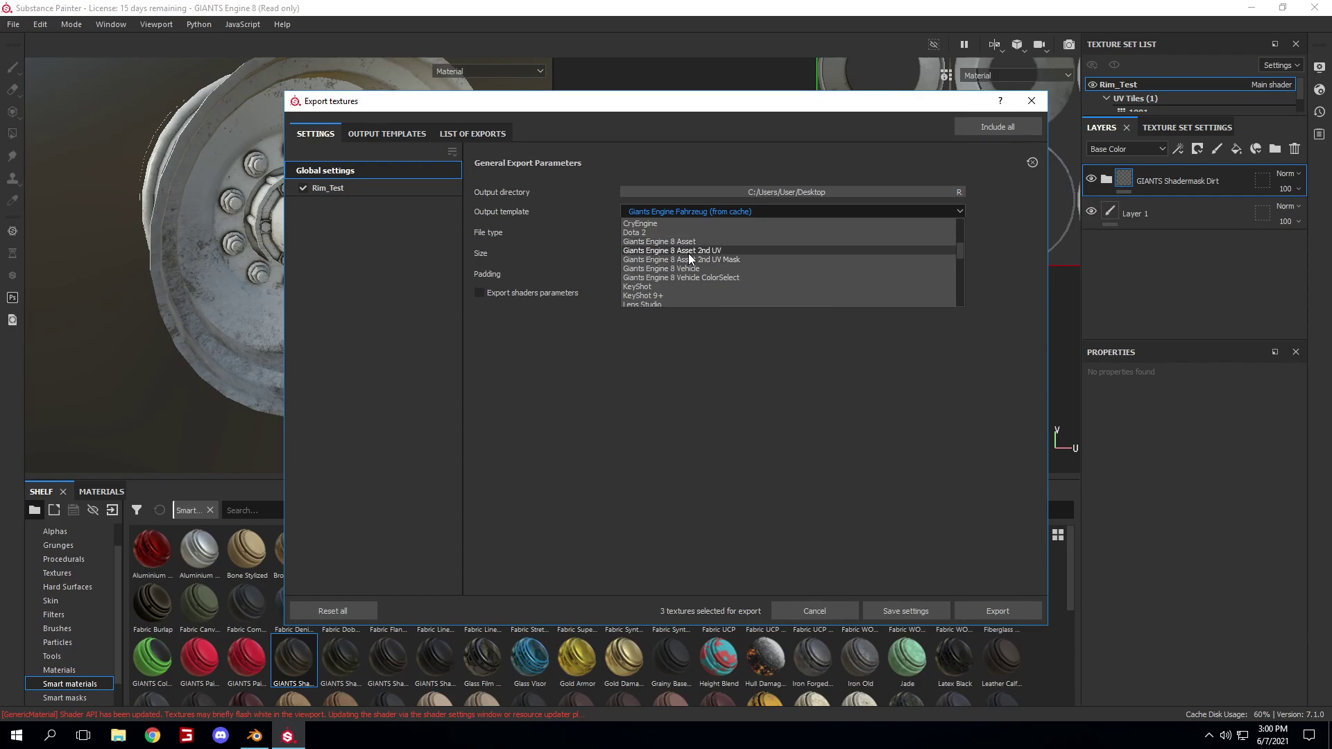
click(701, 251)
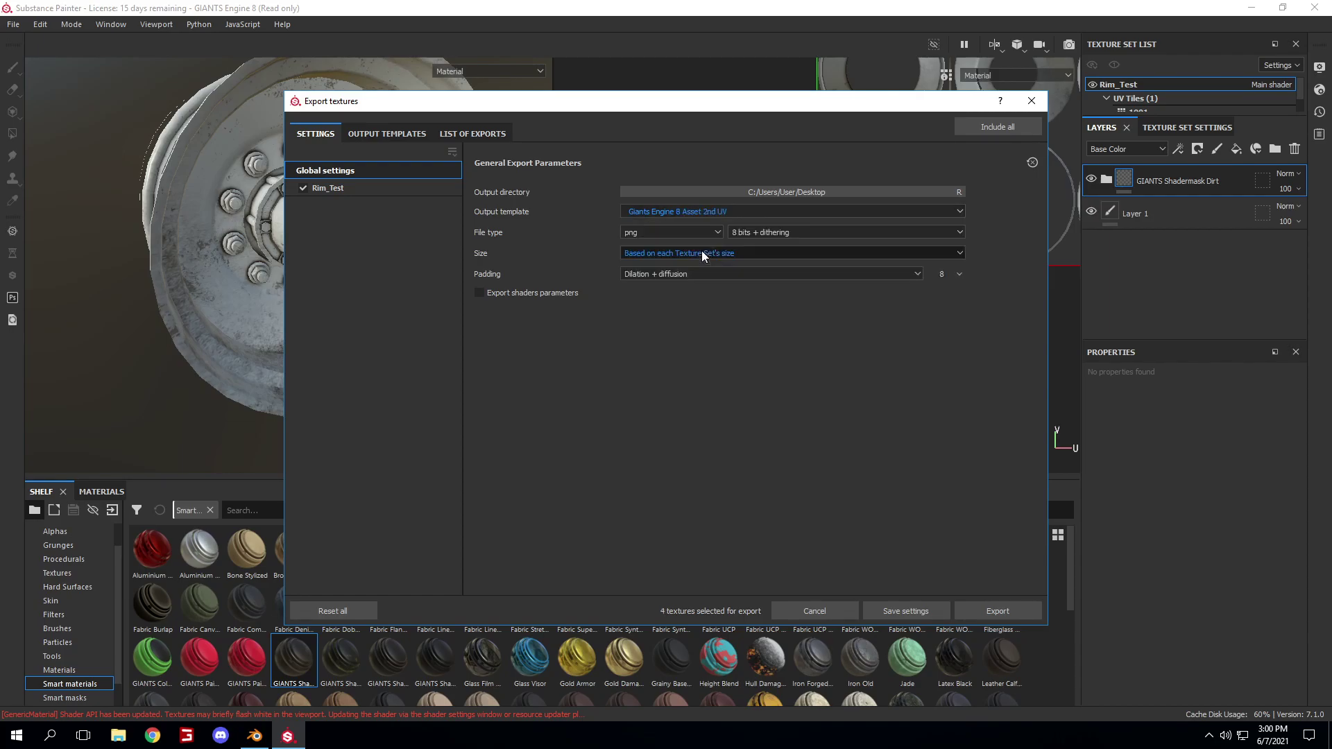
- Limit Rim_Test's output maps to $project_mask, export it and save the export settings
click(341, 186)
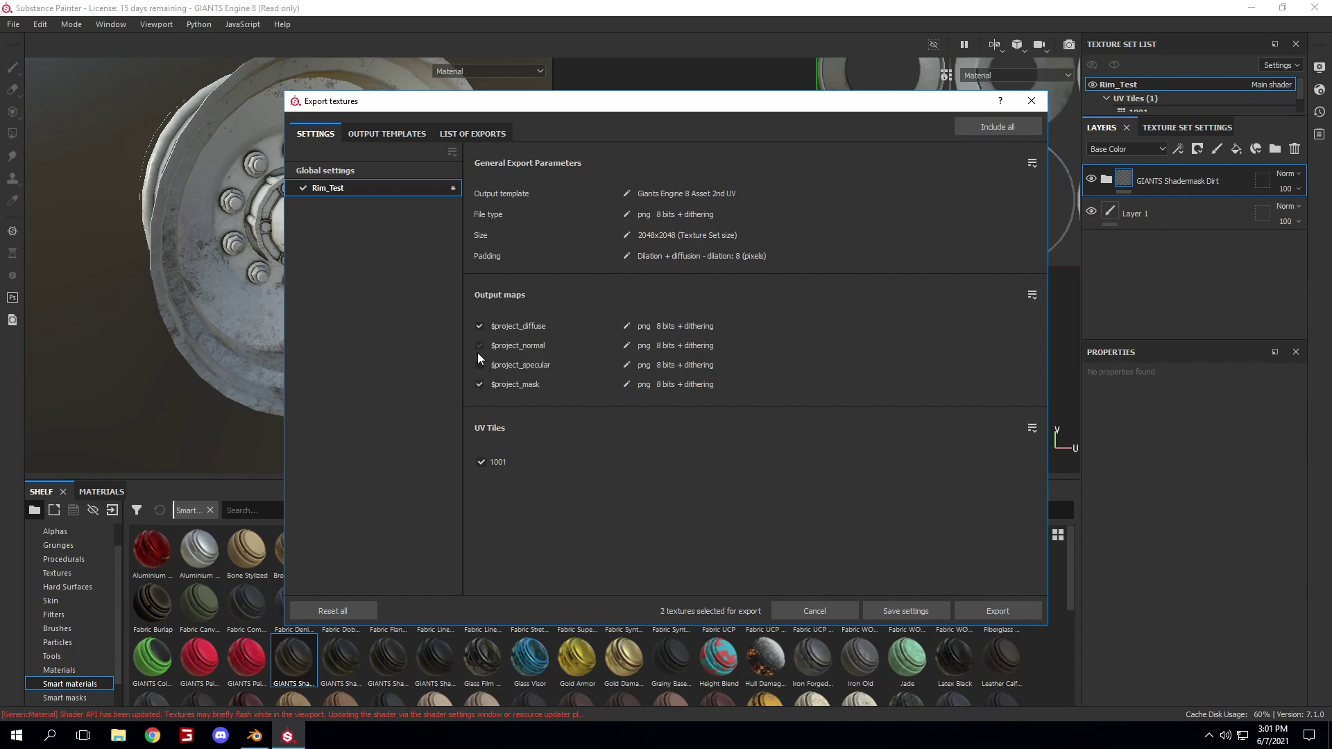
click(479, 326)
click(986, 610)
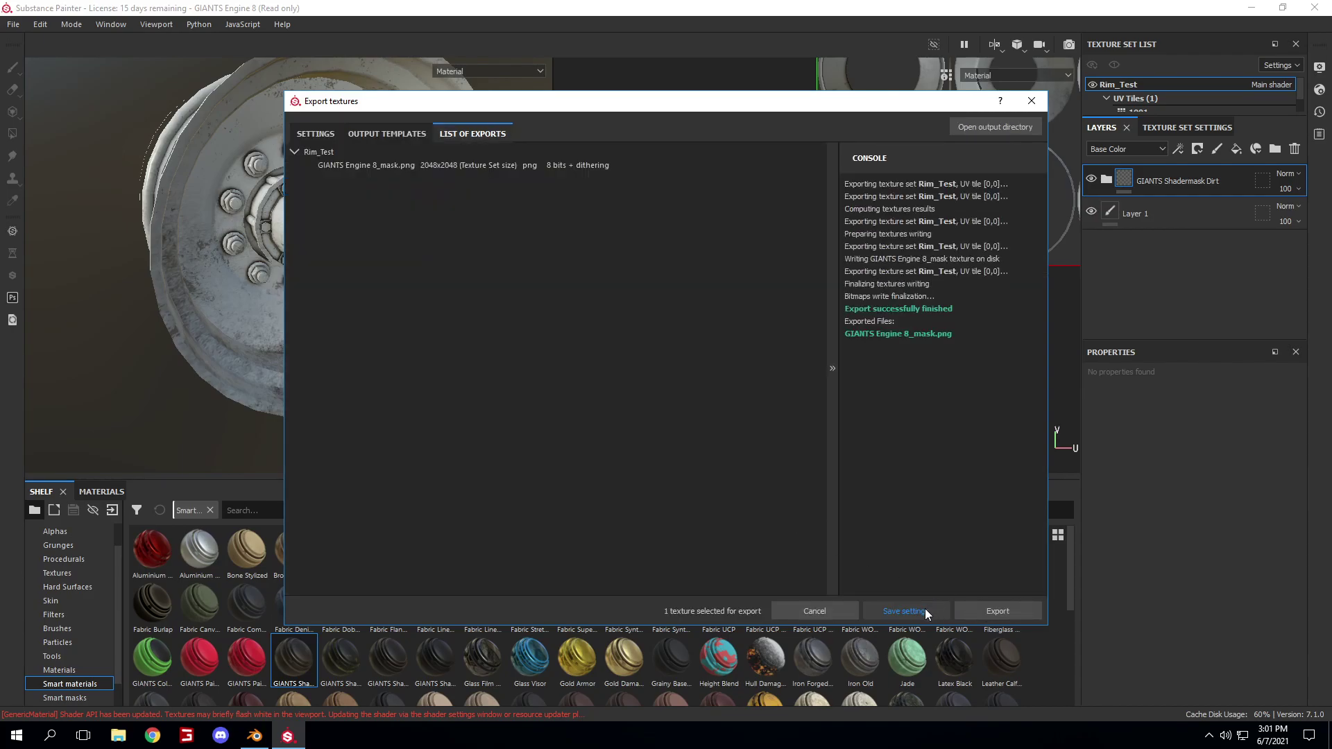
click(926, 609)
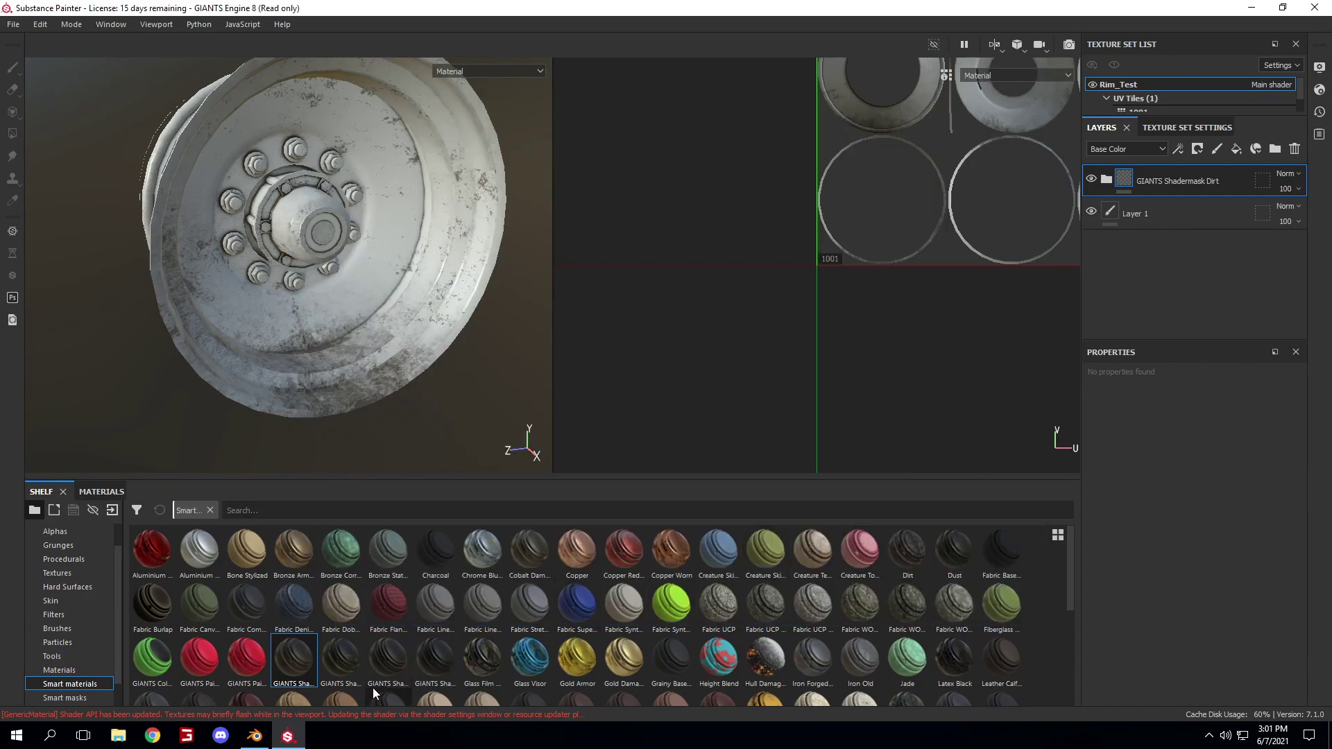
- Show the desktop, view the exported GIANTS Engine 8_mask image and close it
mouse_move(372, 688)
click(1331, 738)
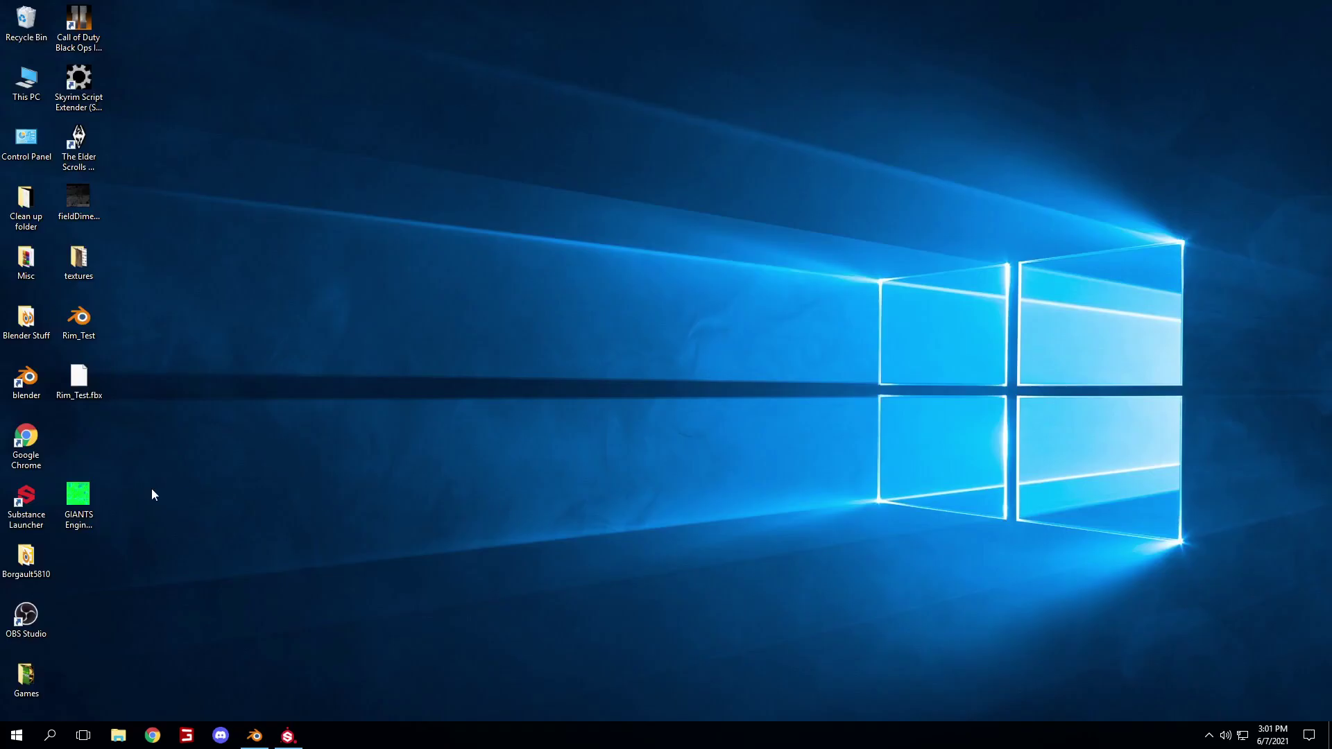
double_click(90, 443)
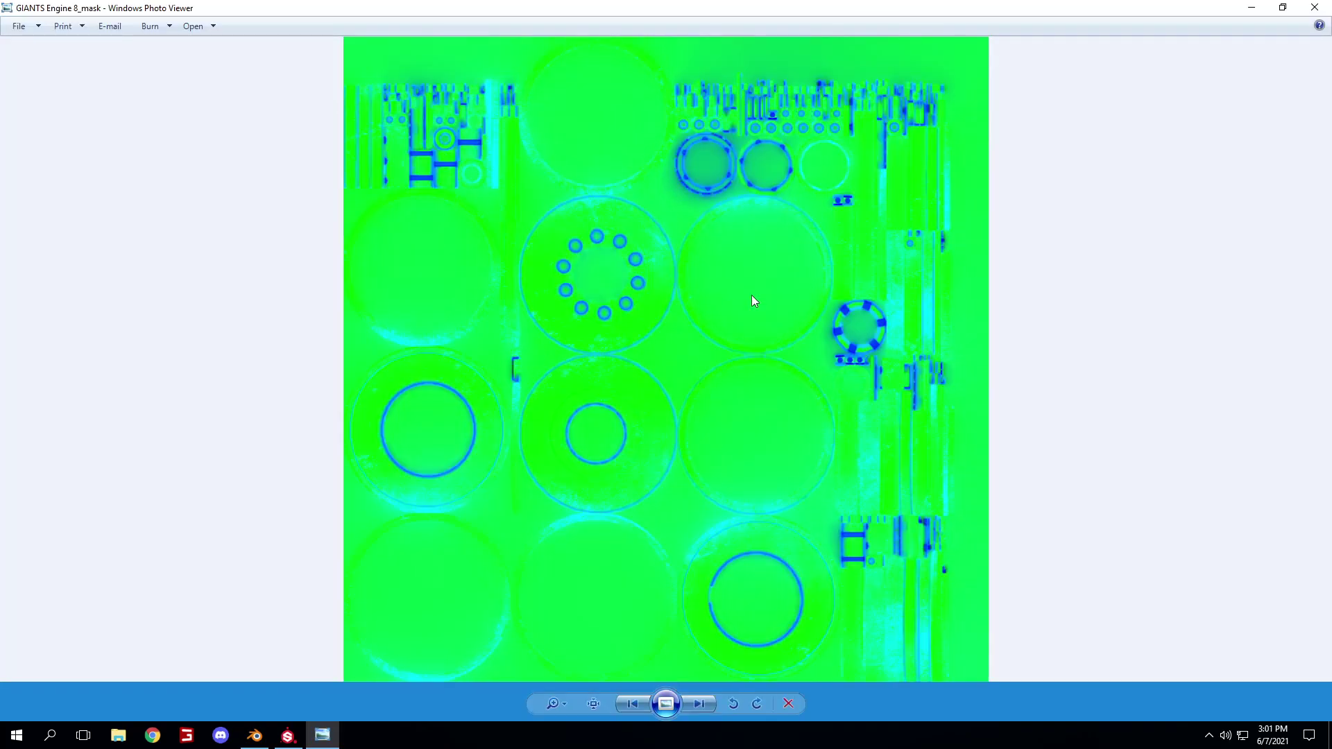
click(1328, 6)
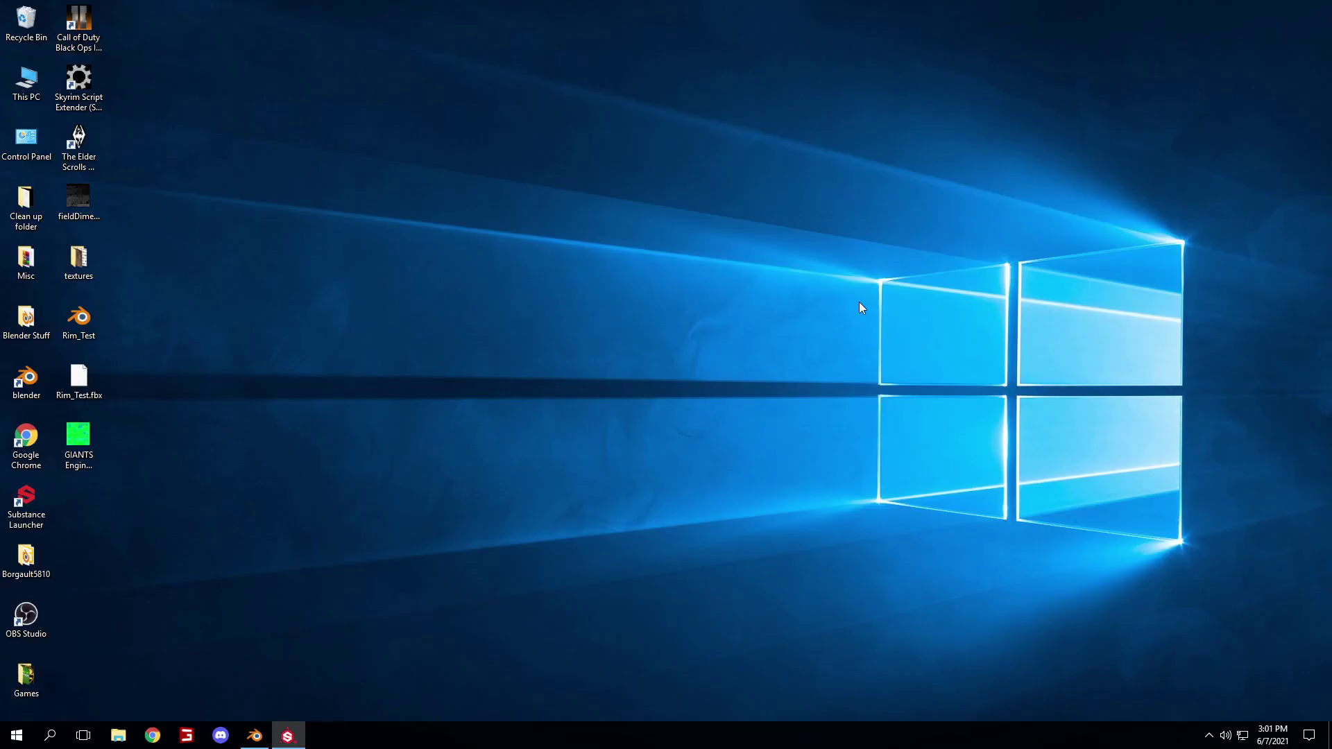
- Switch to Blender, enter the UV Editing workspace and select the whole rim mesh to display its full UV layout
click(267, 735)
scroll(571, 497, down, 5)
middle_drag(571, 496, 672, 415)
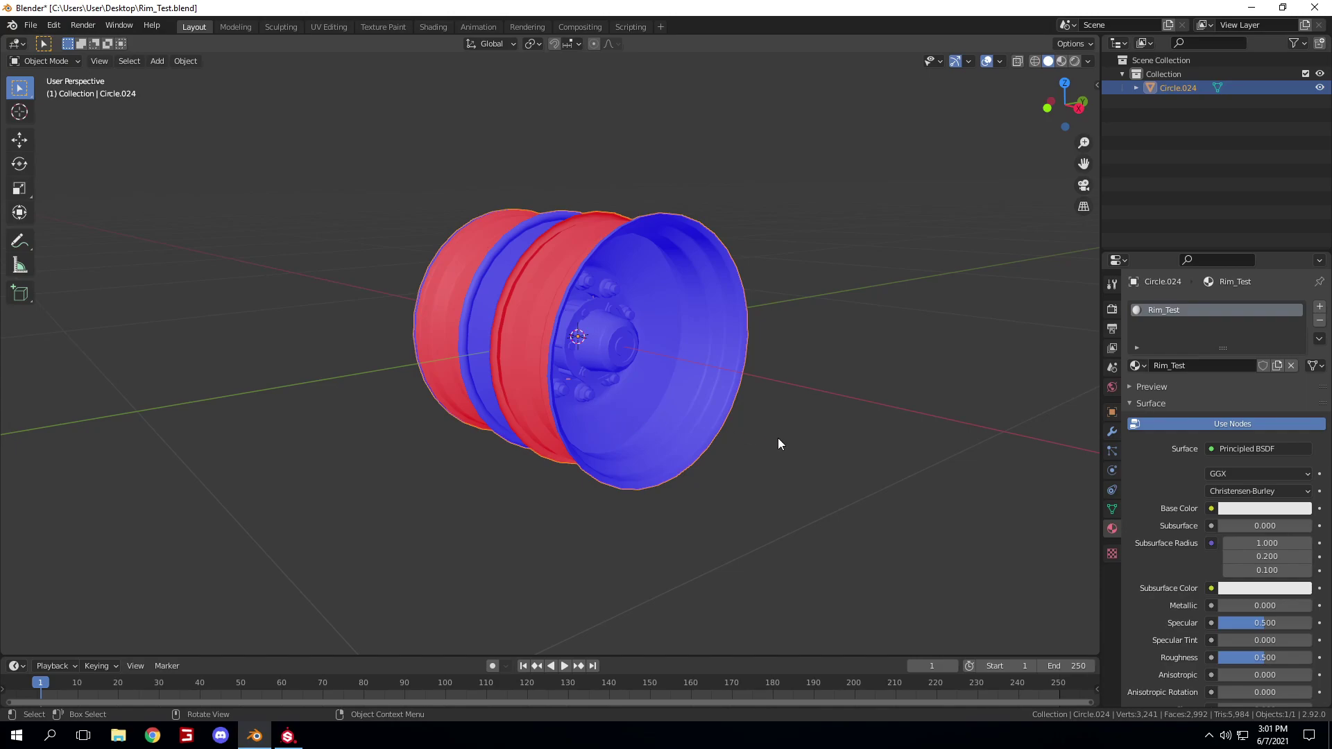
key(Tab)
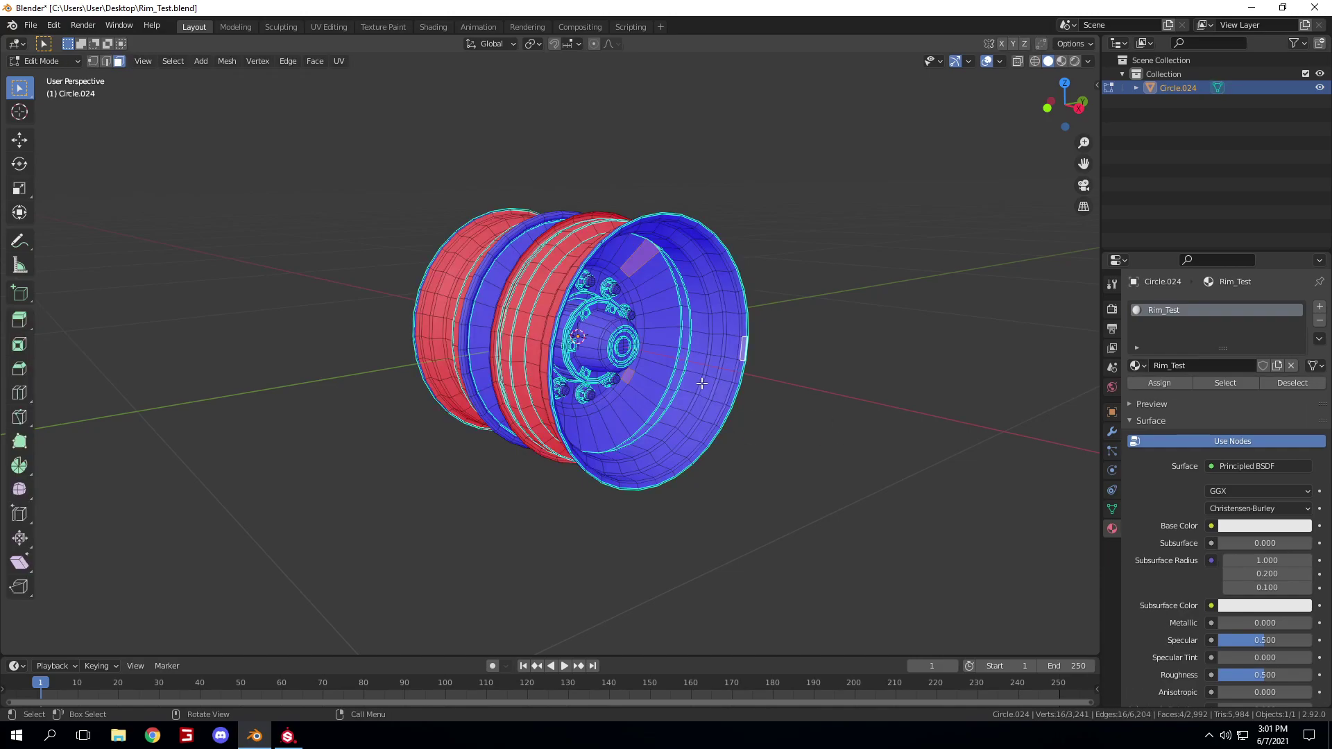
key(Tab)
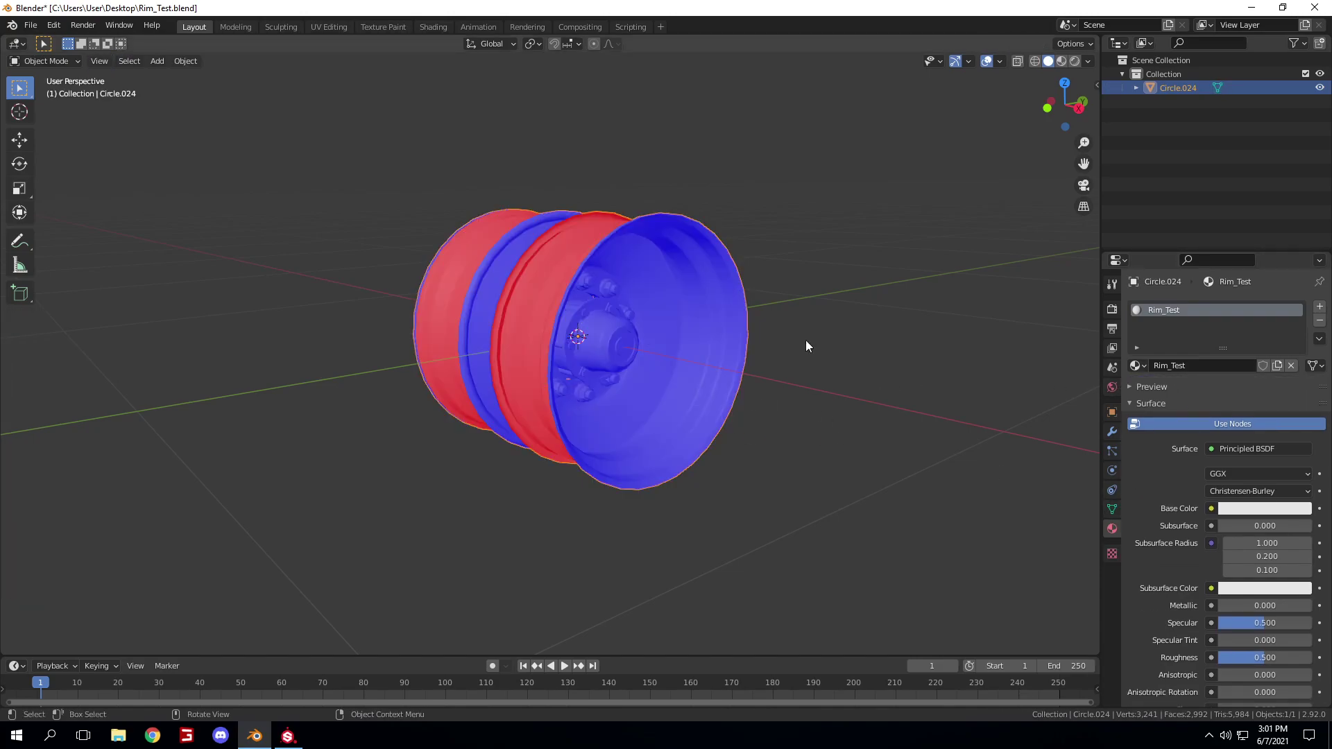
click(328, 28)
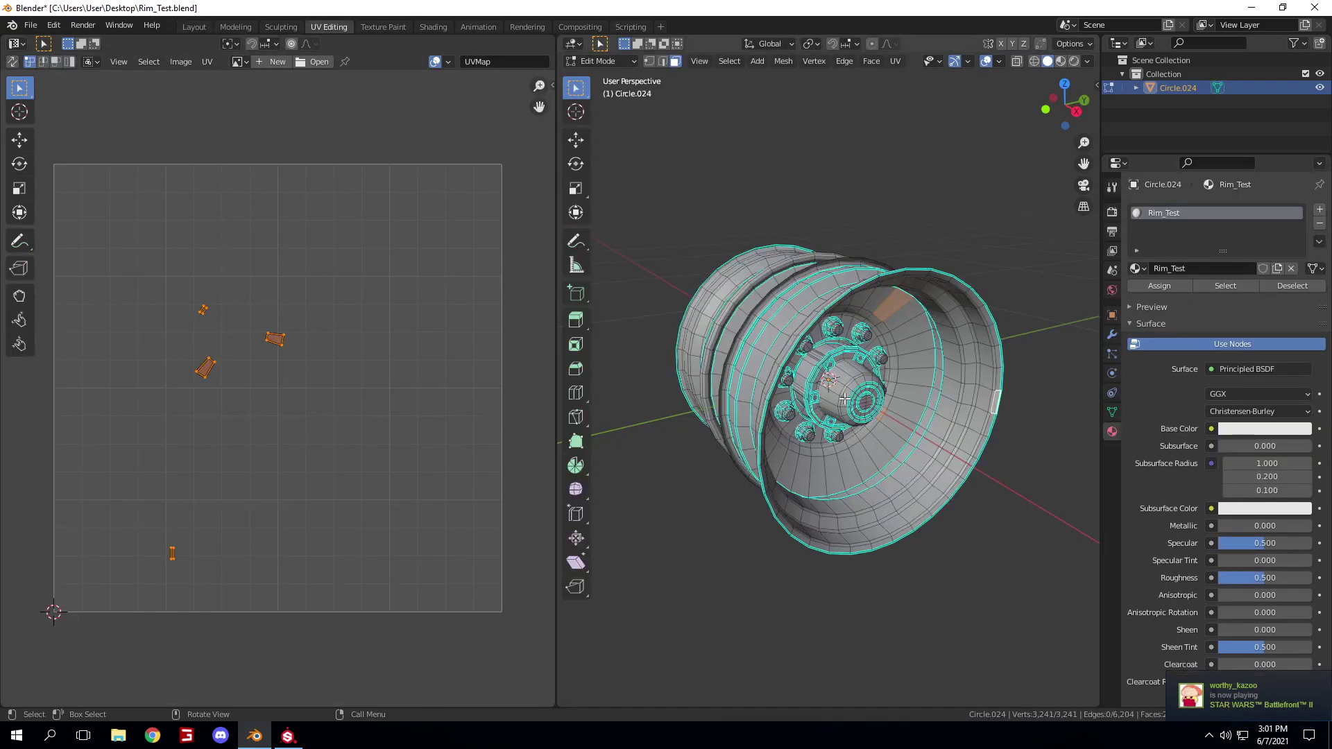
key(a)
scroll(390, 423, down, 5)
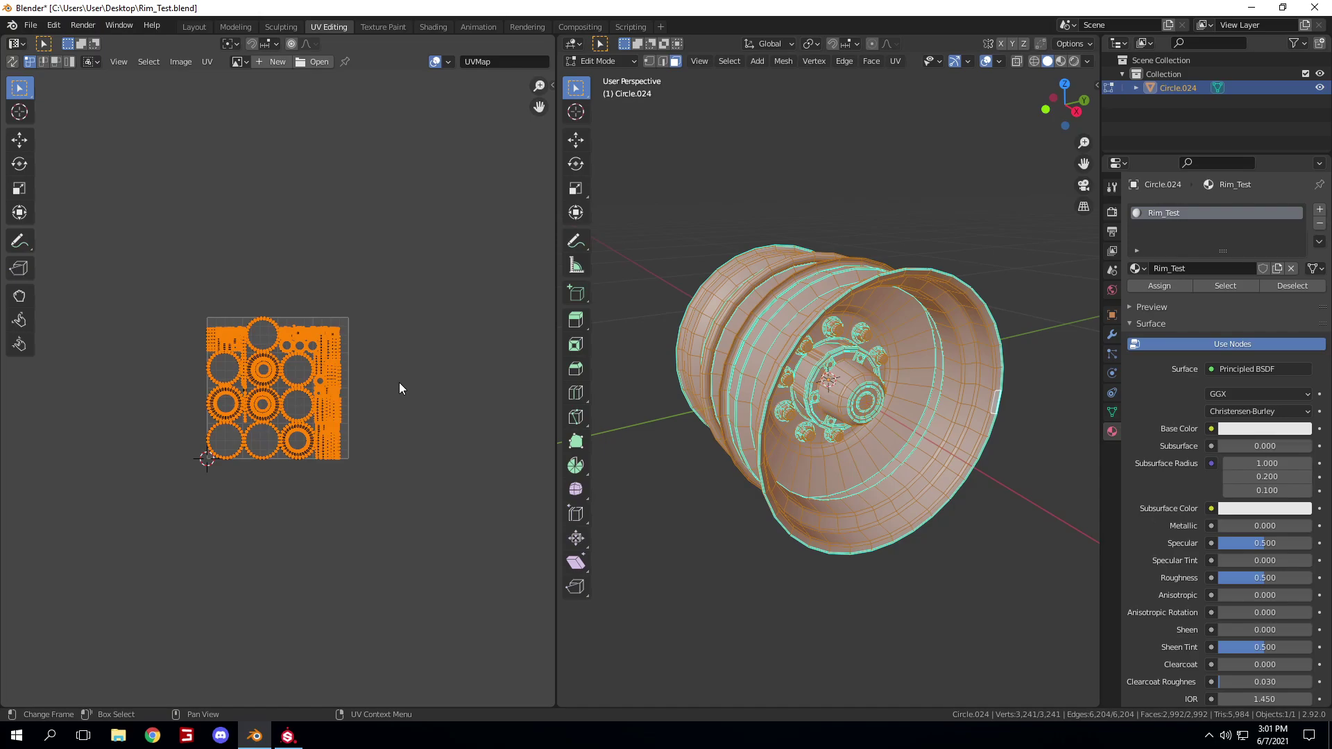
key(ctrl)
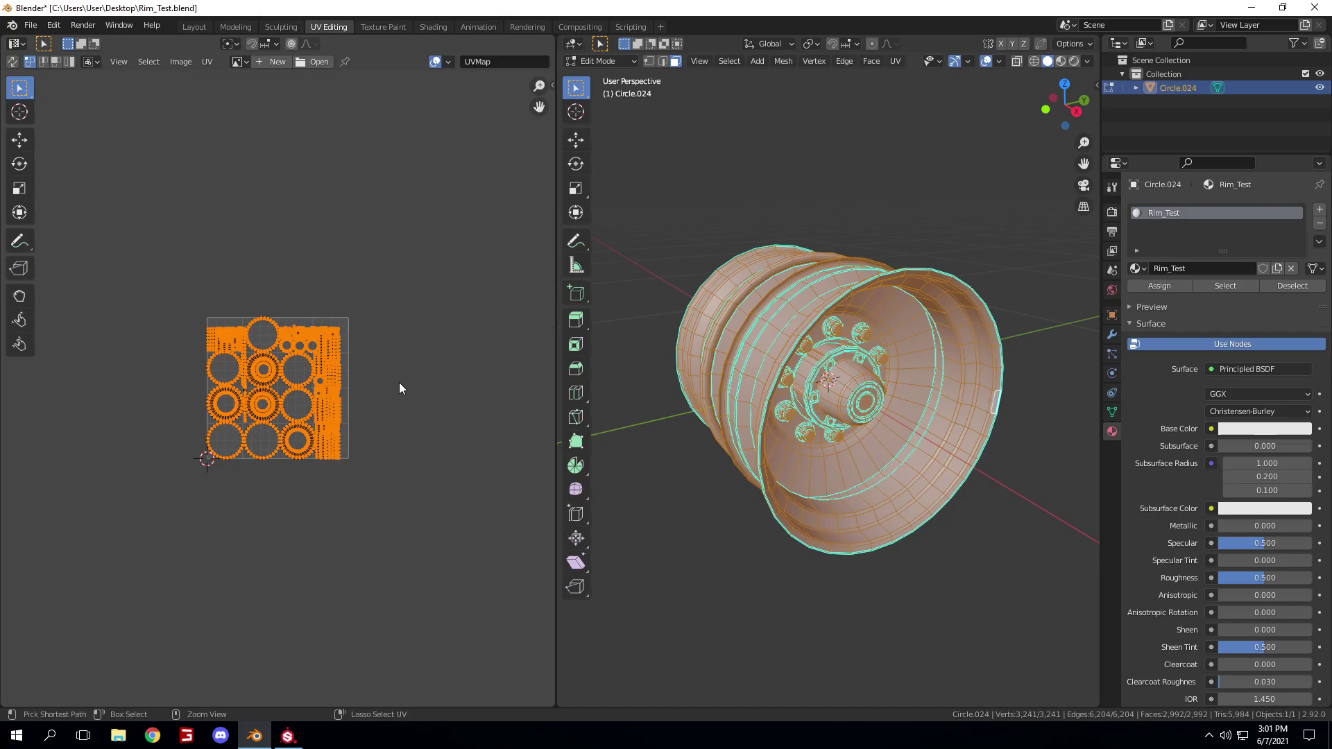
key(ctrl+u)
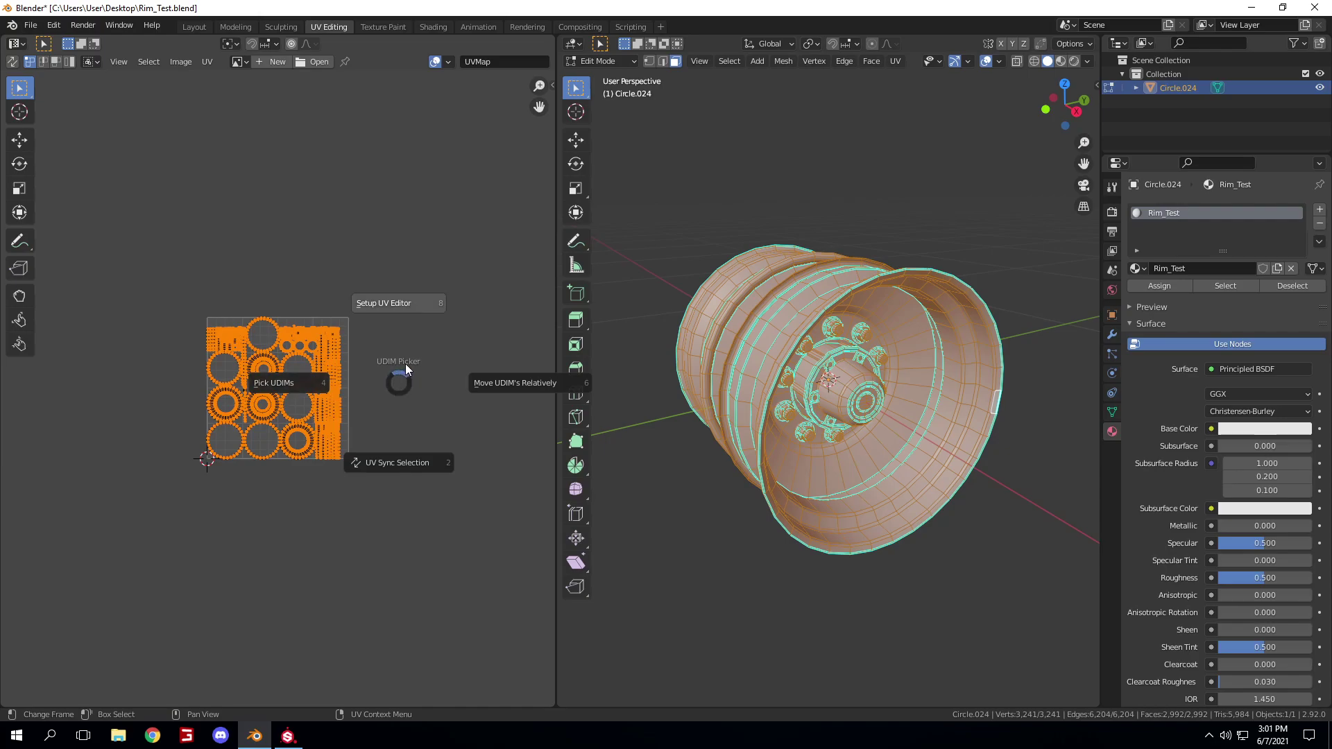
click(284, 383)
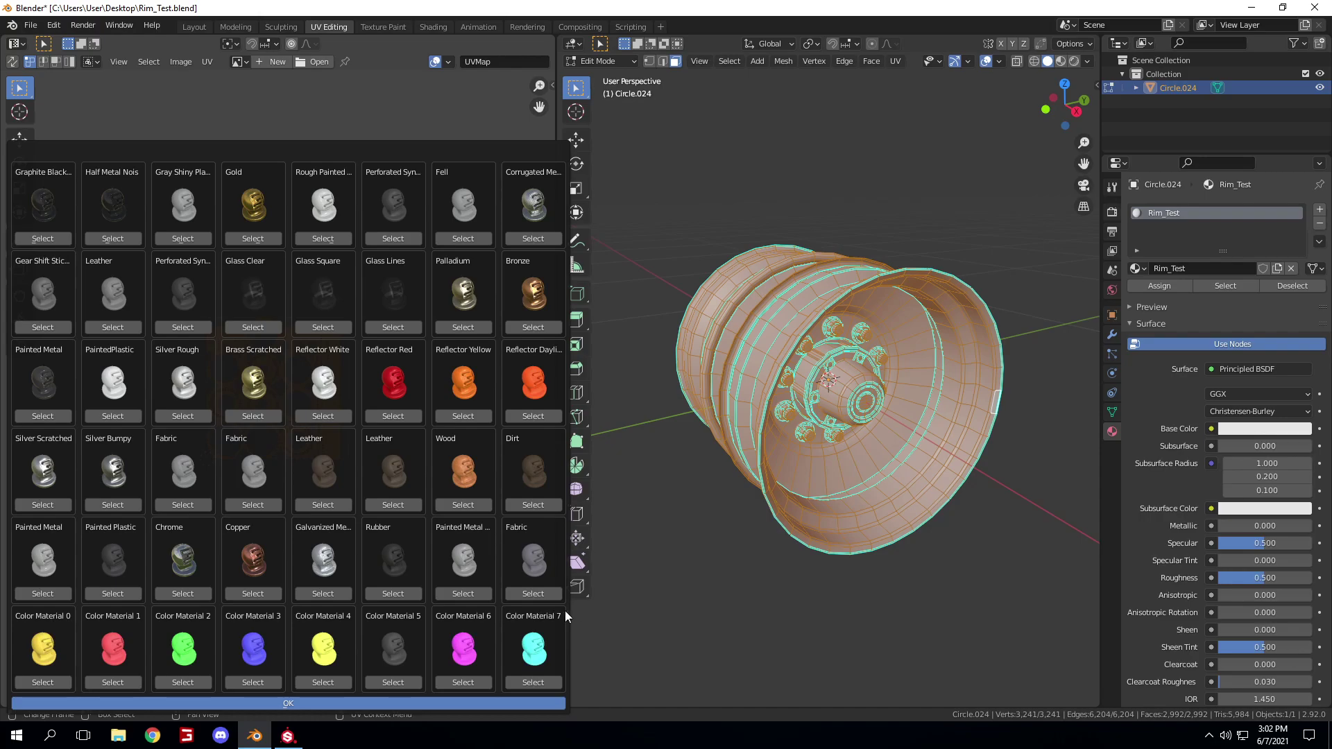
click(457, 115)
- Widen the UV editor and use the UDIM Picker to move the rim's UVs to the Galvanized Metal tile
drag(557, 167, 778, 170)
key(ctrl+u)
click(339, 375)
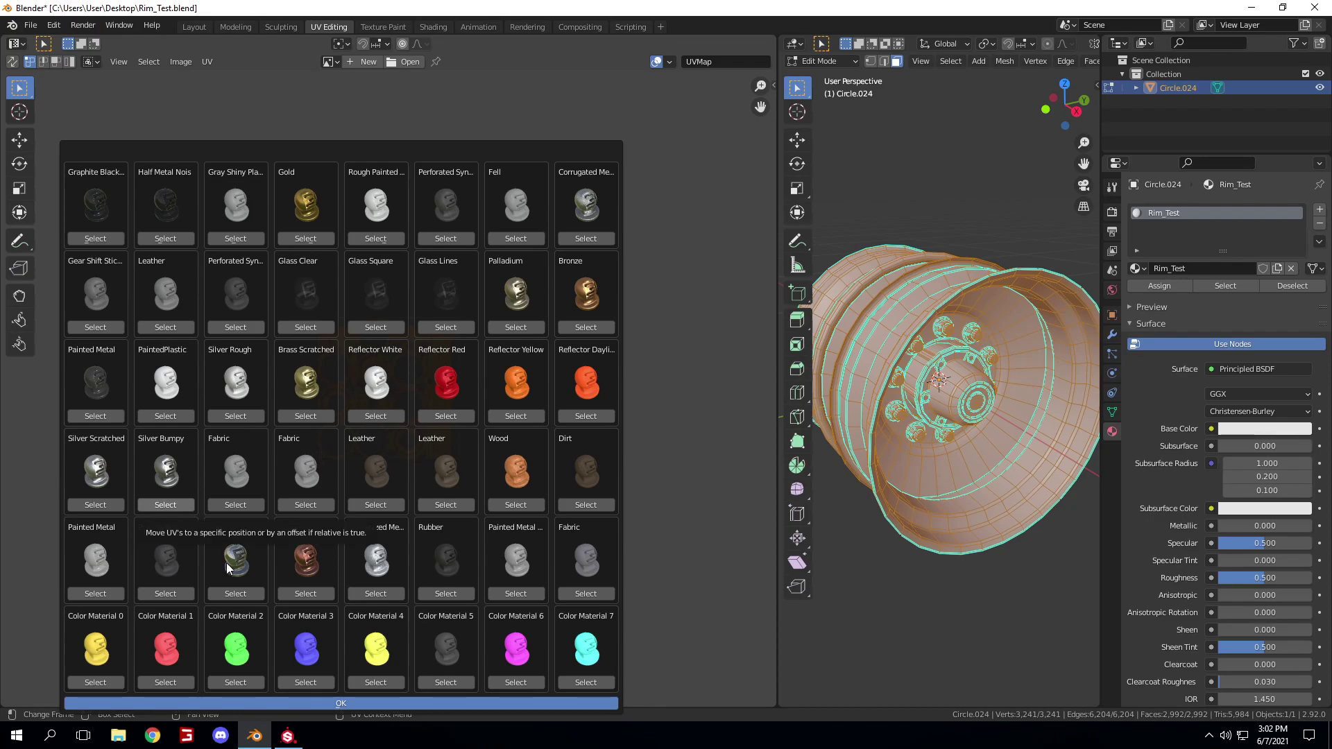
click(375, 594)
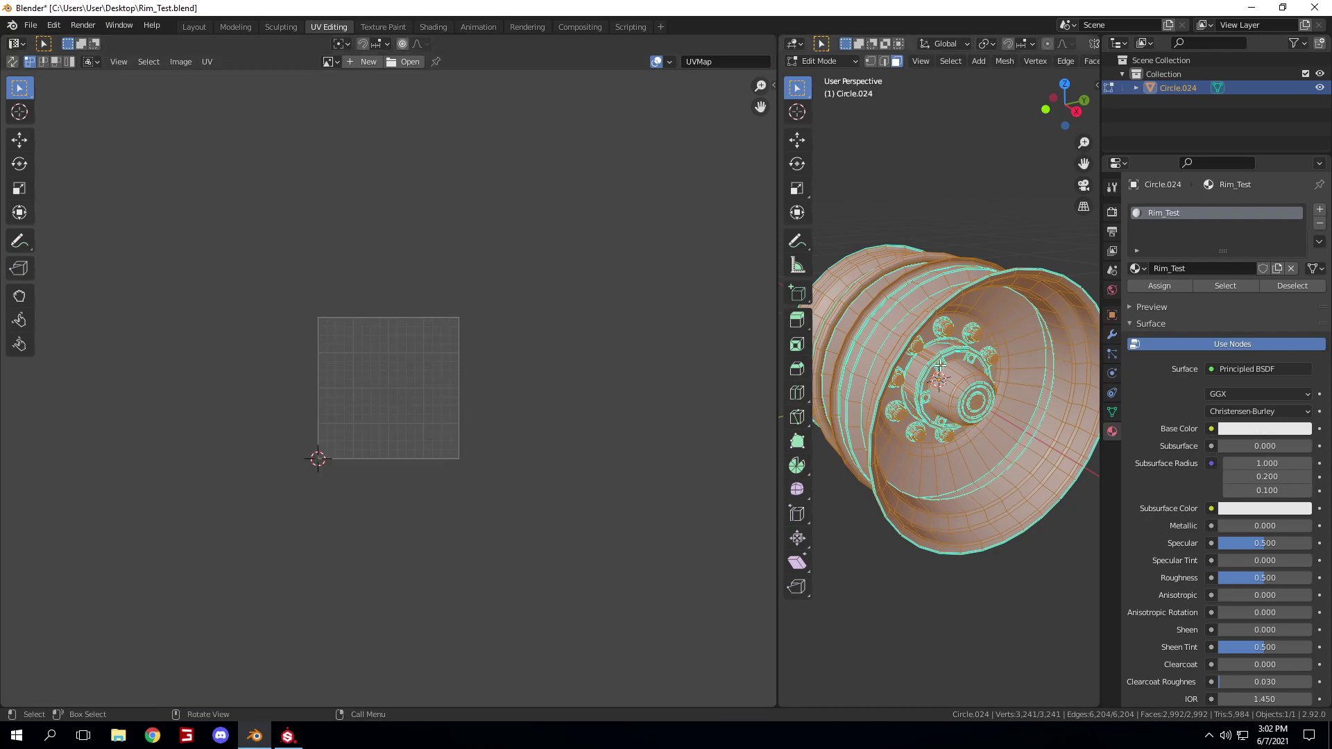
scroll(497, 415, down, 5)
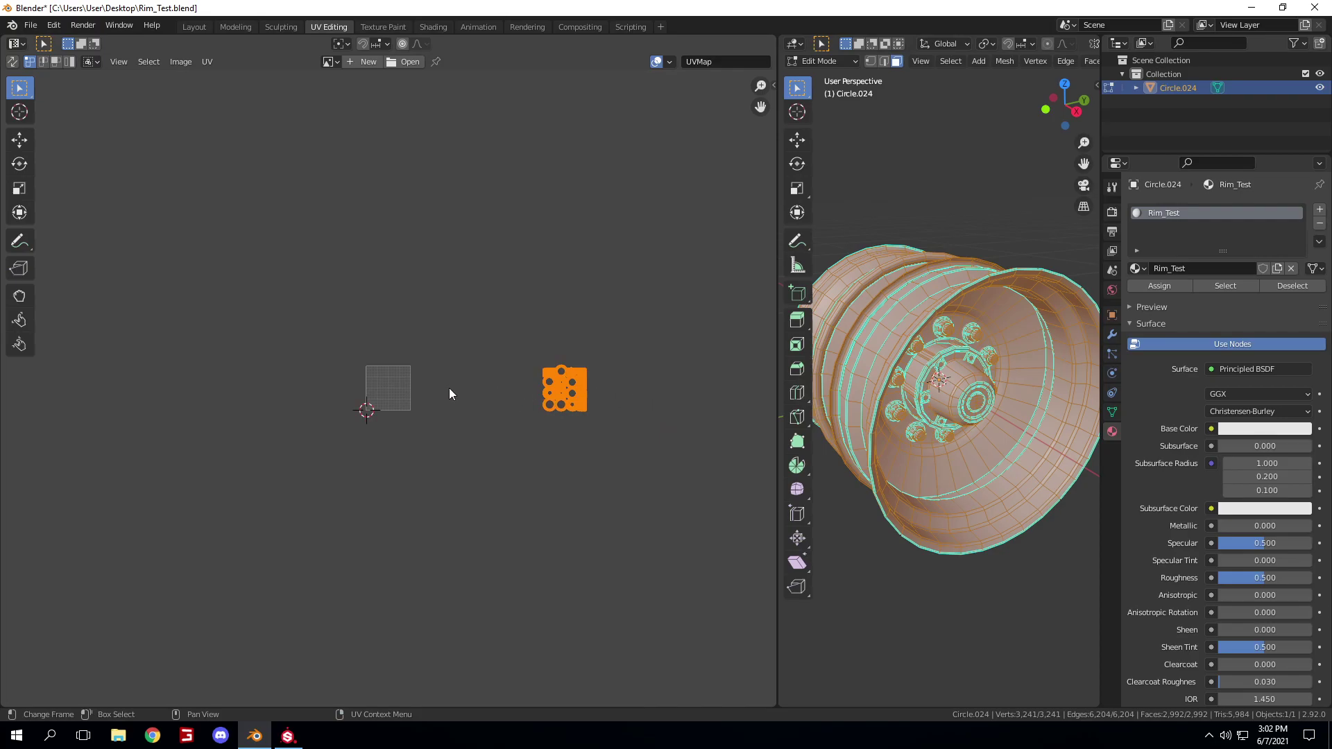
- Reselect all the moved UV islands and return to Object Mode in the Layout workspace
click(530, 385)
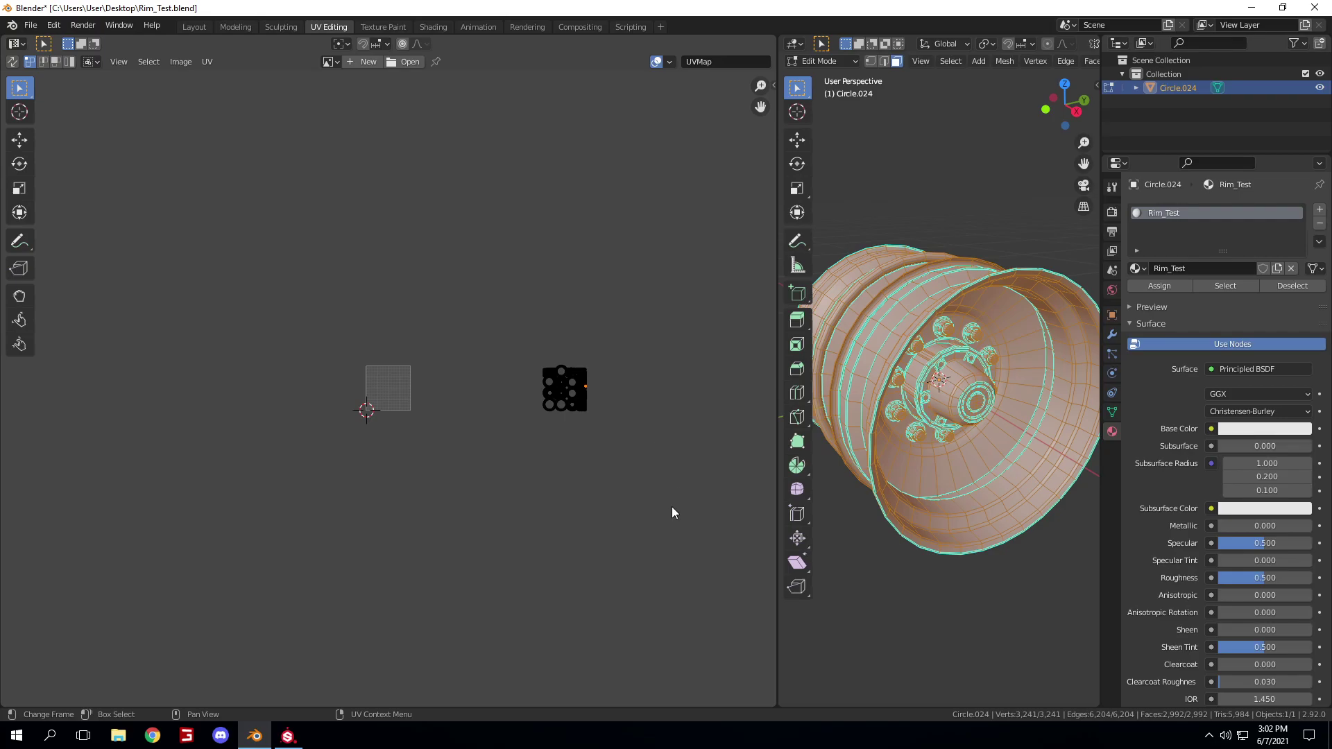
drag(636, 461, 537, 361)
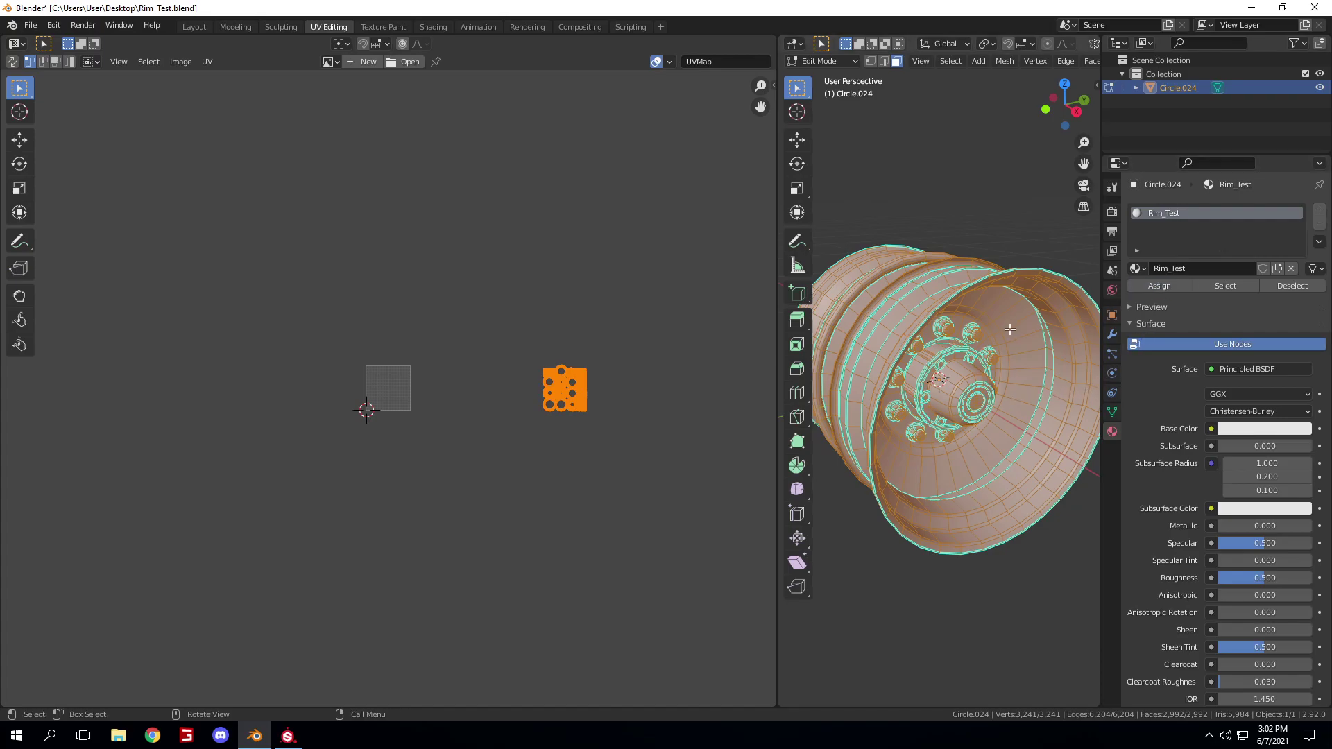
key(Tab)
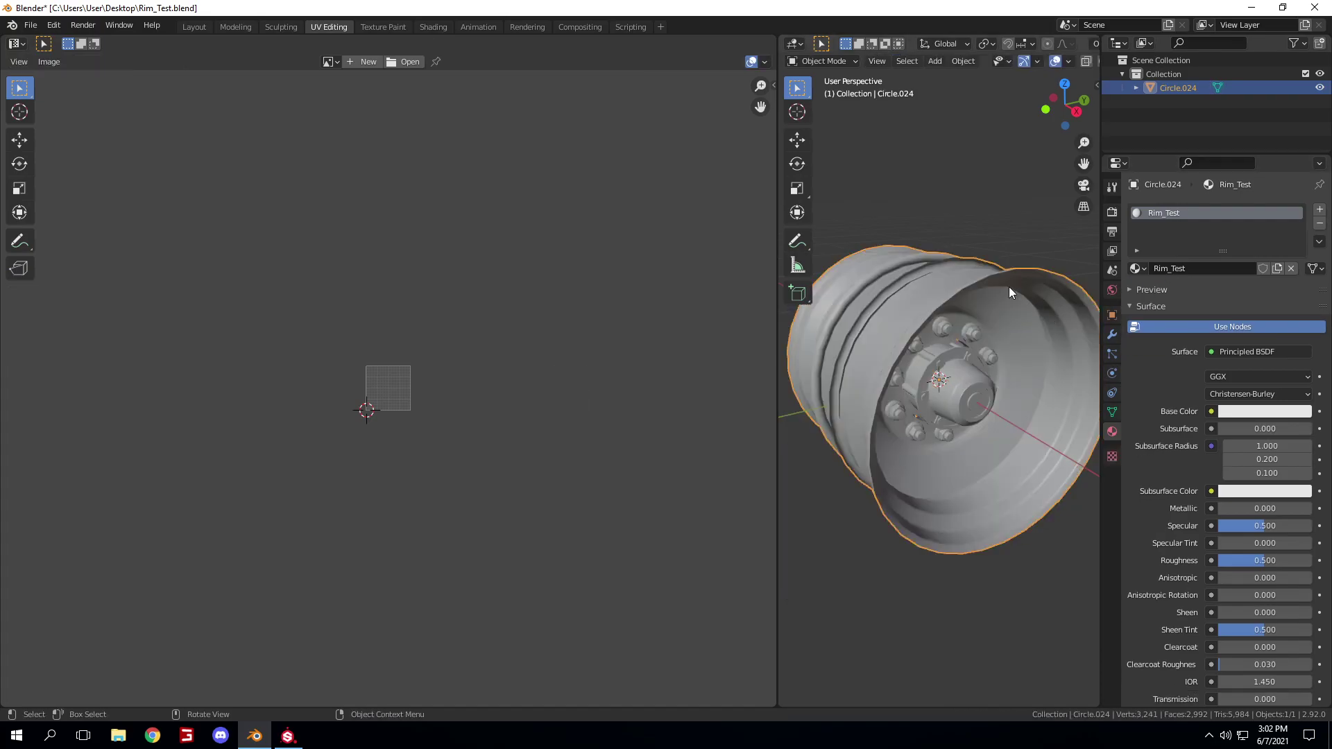
click(201, 28)
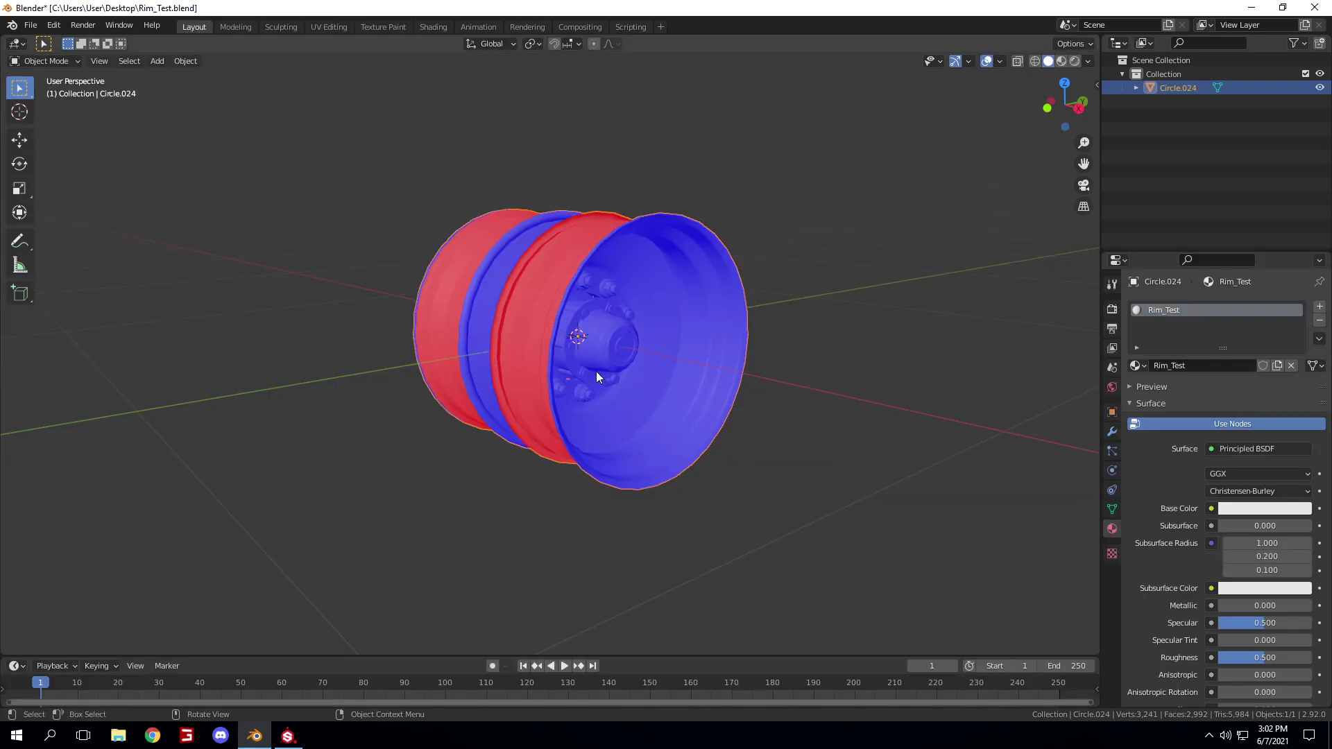
- Add an Edge Split modifier to the rim, apply it to the mesh, and save the Blender file
click(1112, 433)
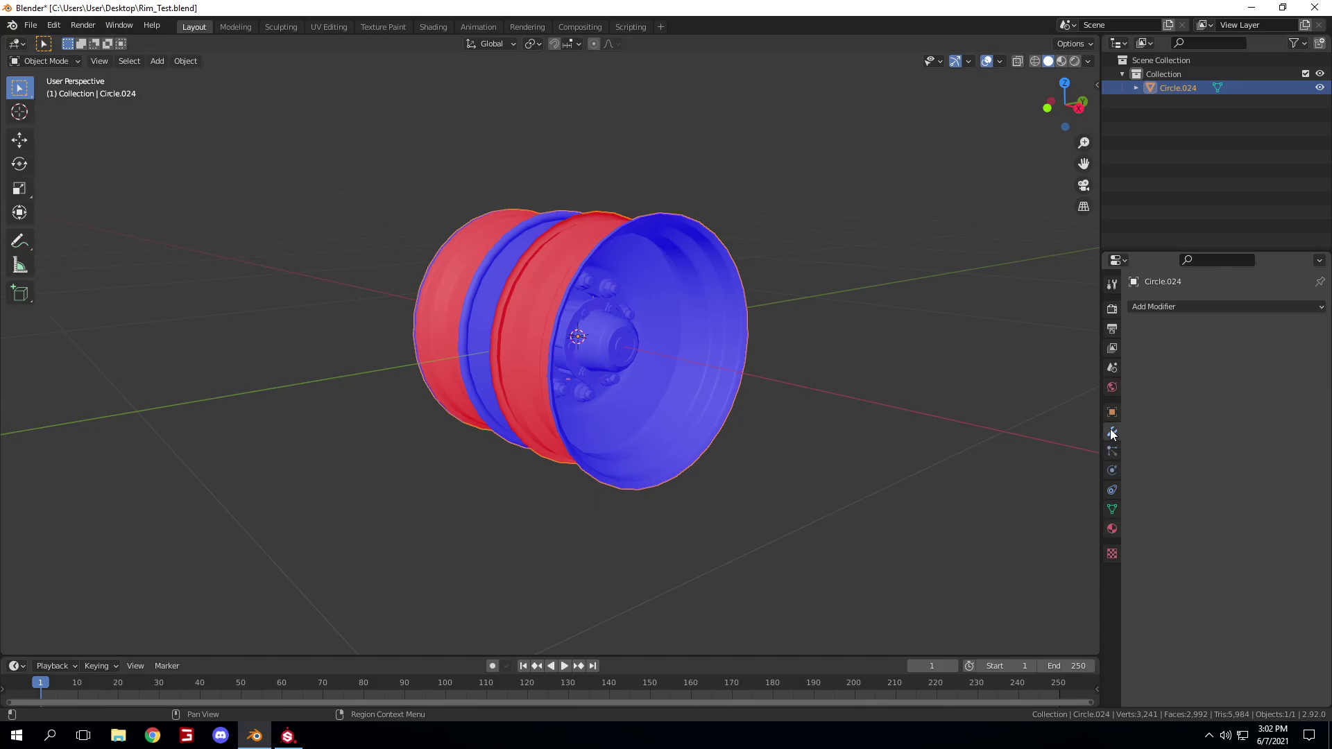
click(1208, 306)
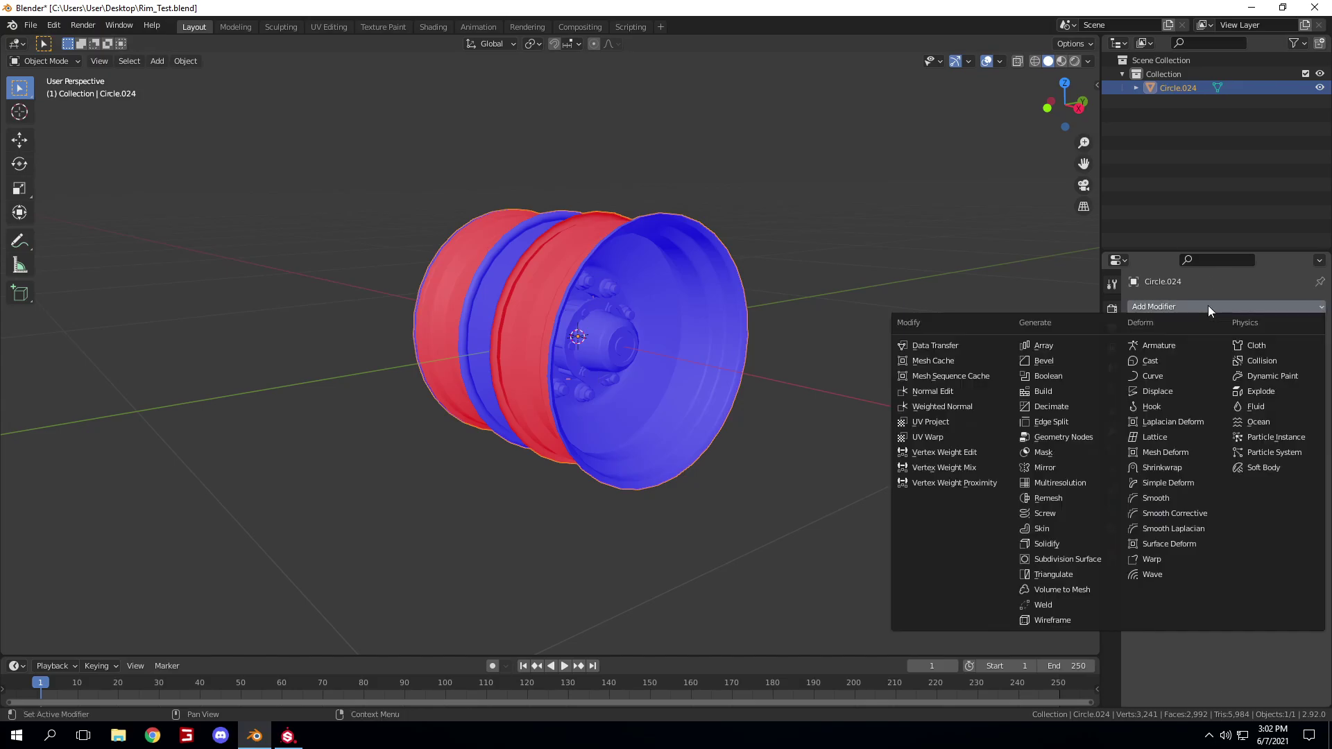
click(1060, 422)
scroll(902, 405, up, 4)
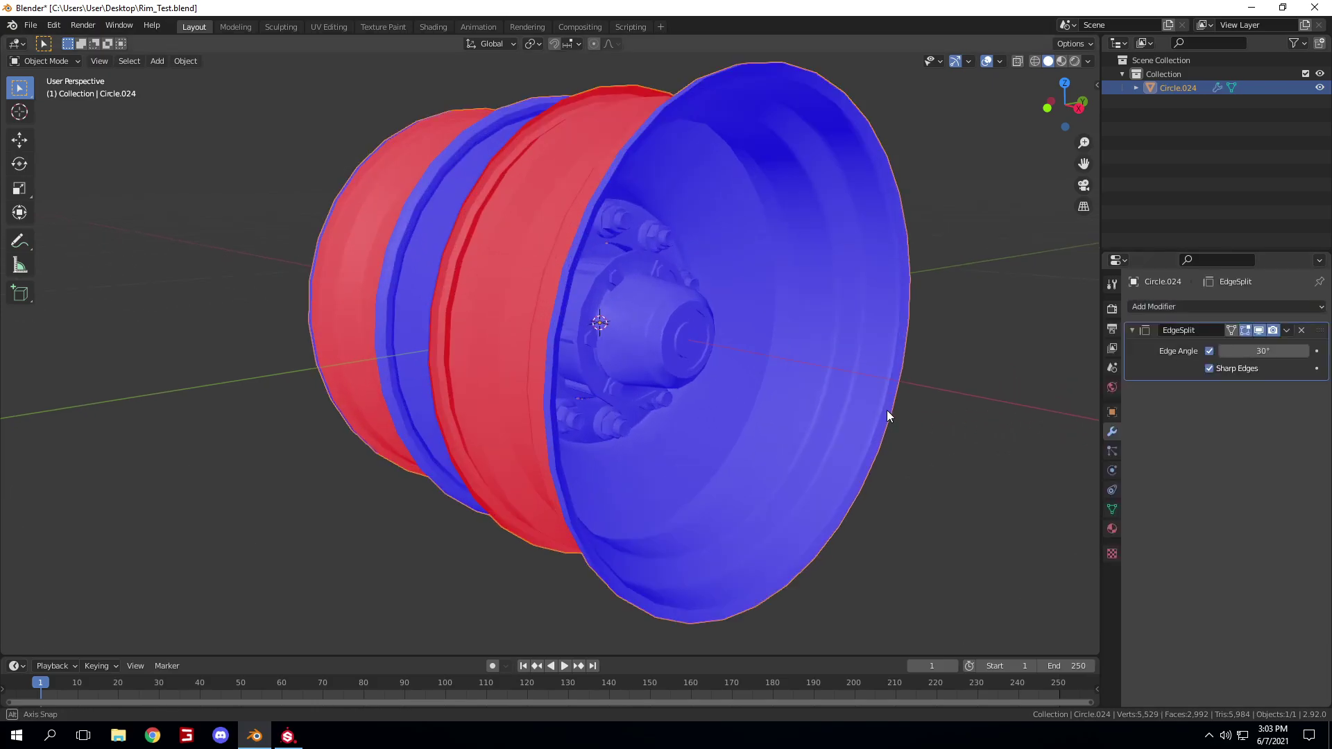
click(1286, 331)
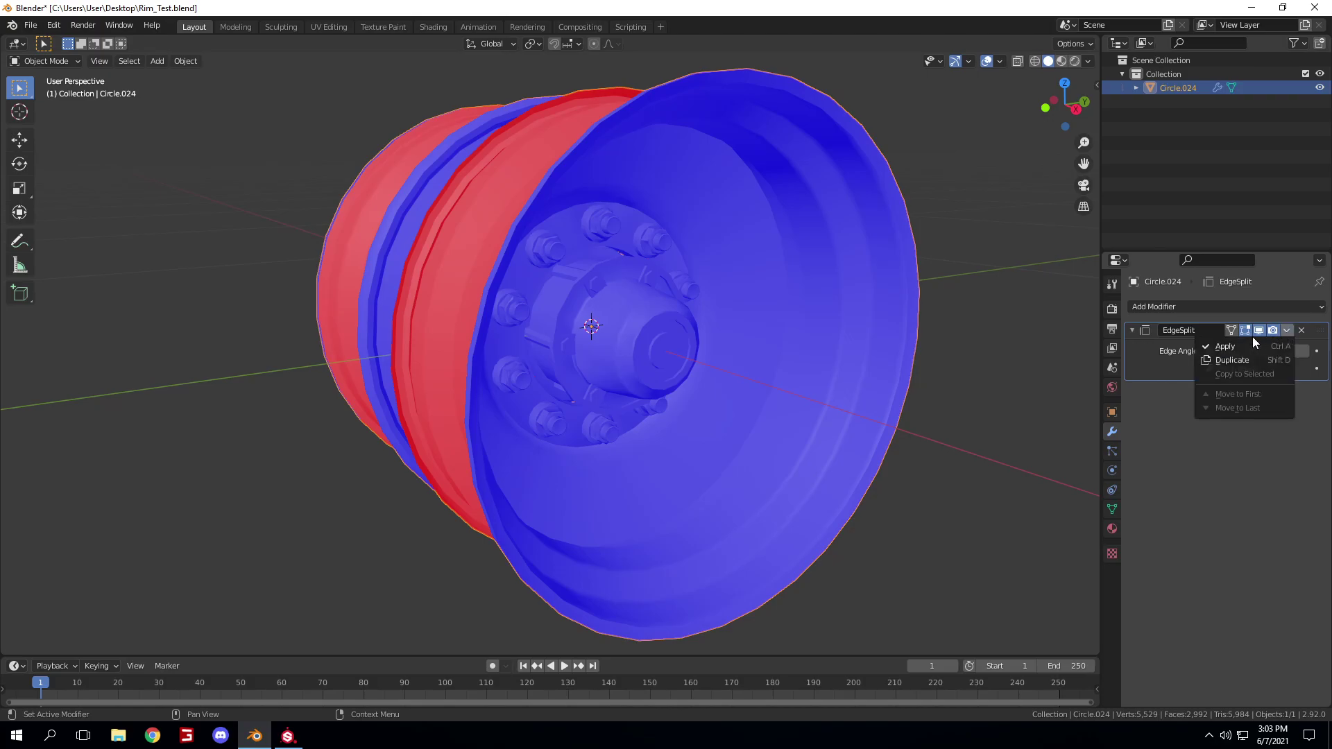
click(1225, 346)
mouse_move(881, 354)
middle_down()
mouse_move(824, 354)
mouse_move(859, 349)
middle_up()
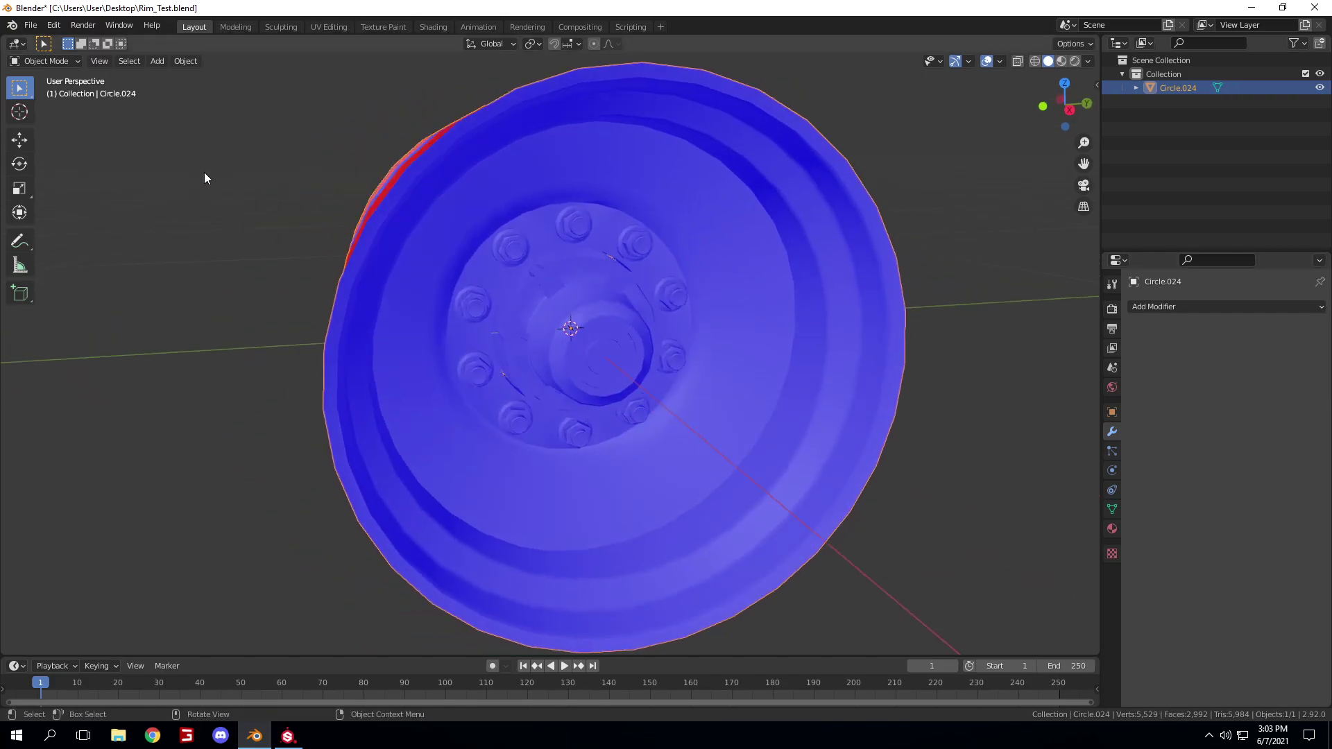
click(31, 25)
click(73, 116)
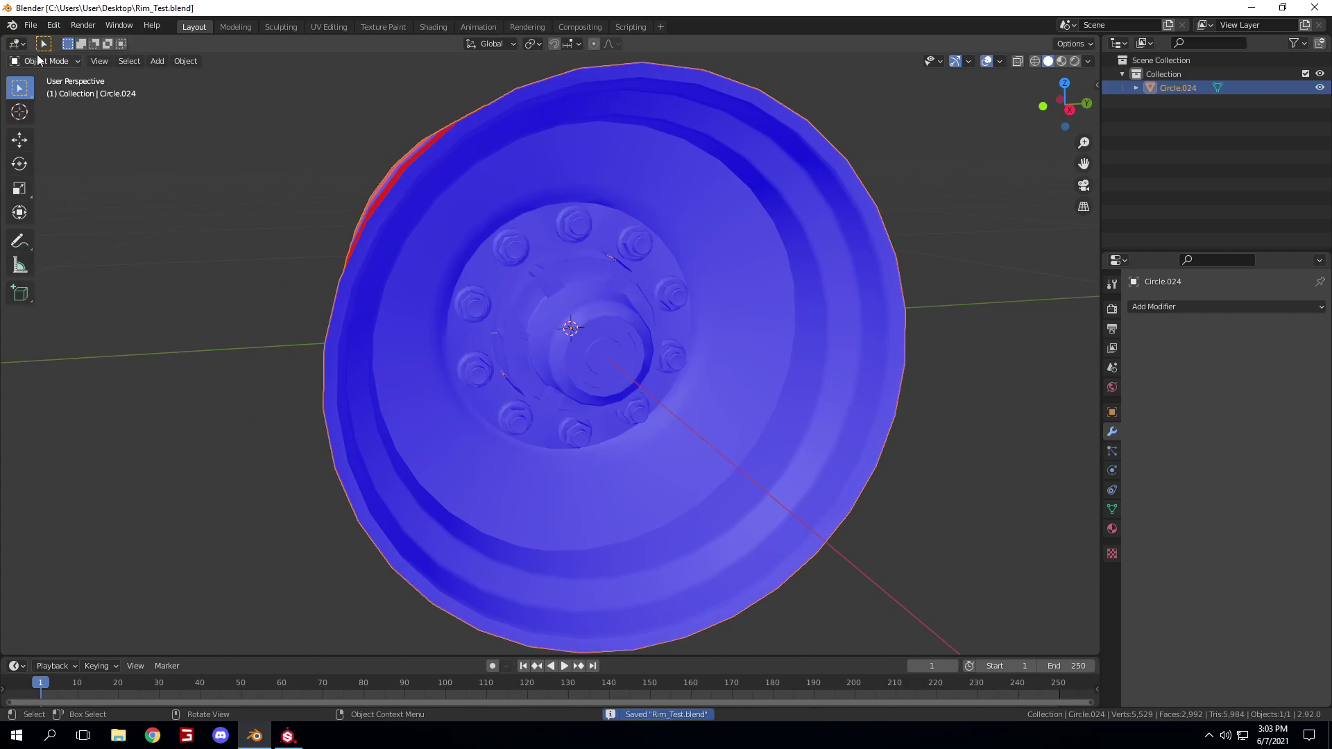
- Try to export the rim to the Desktop as Rim_Test.i3d with the Selected Objects option
click(29, 27)
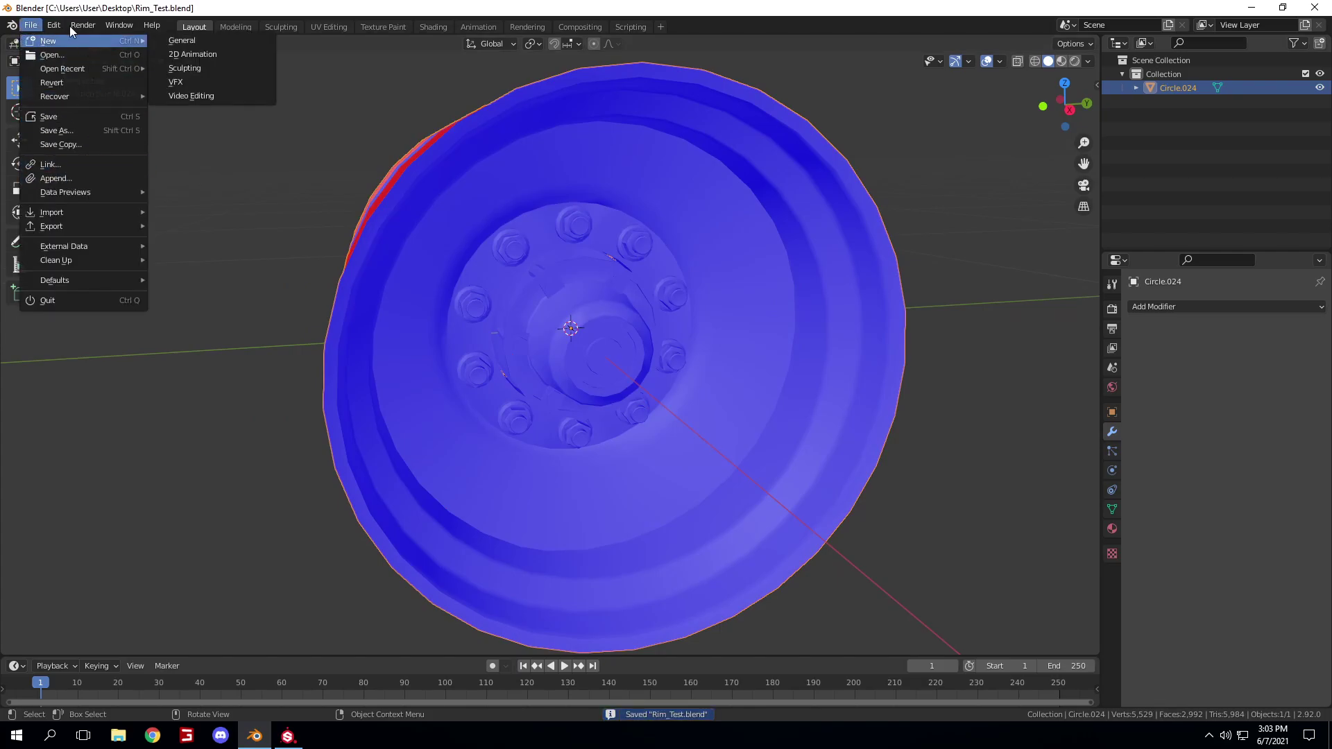
click(29, 30)
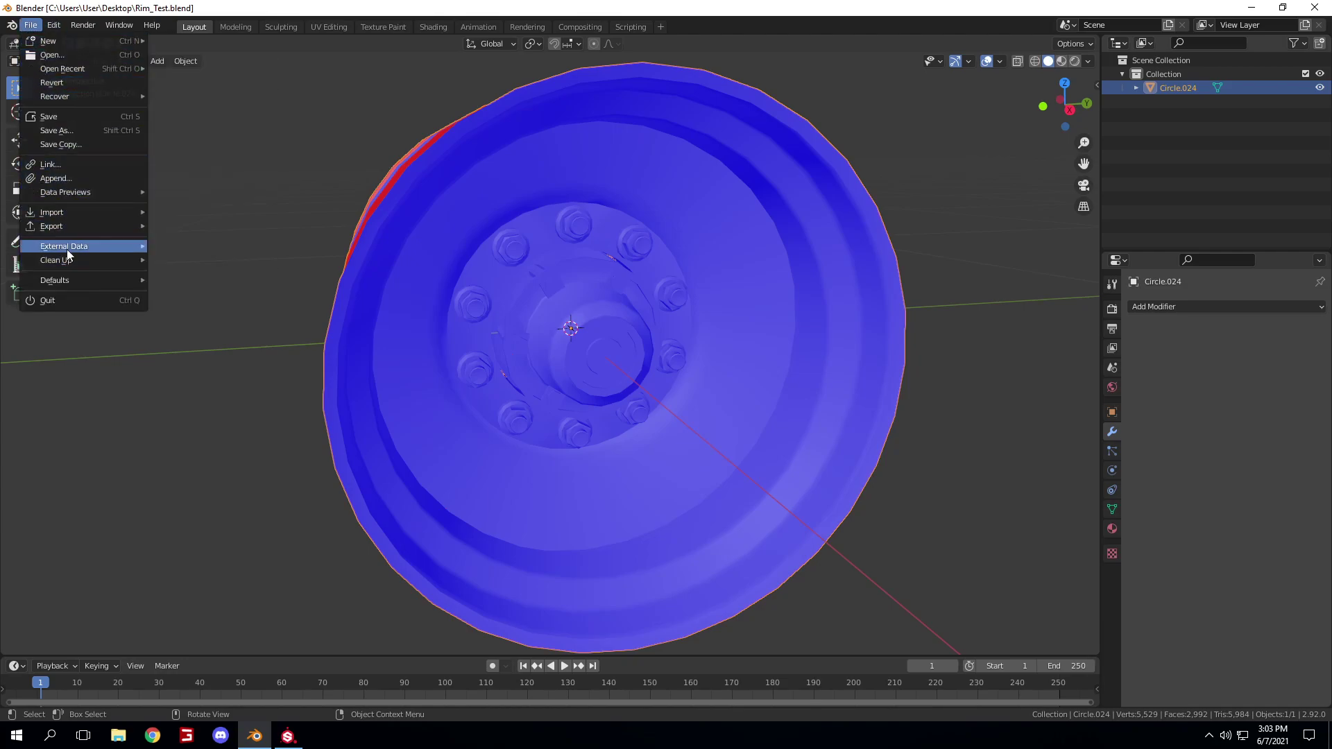
mouse_move(71, 227)
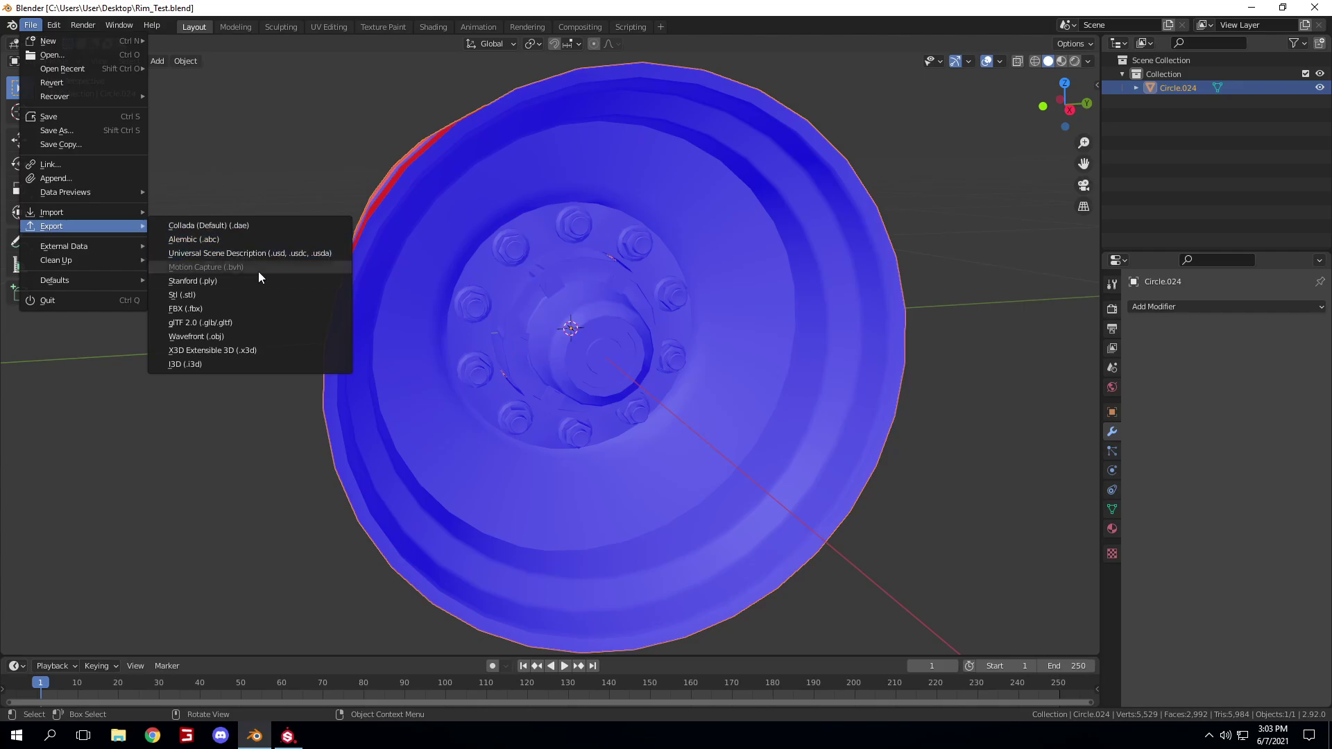
click(247, 362)
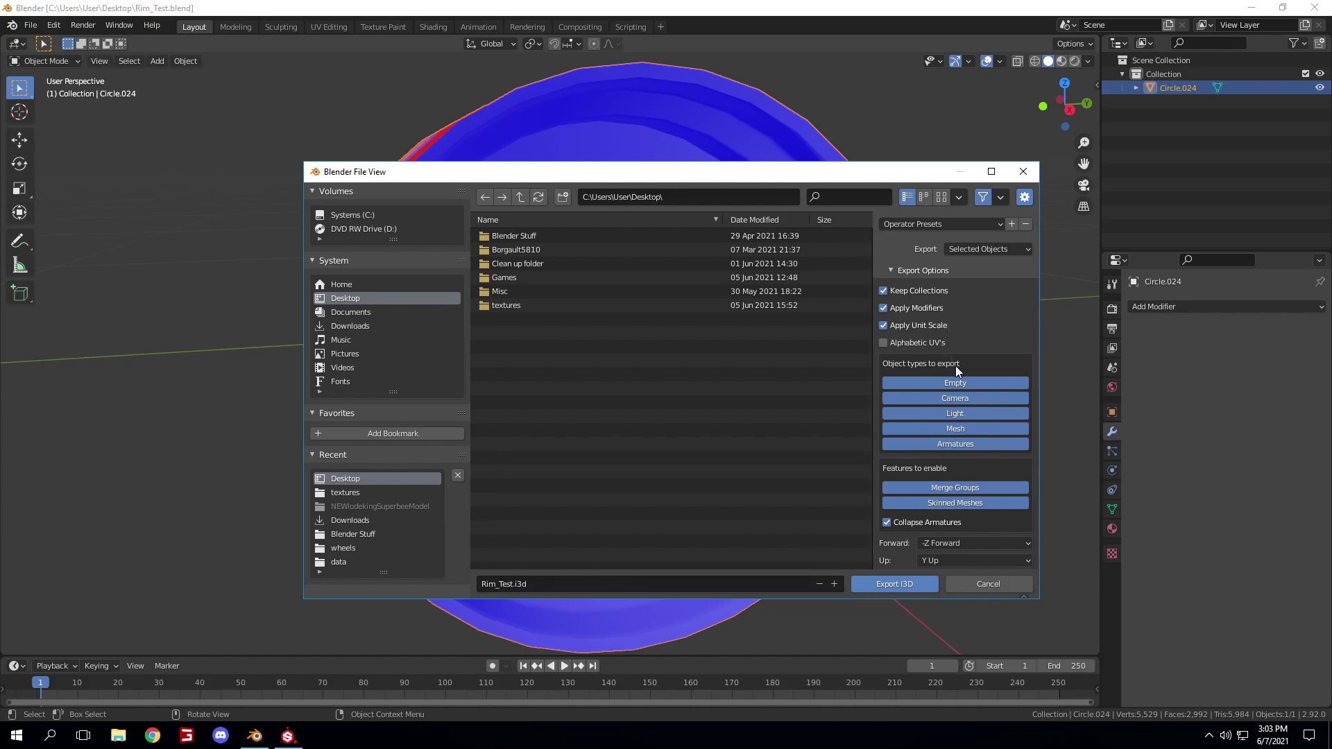
scroll(955, 365, down, 6)
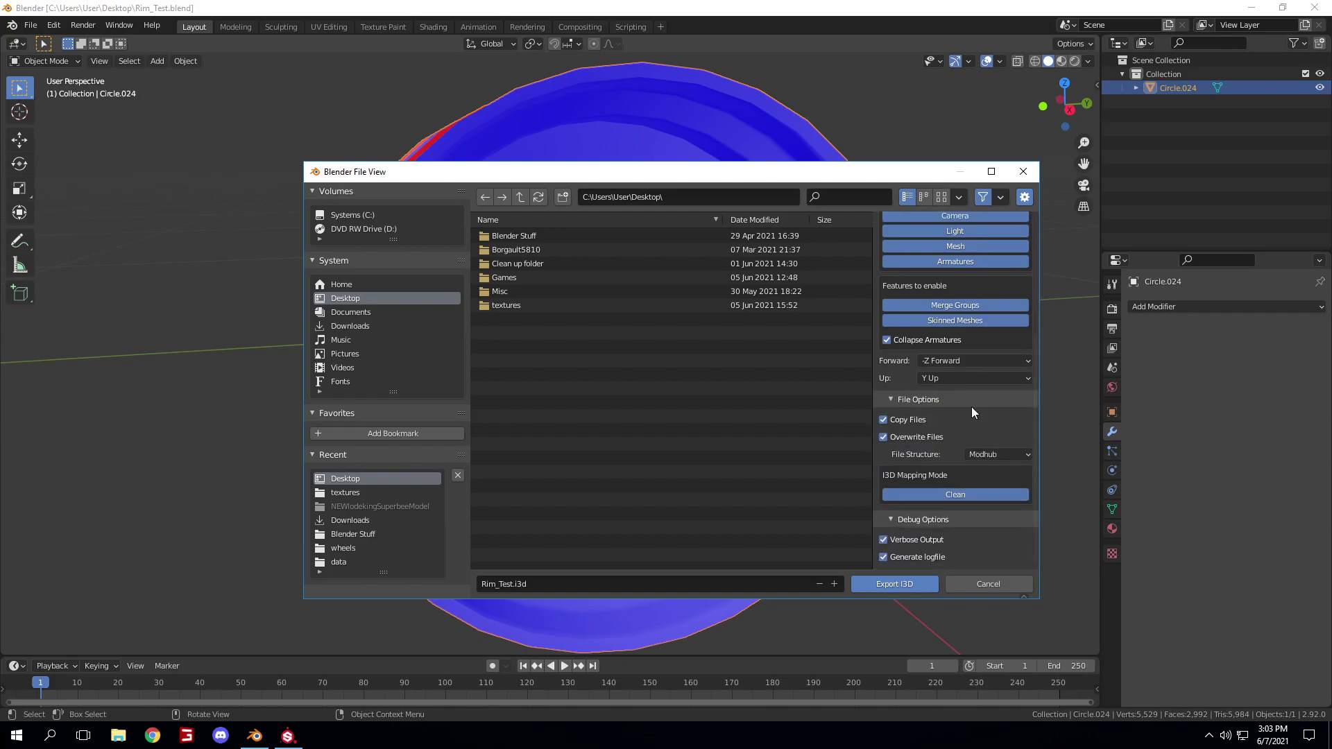
scroll(922, 501, up, 6)
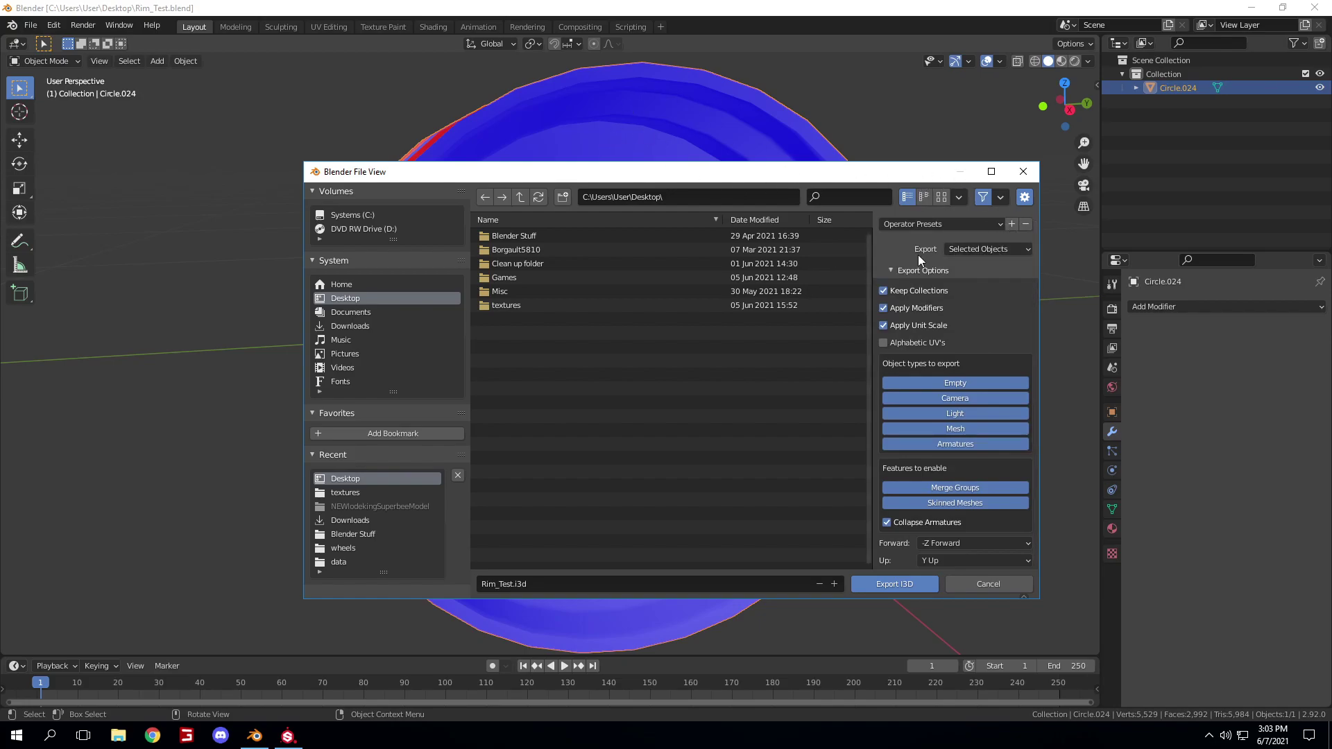
click(988, 251)
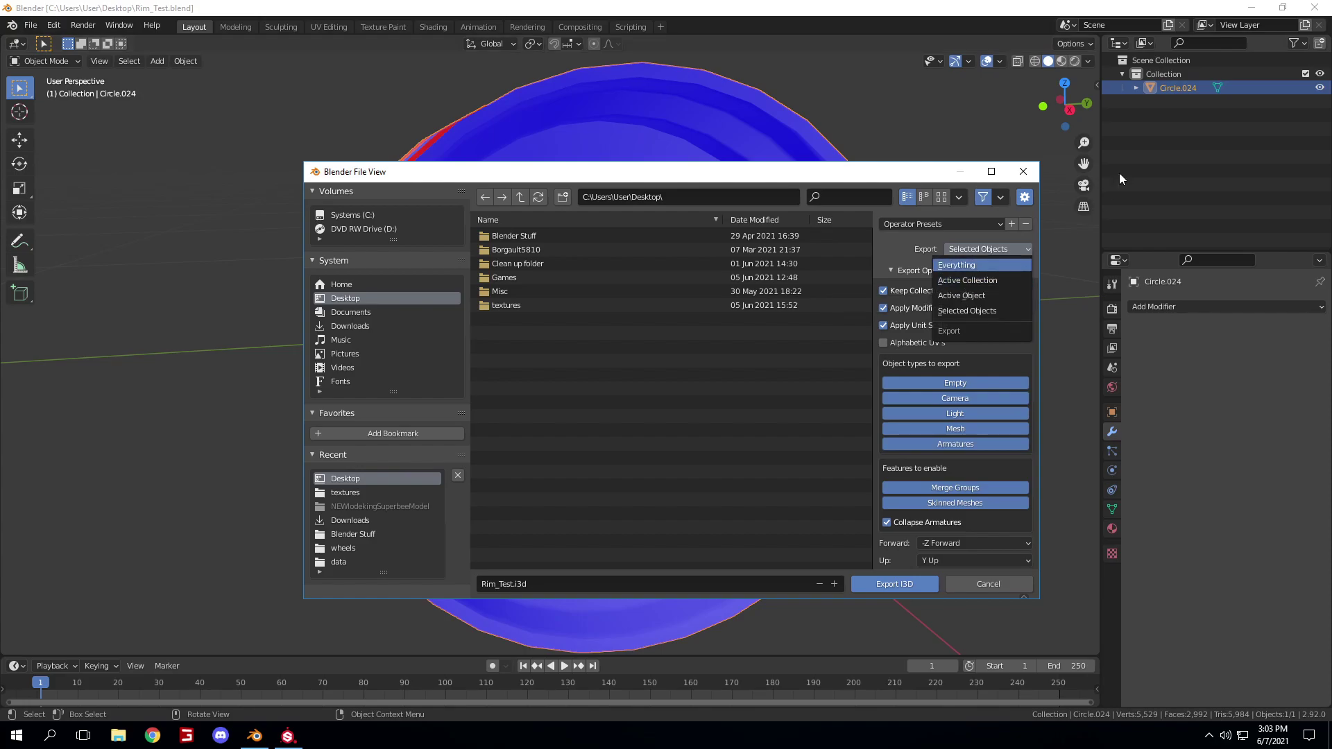
click(1157, 74)
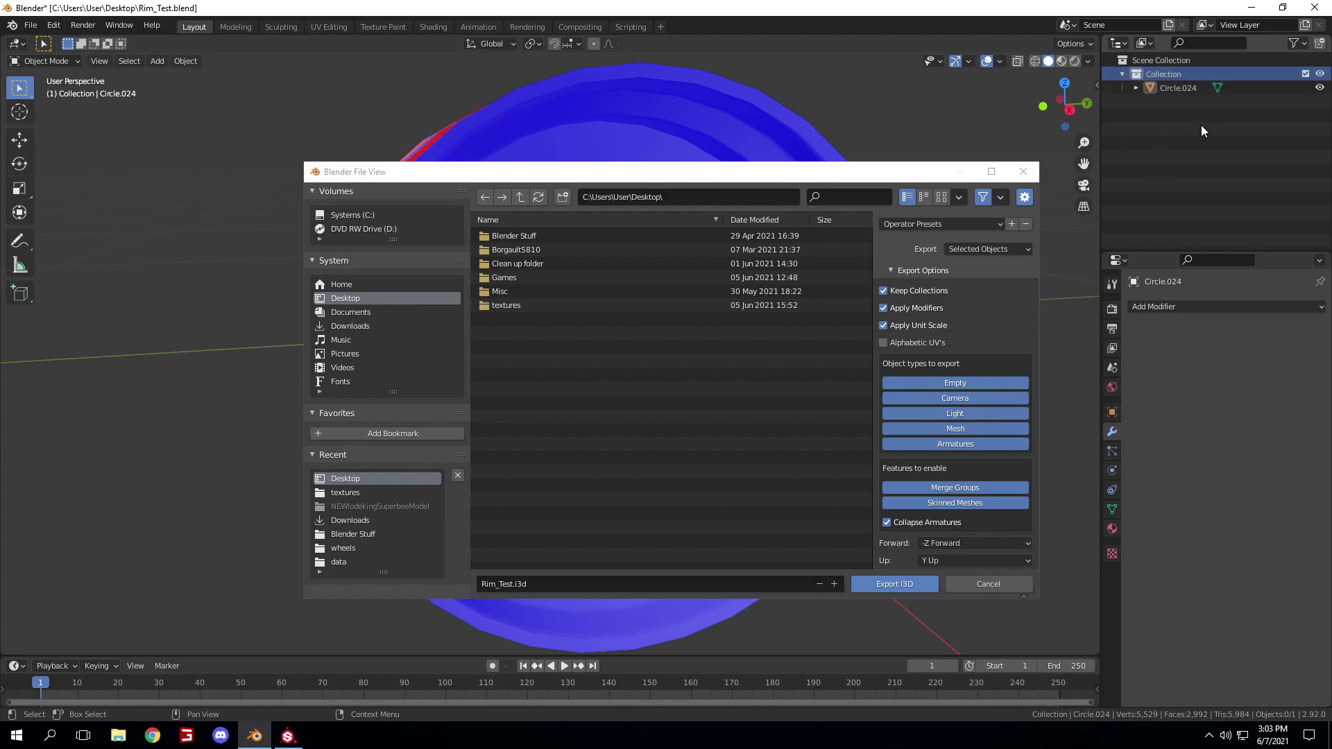
click(976, 248)
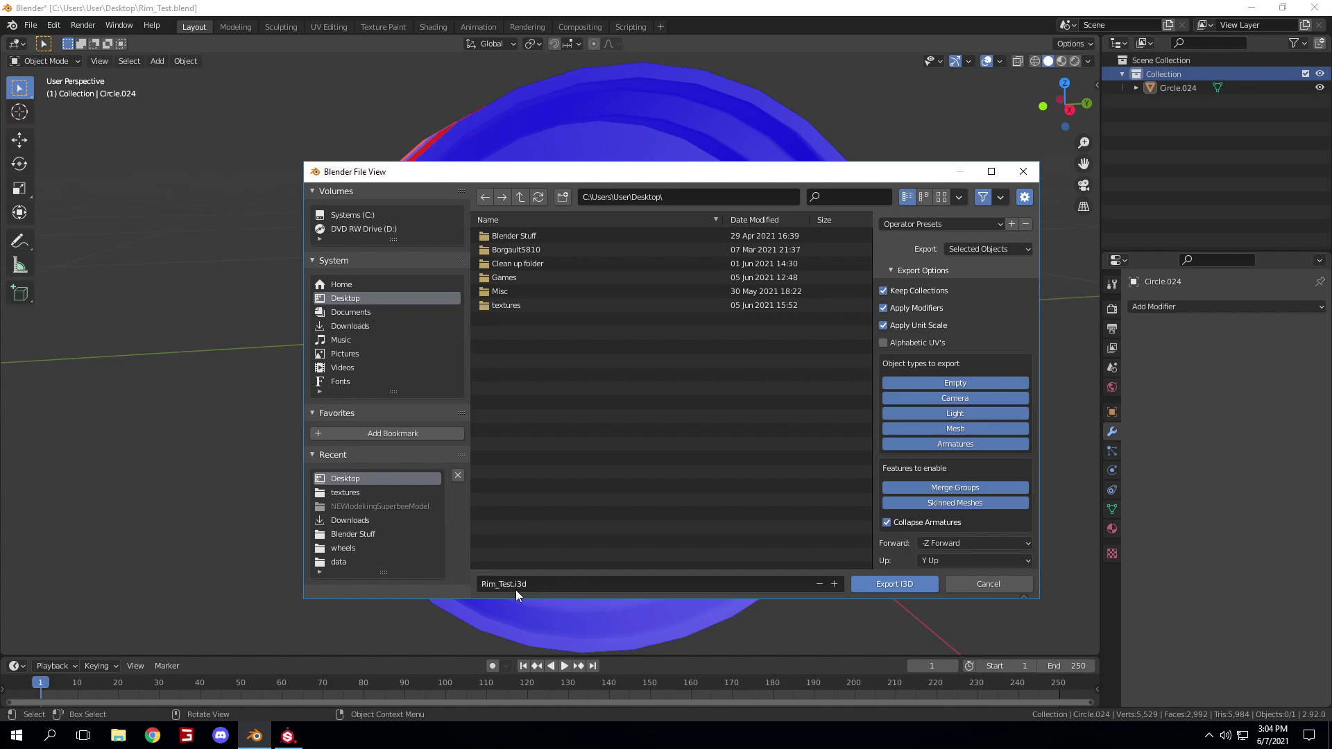
click(885, 585)
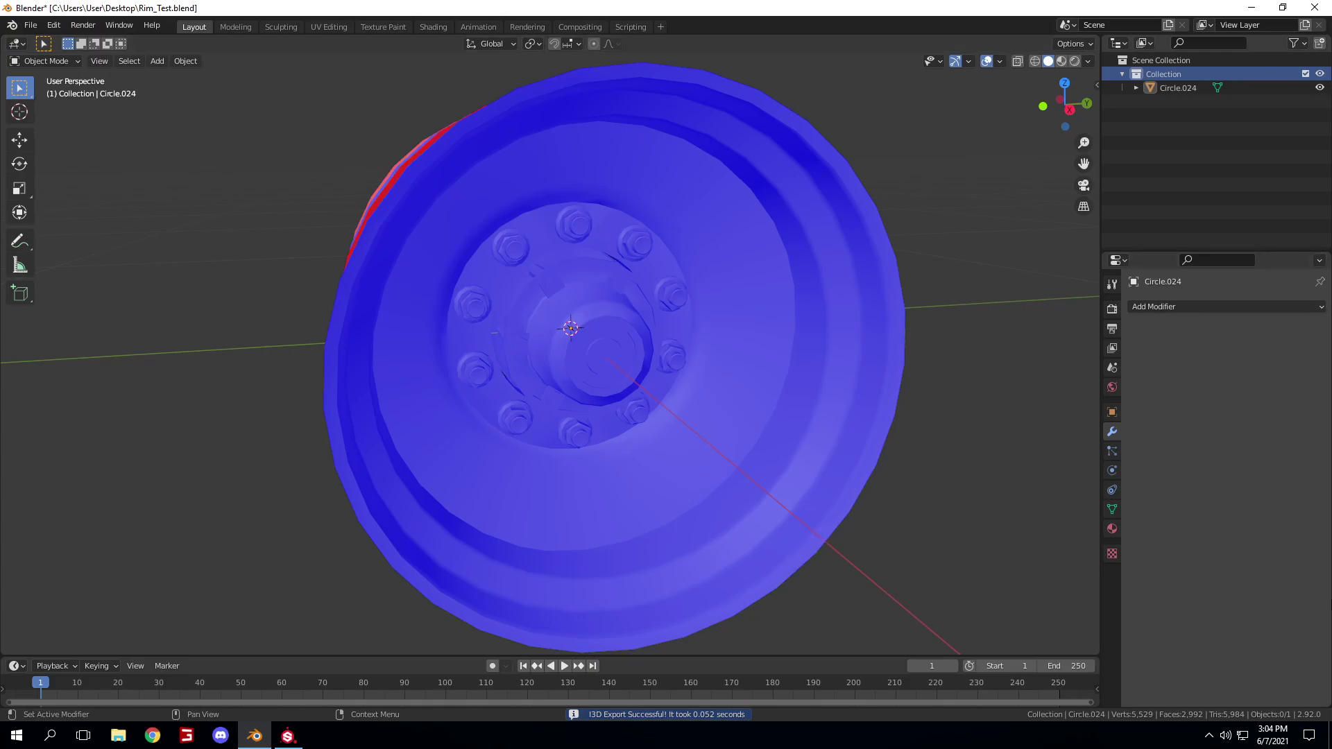
- Show the desktop, try to open the exported Rim_Test i3d file, and read its export log
click(1251, 7)
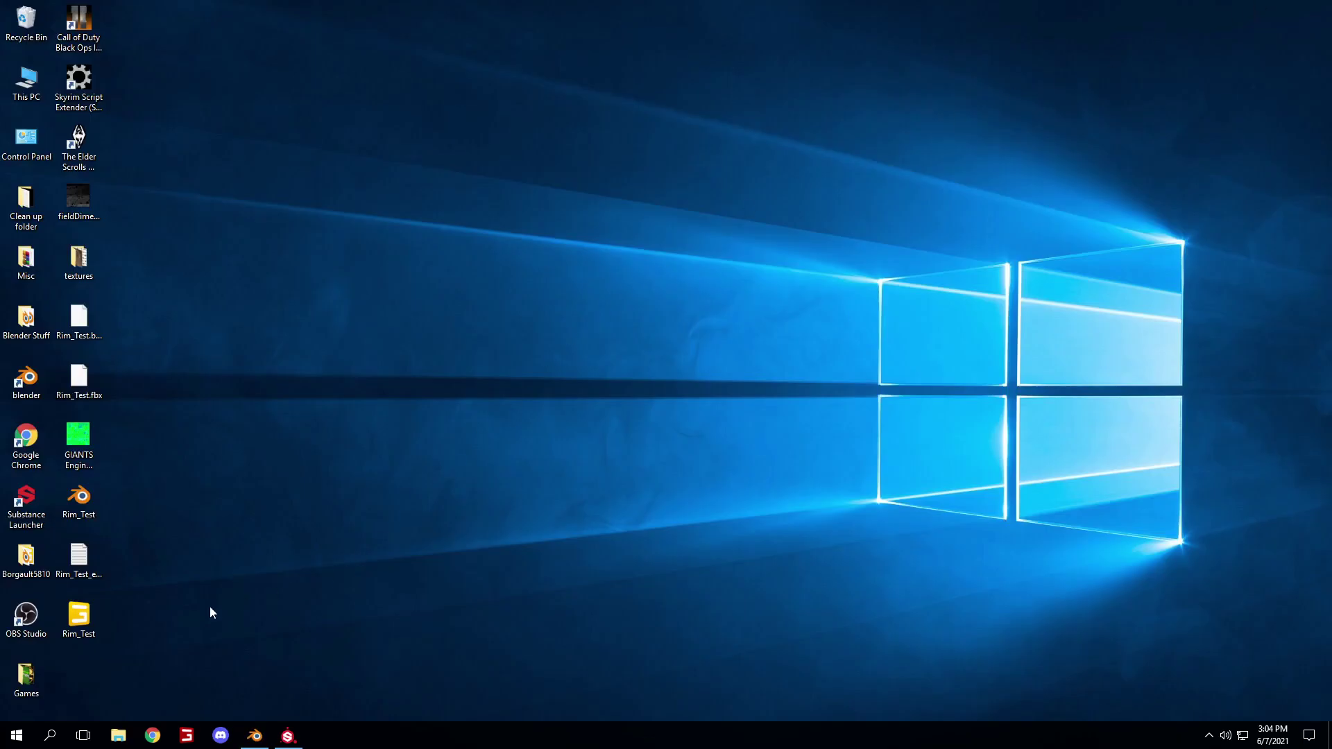
double_click(86, 628)
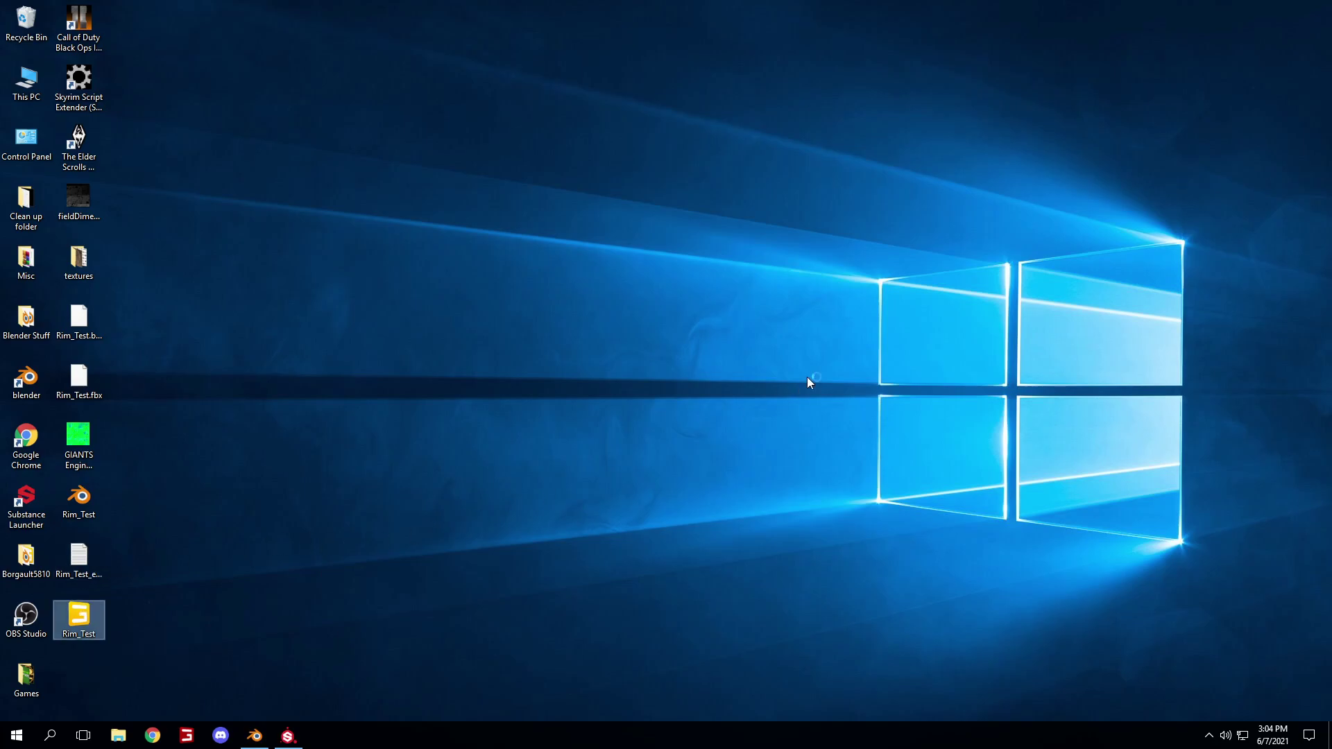
click(858, 259)
double_click(85, 559)
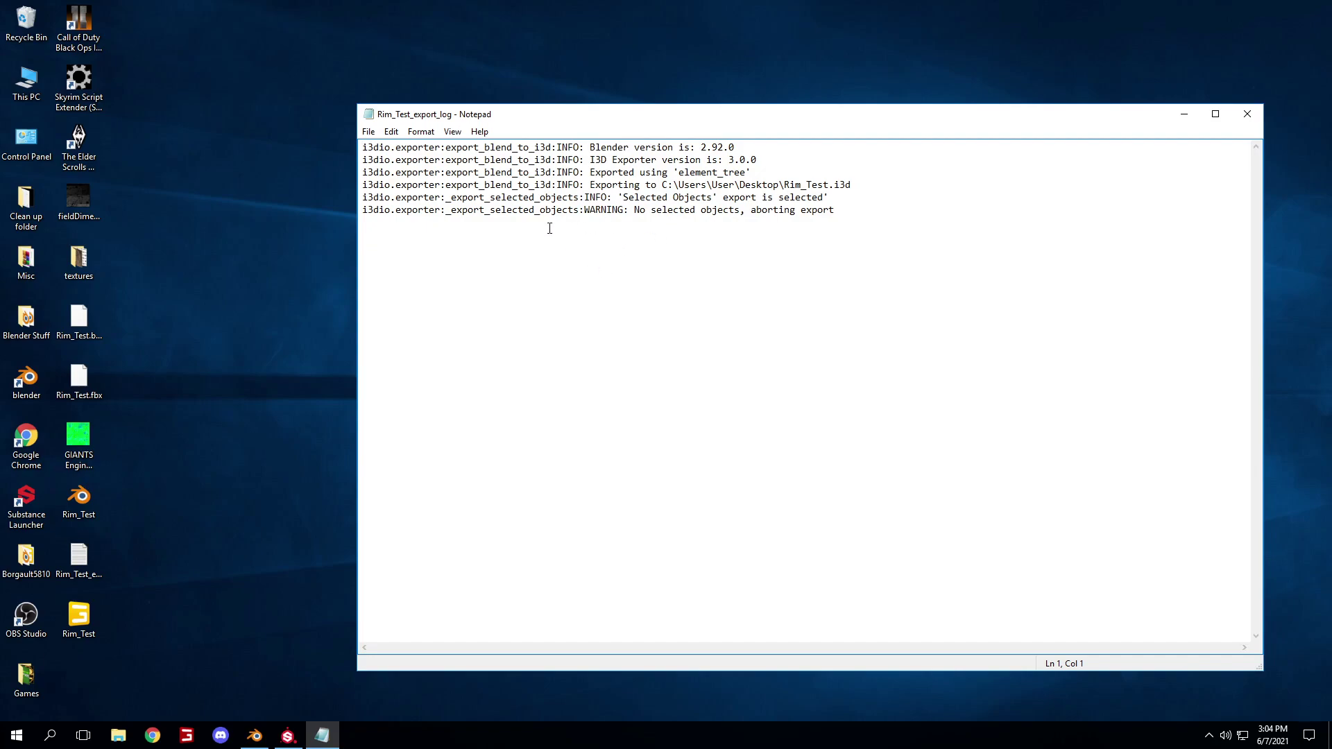
- Switch to Blender, reselect the Circle.024 rim object, and begin another I3D export
click(254, 735)
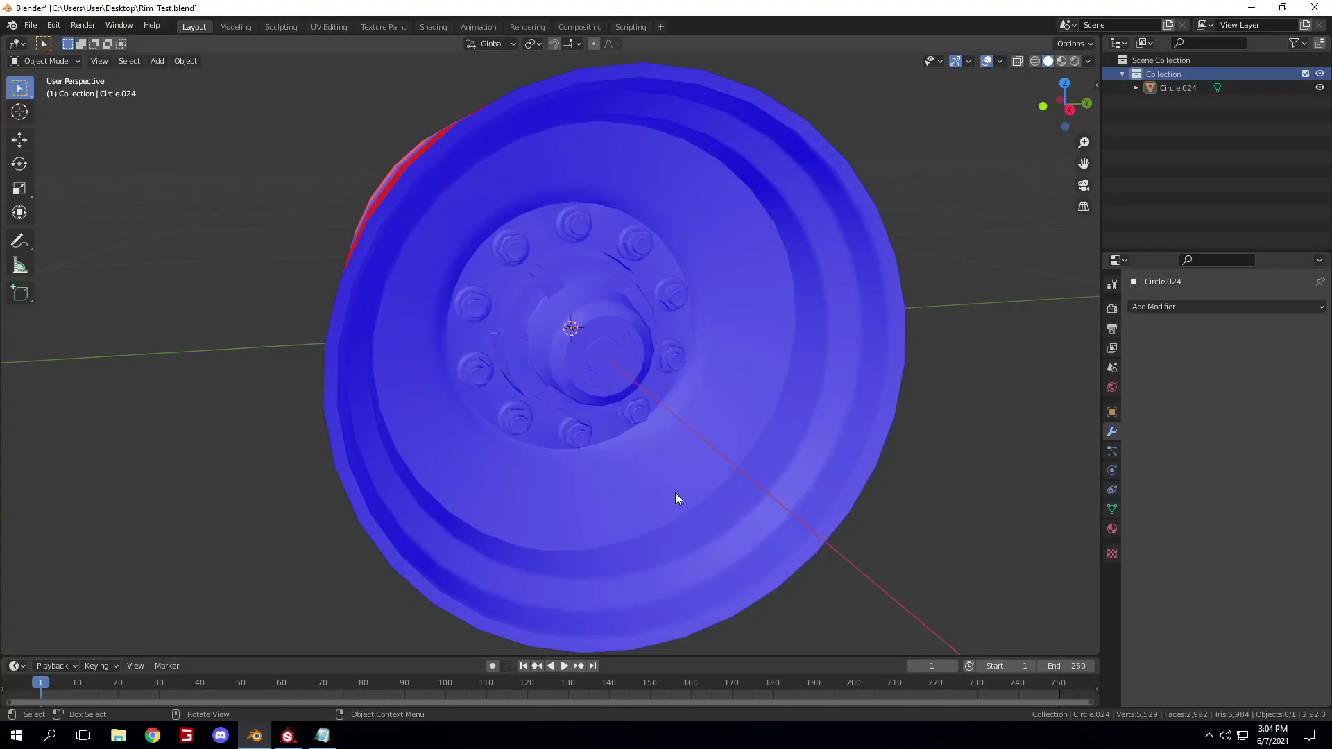
click(31, 25)
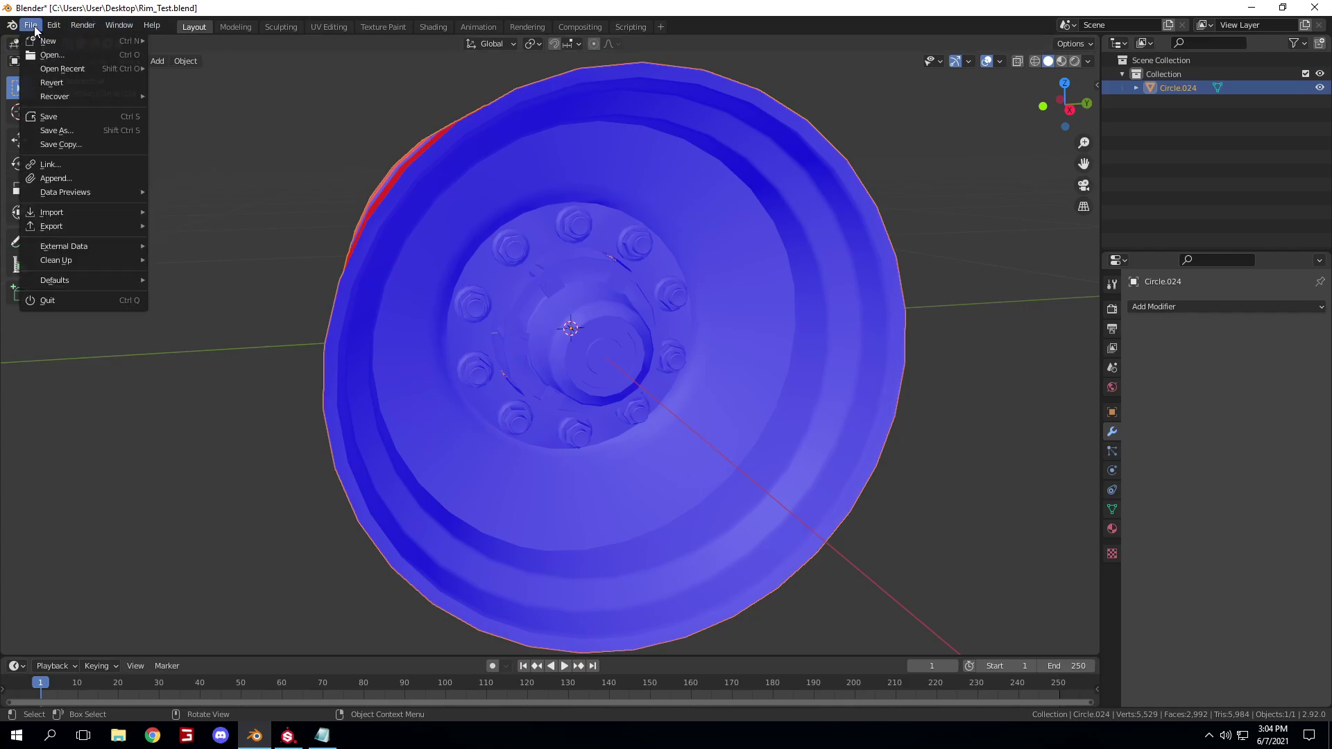
mouse_move(78, 228)
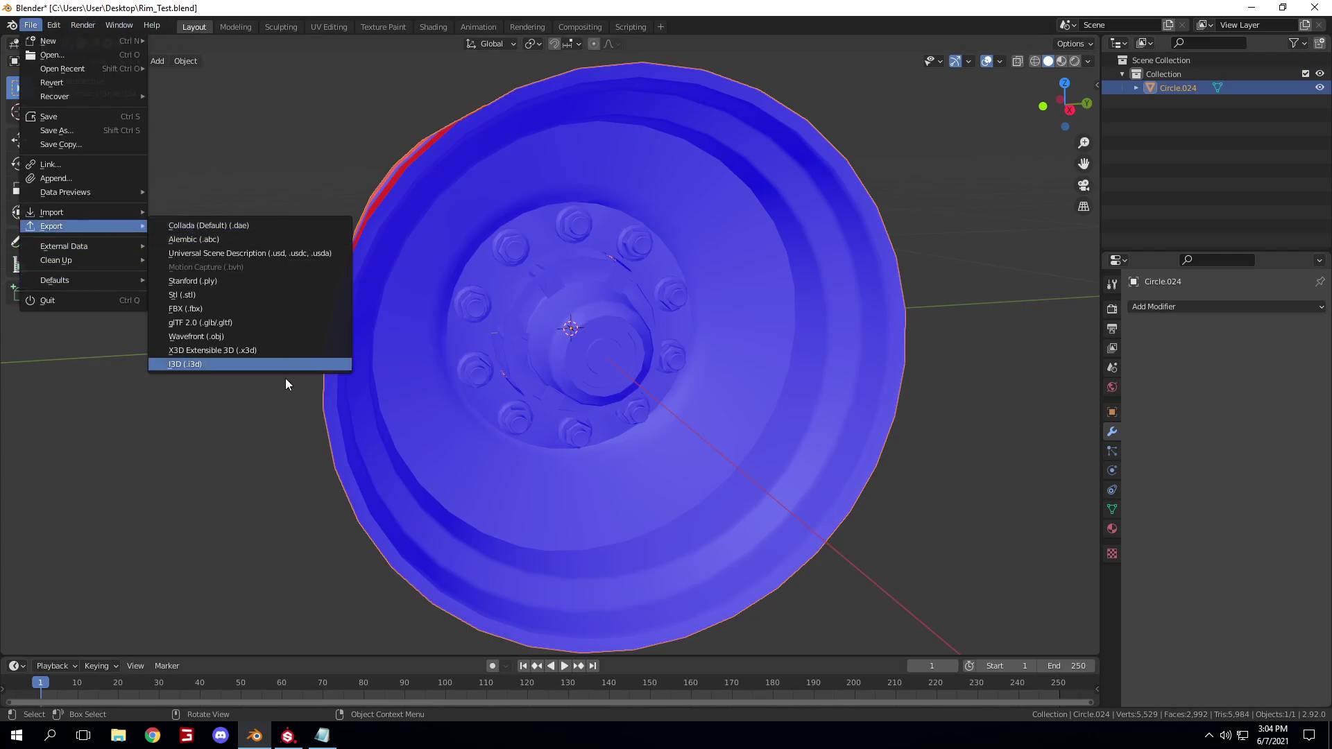
click(297, 365)
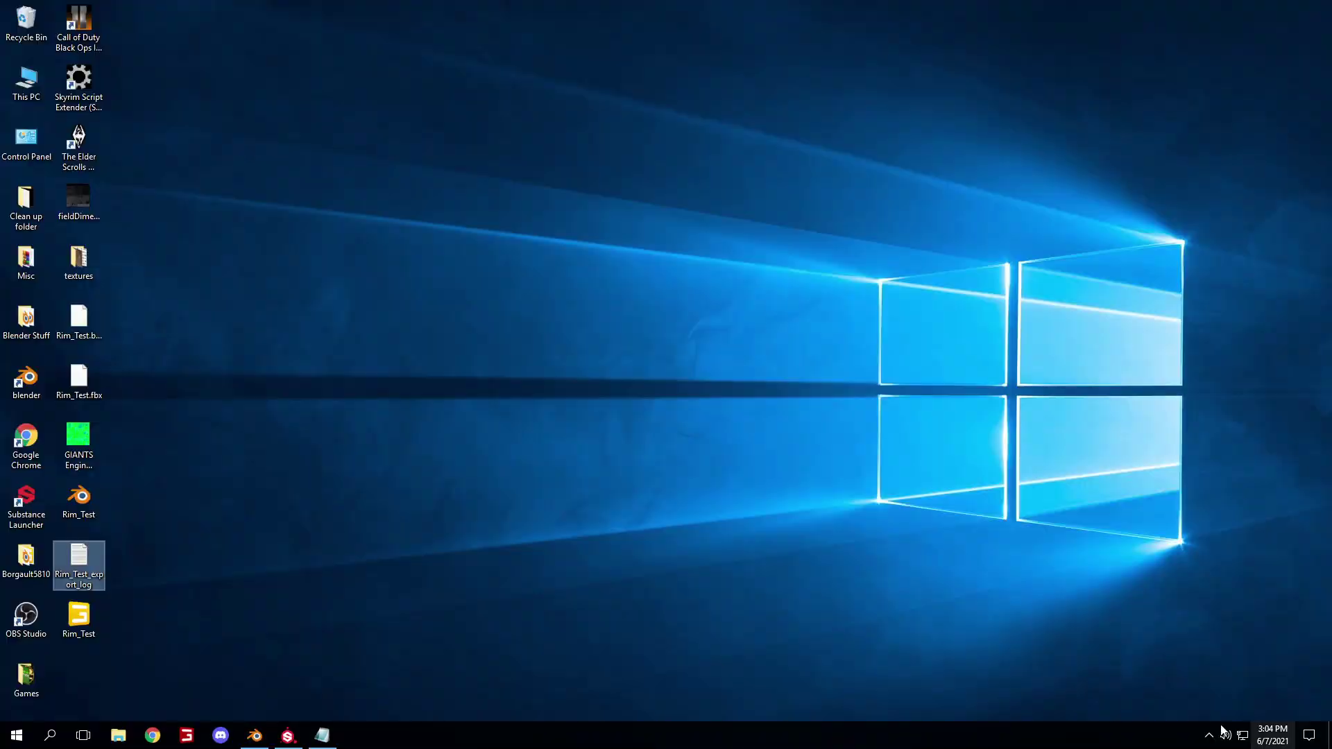
- Delete the earlier export log and Rim_Test i3d from the desktop, and export the selected rim as Rim_Test.i3d
key(Delete)
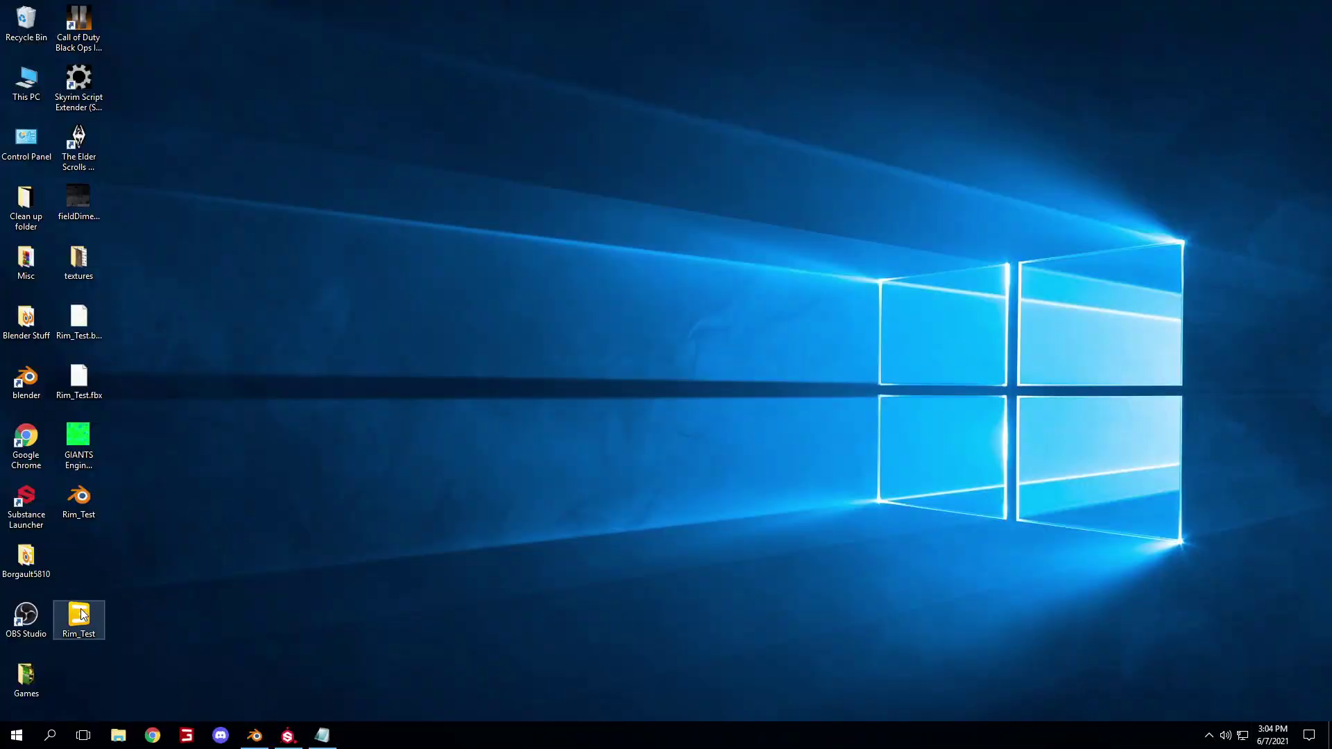
key(Delete)
click(259, 737)
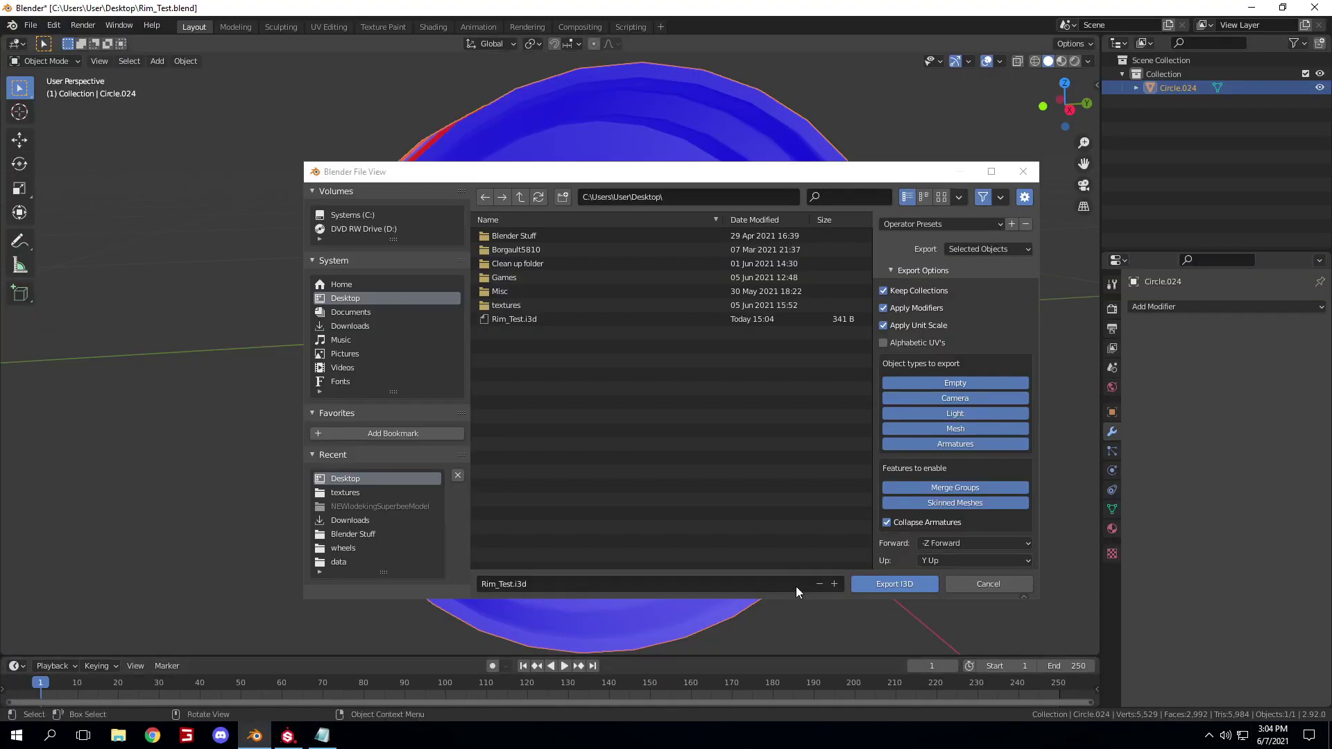
click(881, 586)
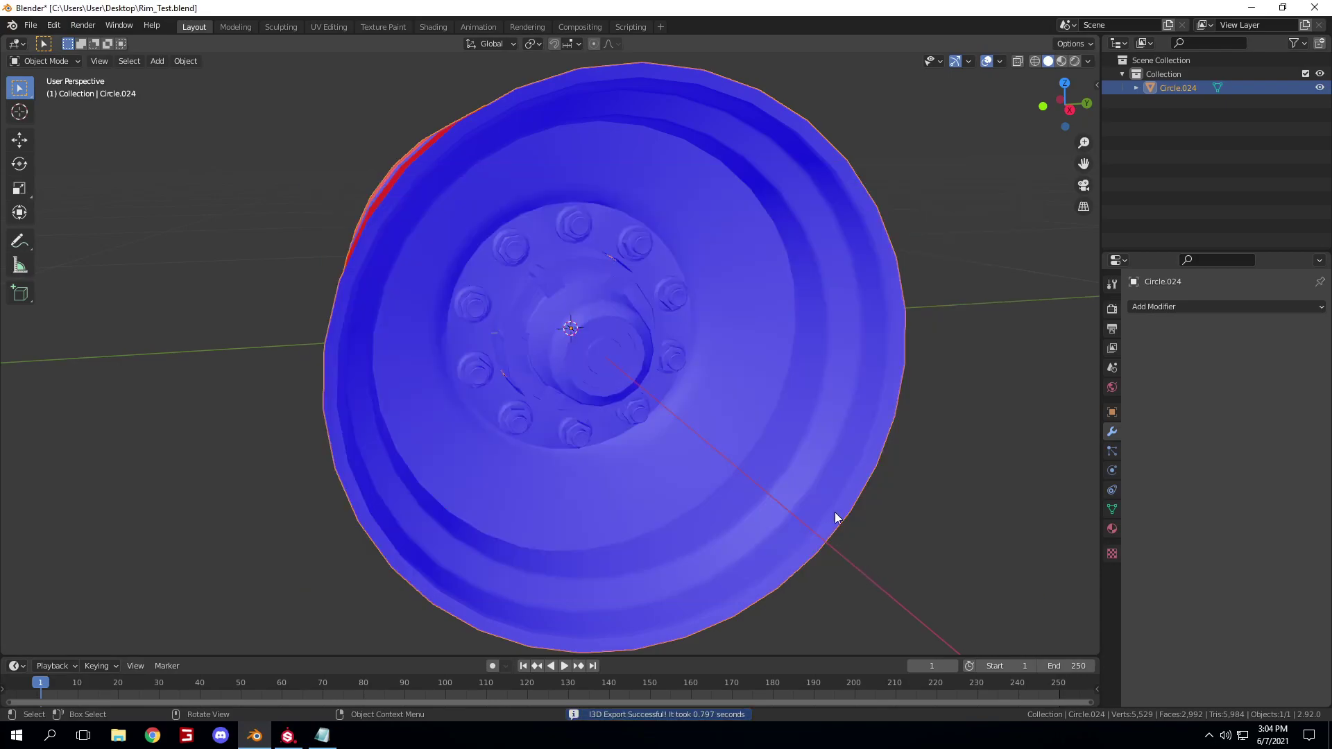
- Show the desktop, read the new Rim_Test export log, and close it
click(1330, 740)
double_click(86, 566)
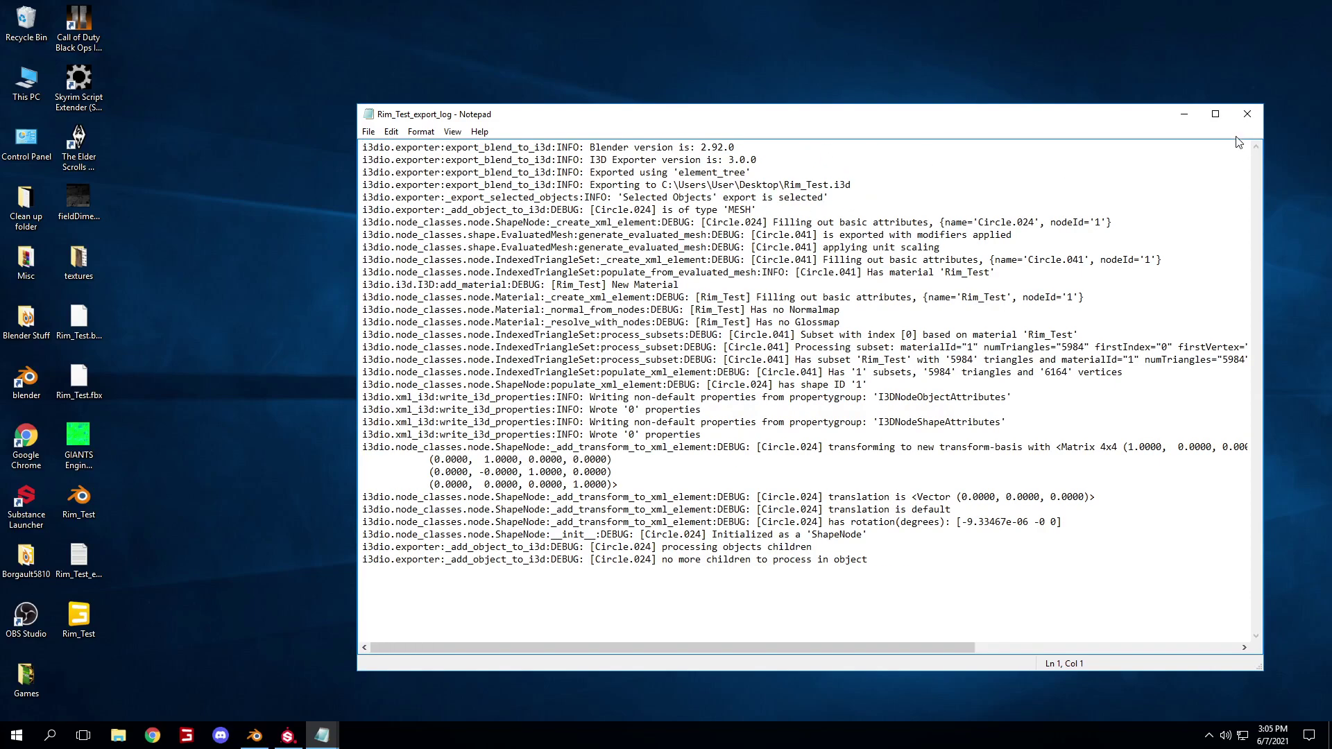
click(1246, 116)
- Open the exported Rim_Test i3d file from the desktop in GIANTS Editor and dismiss the update notice
double_click(97, 614)
double_click(610, 336)
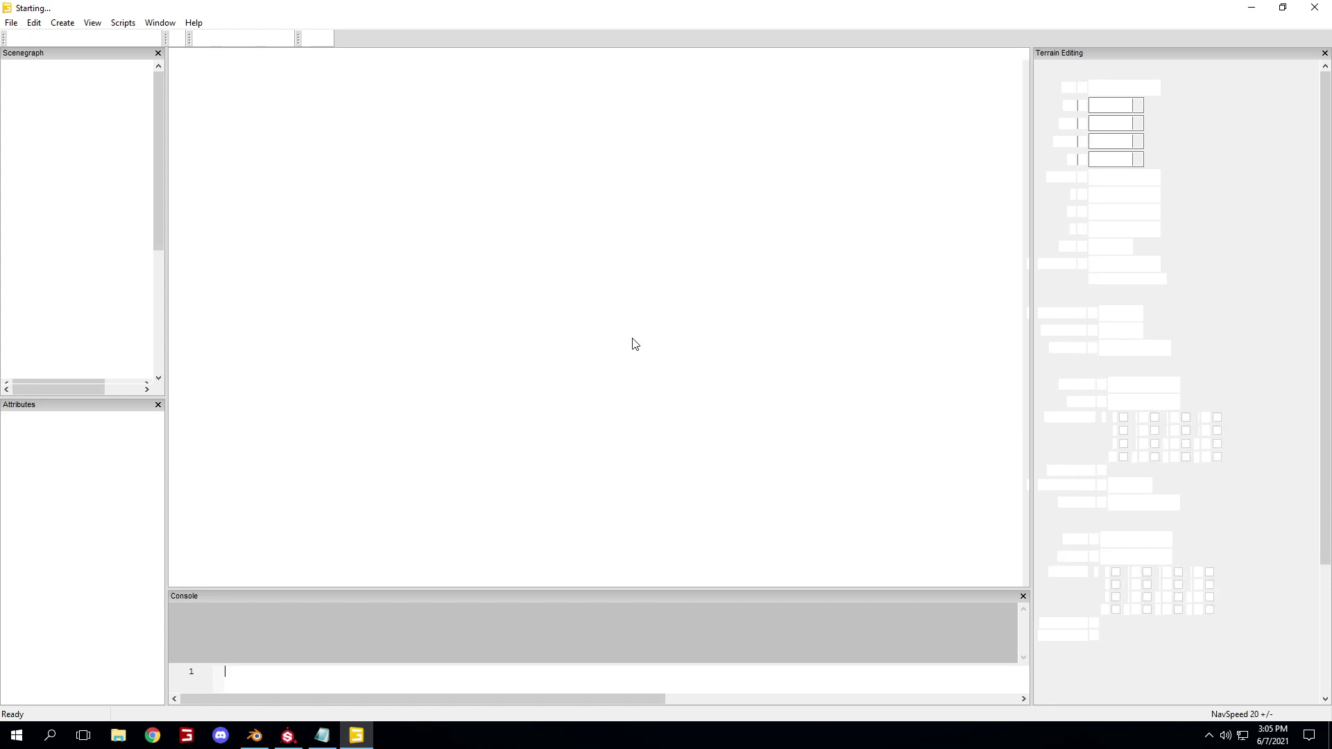
scroll(631, 339, up, 6)
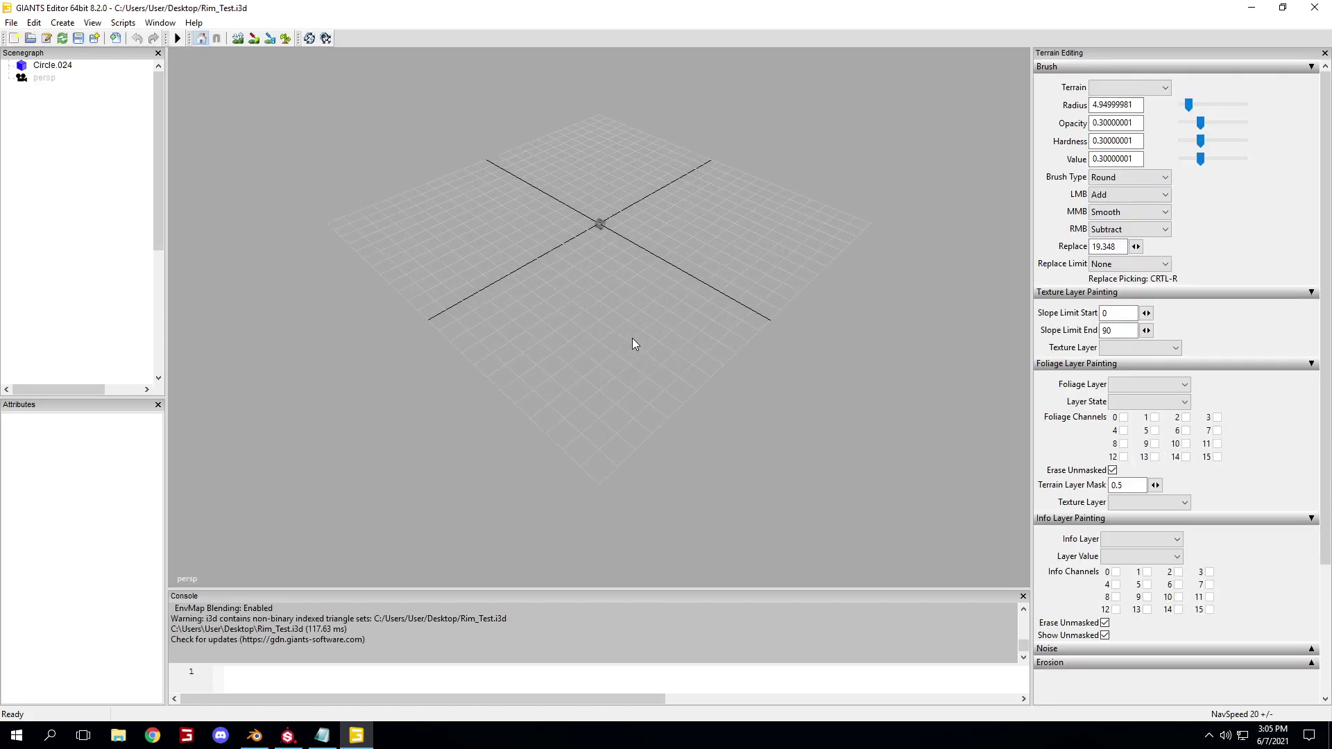
scroll(631, 340, up, 4)
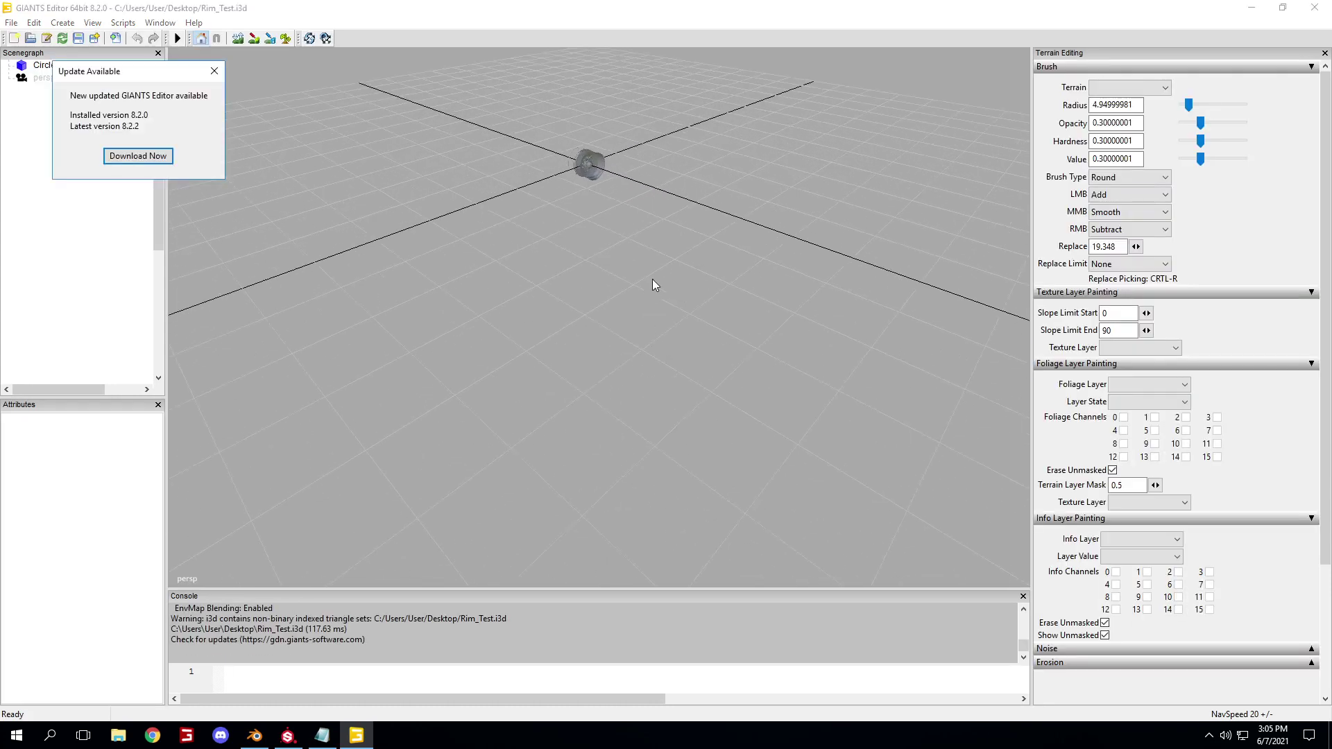
click(214, 71)
- Examine the imported rim's hub, bolts and outer shape up close and from several angles
scroll(643, 208, up, 8)
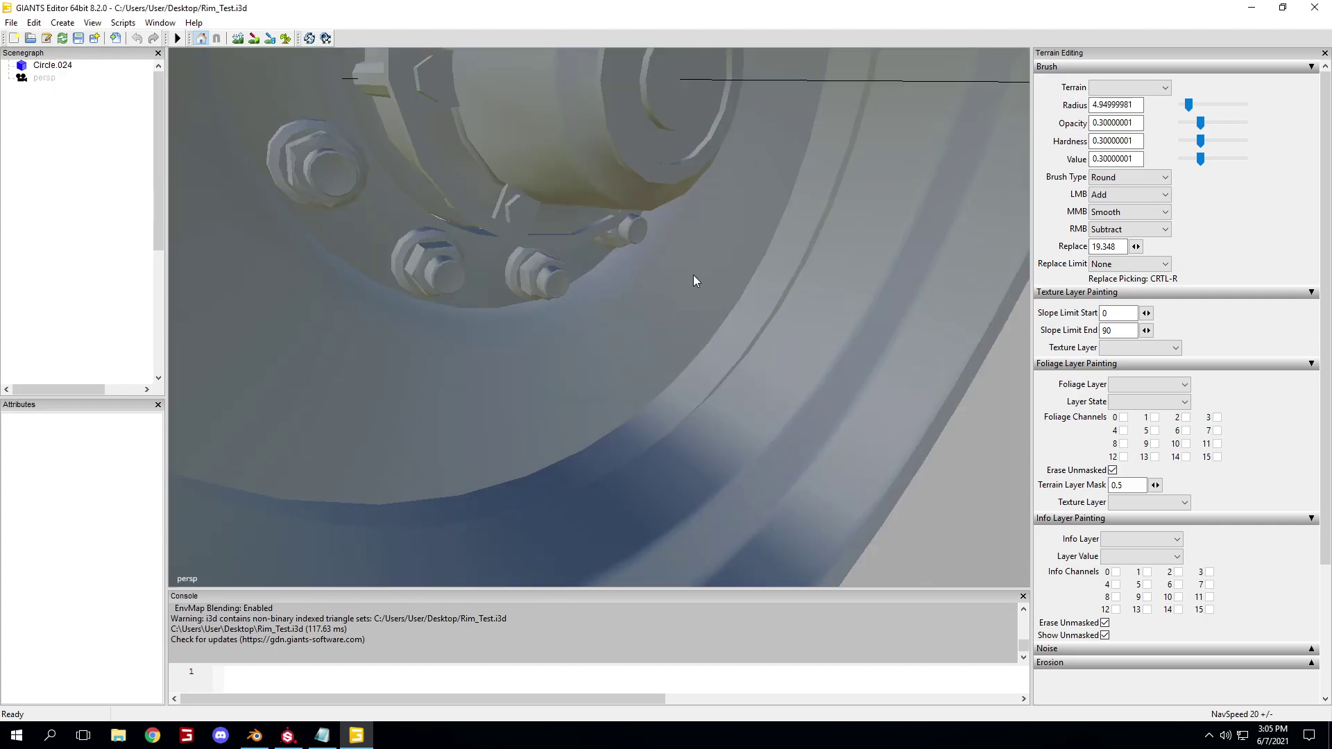
scroll(514, 248, down, 6)
alt+drag(693, 274, 573, 249)
scroll(679, 280, up, 6)
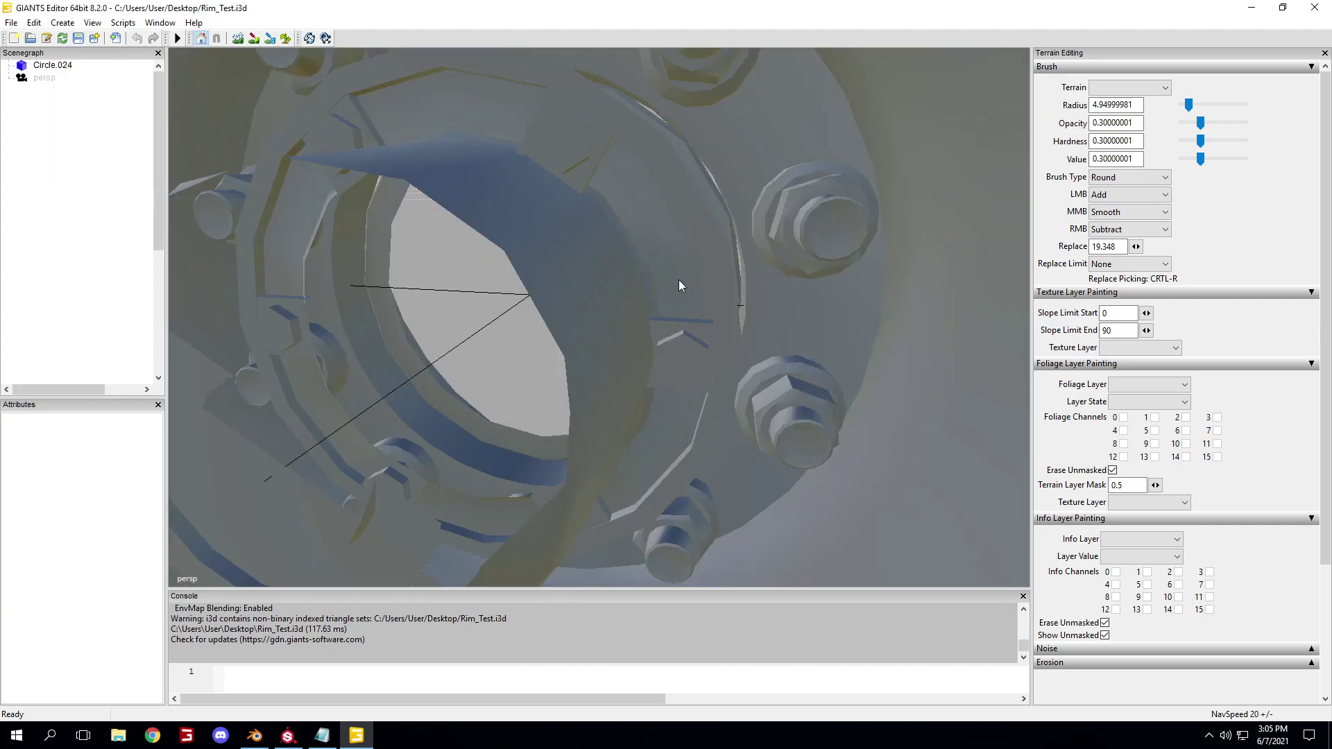
alt+drag(678, 280, 630, 265)
scroll(629, 265, down, 6)
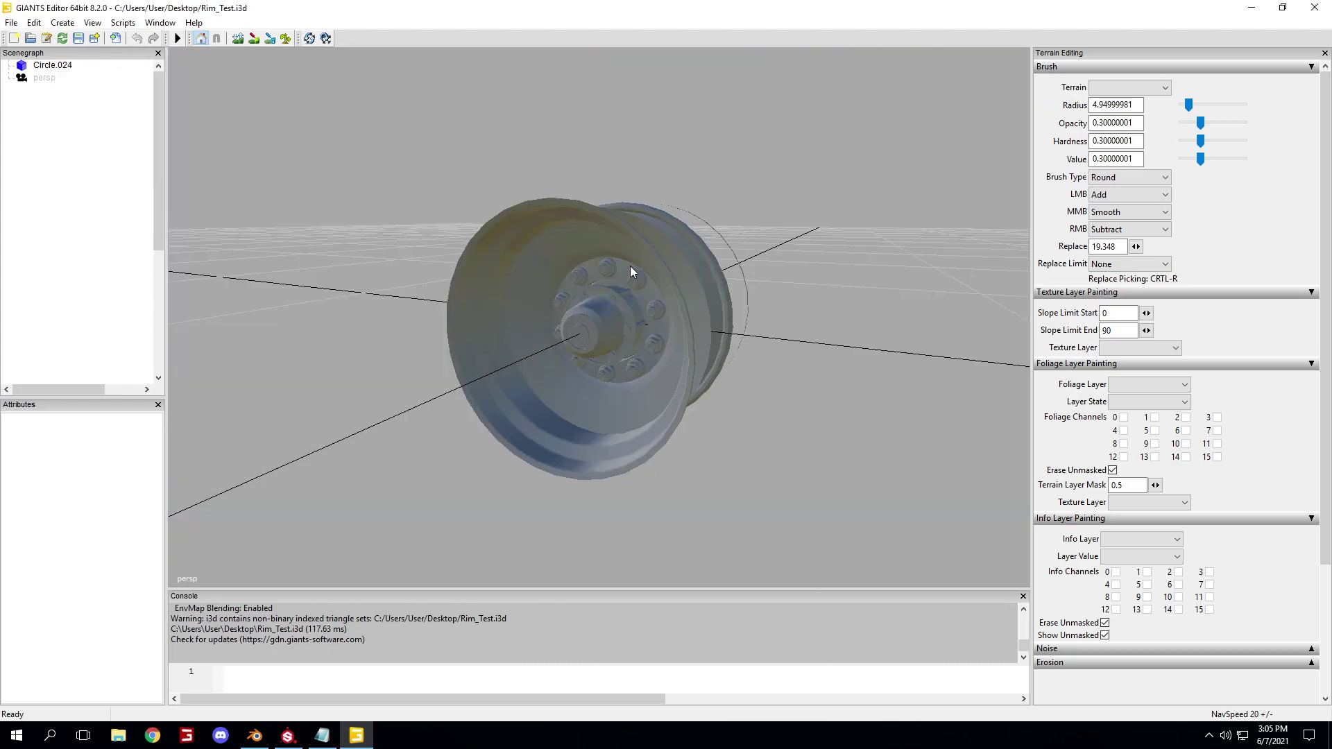
- Select the Circle.024 rim in the scene and focus the view on it
click(643, 312)
alt+drag(623, 324, 434, 359)
scroll(434, 359, down, 10)
mouse_move(514, 361)
alt+mouse_down()
mouse_move(623, 379)
mouse_move(527, 346)
alt+mouse_up()
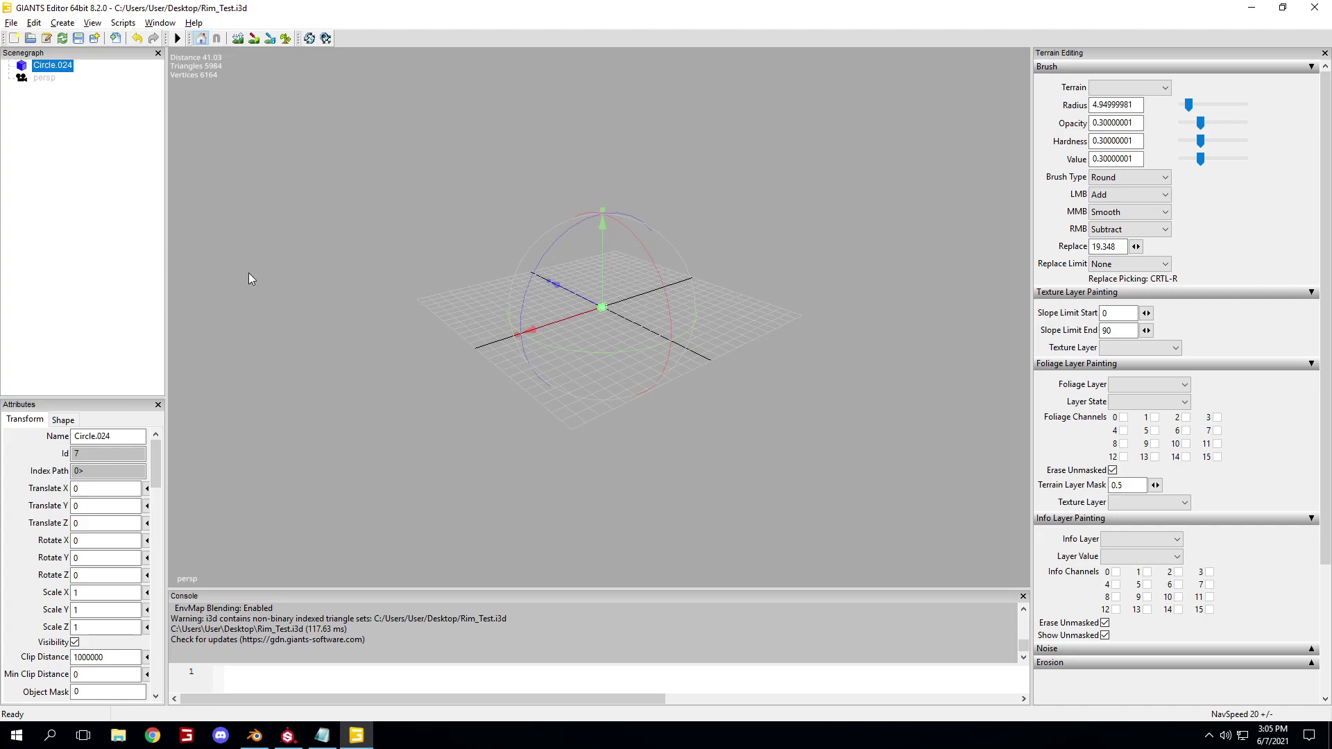
key(f)
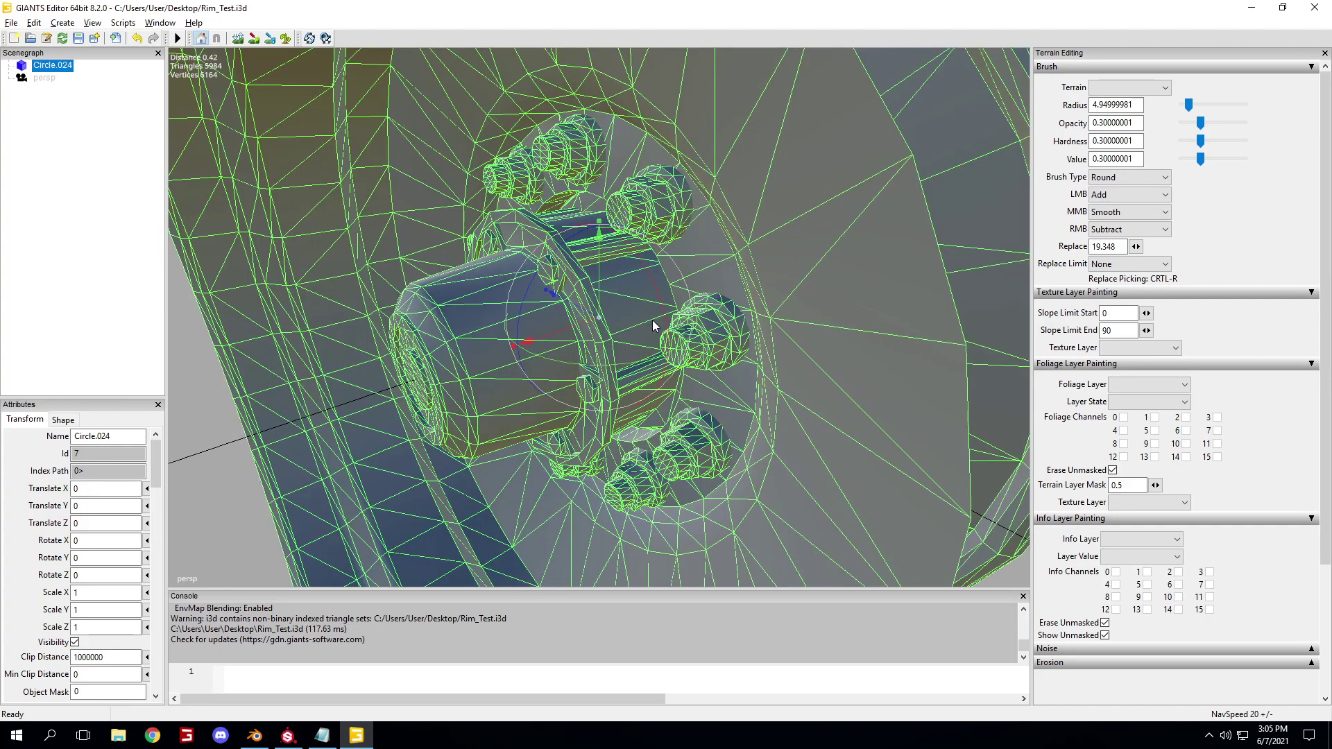
- Show the material editing settings for the selected rim, close the terrain editing settings, and expand the custom shader section
scroll(652, 319, down, 5)
scroll(730, 319, up, 4)
alt+drag(730, 319, 787, 323)
scroll(817, 300, down, 2)
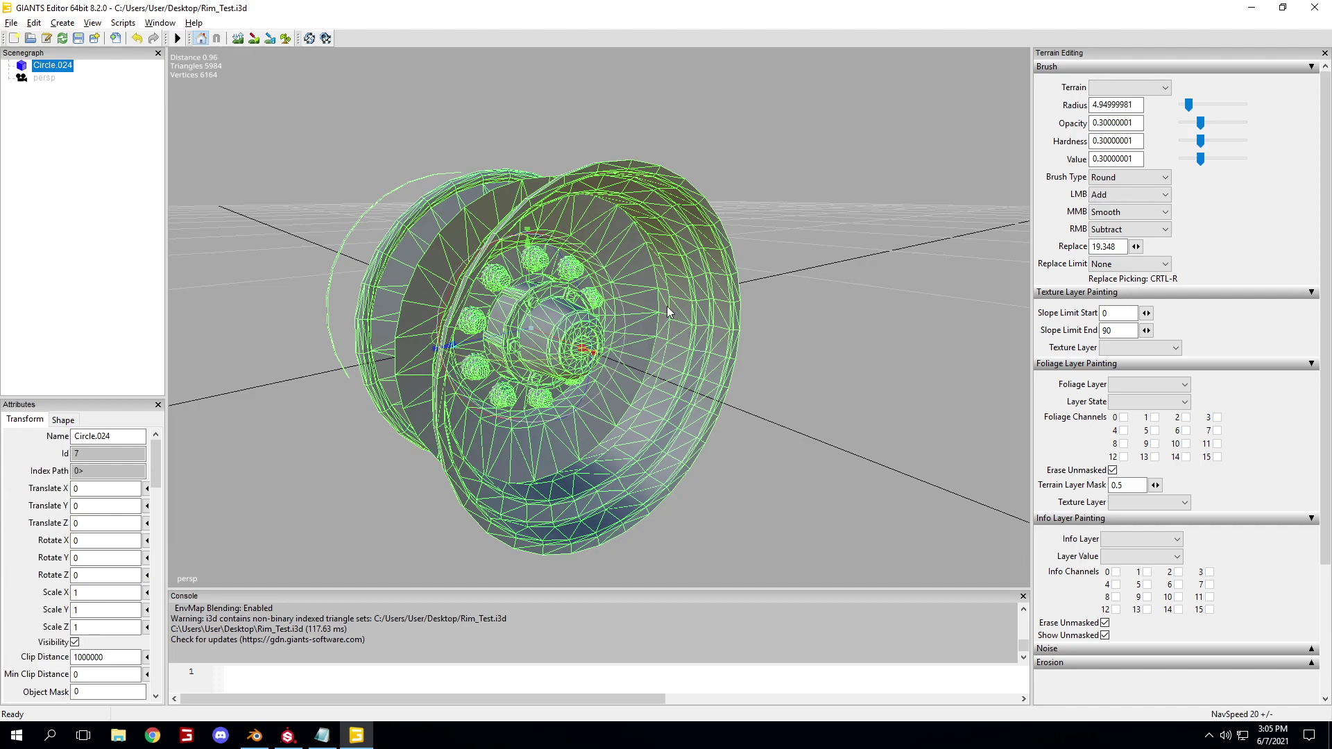
click(160, 25)
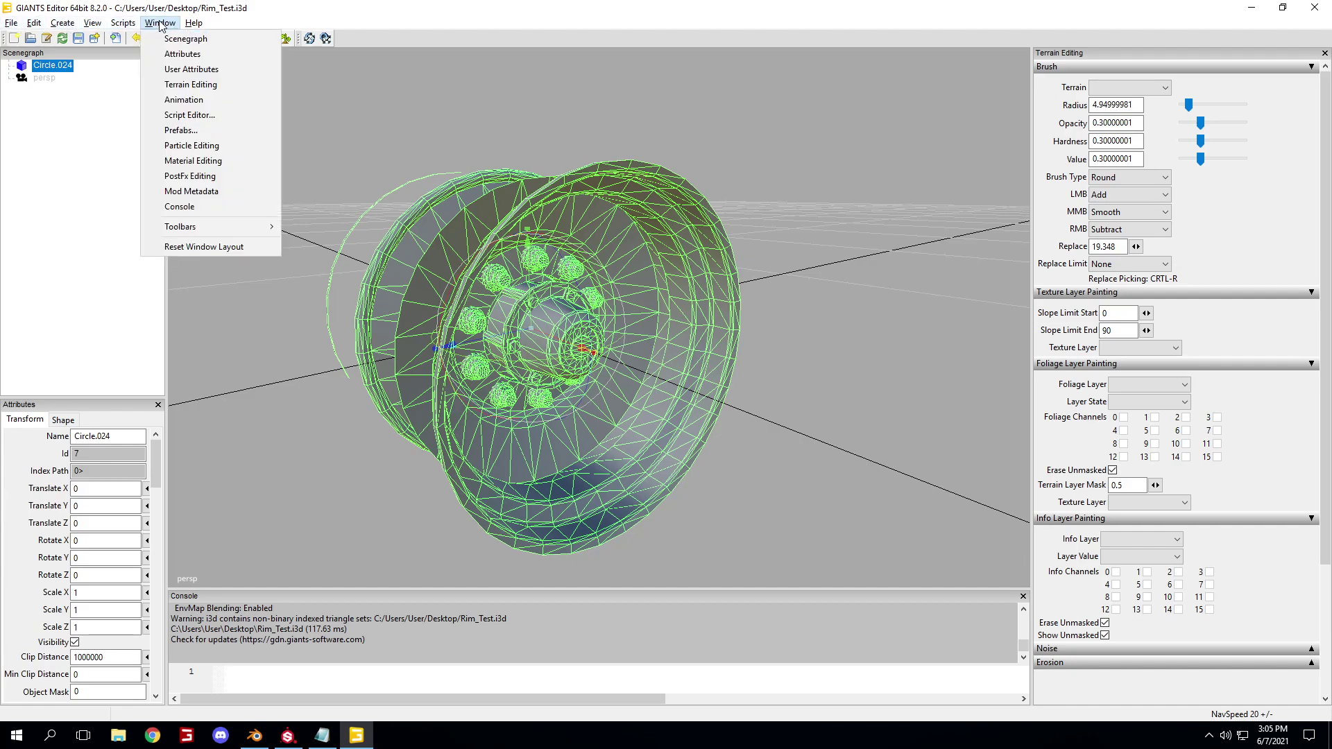
click(186, 163)
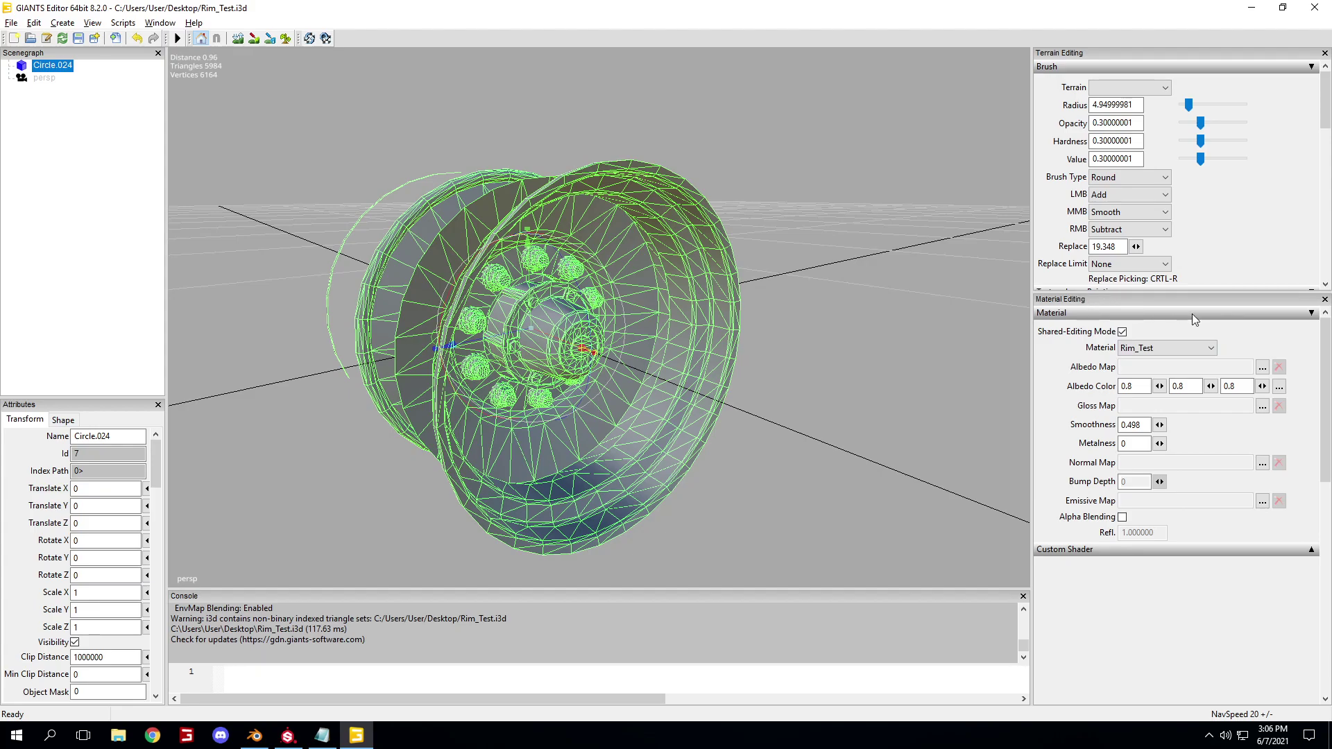
click(1324, 53)
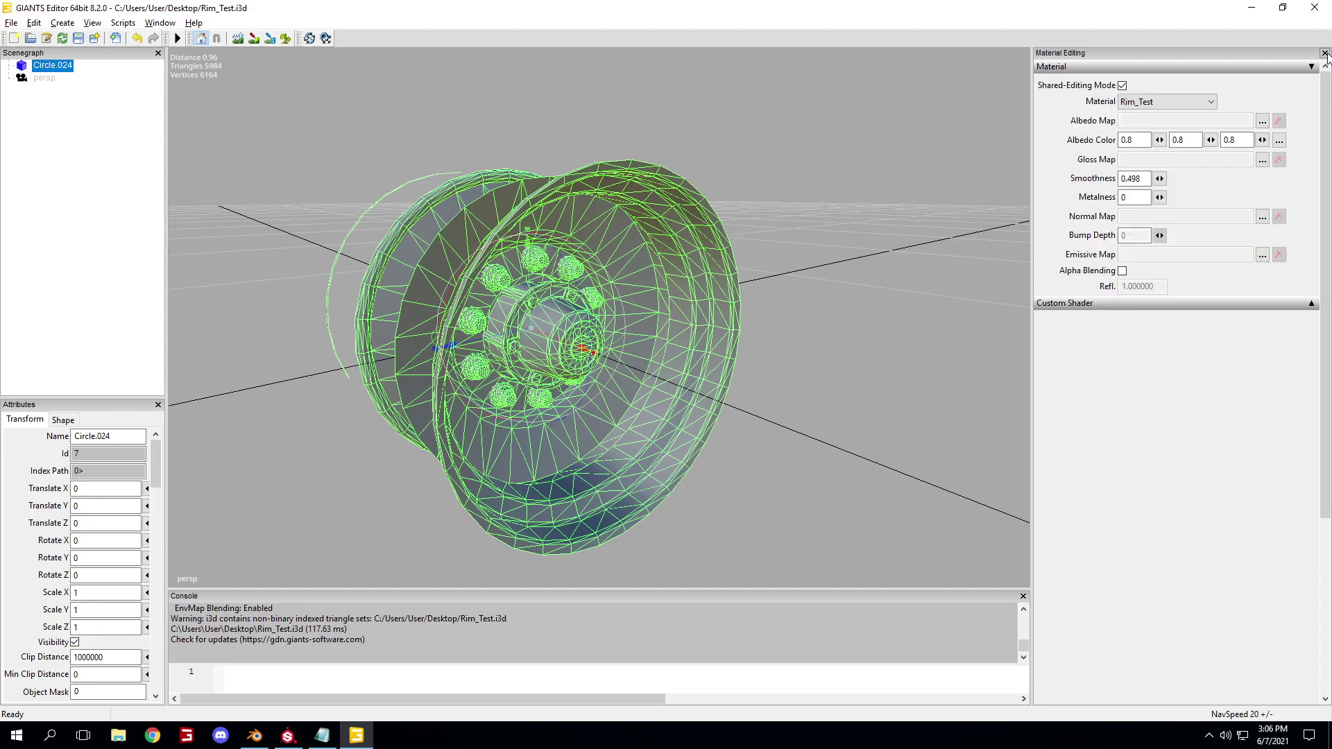
click(1310, 304)
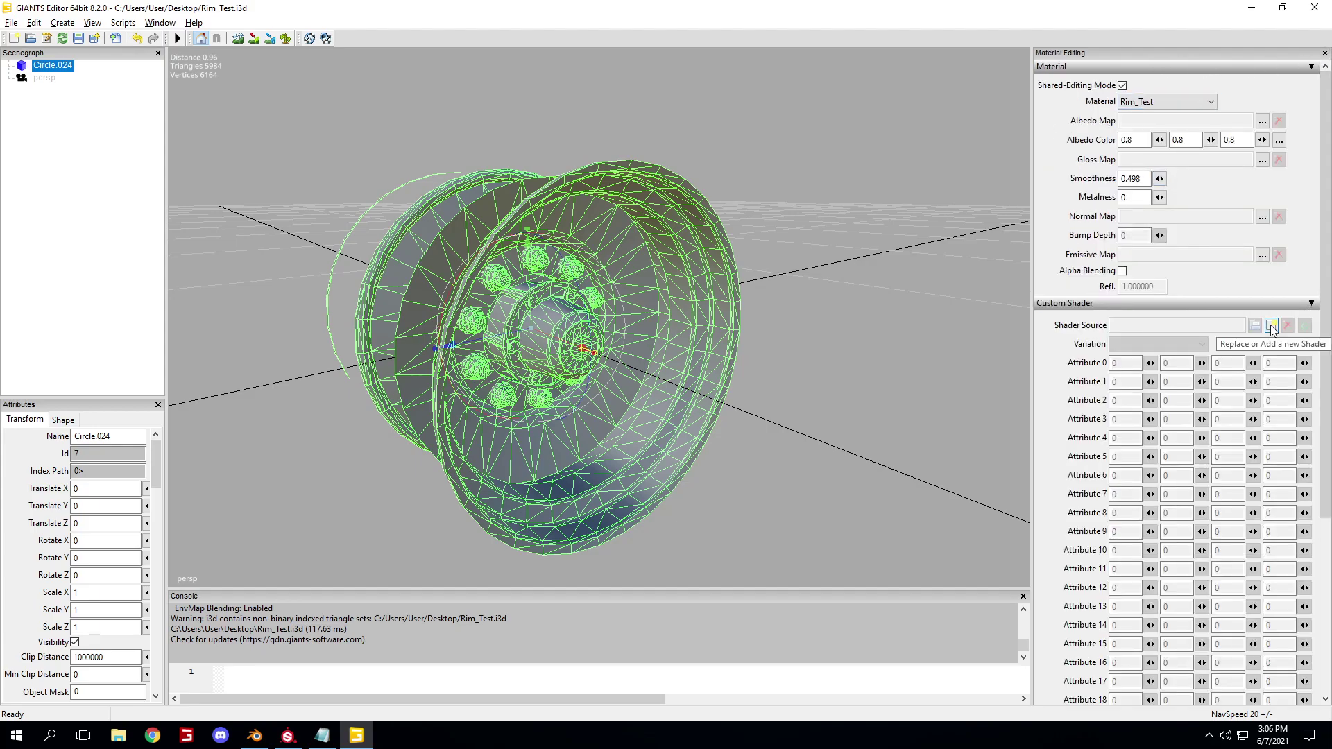
click(1272, 326)
click(1285, 698)
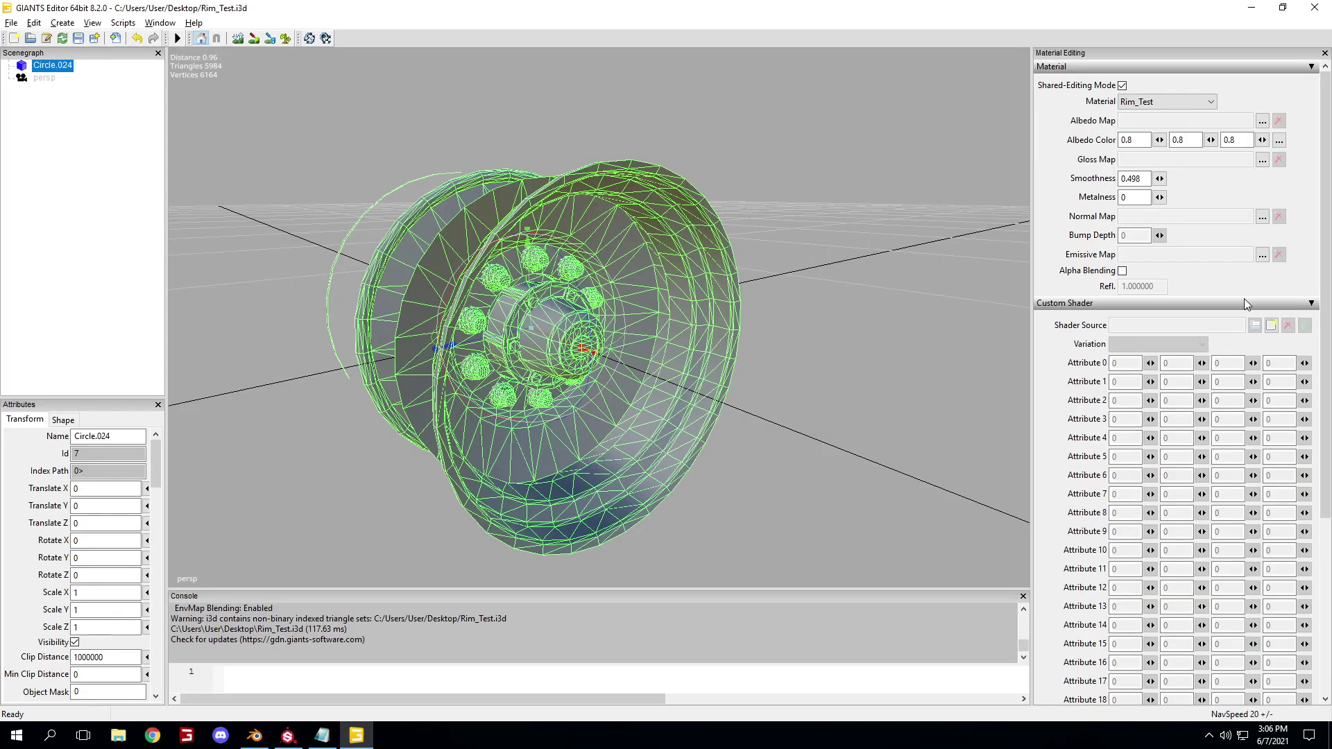
click(1311, 306)
click(1311, 305)
click(1311, 306)
click(1311, 306)
double_click(1311, 305)
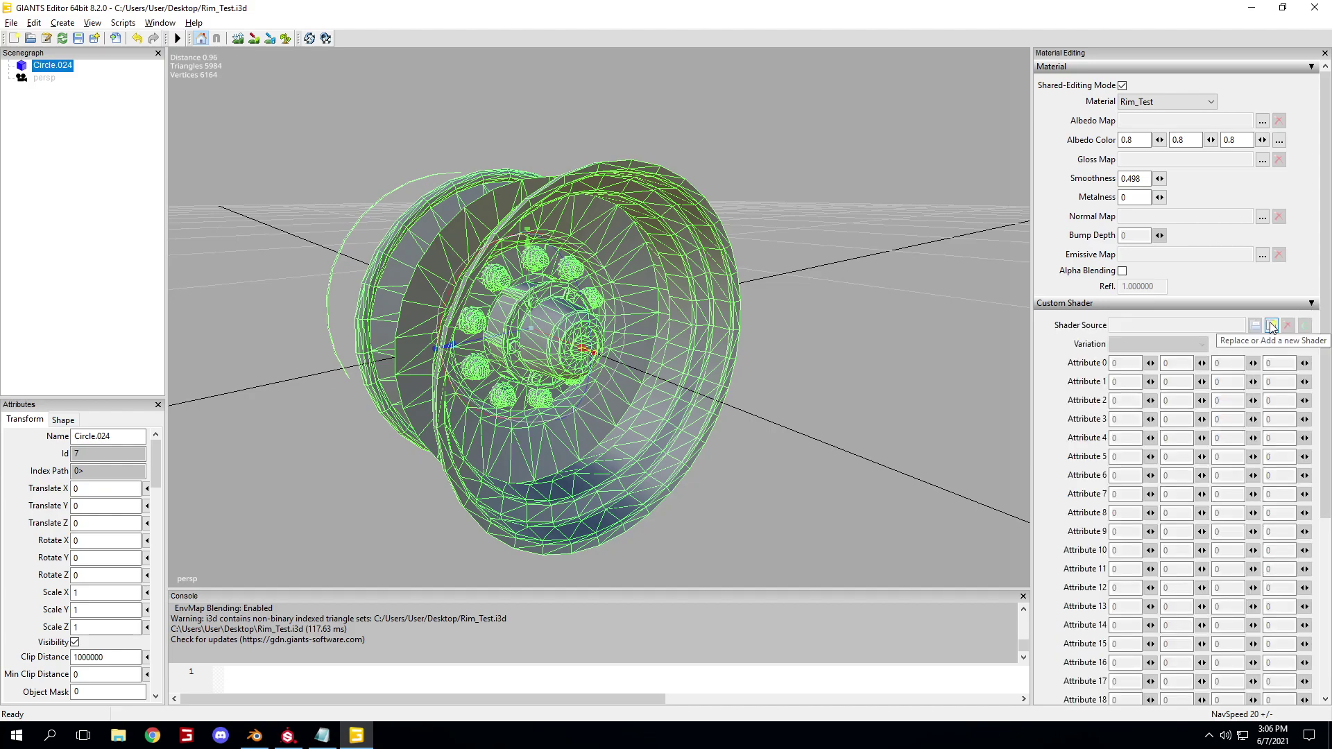
- Start adding a custom shader and browse to the Farming Simulator 19 folder under Program Files (x86), Steam, steamapps, common
click(1272, 326)
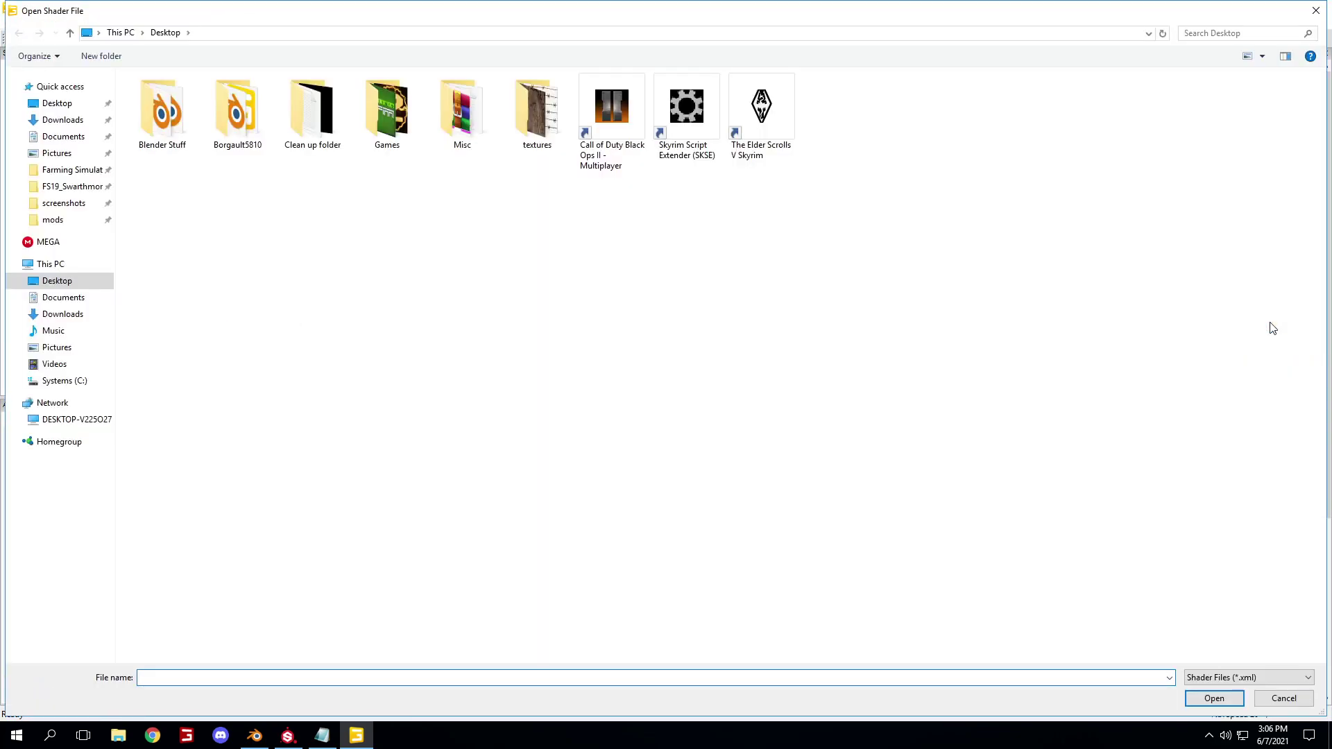
click(67, 172)
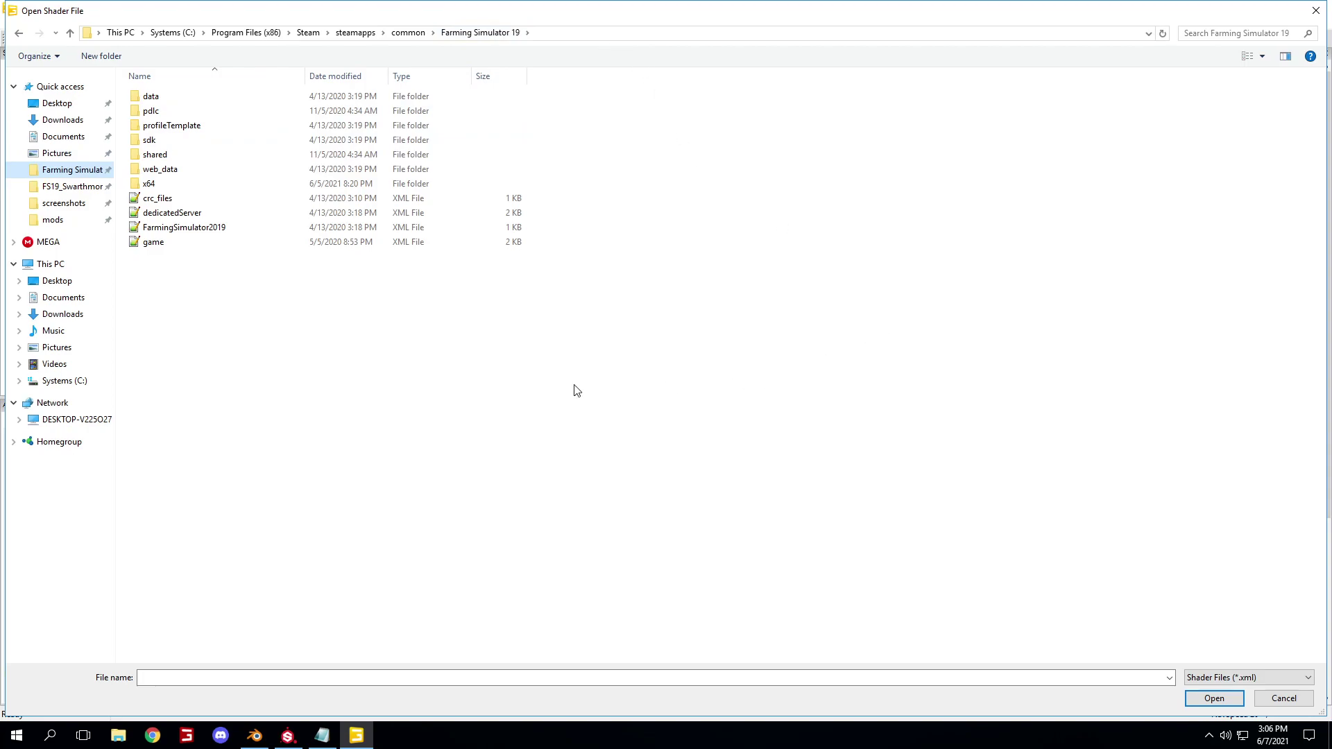
click(56, 380)
click(258, 220)
double_click(257, 219)
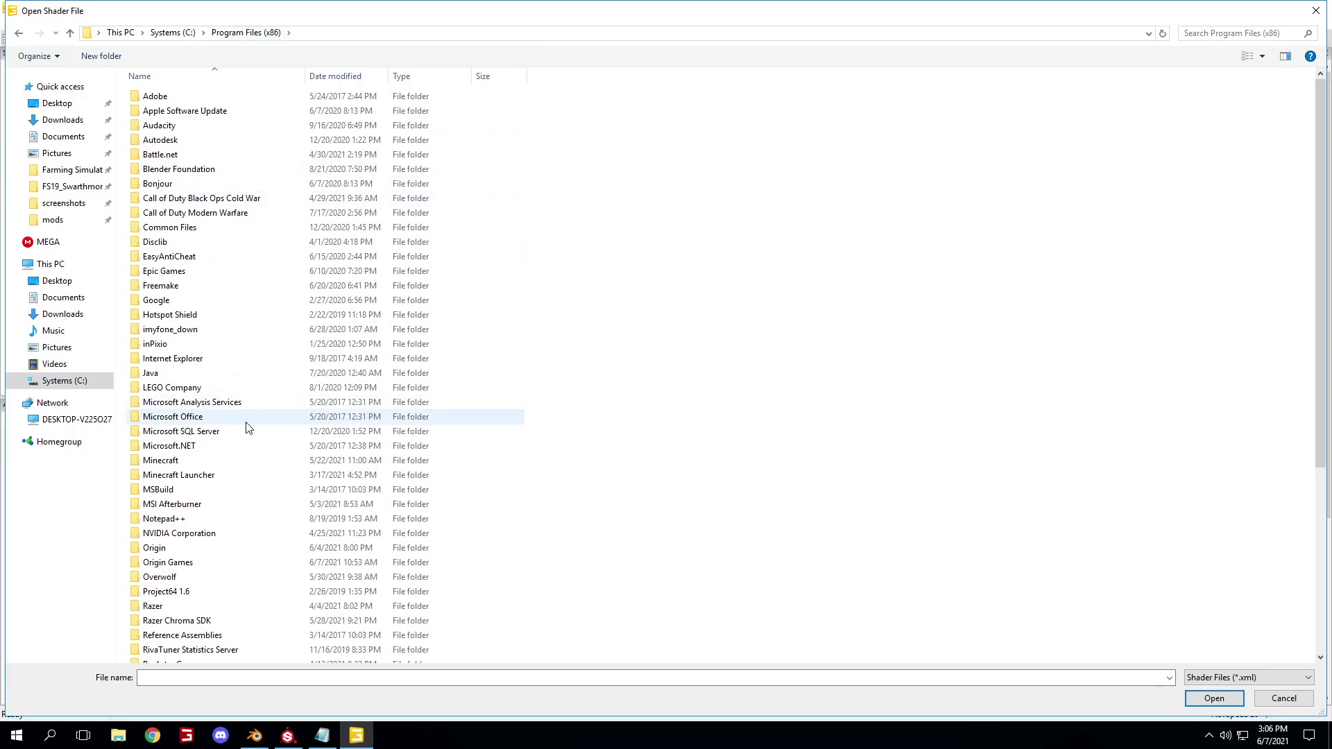
scroll(246, 428, down, 4)
double_click(236, 511)
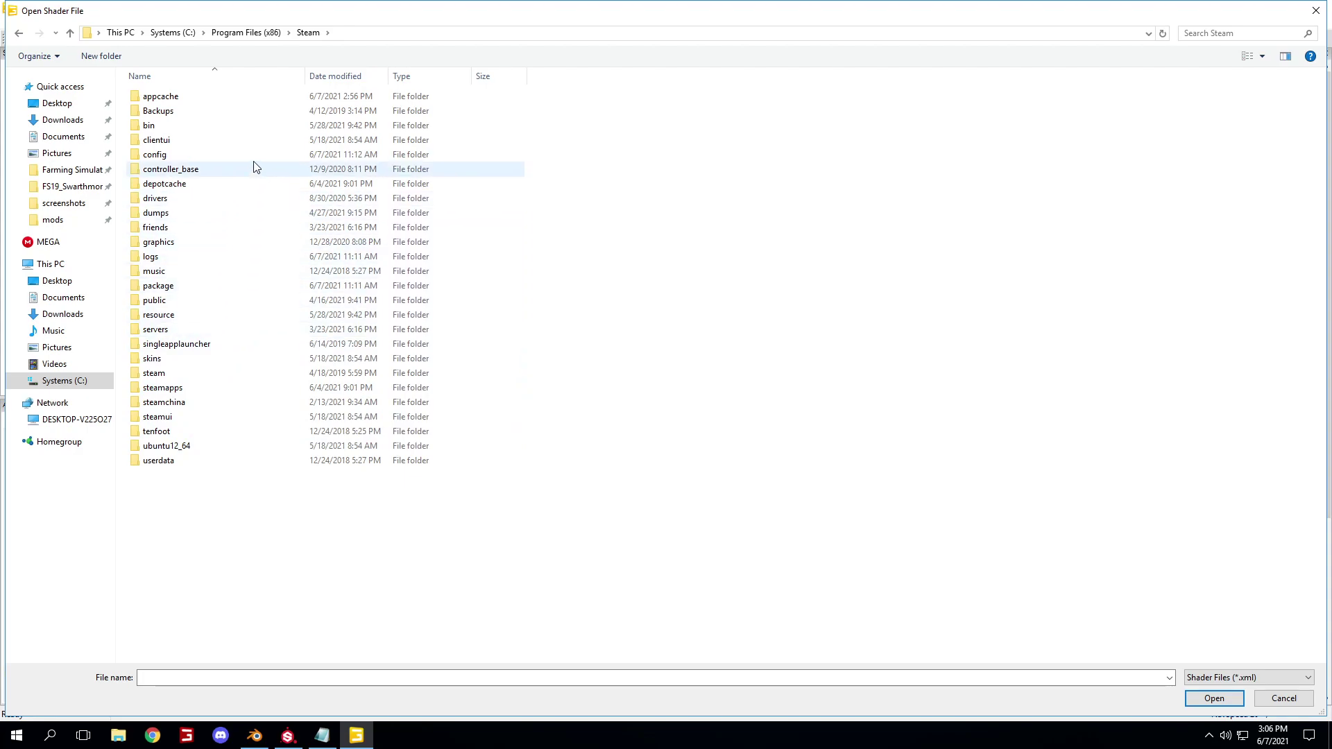
double_click(244, 391)
double_click(253, 100)
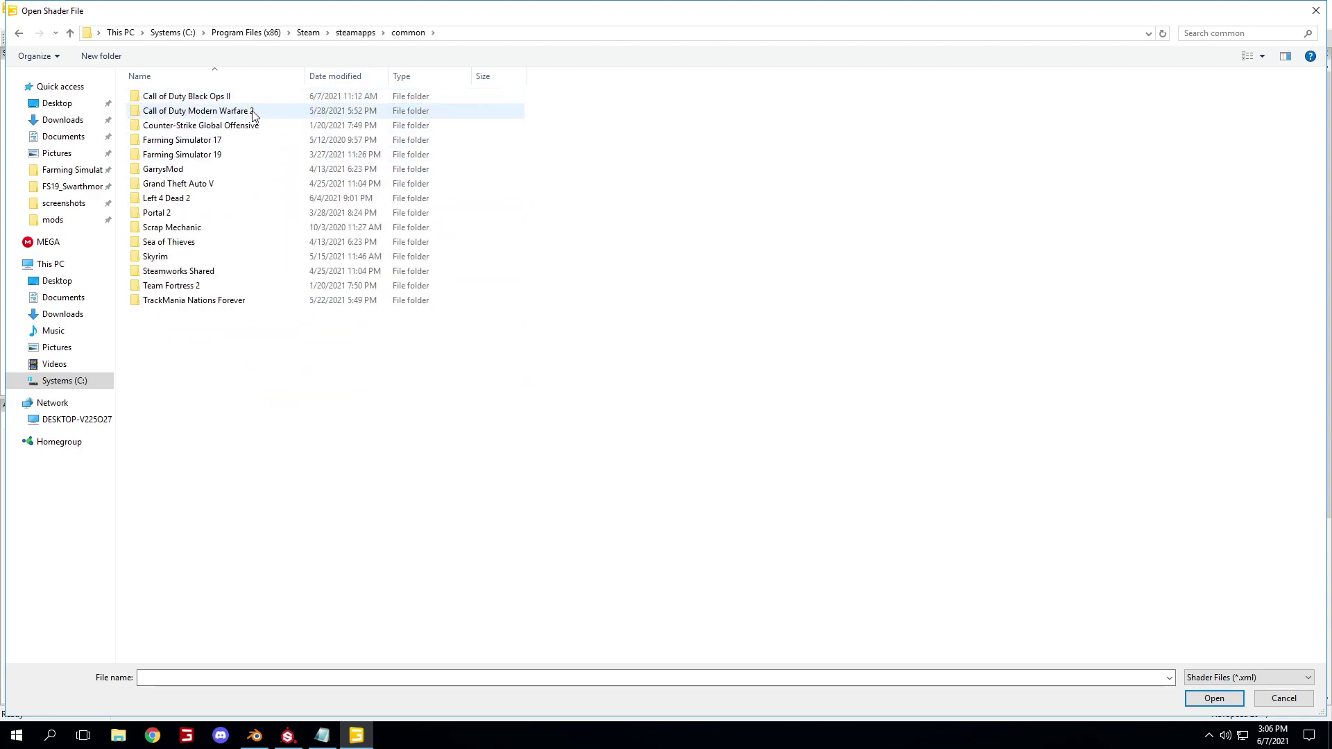
double_click(256, 154)
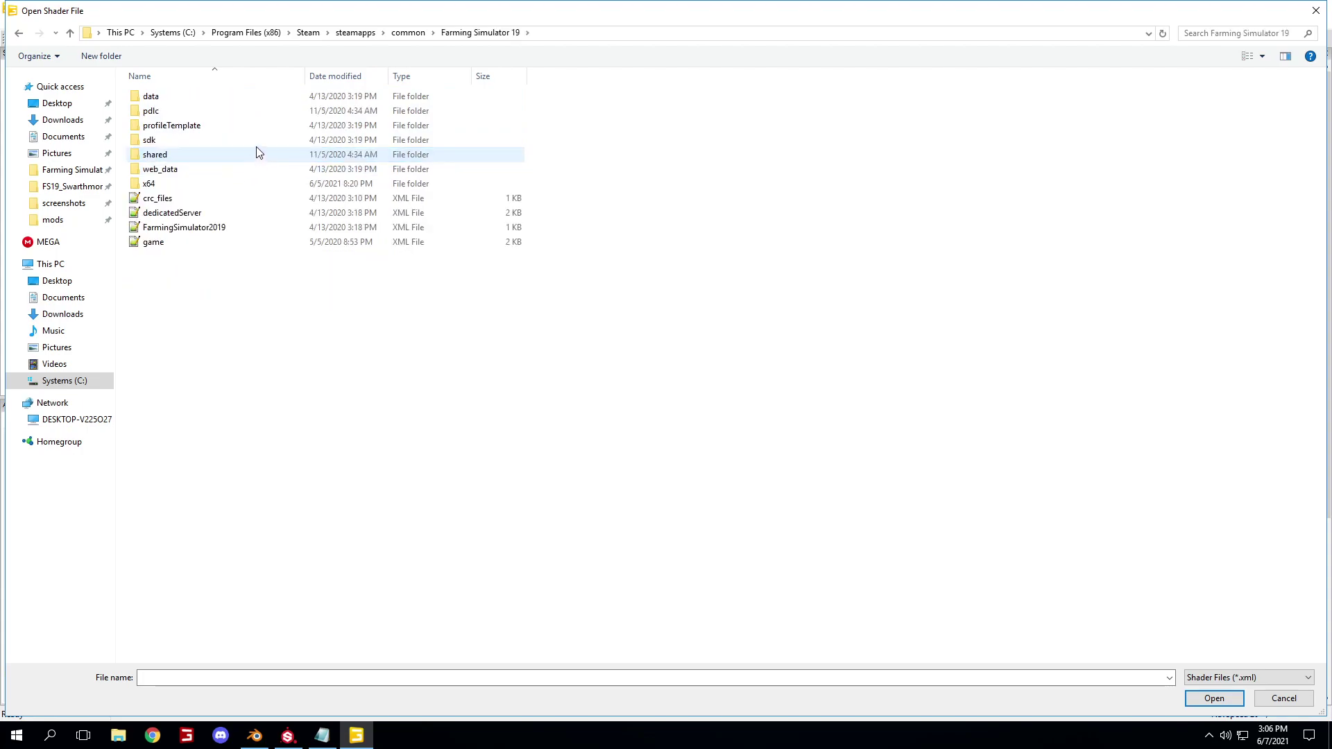
- Load vehicleShader from the game's data/shaders folder as the rim material's custom shader
double_click(270, 98)
click(270, 232)
double_click(271, 232)
scroll(277, 541, down, 15)
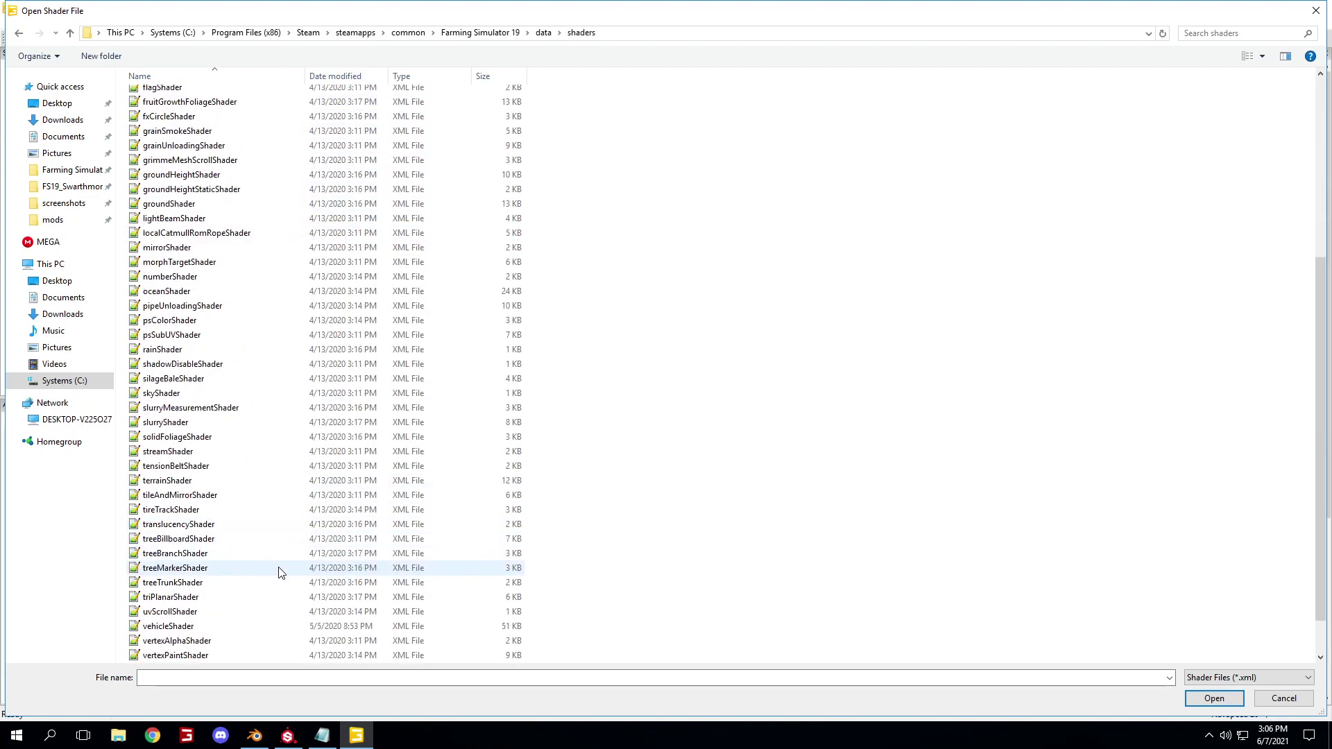
double_click(276, 583)
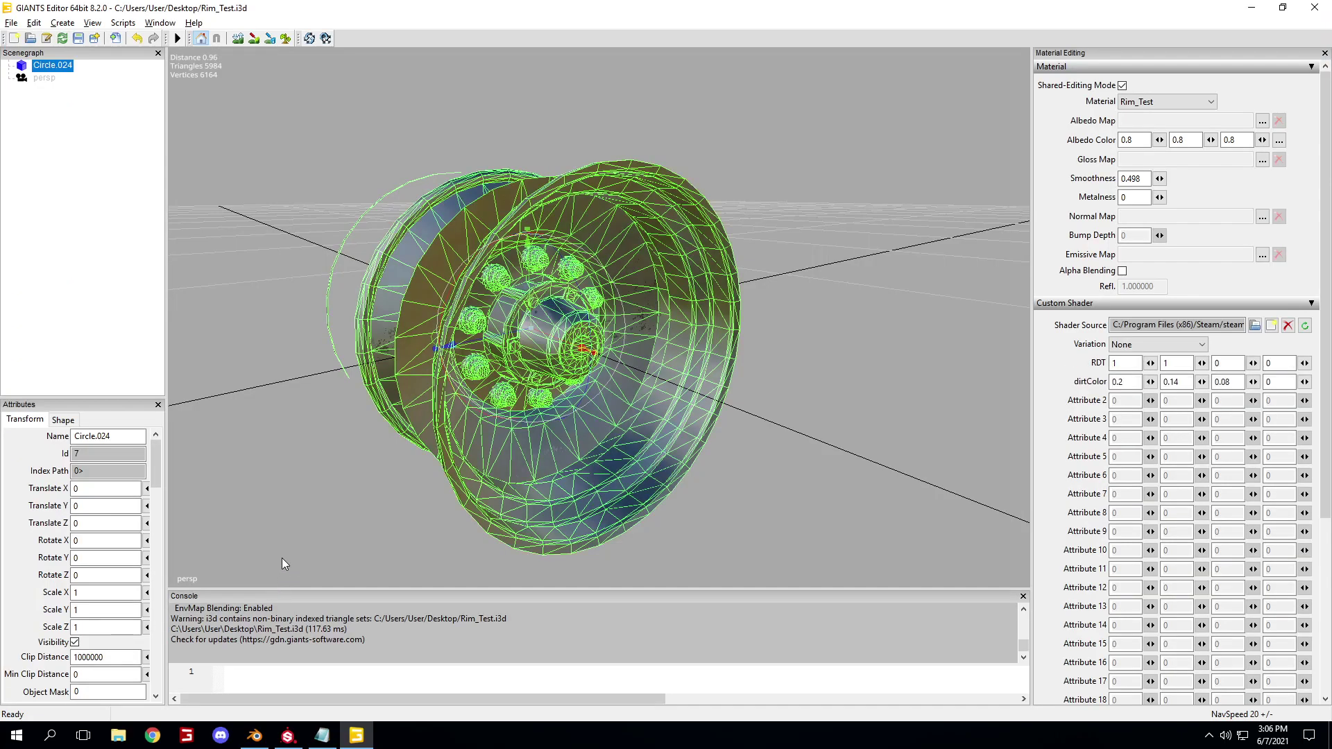
- Set the rim's shader variation to colorMask and inspect the rim's surface up close with the selection cleared
click(817, 394)
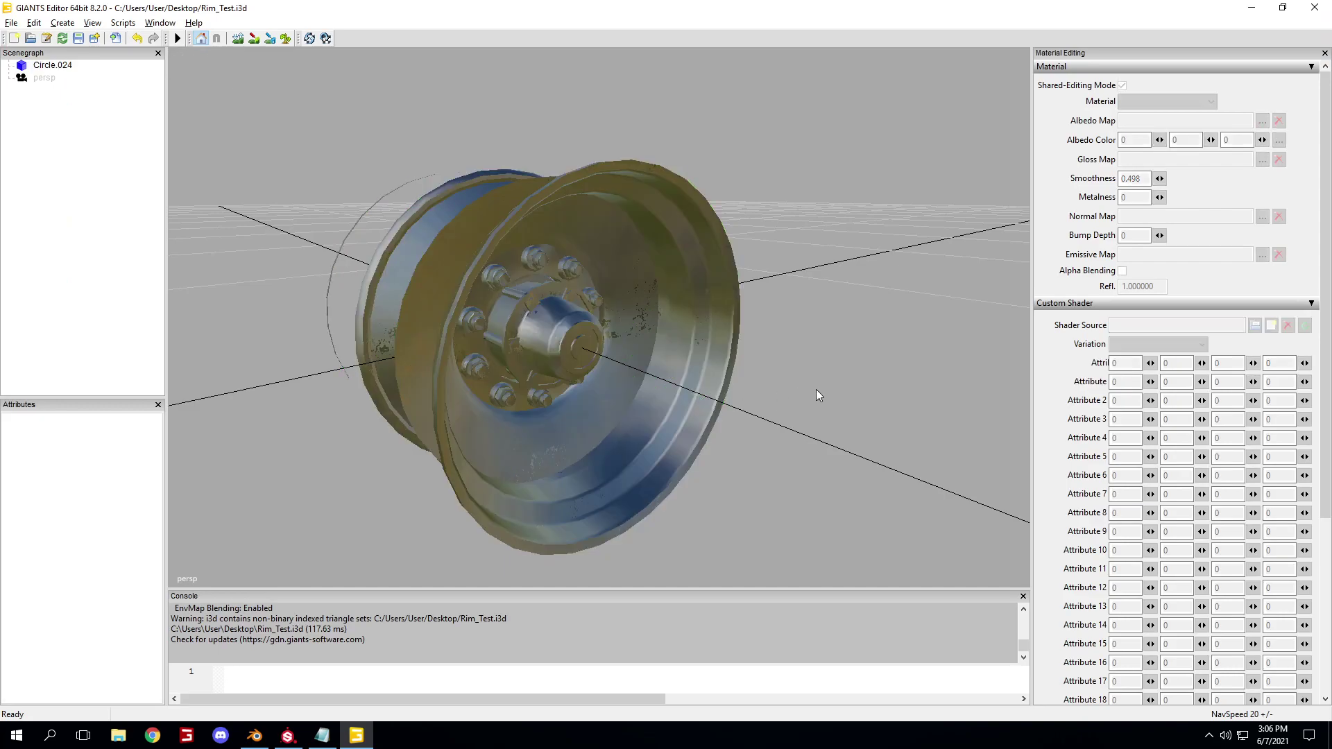
click(615, 370)
click(1114, 345)
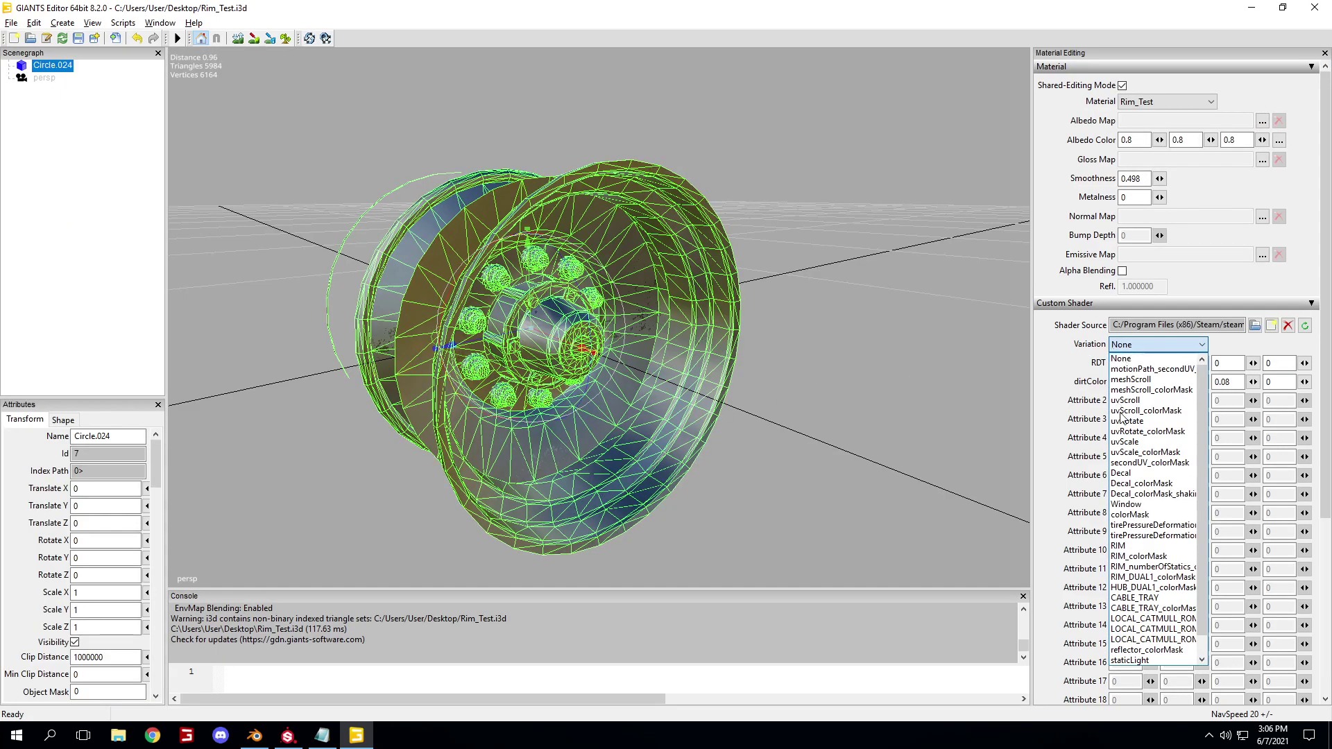
click(1141, 515)
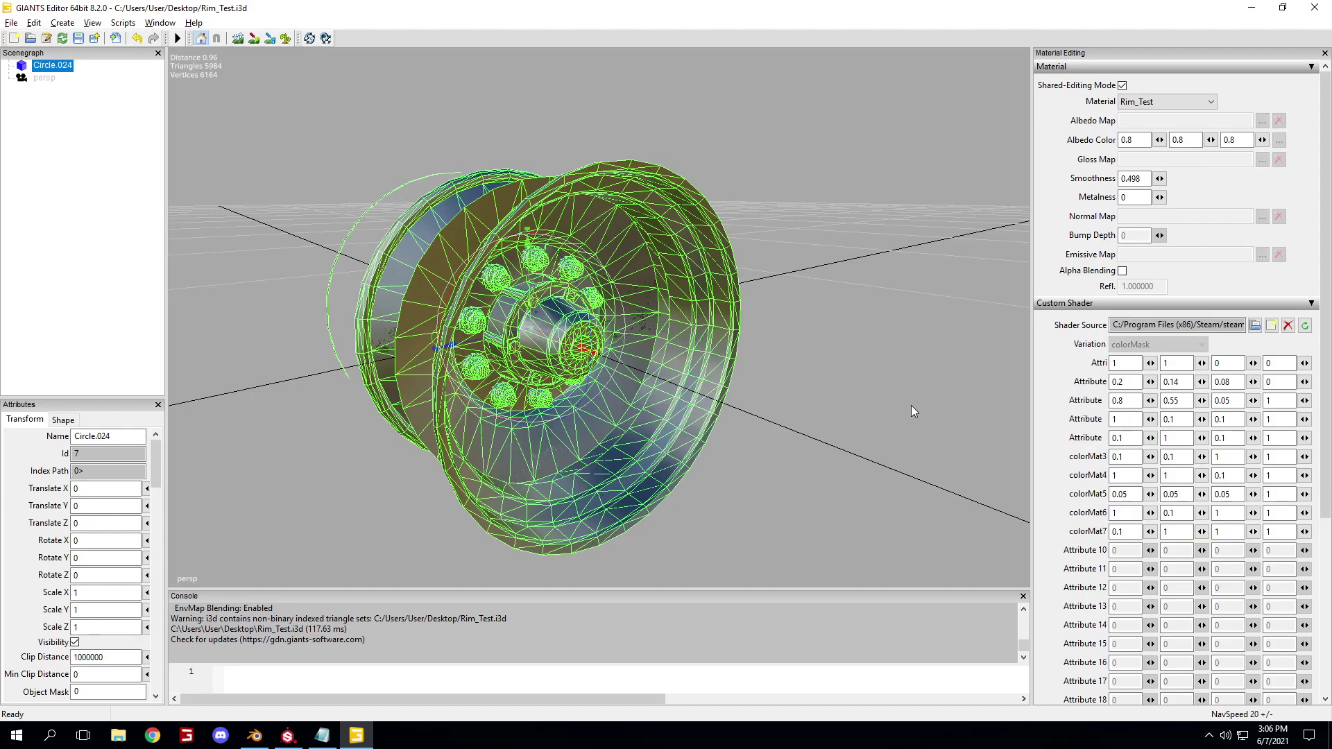
click(831, 399)
scroll(812, 403, up, 10)
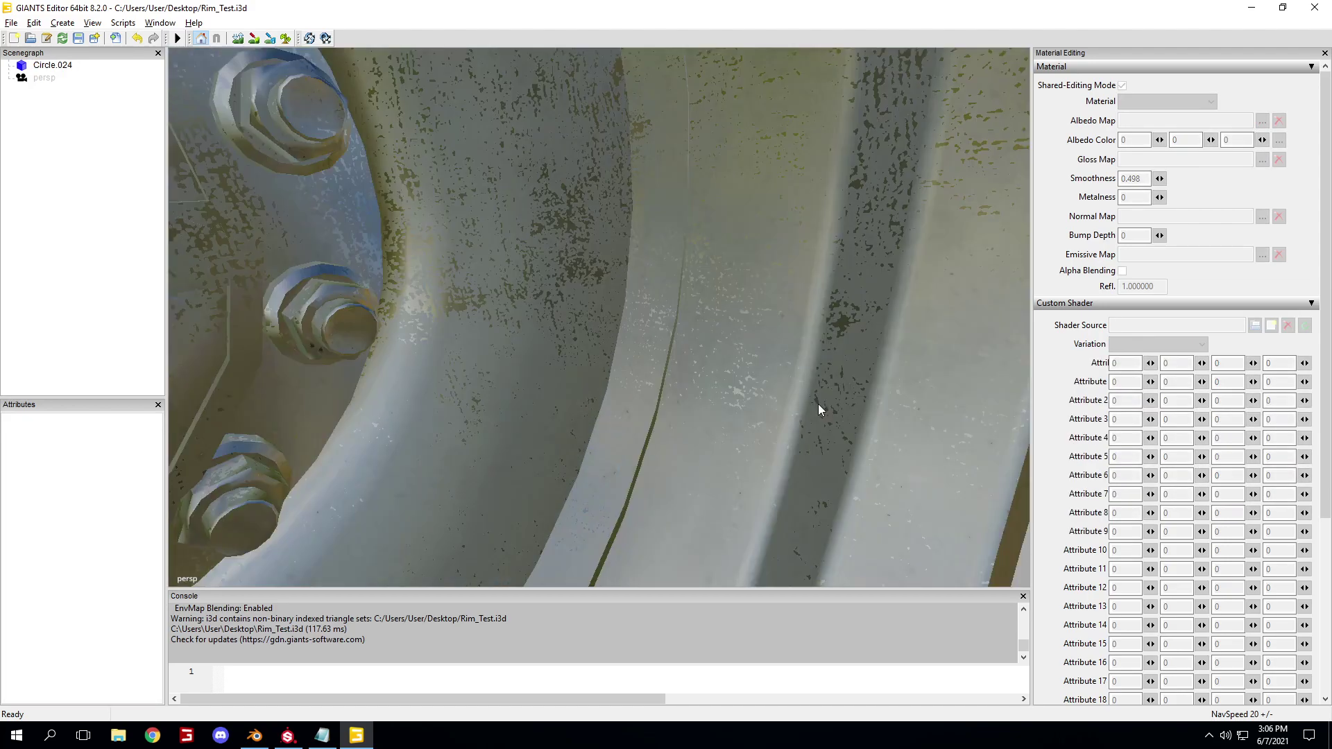
alt+drag(818, 404, 611, 382)
scroll(598, 372, down, 5)
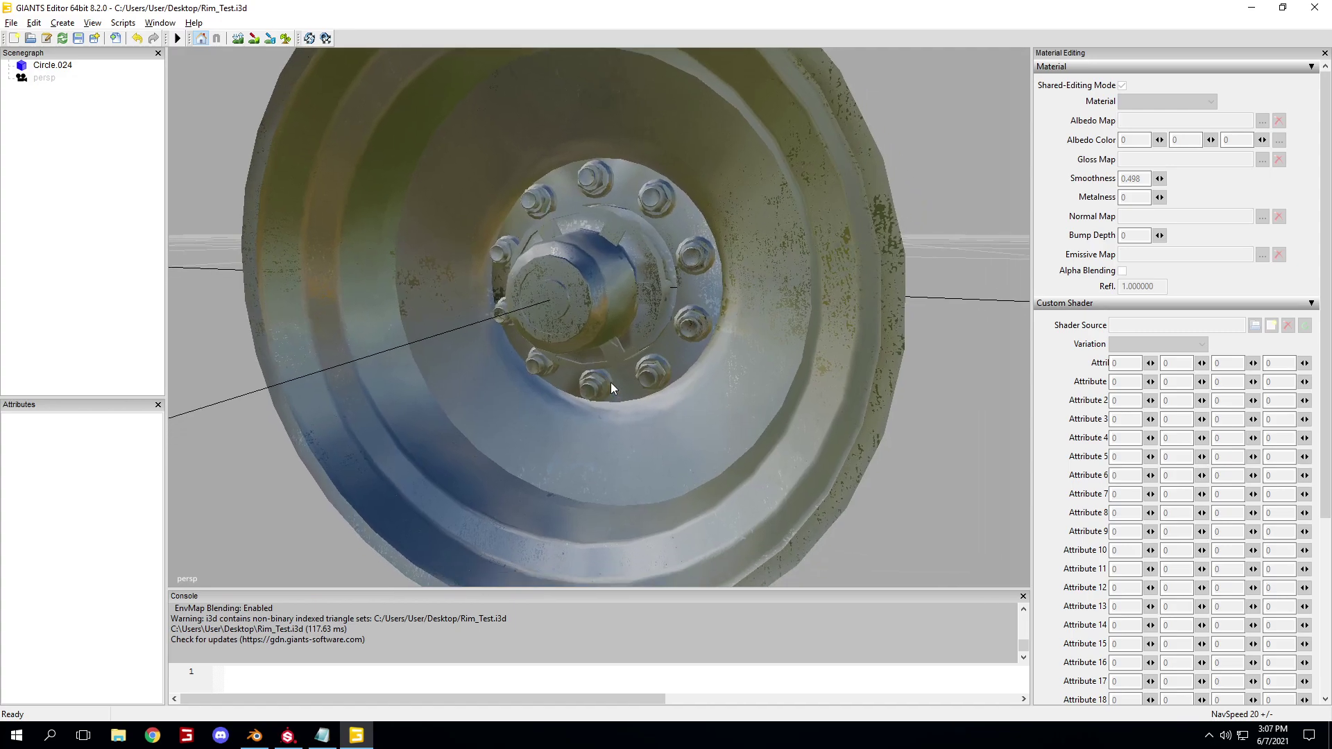
- Assign GIANTS Engine 8_mask.png from the desktop as the rim's gloss map, converting it to an optimized texture
click(610, 382)
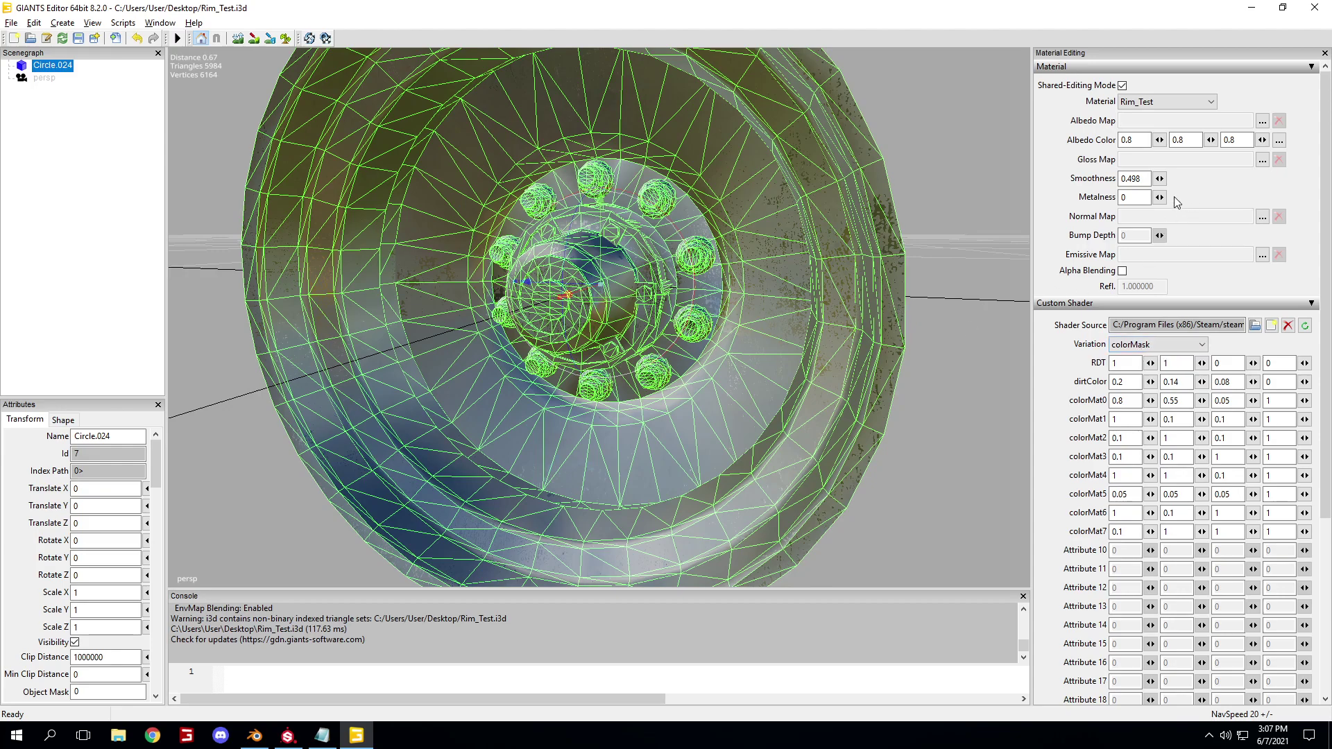
click(1262, 160)
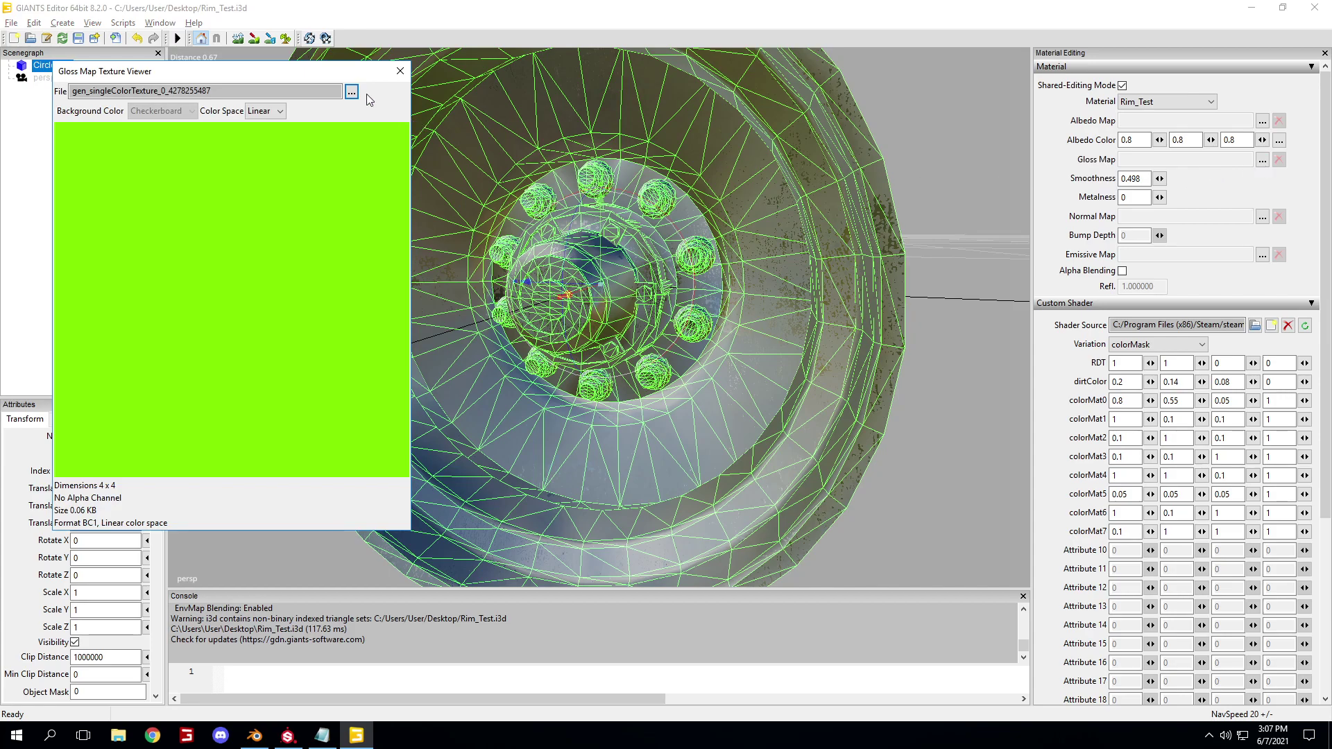
click(352, 92)
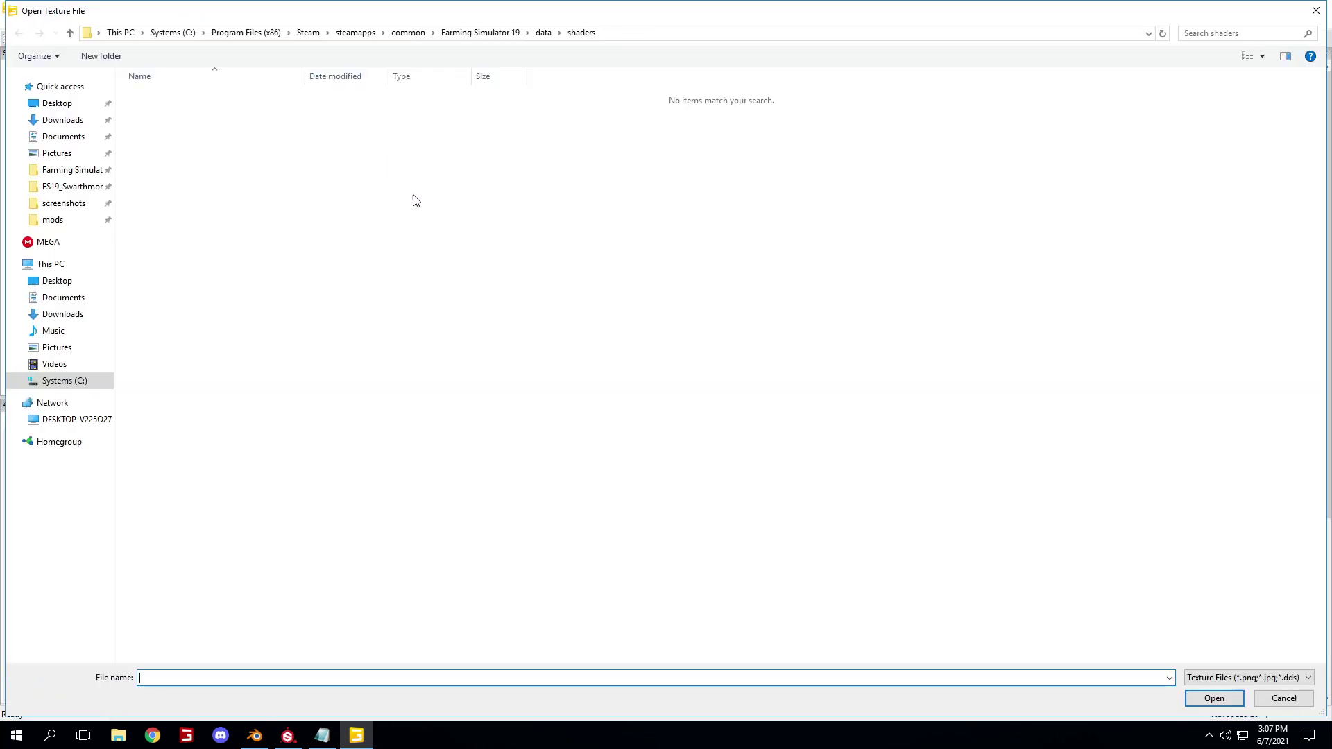
click(62, 106)
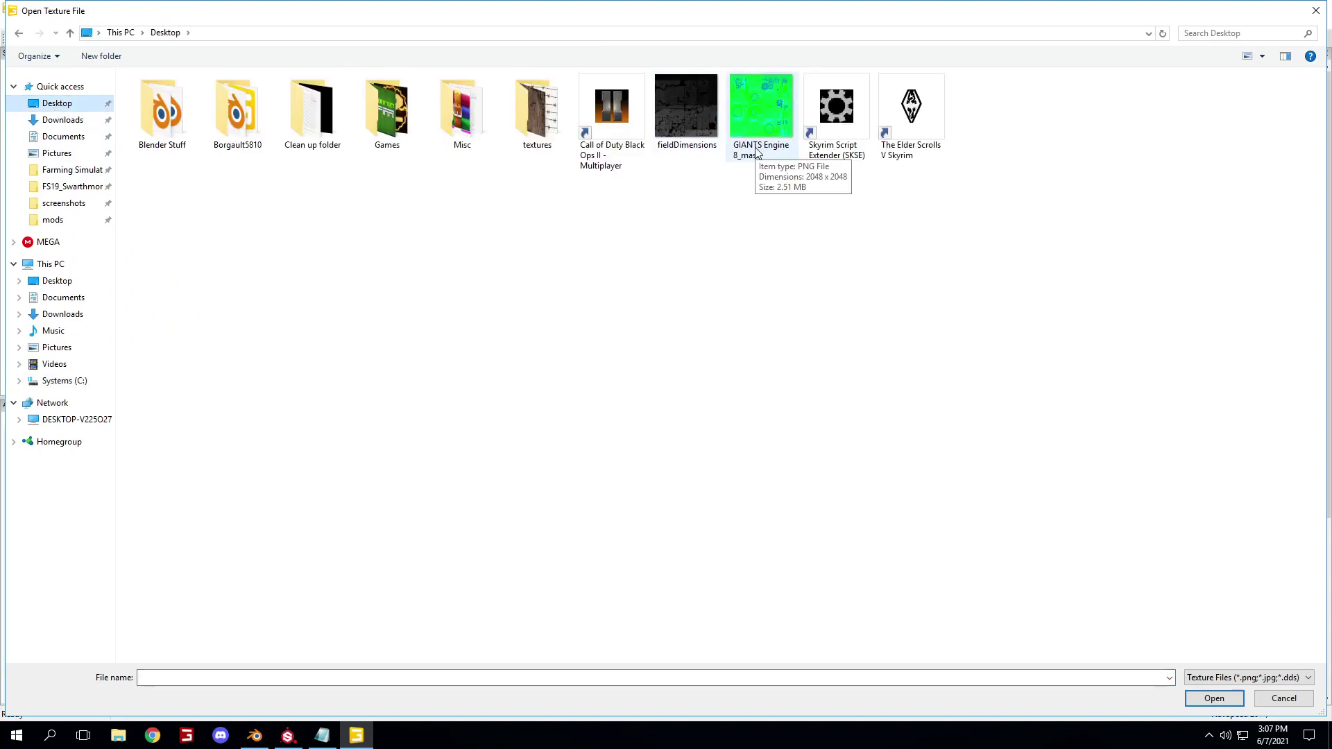
double_click(759, 117)
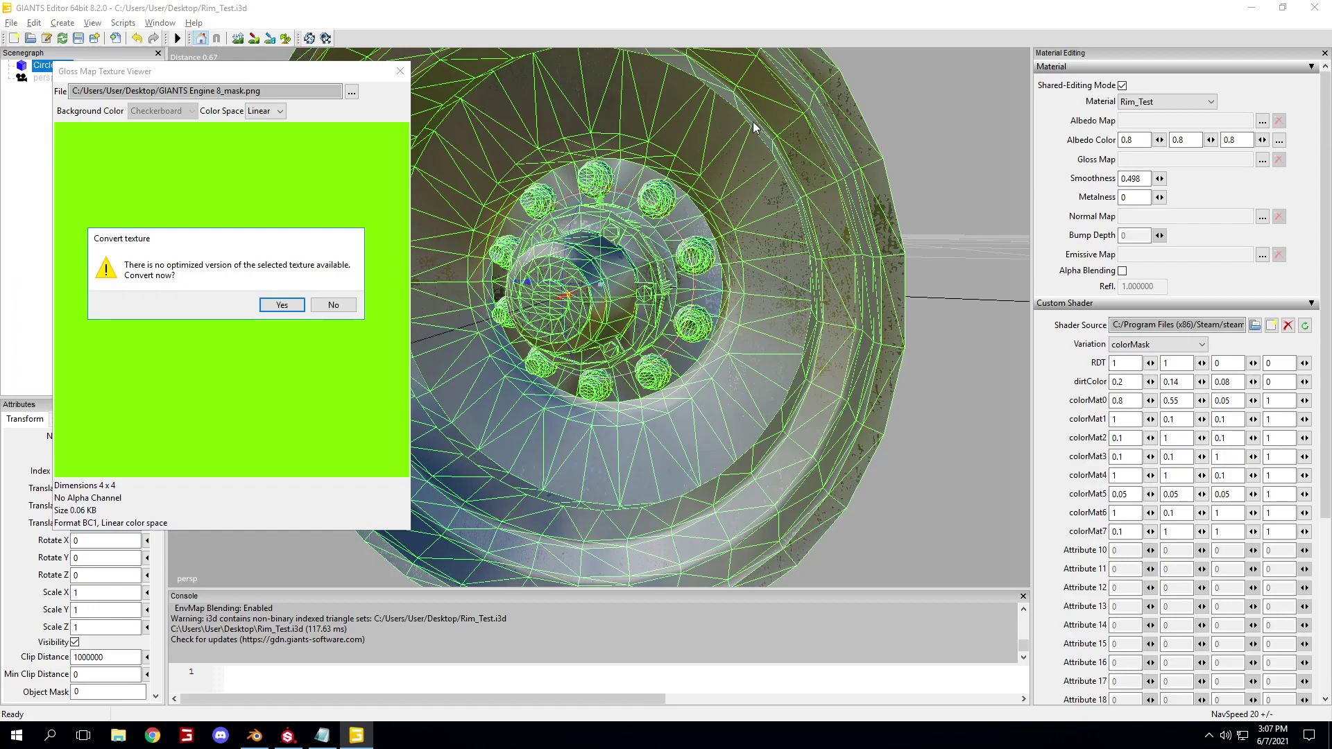
click(281, 304)
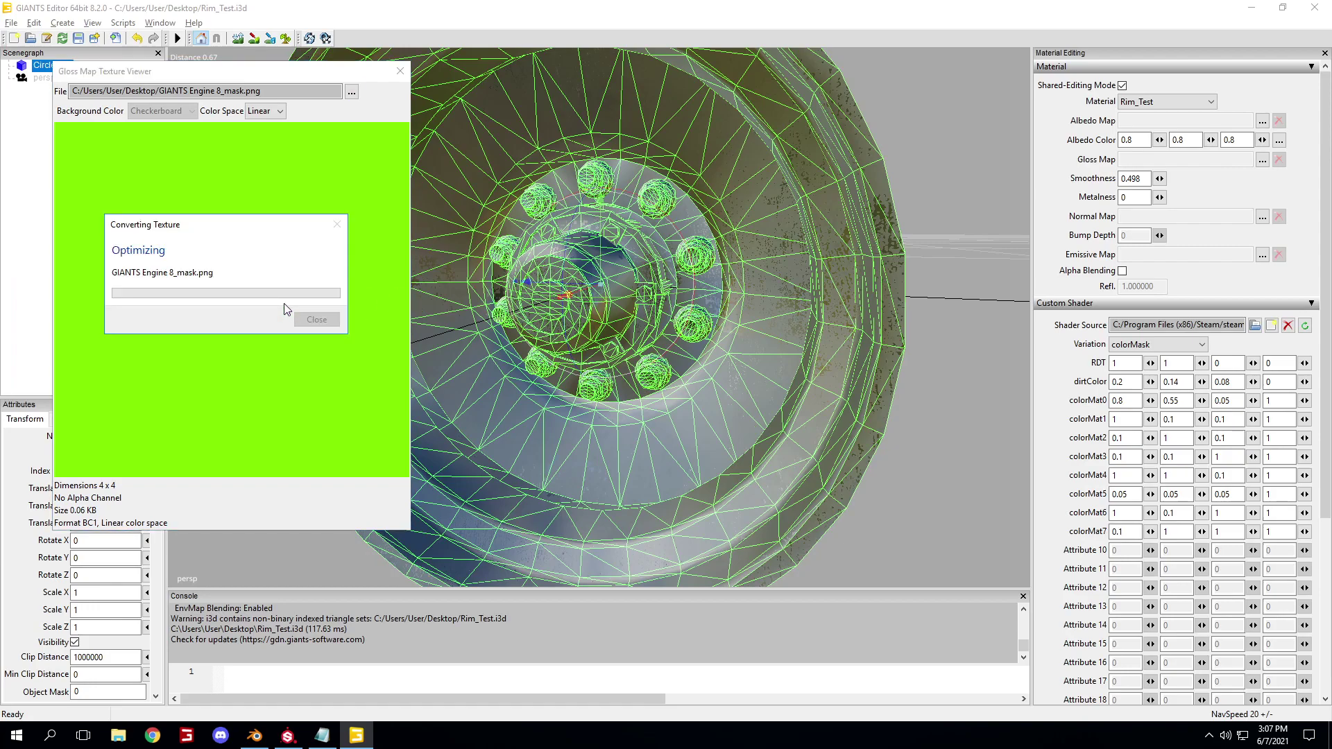
click(323, 314)
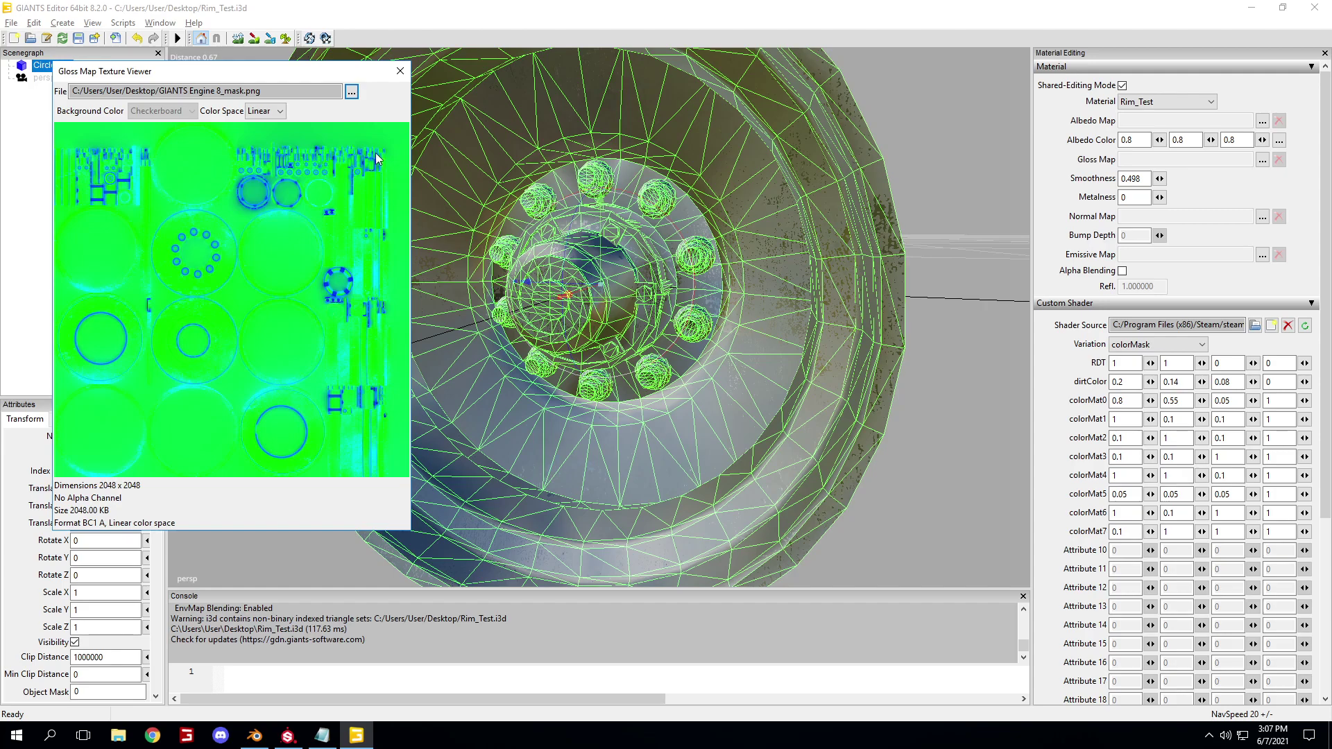
click(398, 76)
- Add a light to the scene and leave the rim deselected
click(155, 340)
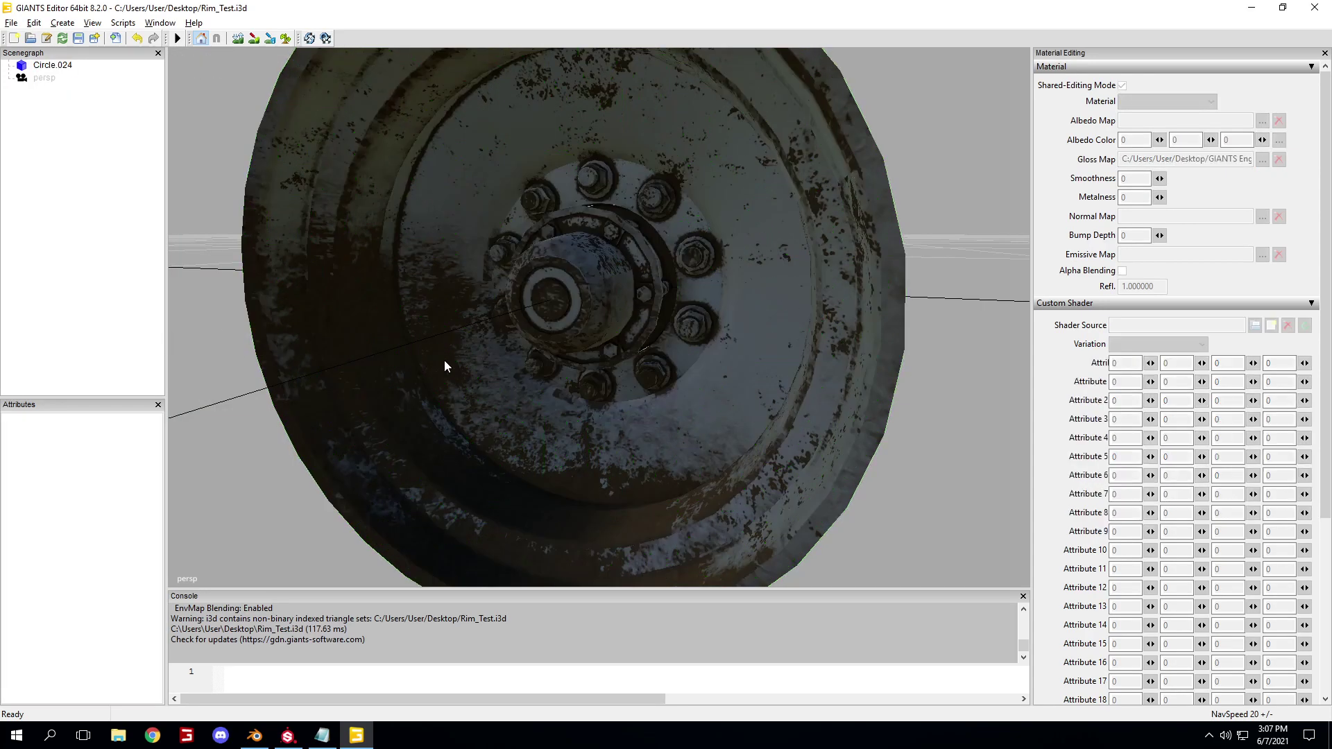
scroll(742, 392, down, 10)
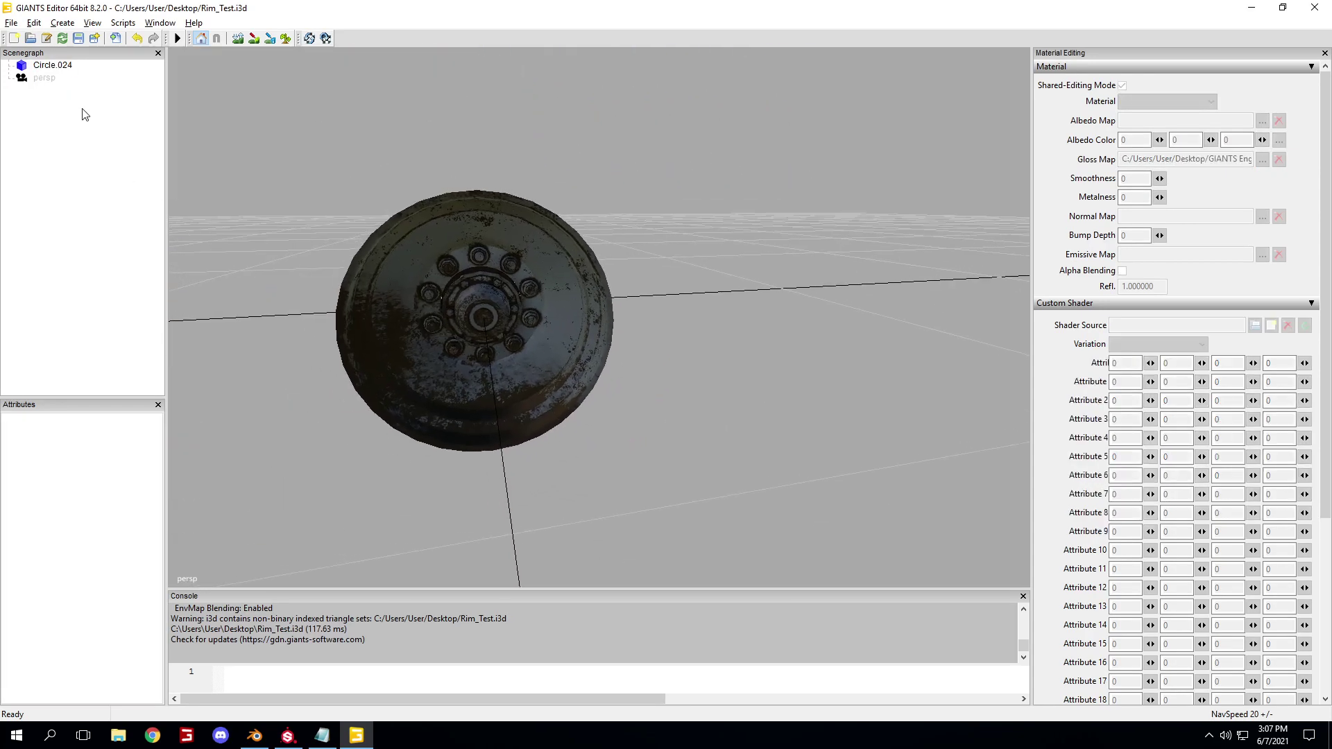
click(72, 27)
click(78, 50)
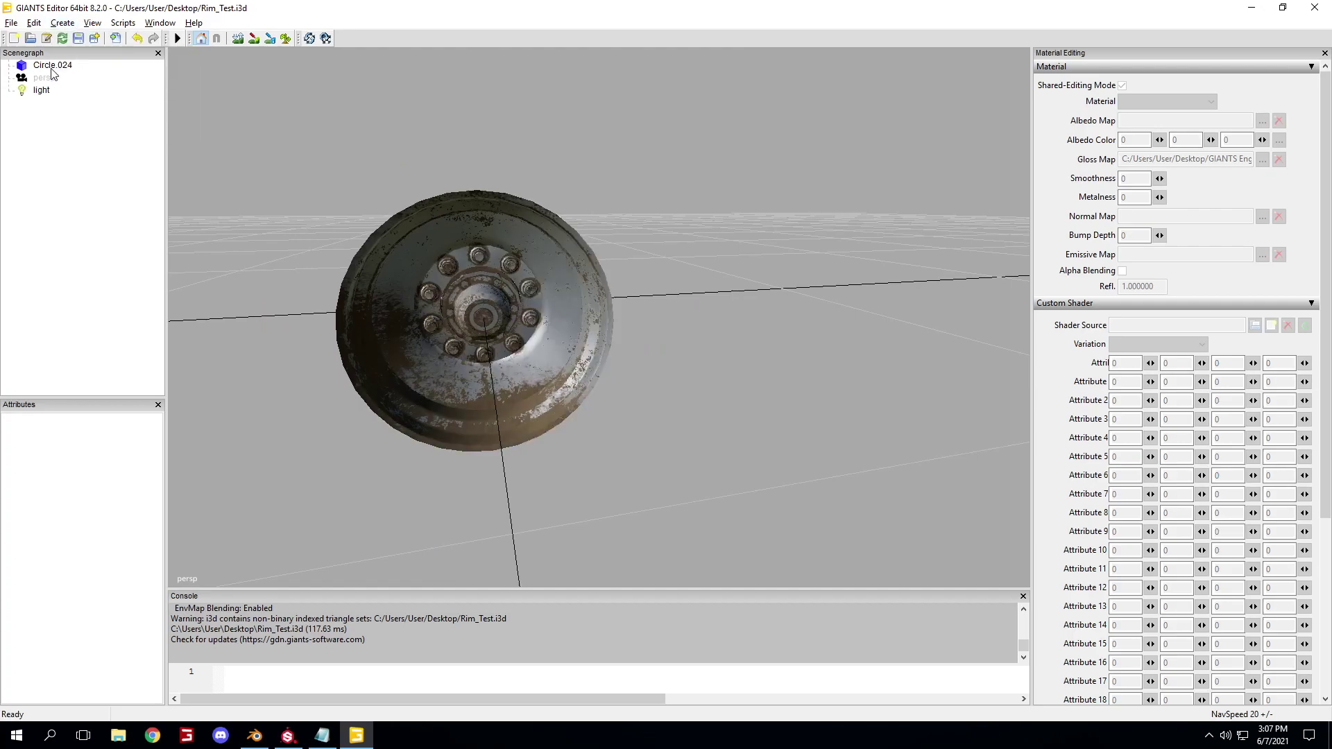
click(52, 64)
click(92, 216)
- Examine the lit, textured rim's hub, bolts and barrel up close and from several angles
scroll(458, 253, up, 10)
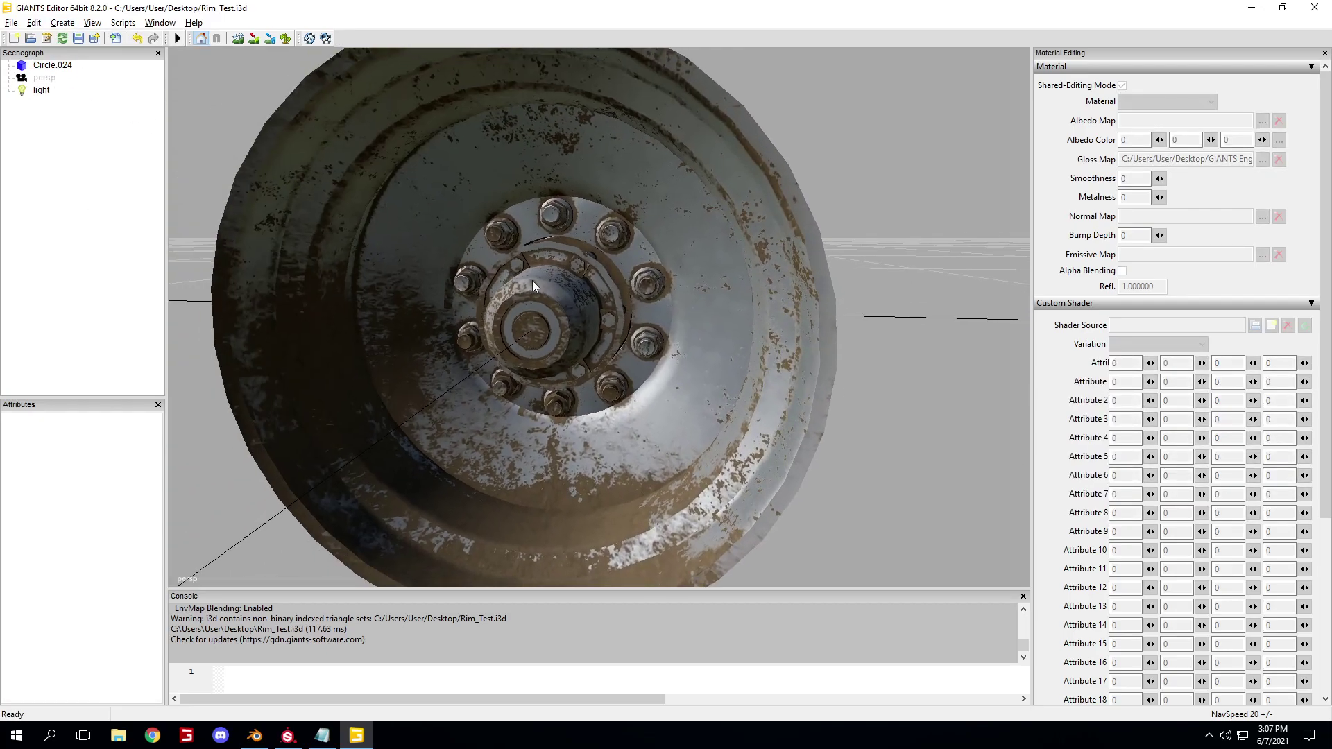
scroll(610, 287, up, 4)
alt+drag(611, 287, 703, 300)
scroll(703, 299, down, 10)
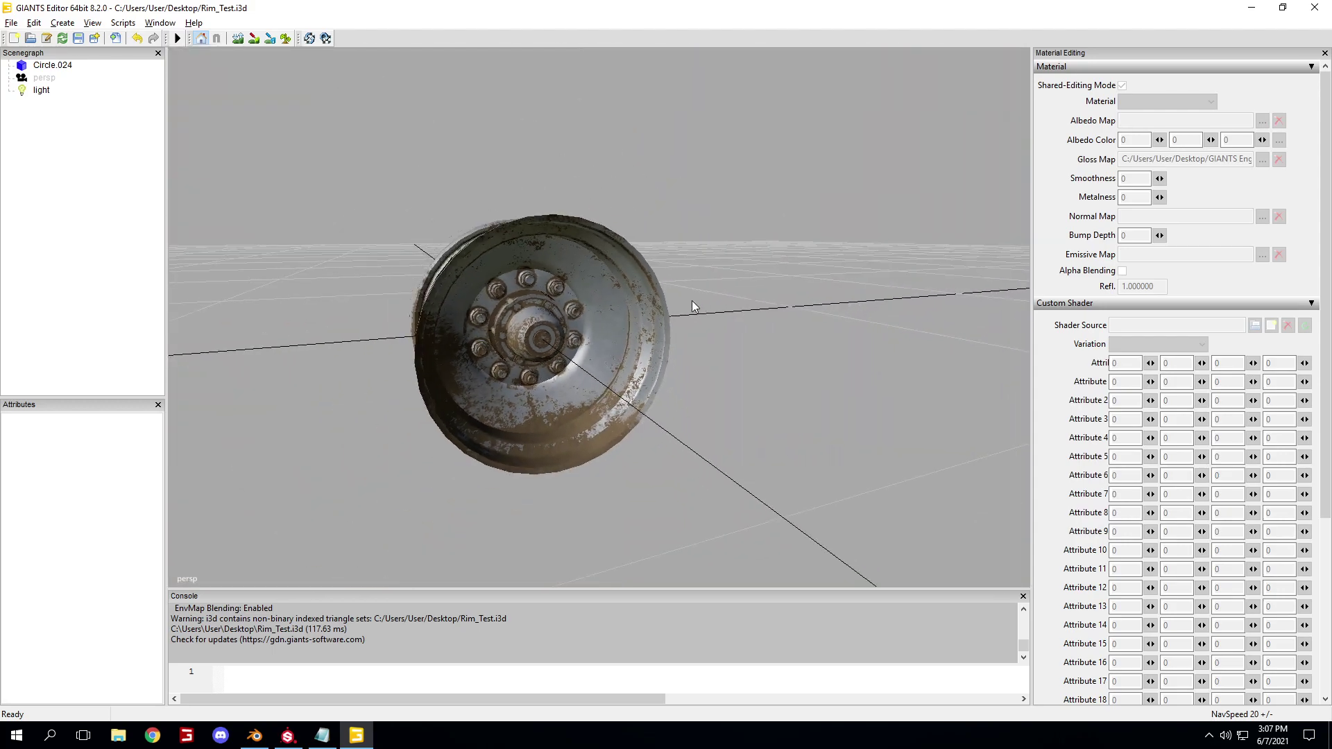
scroll(694, 300, up, 10)
scroll(694, 302, down, 10)
scroll(697, 354, up, 8)
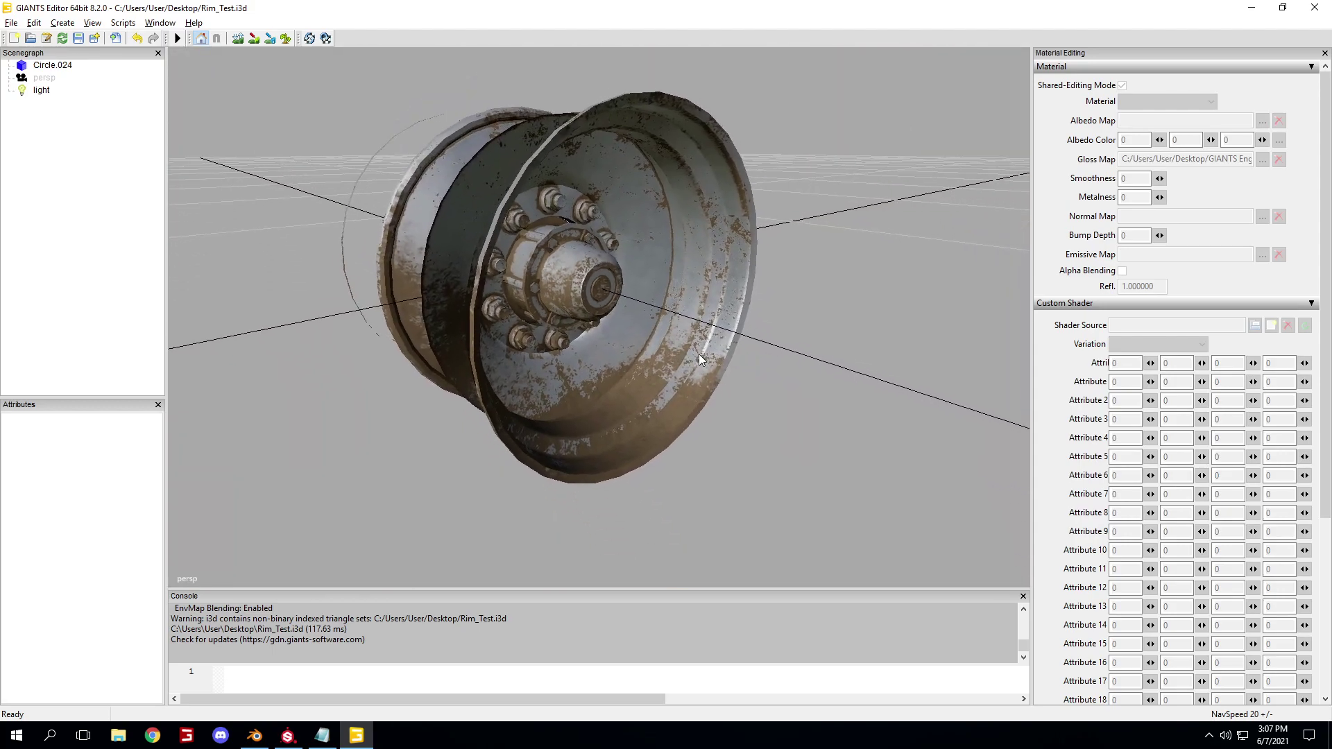
alt+drag(712, 355, 667, 255)
scroll(456, 351, down, 5)
scroll(551, 314, up, 5)
scroll(505, 388, down, 5)
click(618, 431)
scroll(630, 397, up, 7)
scroll(667, 256, down, 7)
click(809, 265)
scroll(839, 263, up, 6)
alt+drag(809, 265, 763, 356)
scroll(840, 262, down, 6)
scroll(757, 368, up, 5)
- Select the rim and rotate it about its X axis to about 176 degrees
click(653, 338)
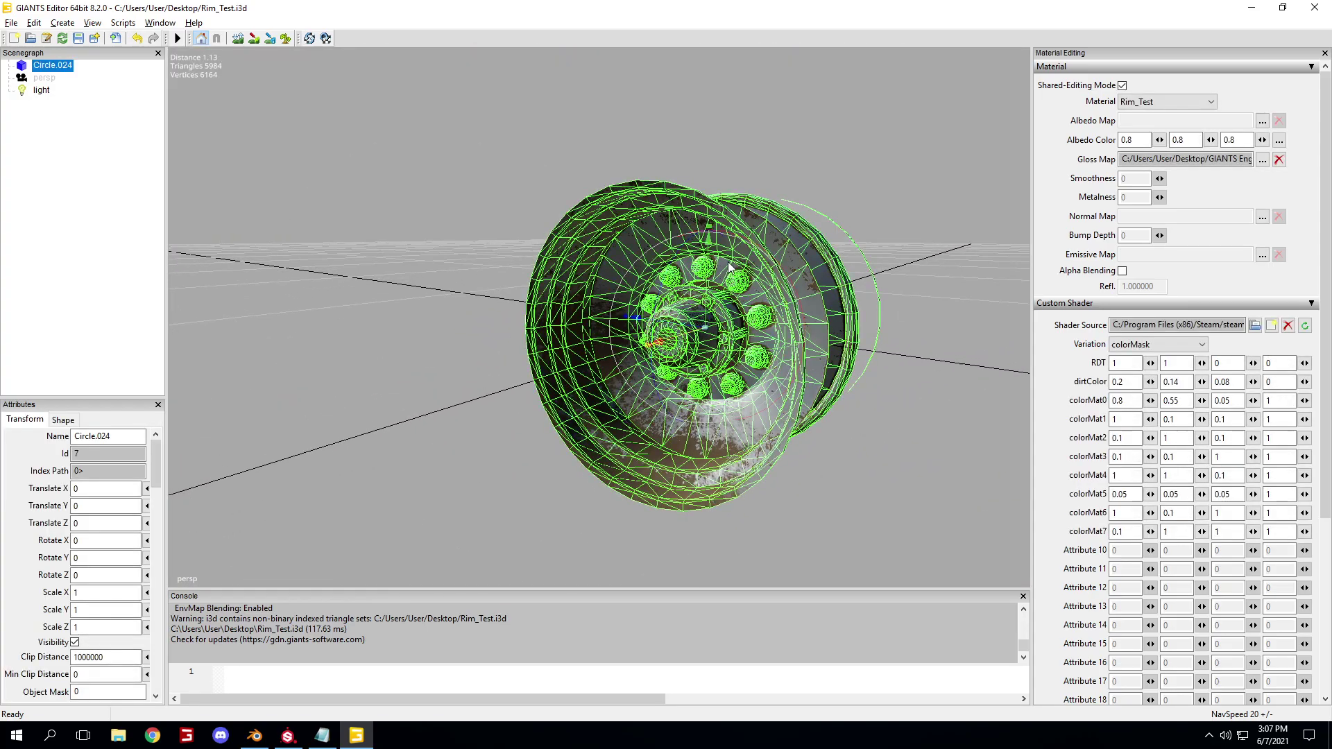
alt+drag(653, 338, 602, 446)
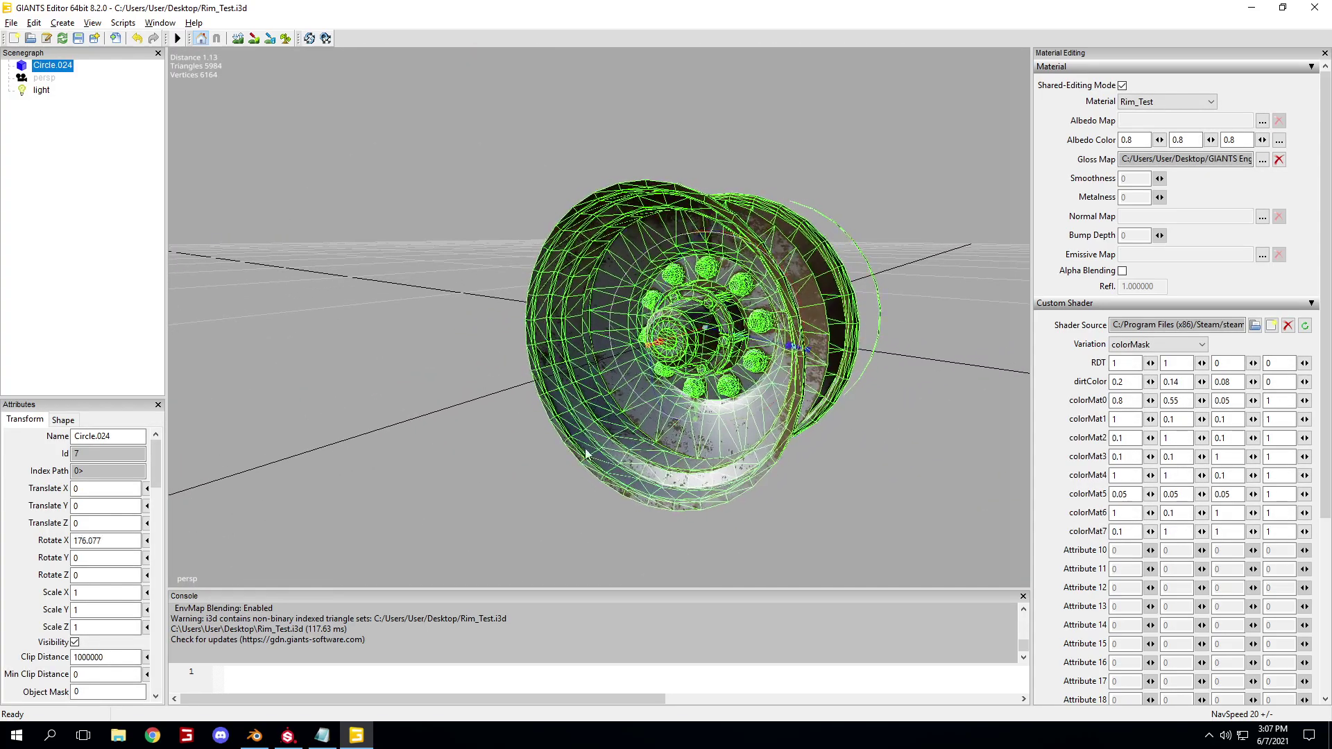
- Examine the textured rim's hub, bolts and inner barrel up close and from the opposite side with the wireframe hidden
click(480, 422)
scroll(519, 419, up, 8)
alt+drag(480, 423, 601, 392)
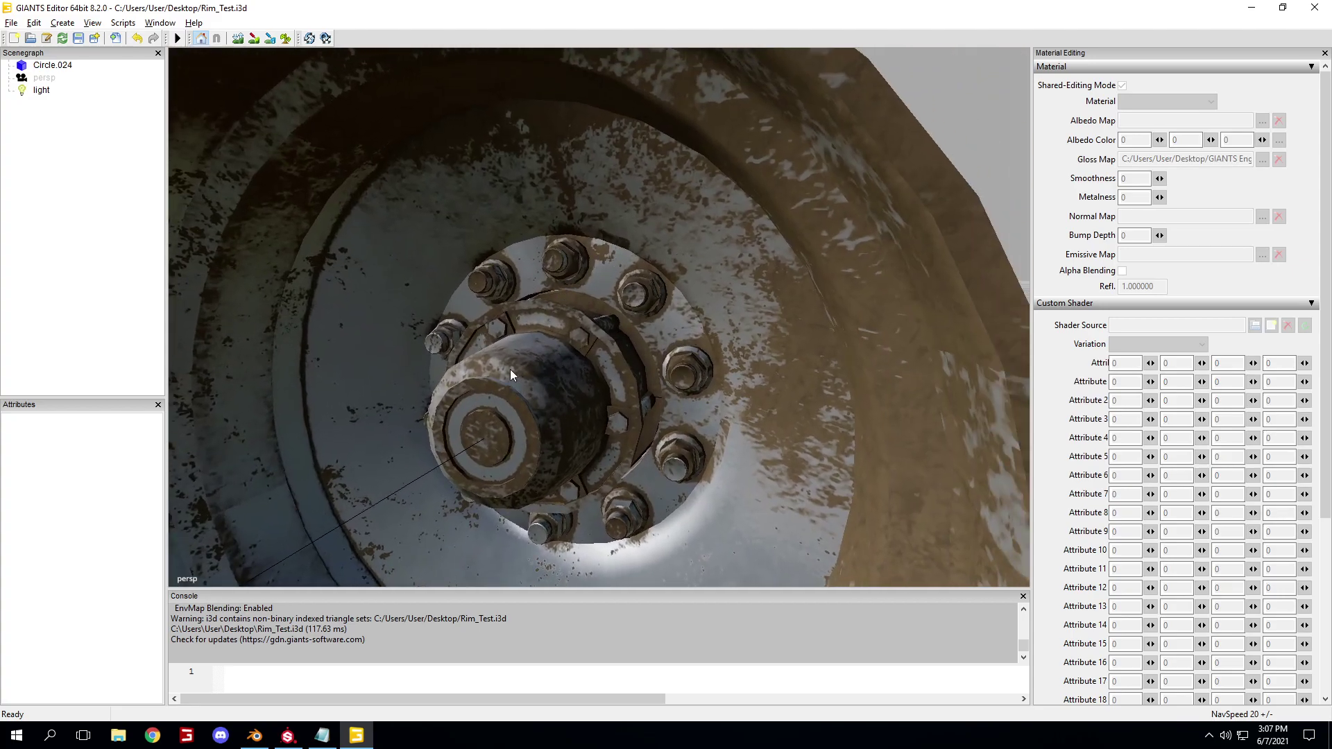
alt+drag(539, 318, 778, 343)
scroll(662, 365, down, 8)
scroll(656, 365, up, 10)
scroll(620, 381, down, 3)
scroll(712, 408, down, 3)
scroll(774, 341, down, 6)
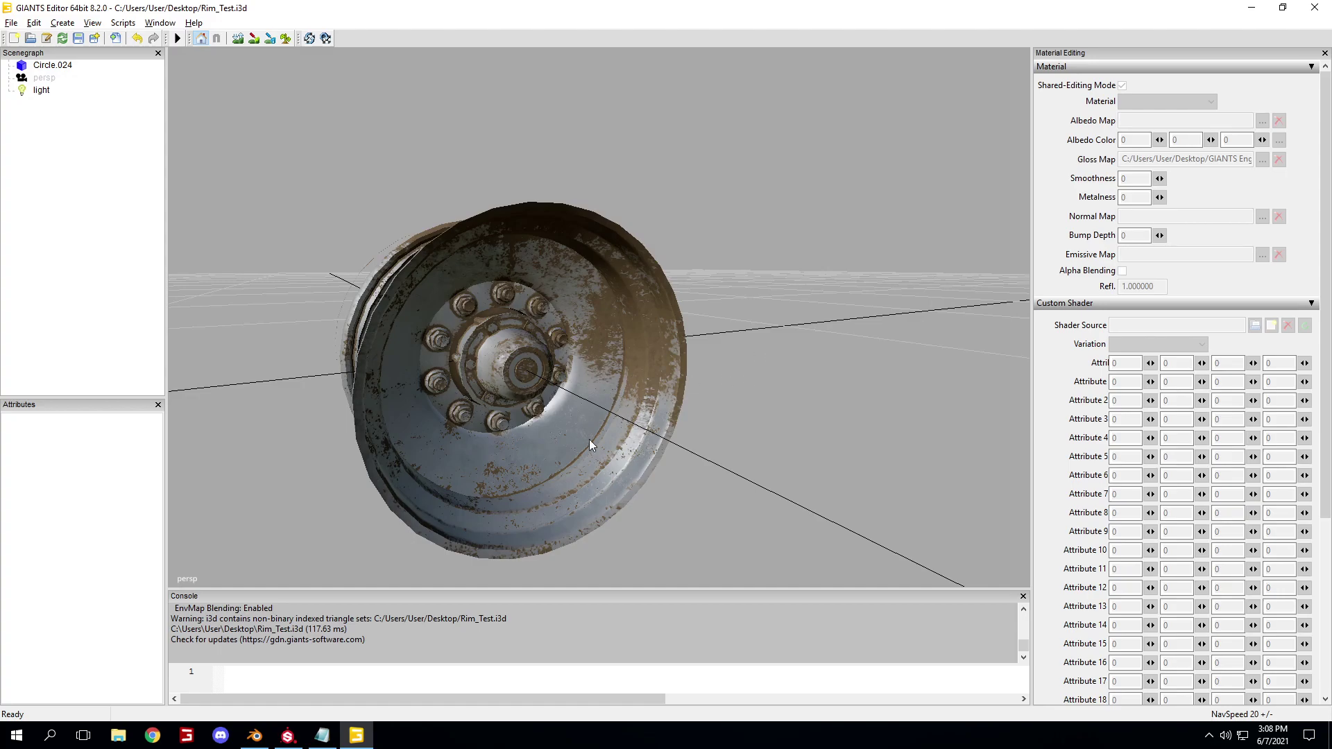
- Compare the dirt on the rim's face with the model in Substance Painter and return to GIANTS Editor
click(613, 420)
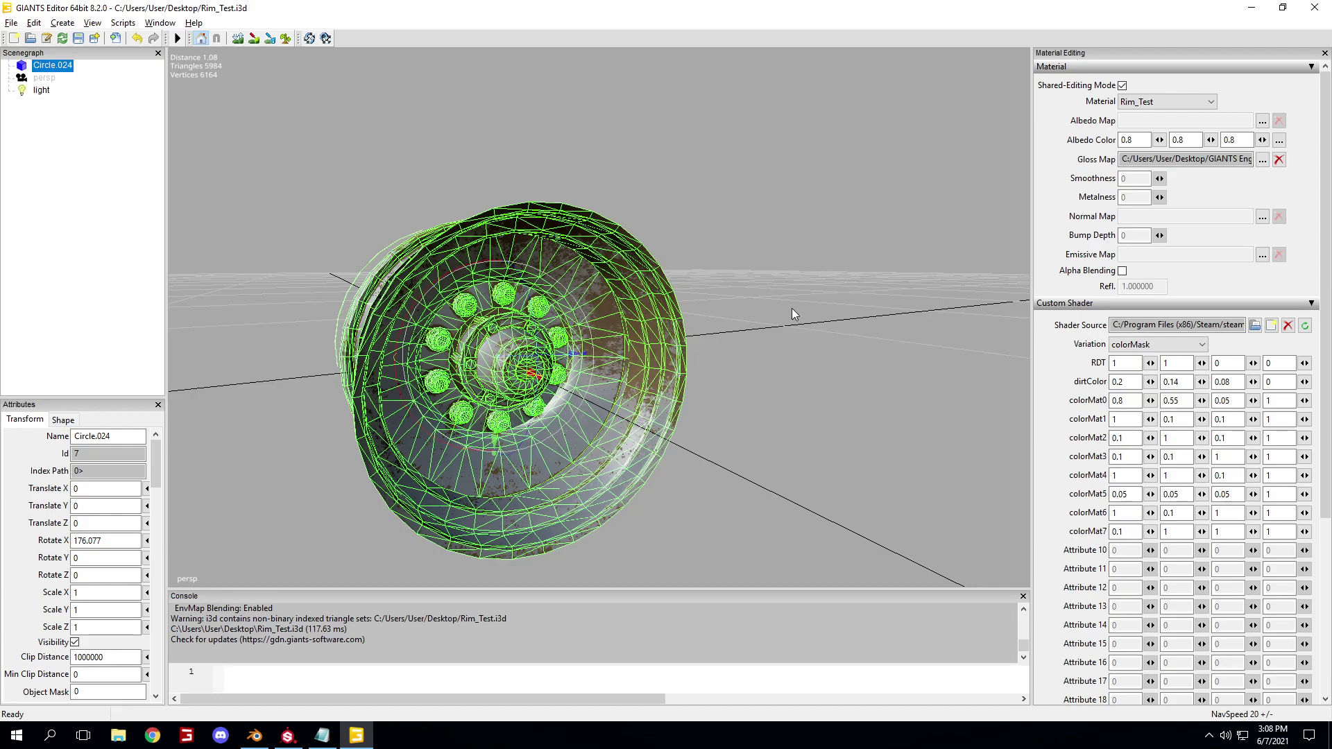
click(743, 330)
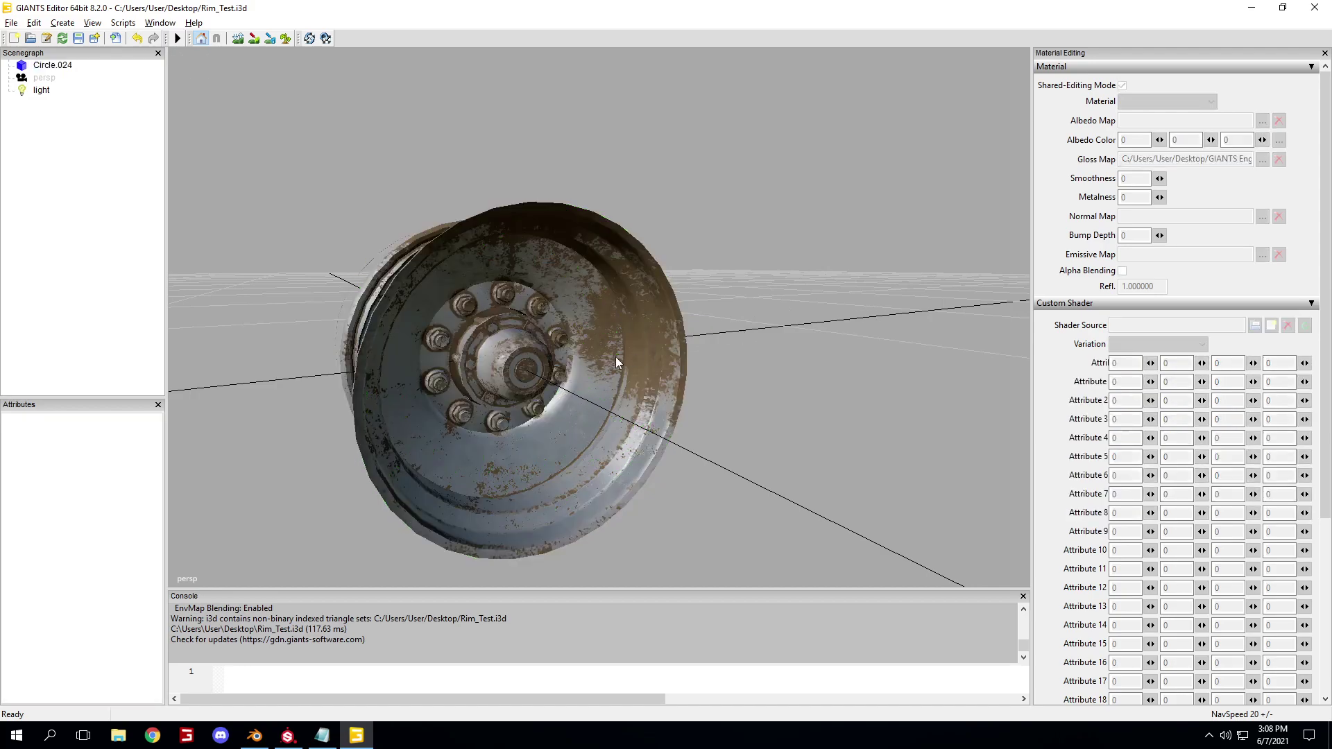
click(628, 352)
click(684, 476)
mouse_move(289, 741)
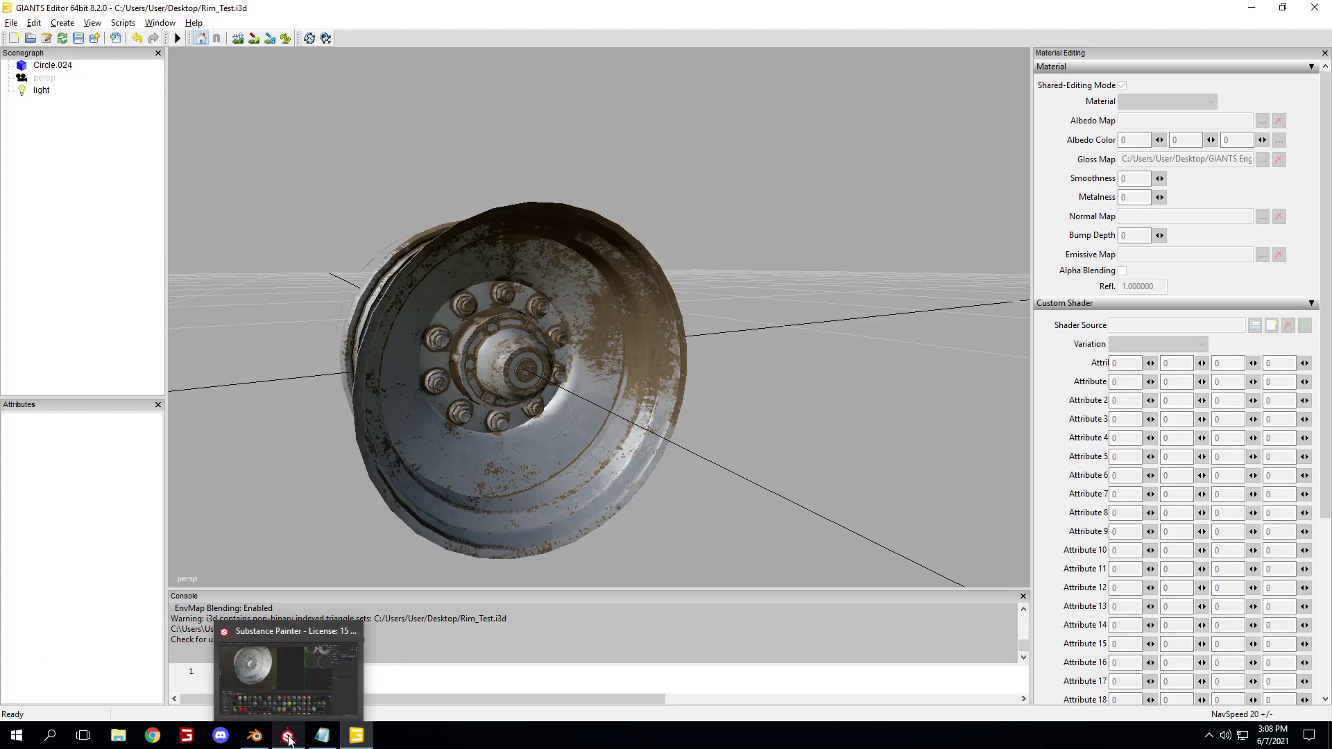
click(289, 739)
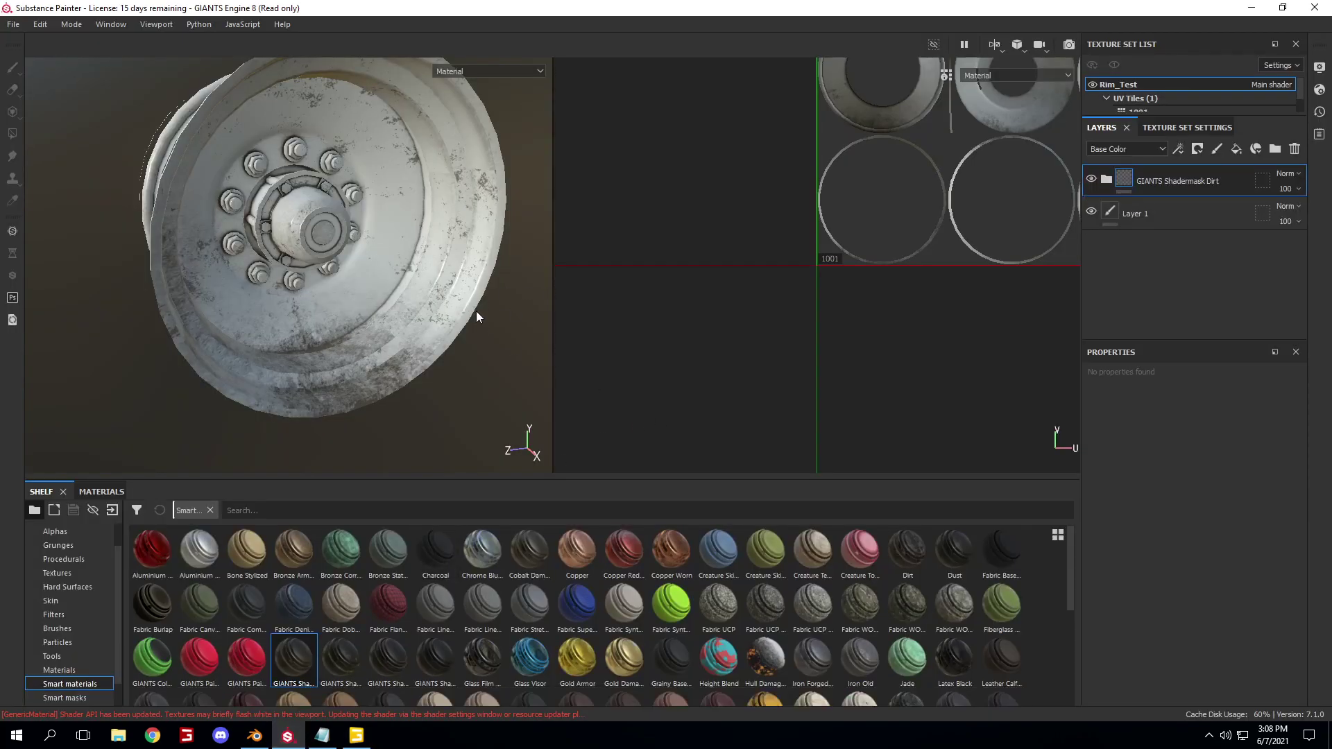
click(356, 735)
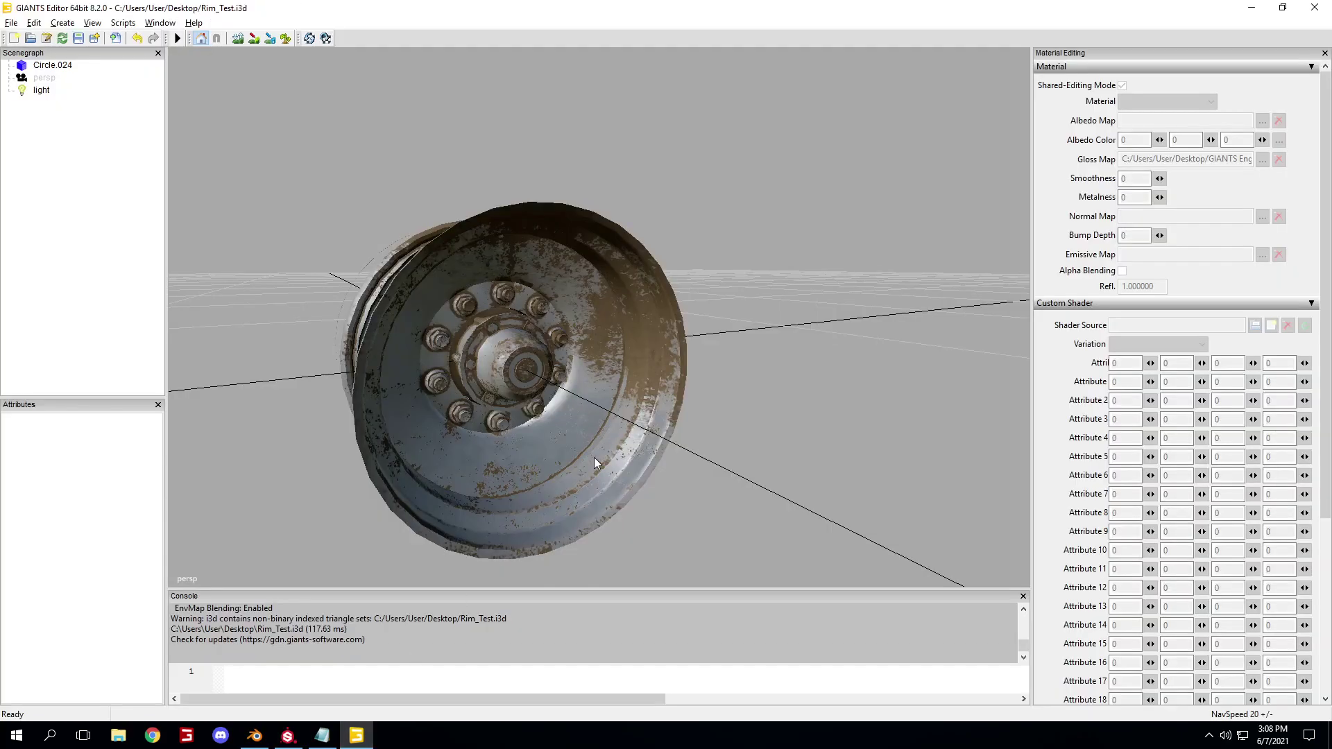
- Rotate the rim about its X axis to about -22.6 degrees and leave it deselected
click(559, 488)
drag(449, 272, 510, 396)
click(63, 420)
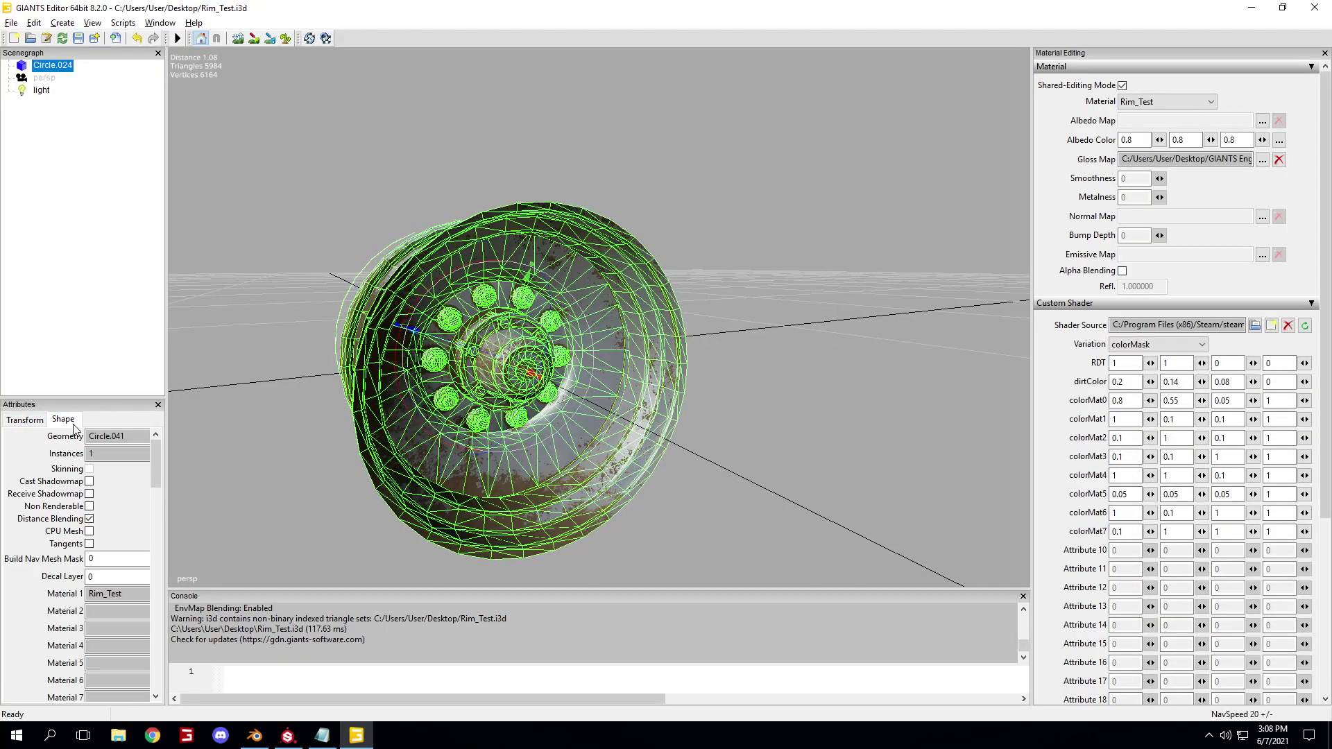
click(110, 332)
click(531, 413)
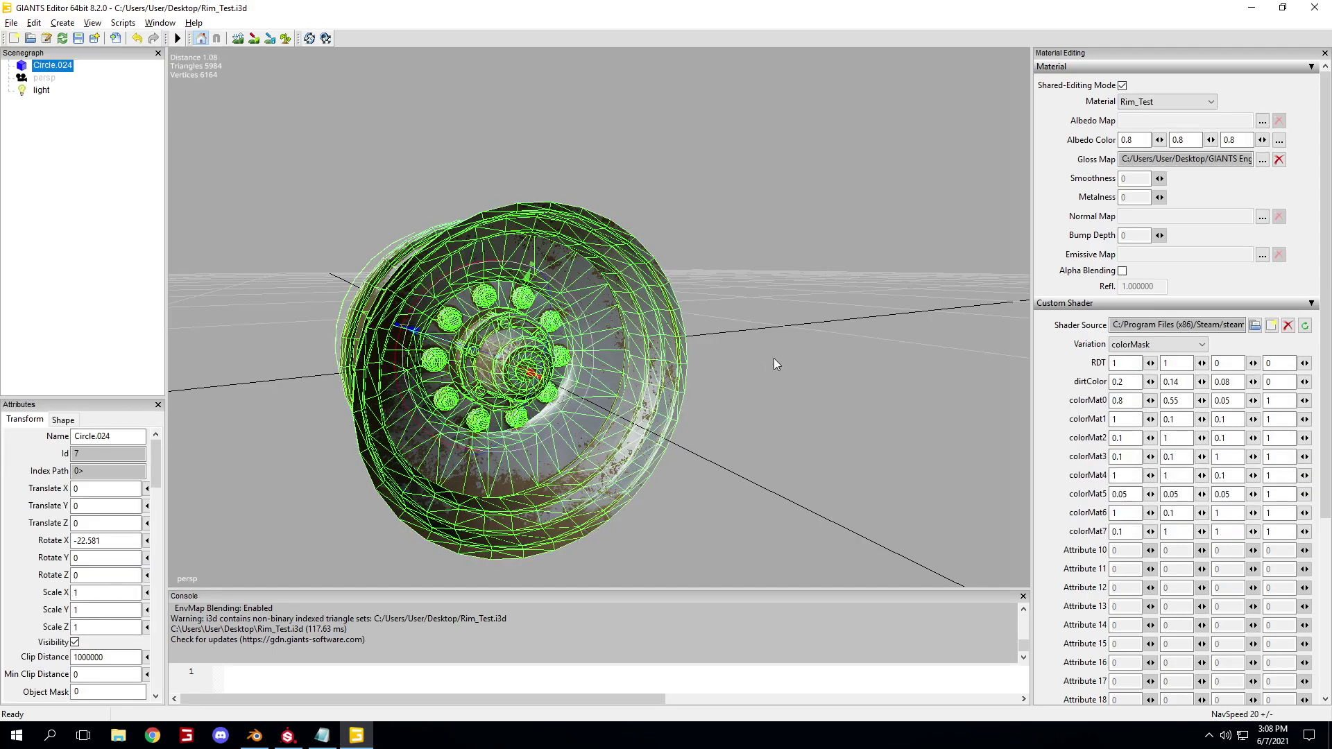
click(805, 361)
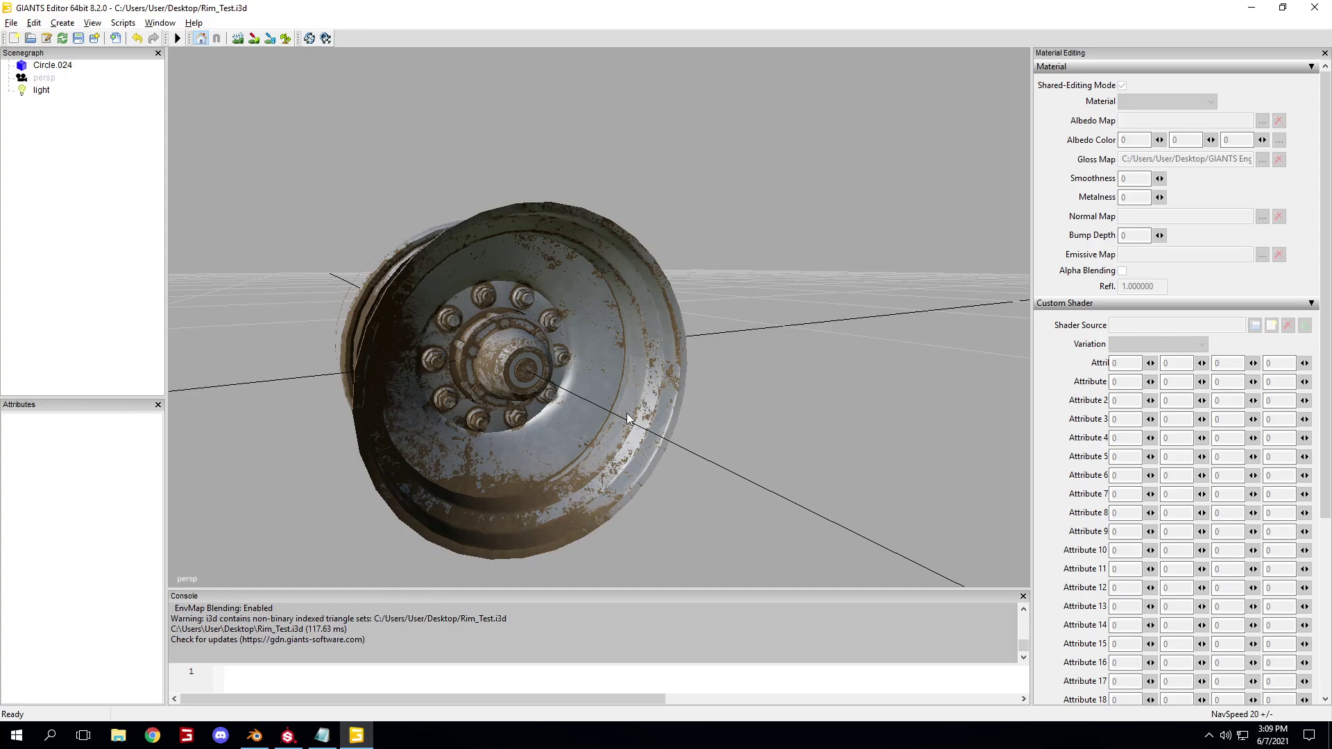
- Close the Rim_Test_export_log file in Notepad, leaving the rim scene in GIANTS Editor open
click(291, 738)
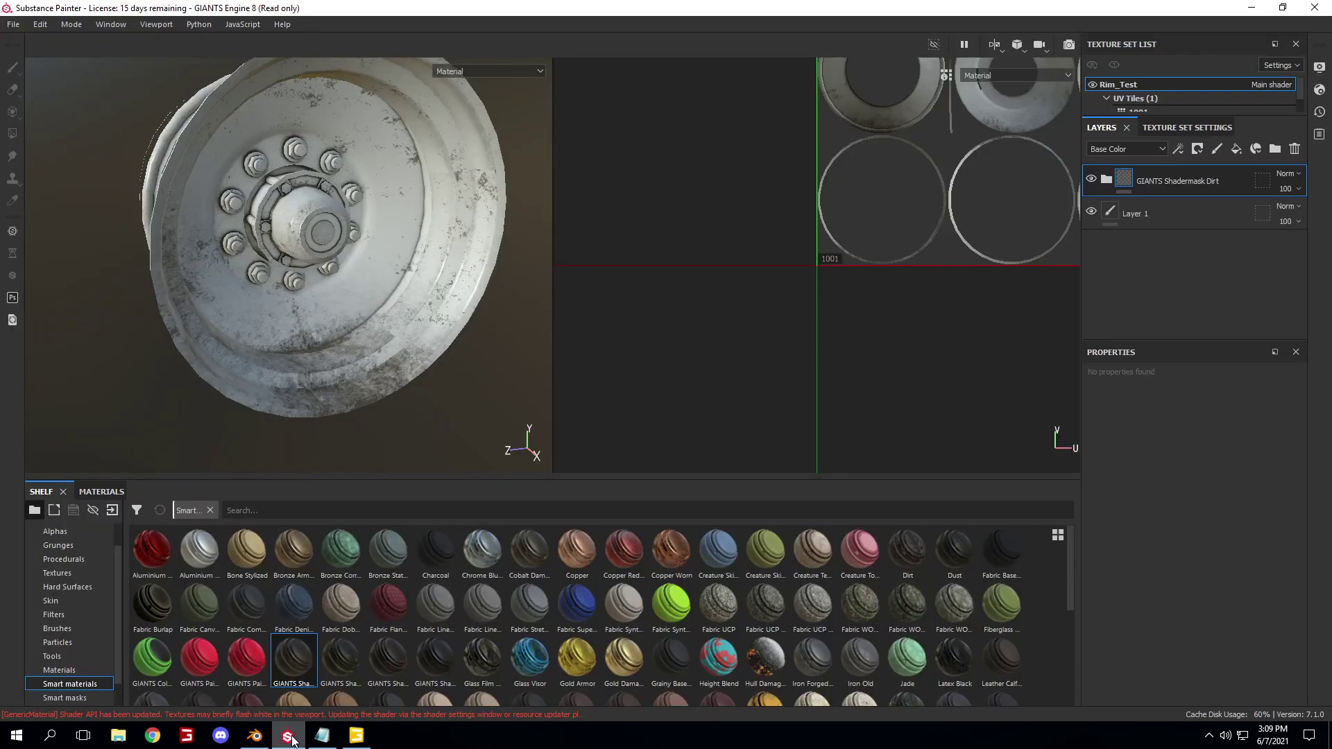
key(alt+Tab)
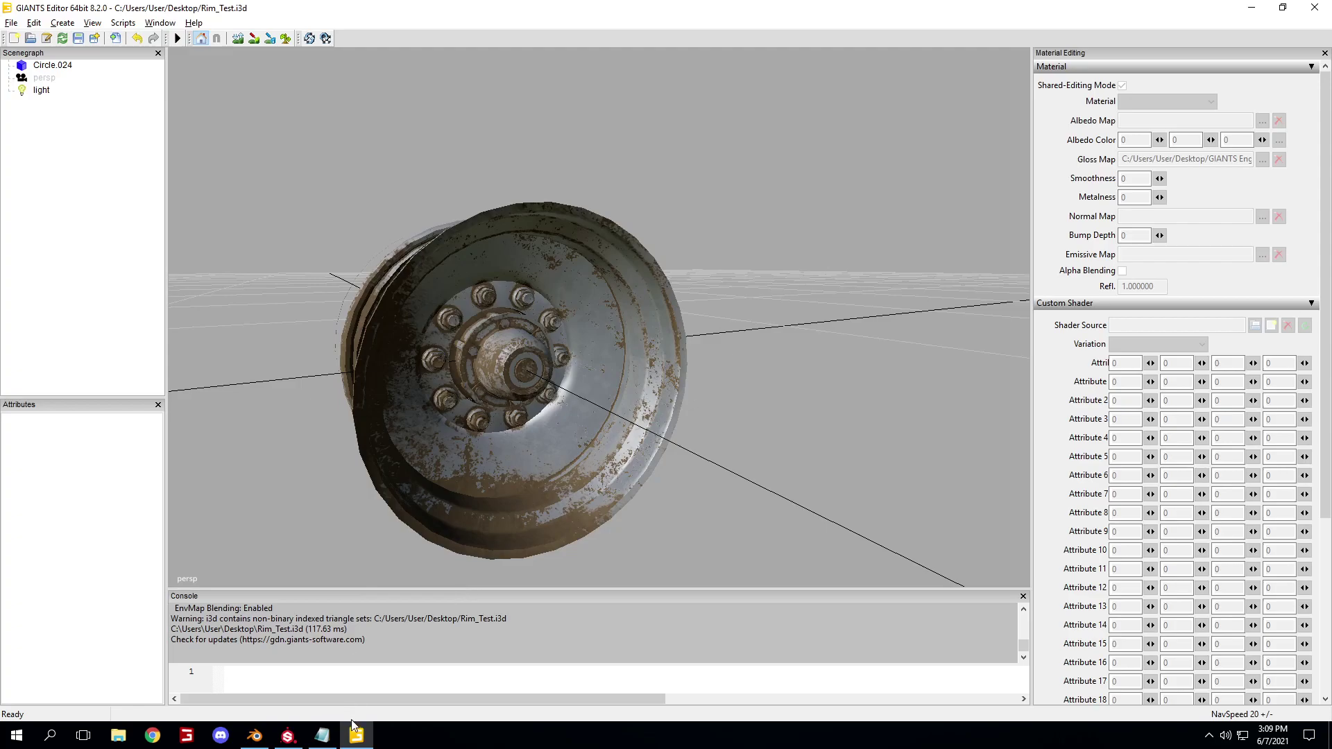
click(322, 736)
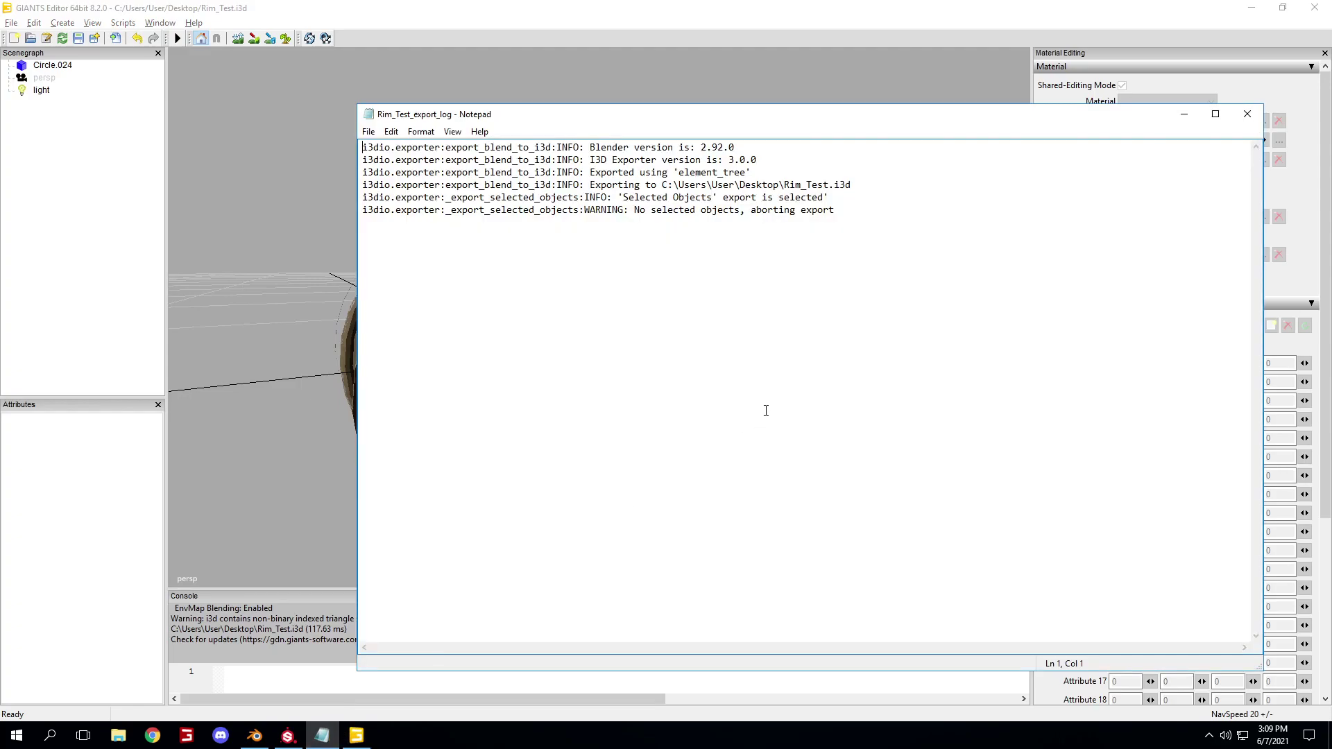
click(1246, 113)
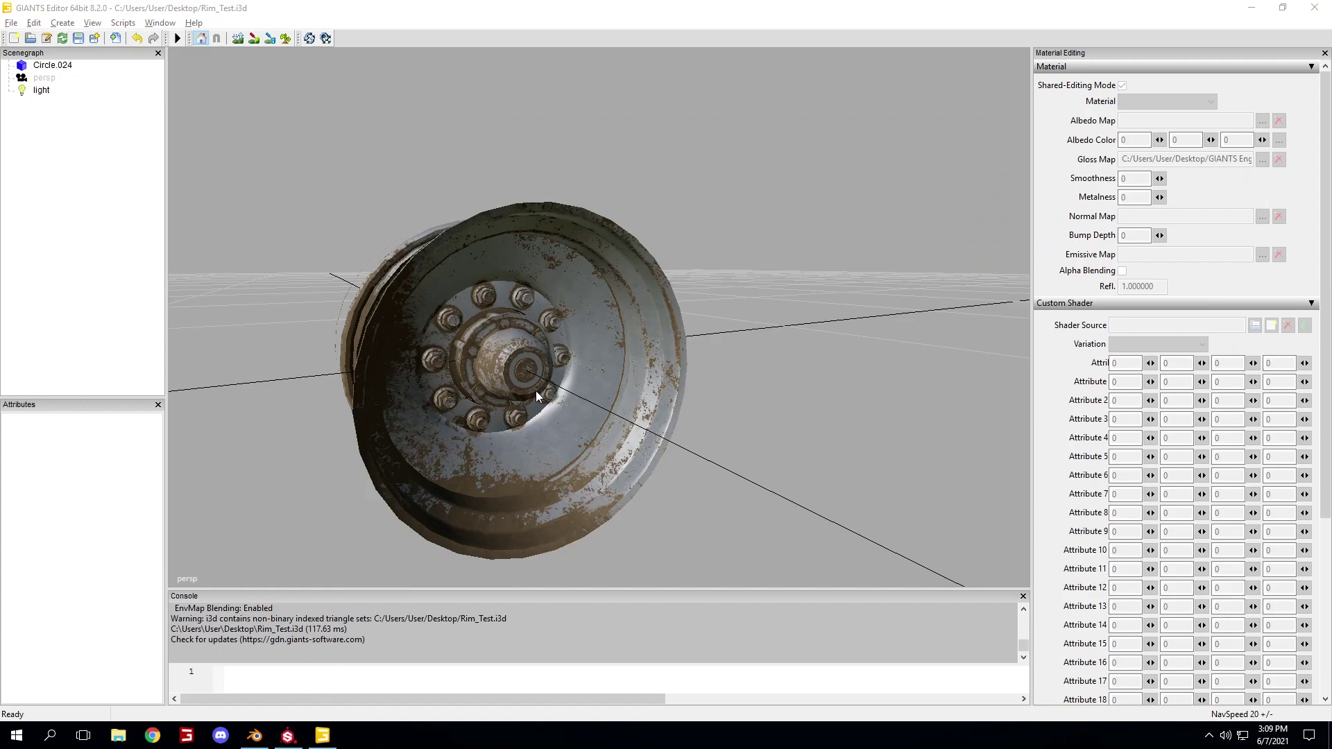
- Remove the gloss map from the rim's Rim_Test material and deselect the rim
click(1330, 735)
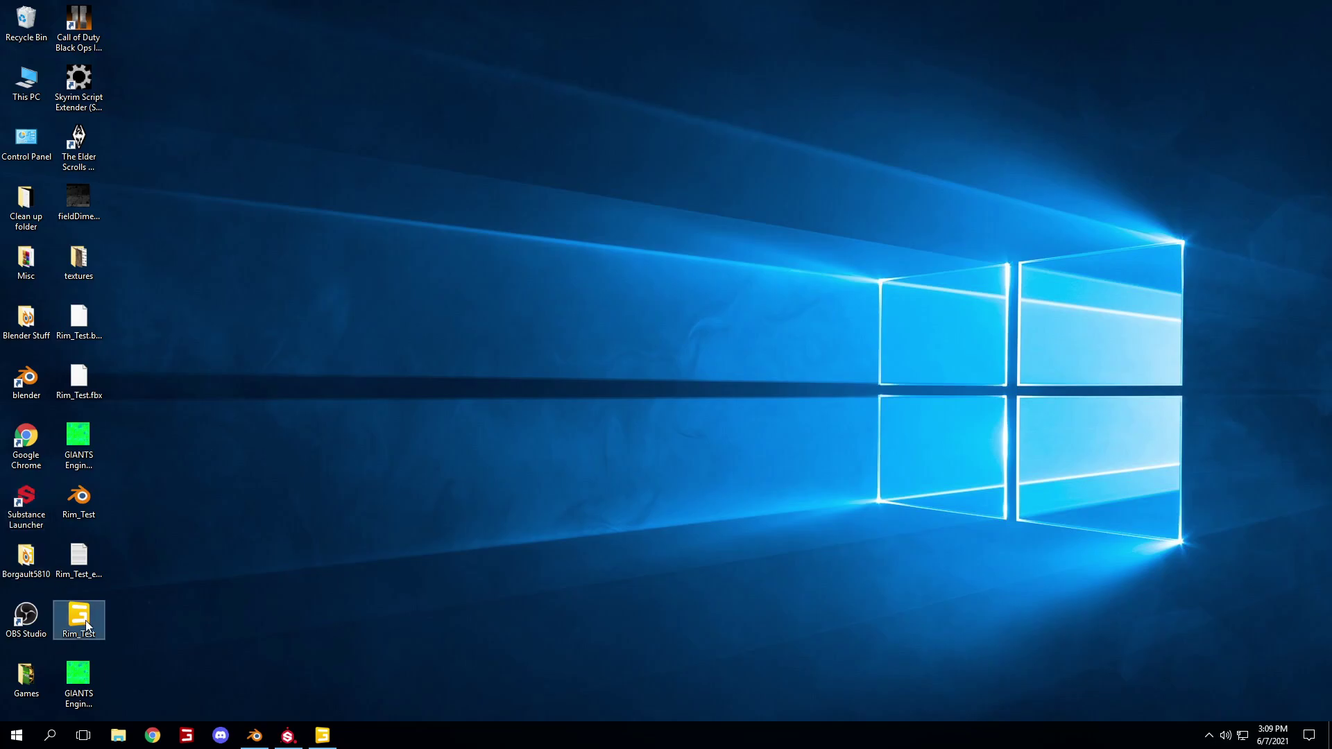
click(322, 736)
click(535, 518)
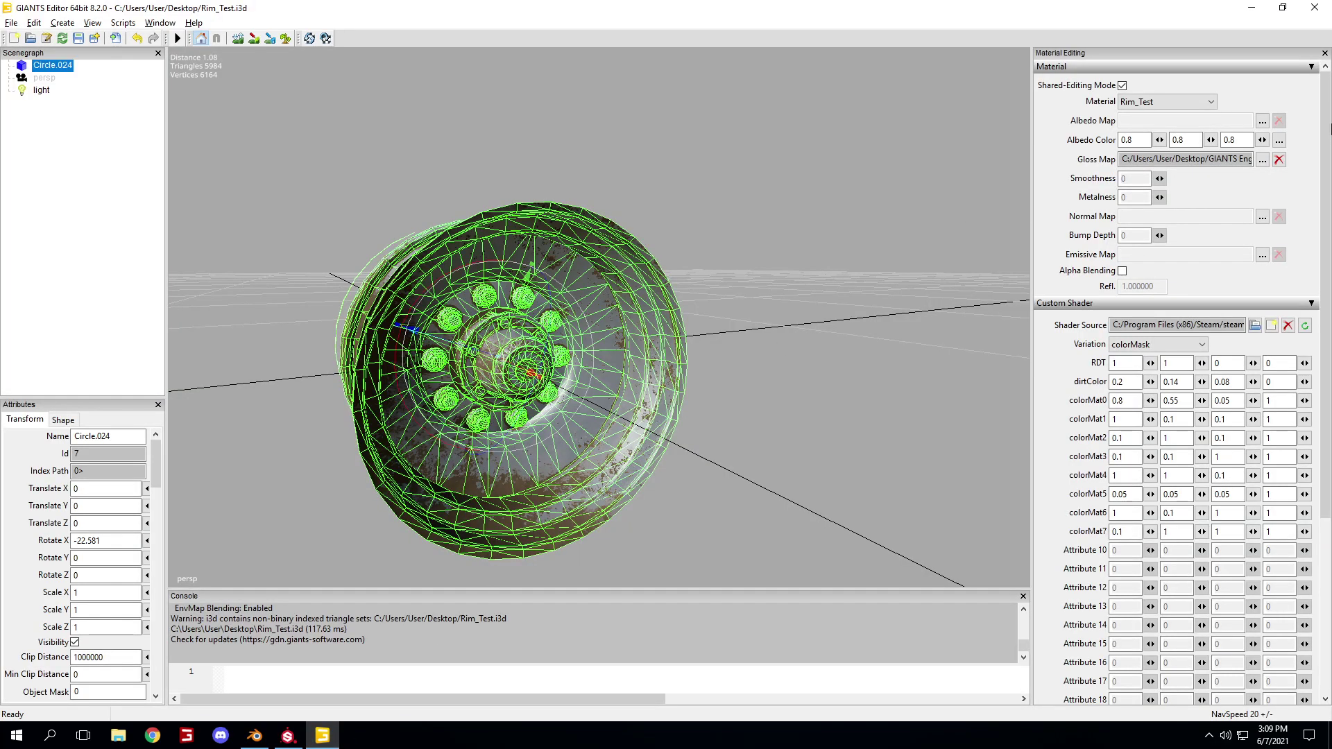
click(1280, 161)
click(639, 186)
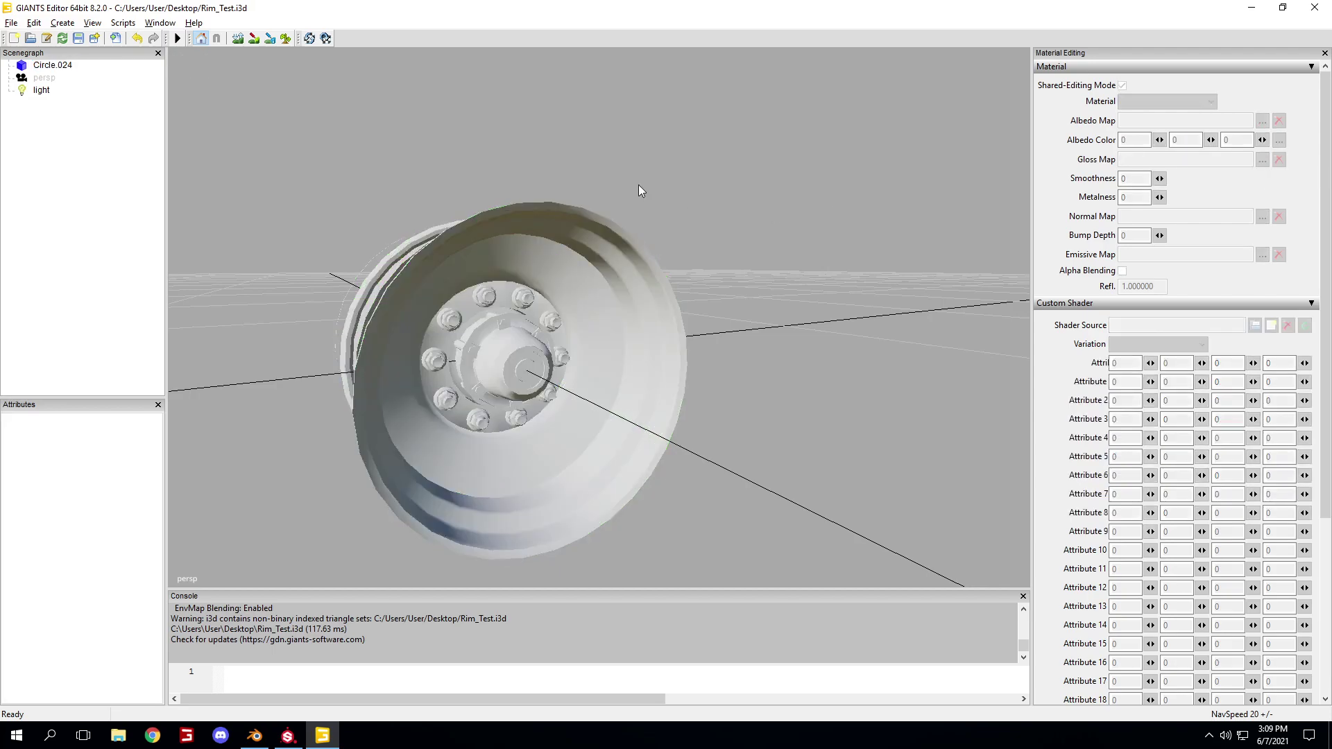
- Save the Rim_Test.i3d scene and close GIANTS Editor
click(77, 37)
click(1314, 8)
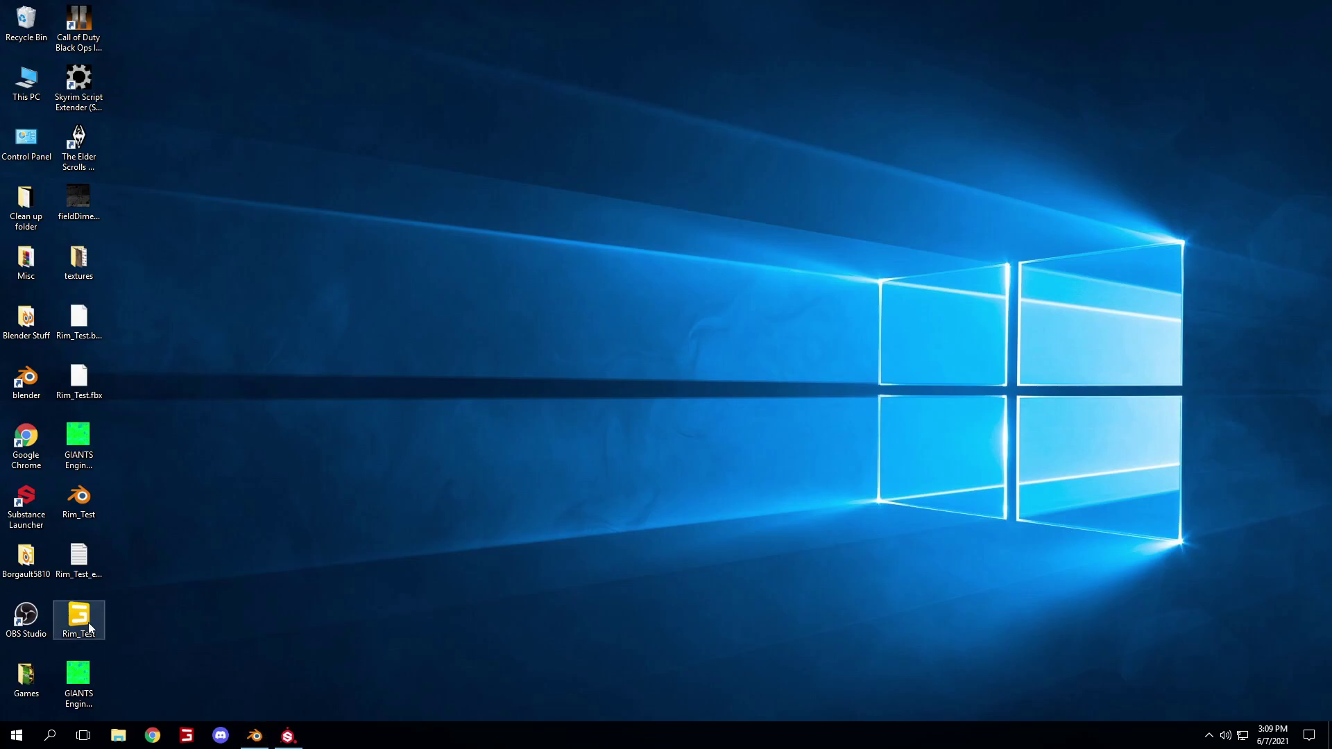
- Delete the GIANTS Engine mask texture files from the desktop
click(78, 680)
key(Delete)
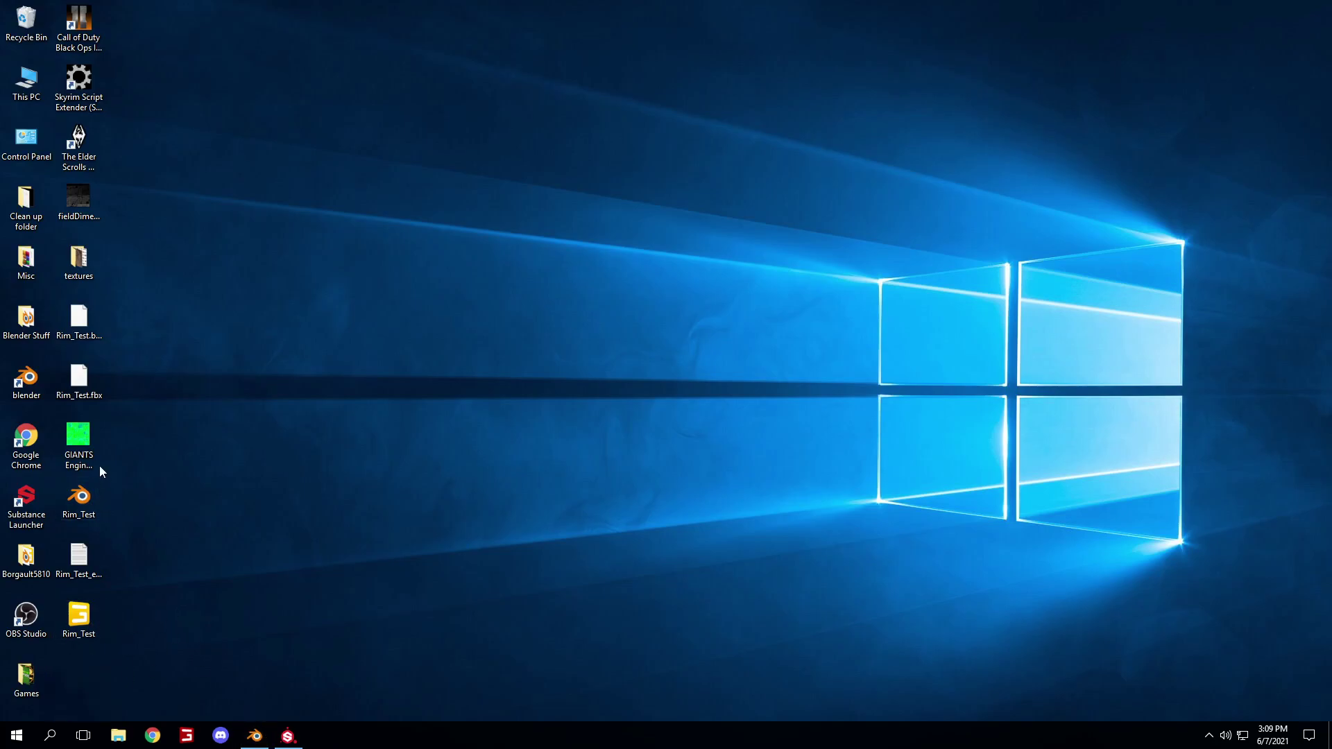
key(Delete)
drag(158, 655, 90, 442)
click(242, 618)
- Switch to Substance Painter and cut the GIANTS Shadermask Dirt folder from the rim's layer stack
click(288, 736)
mouse_move(437, 354)
alt+mouse_down()
mouse_move(250, 340)
mouse_move(264, 377)
mouse_move(350, 351)
mouse_move(392, 300)
alt+mouse_up()
scroll(351, 366, down, 3)
scroll(354, 365, up, 5)
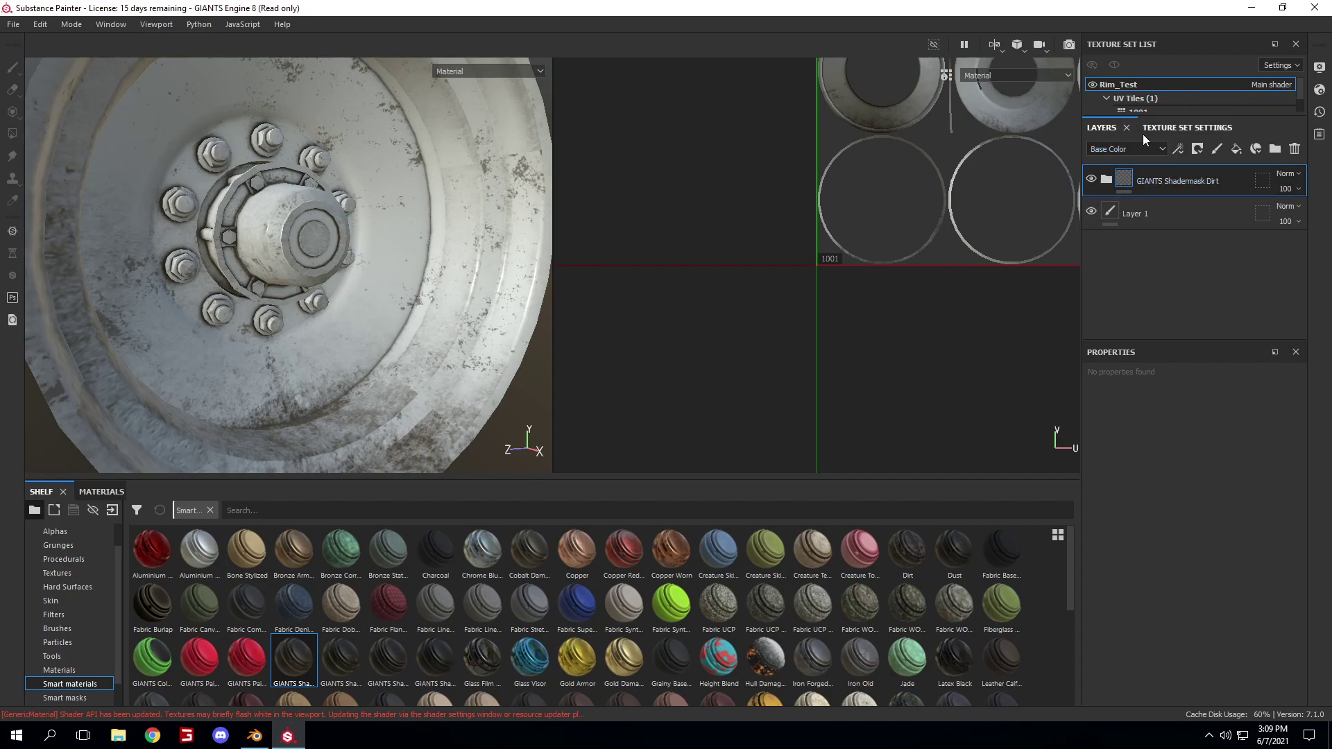
click(1138, 214)
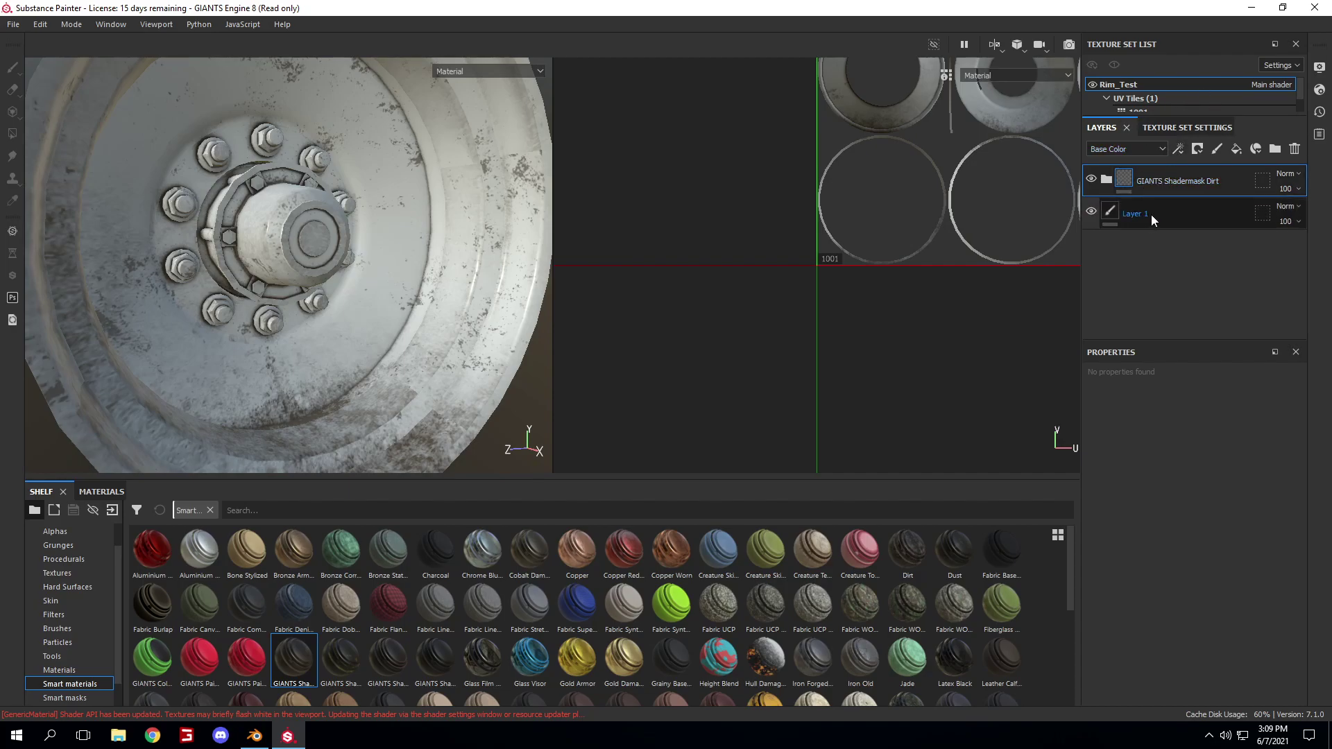
click(1163, 185)
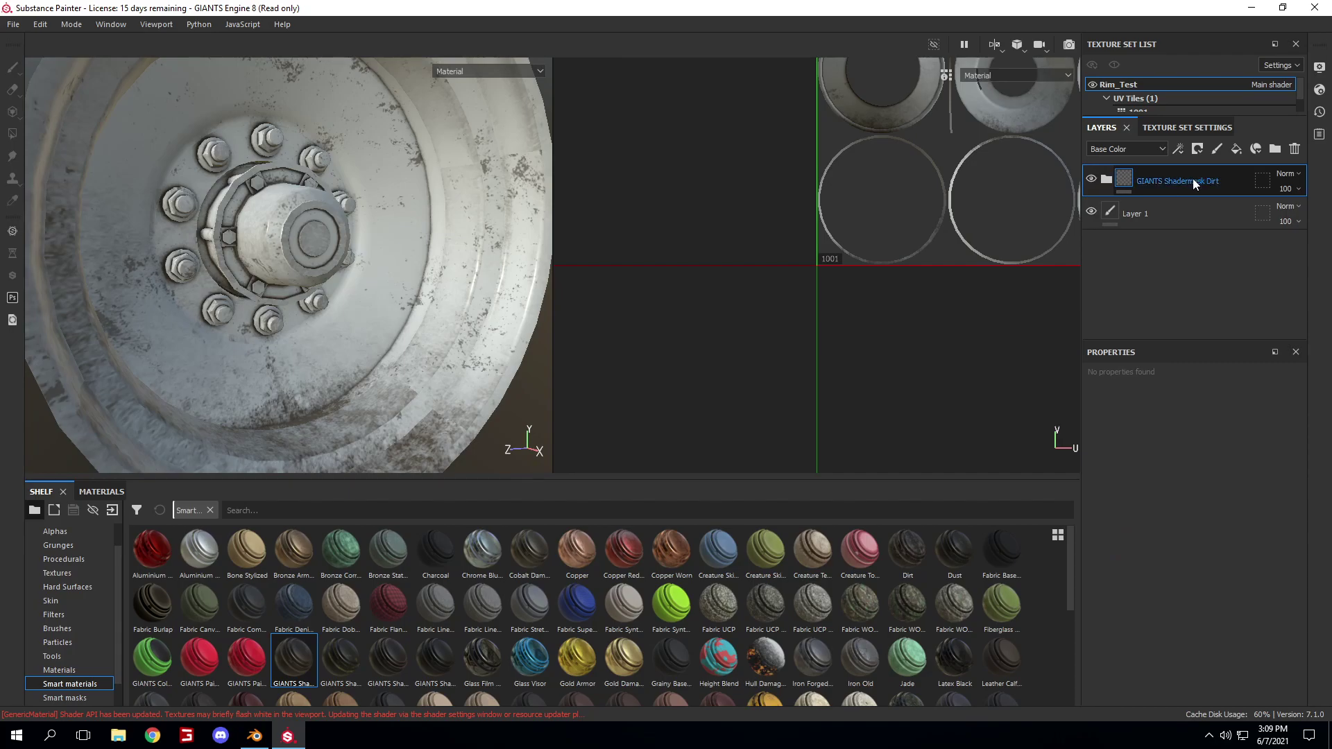
right_click(1189, 181)
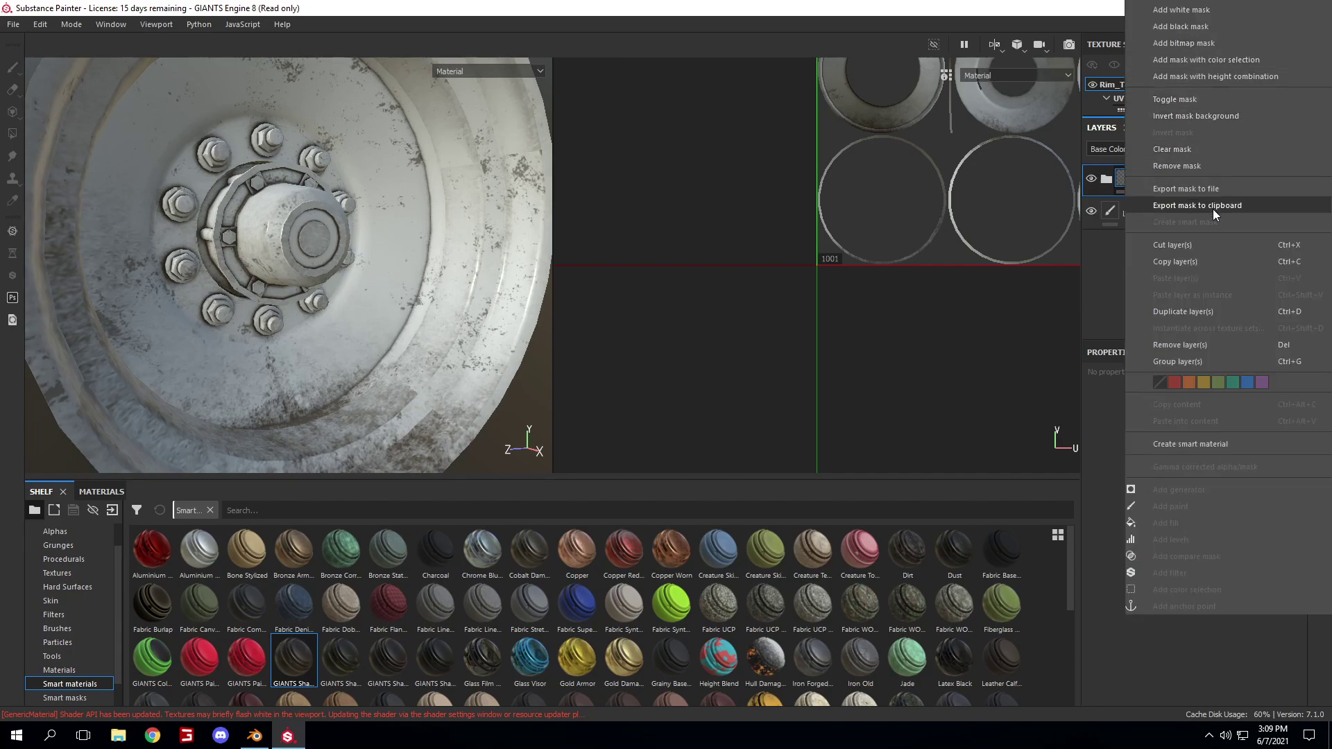
click(1214, 244)
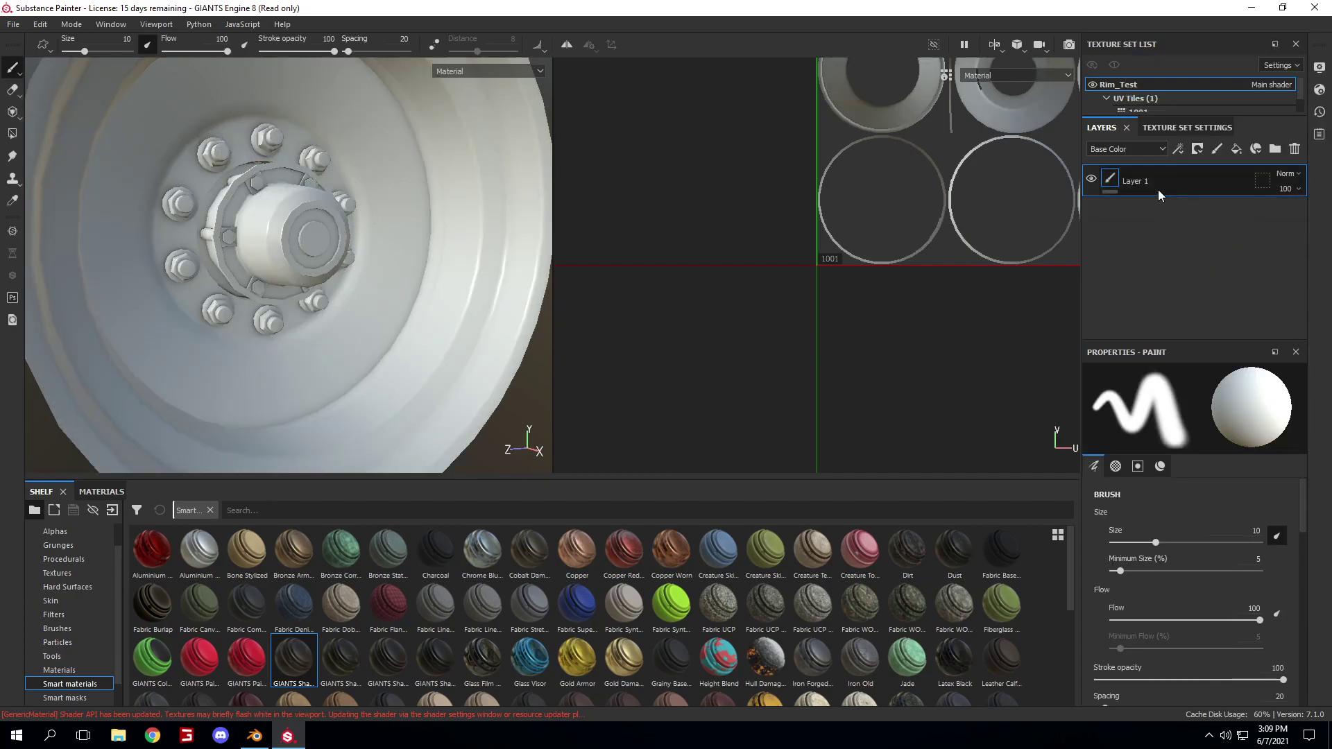
- Apply the GIANTS Shadermask Dirt smart material to the rim above Layer 1
alt+drag(343, 282, 287, 234)
mouse_move(294, 652)
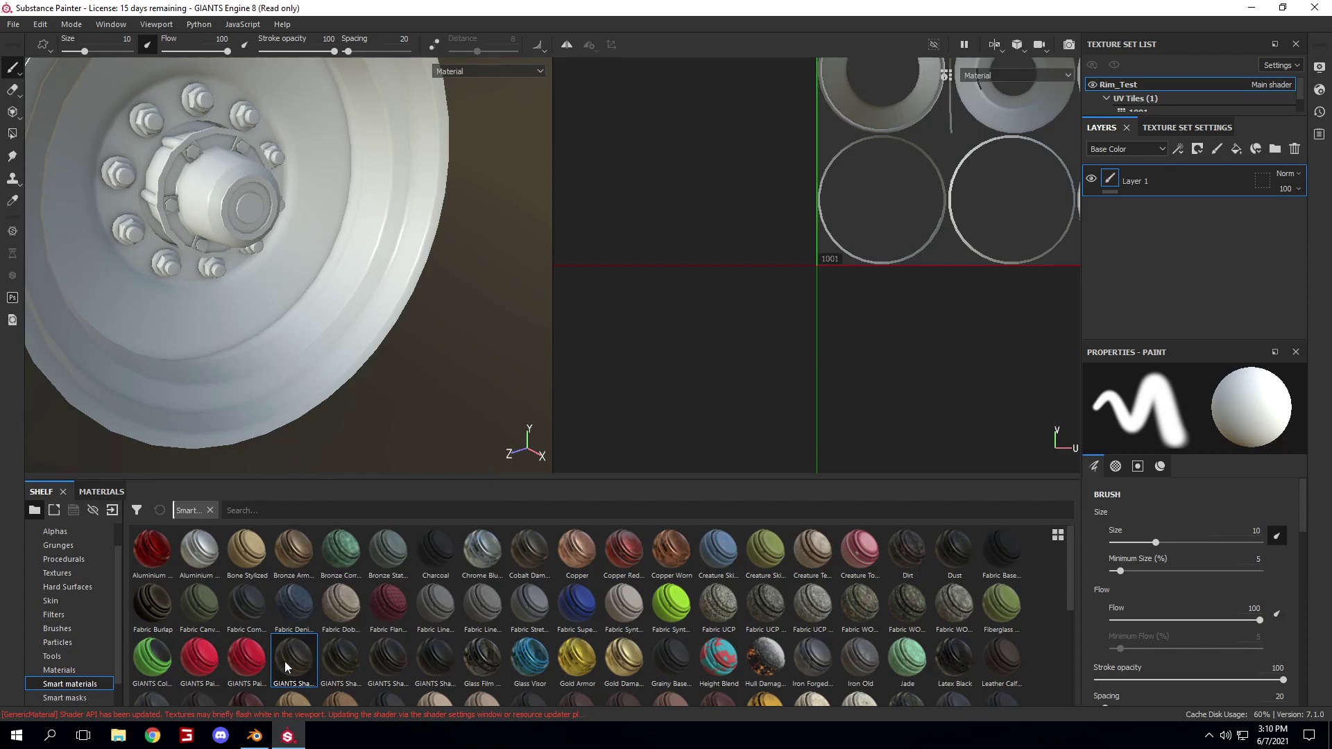
drag(285, 666, 356, 332)
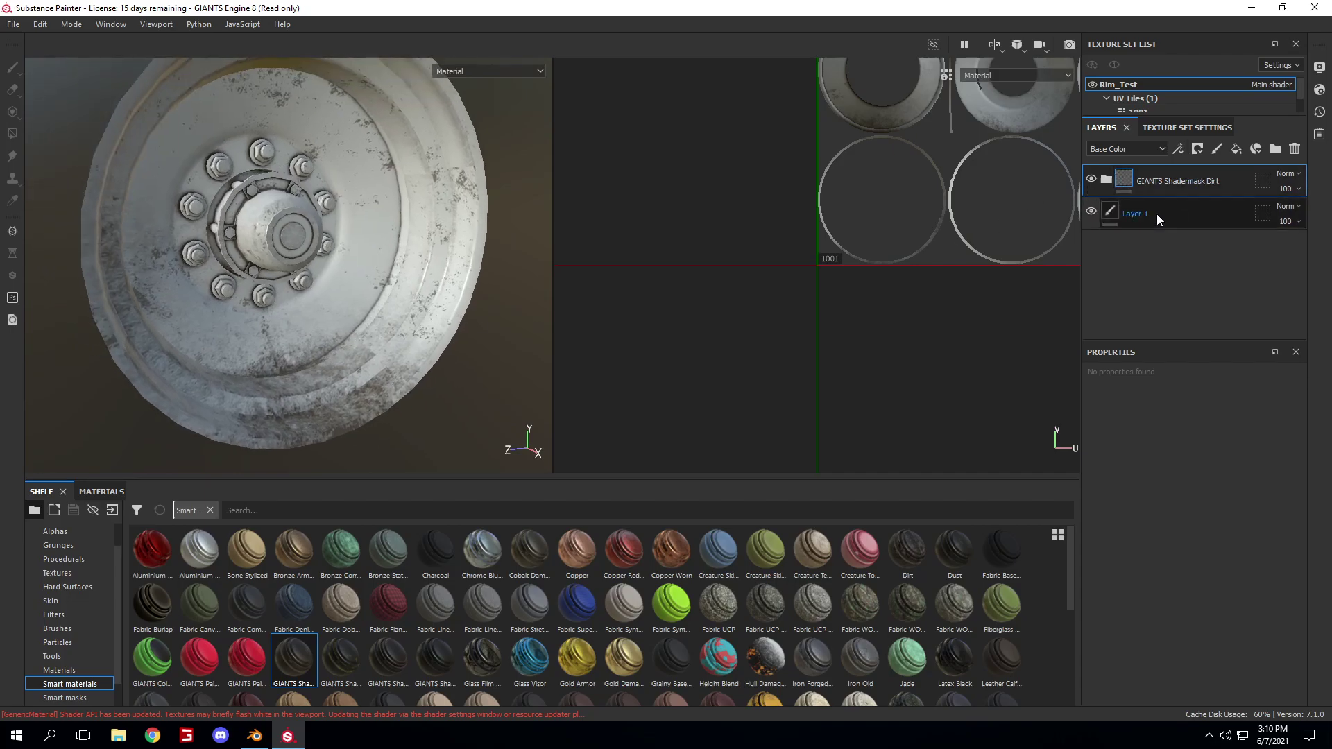
- In the Dirt layer's MG Dirt generator, set Dirt Level to 0.1 and Dirt Contrast to 0.1
click(1106, 180)
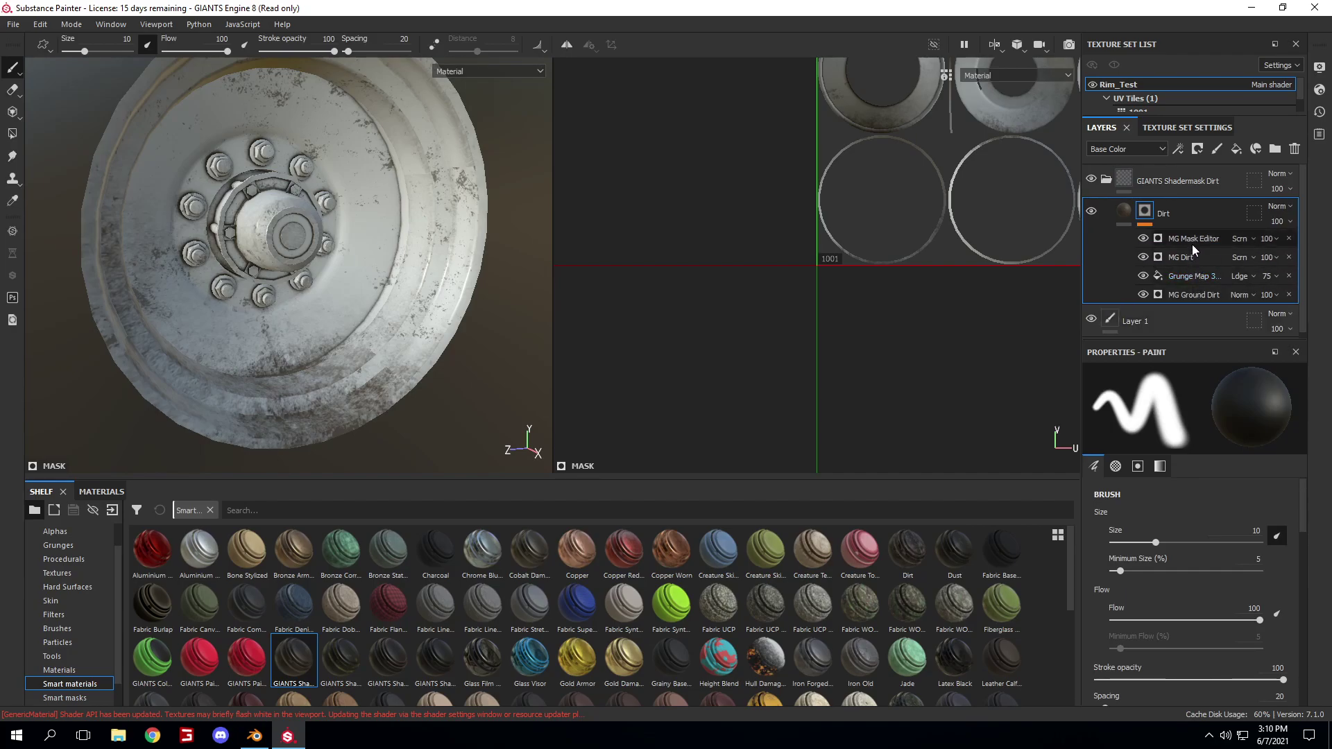
scroll(1193, 262, down, 1)
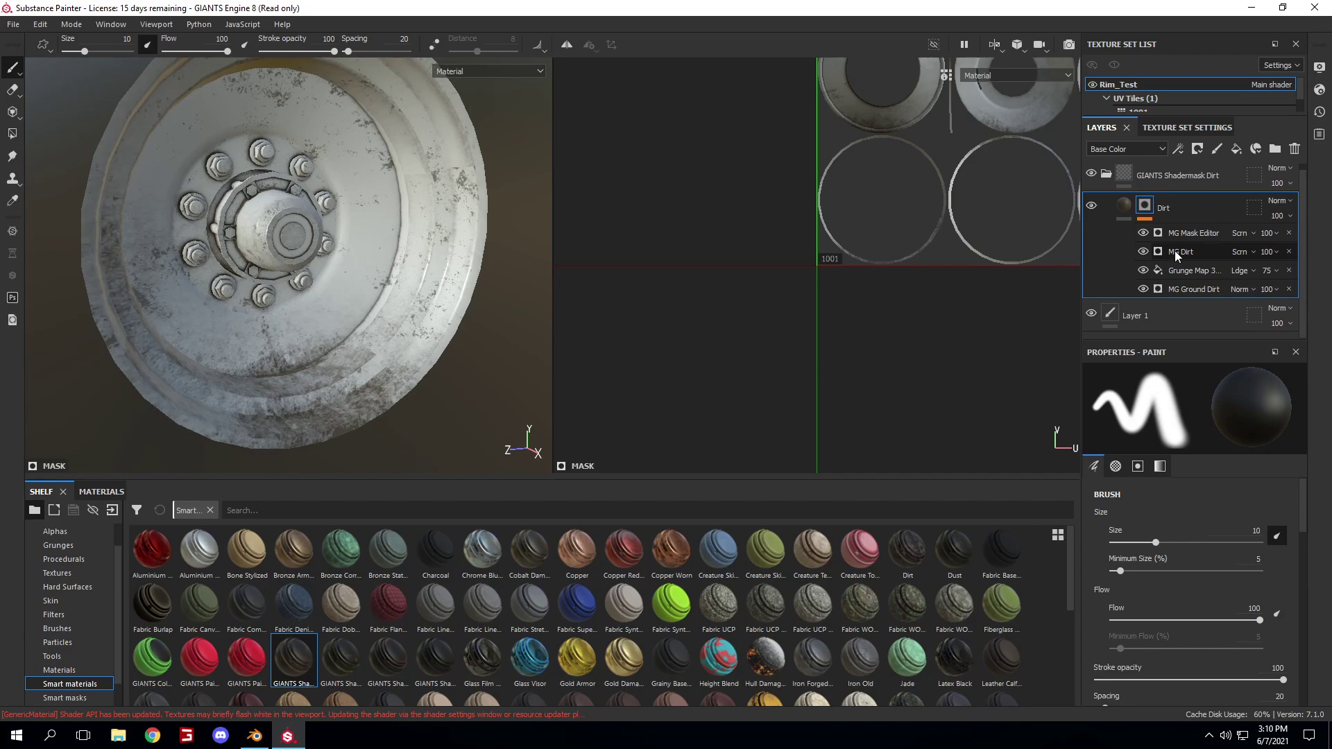
click(1176, 251)
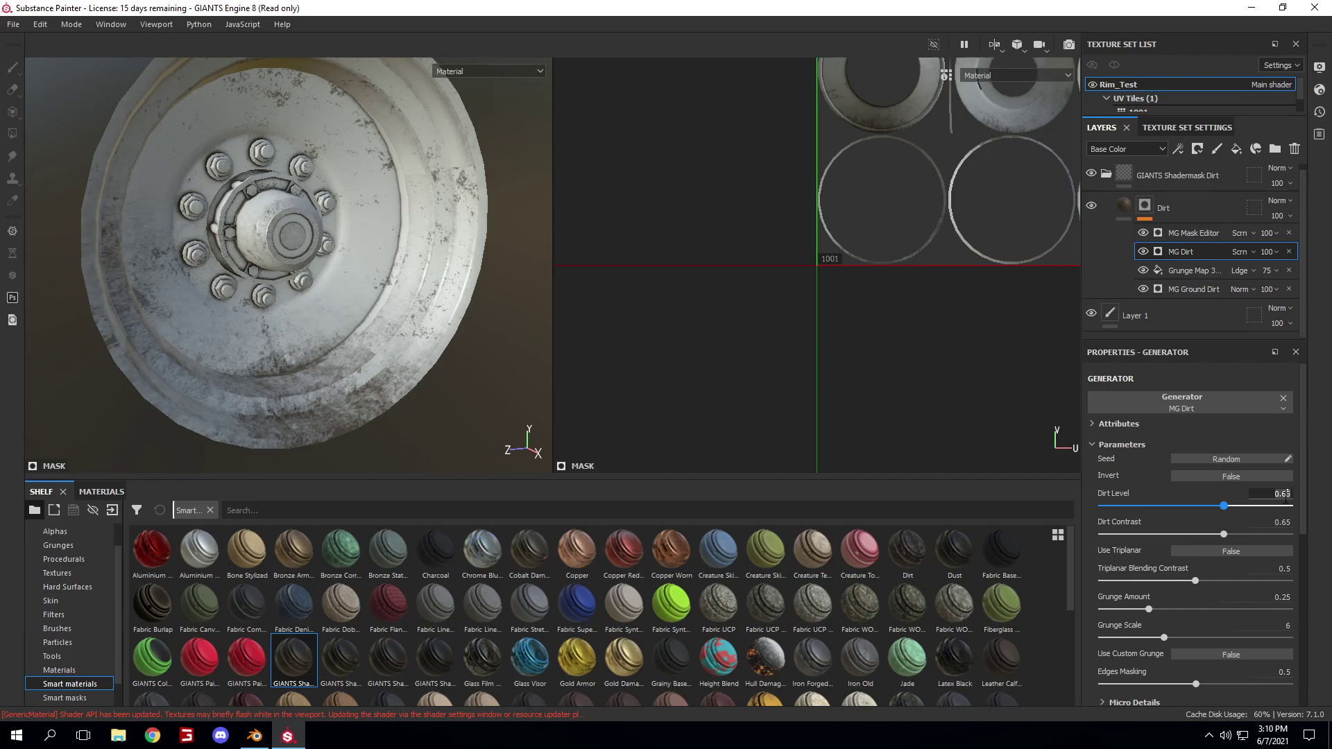
text(0.1)
click(1285, 524)
double_click(1287, 524)
text(0)
key(Return)
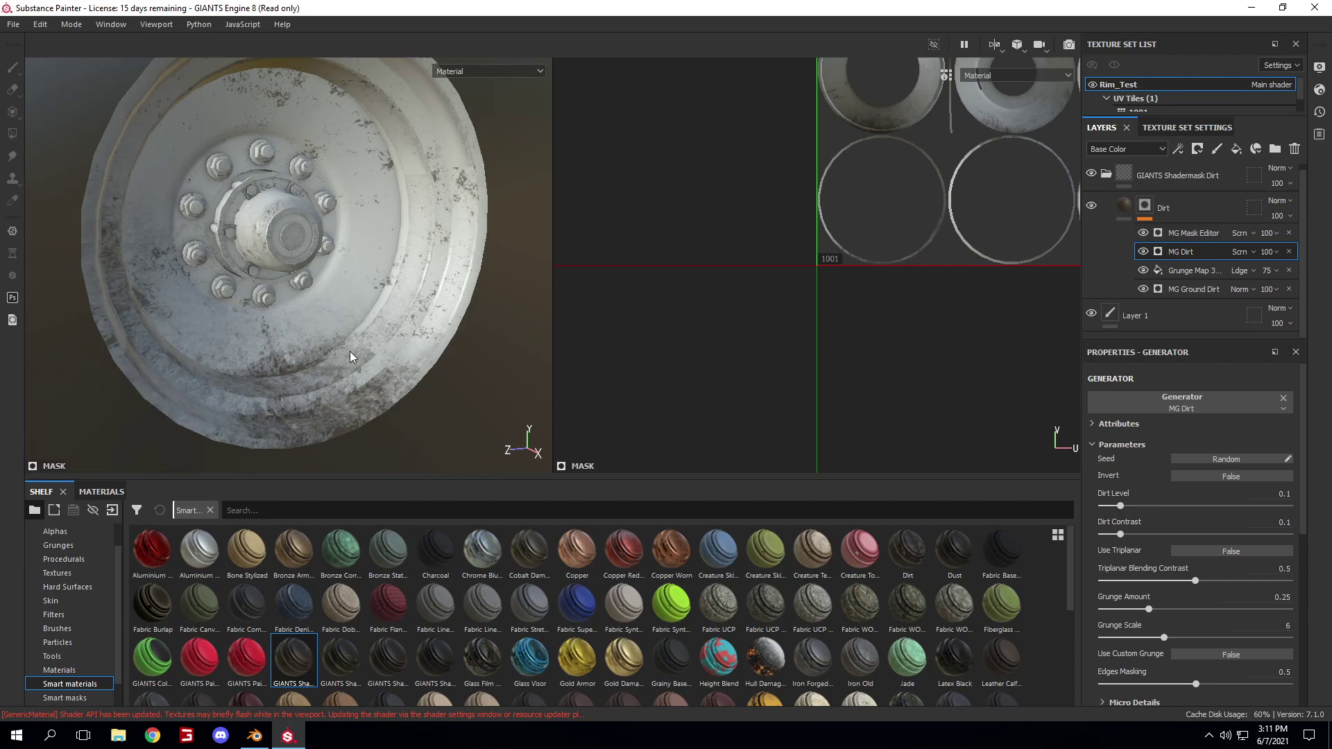
- In the Dirt layer's MG Ground Dirt generator, set Dirt Height to 0
alt+drag(395, 346, 426, 323)
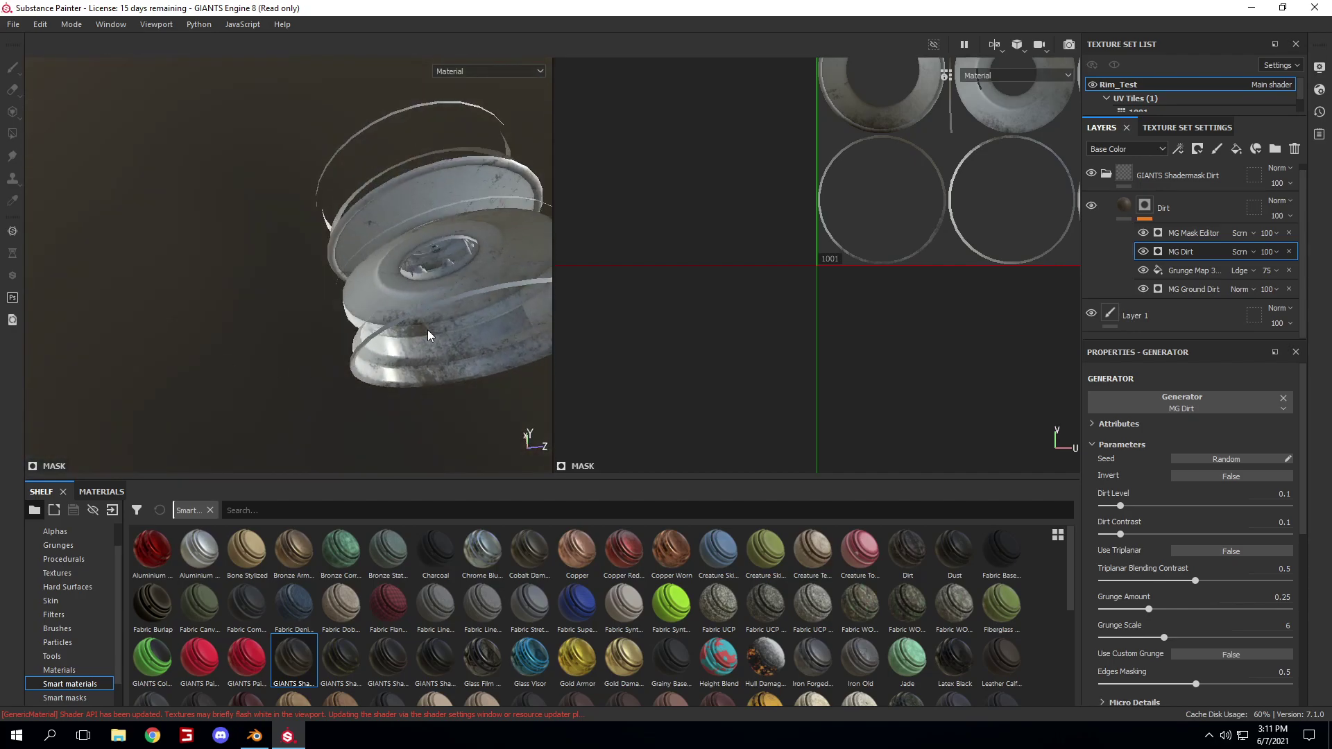
alt+drag(323, 358, 419, 351)
scroll(306, 297, up, 8)
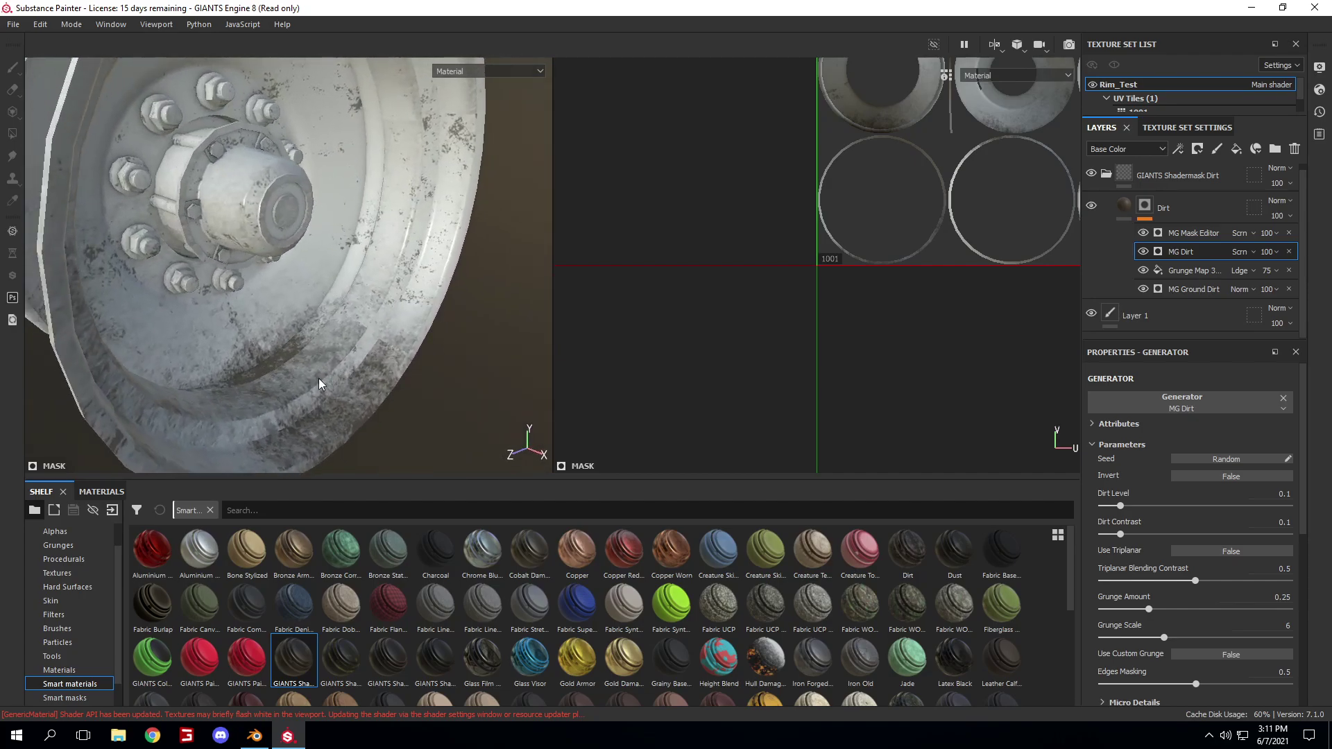
alt+drag(358, 333, 294, 351)
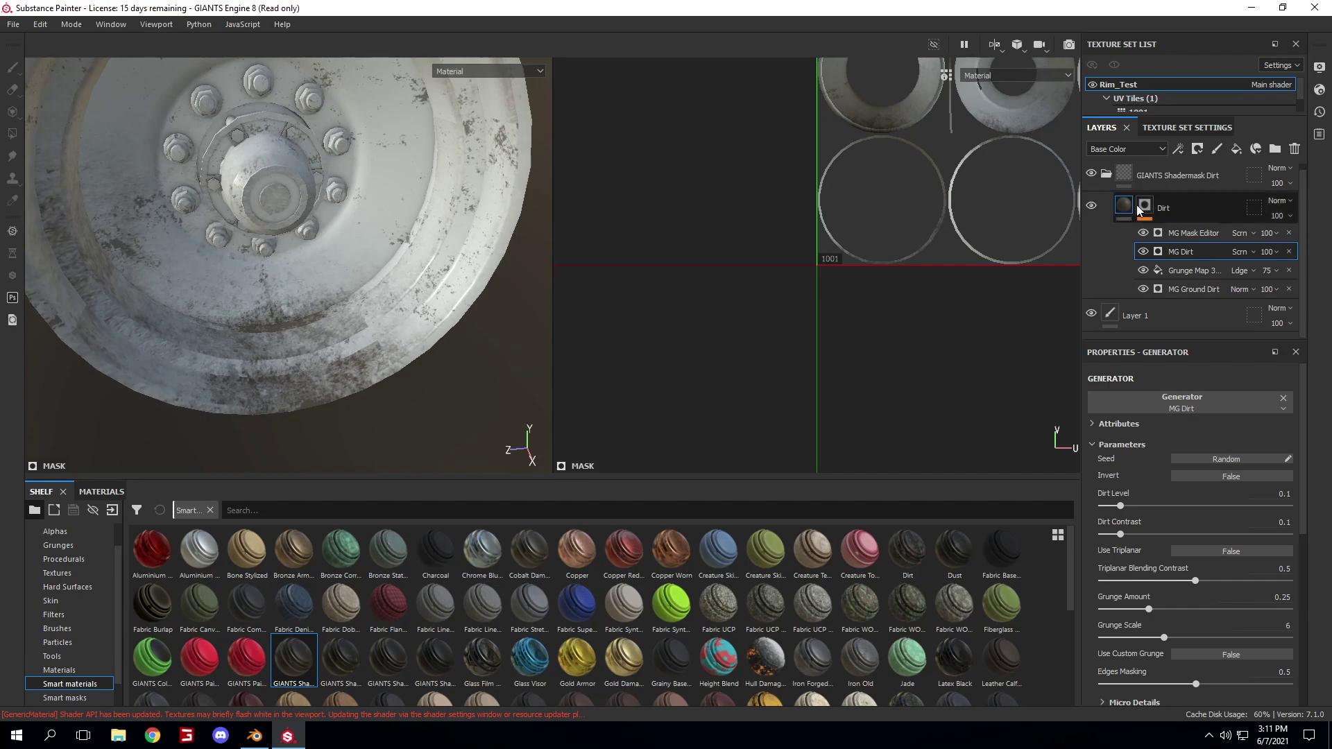
click(1184, 290)
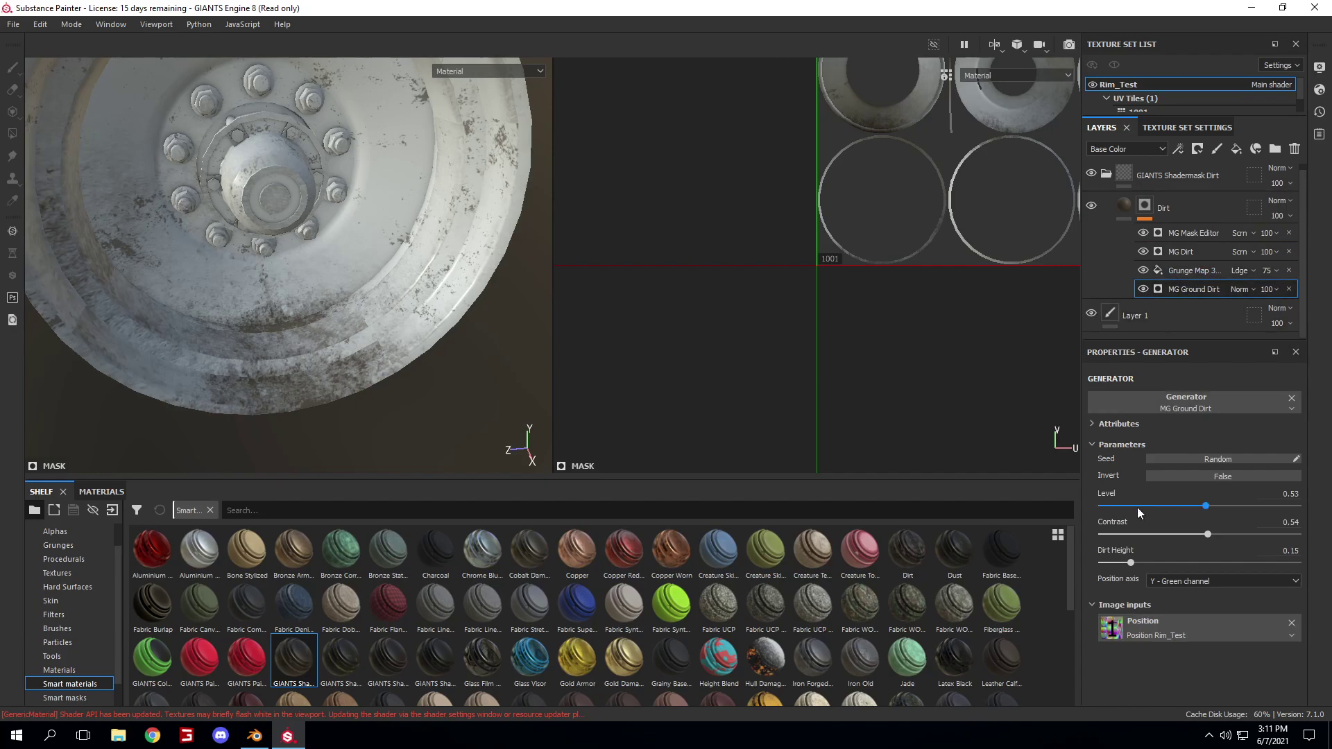
click(1286, 550)
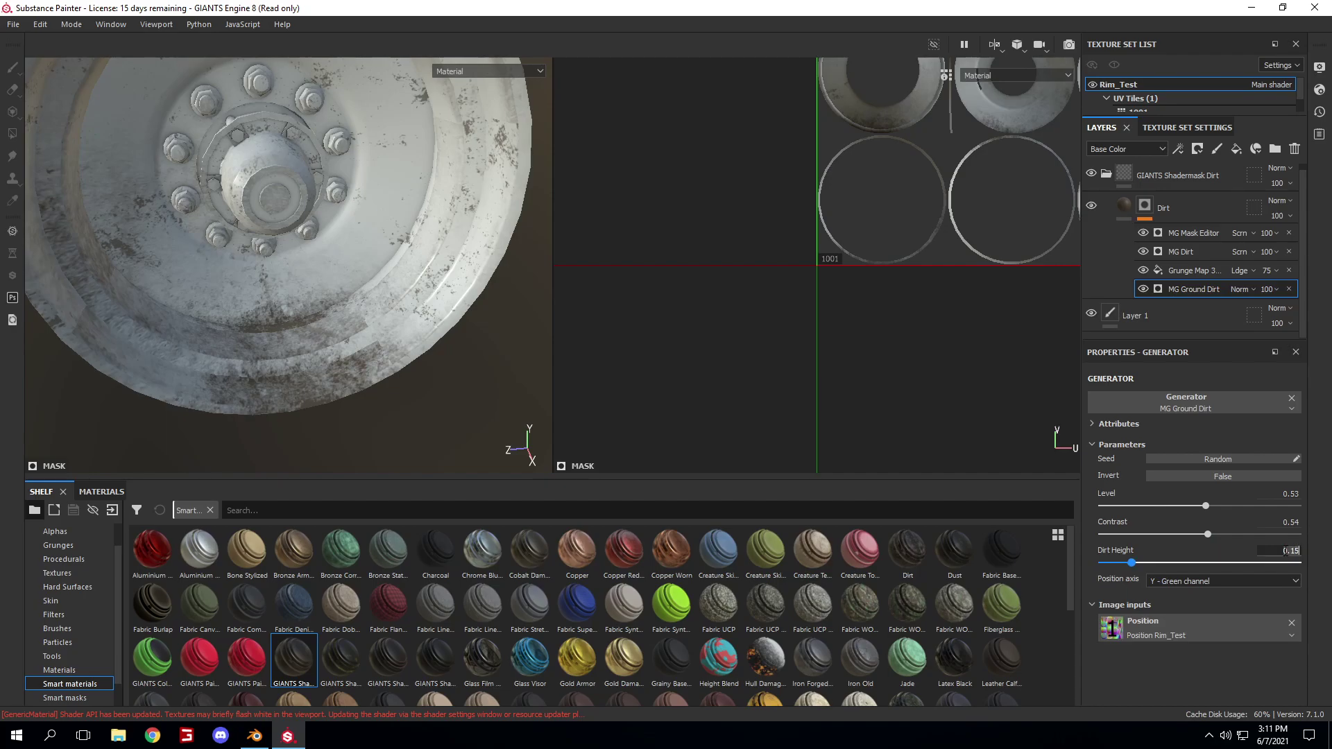
text(0)
key(Return)
- Inspect the dirt coverage on the rim's hub, lug nuts and outer lip from several angles
alt+drag(399, 291, 310, 280)
scroll(368, 266, up, 3)
scroll(437, 307, down, 3)
alt+middle_drag(324, 248, 432, 297)
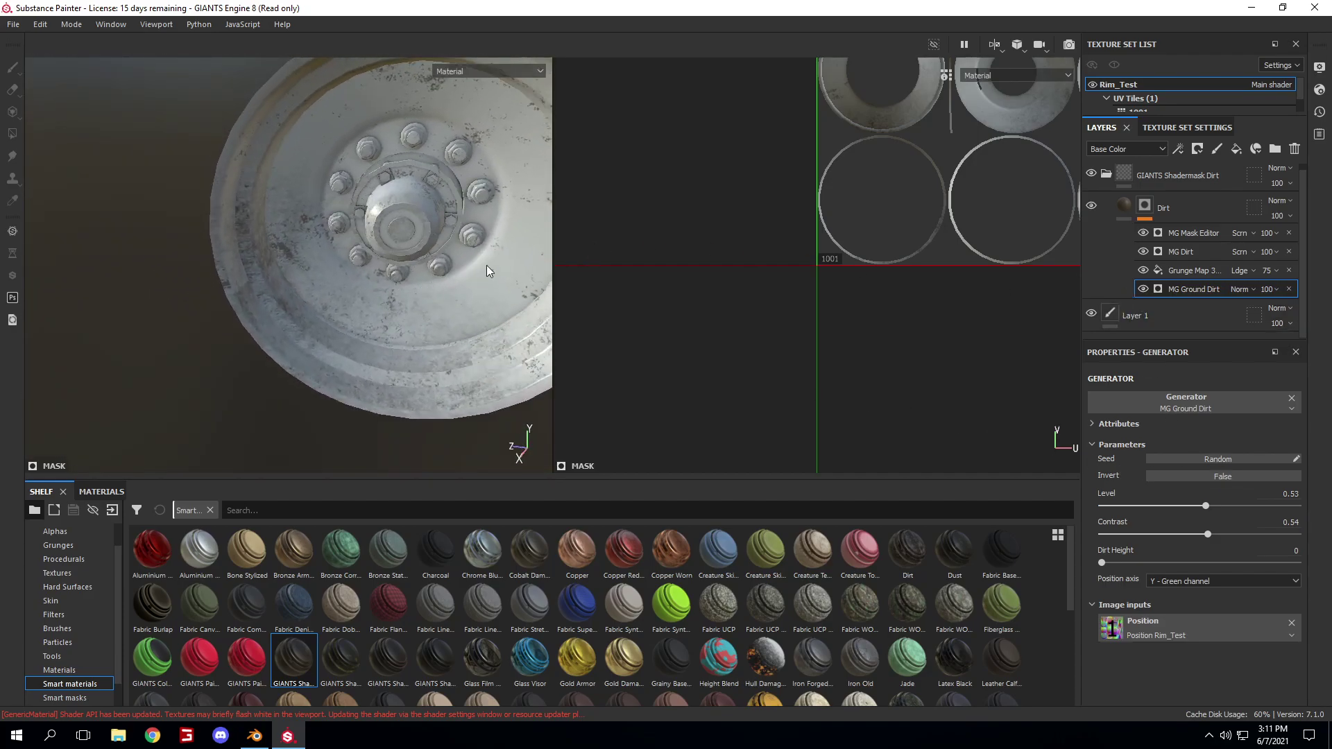
mouse_move(386, 285)
alt+mouse_down()
mouse_move(499, 255)
mouse_move(430, 284)
mouse_move(400, 279)
alt+mouse_up()
alt+drag(193, 385, 232, 336)
scroll(243, 164, up, 2)
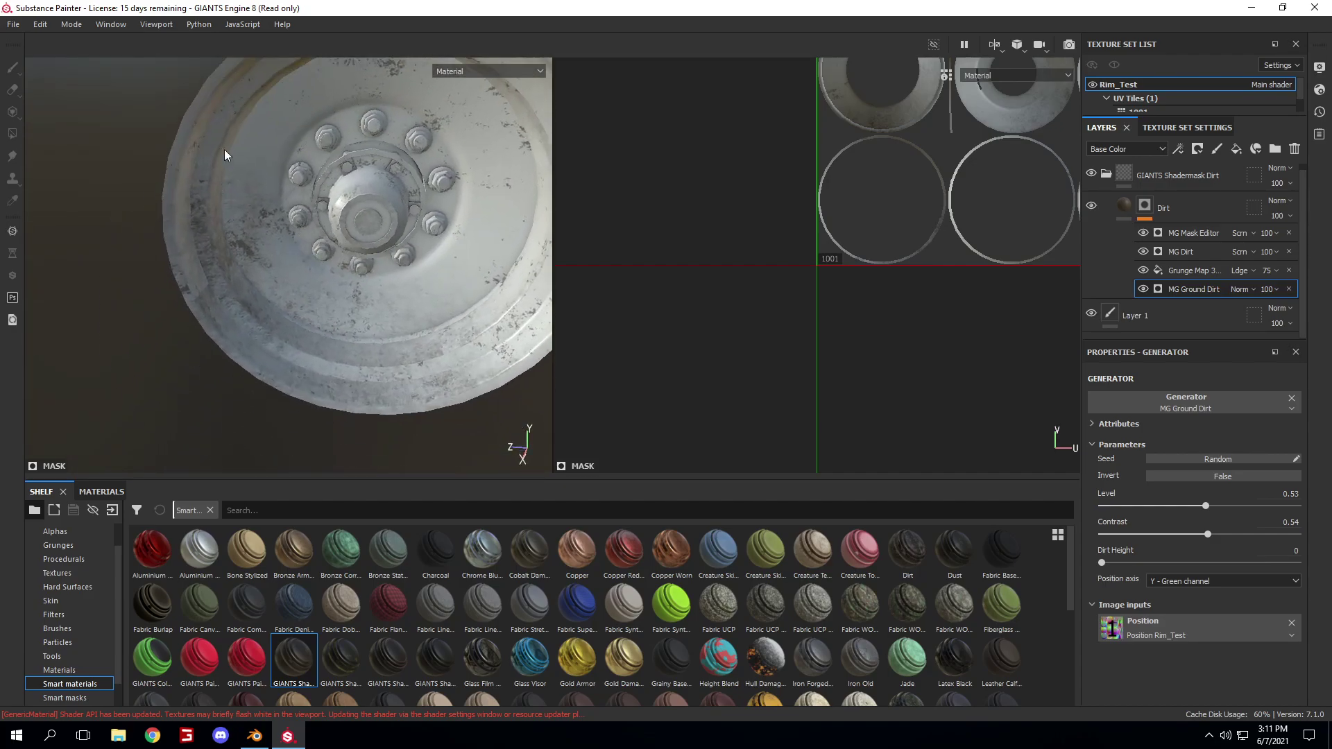
- Bake all seven selected mesh maps for the Rim_Test texture set at 2048
click(40, 25)
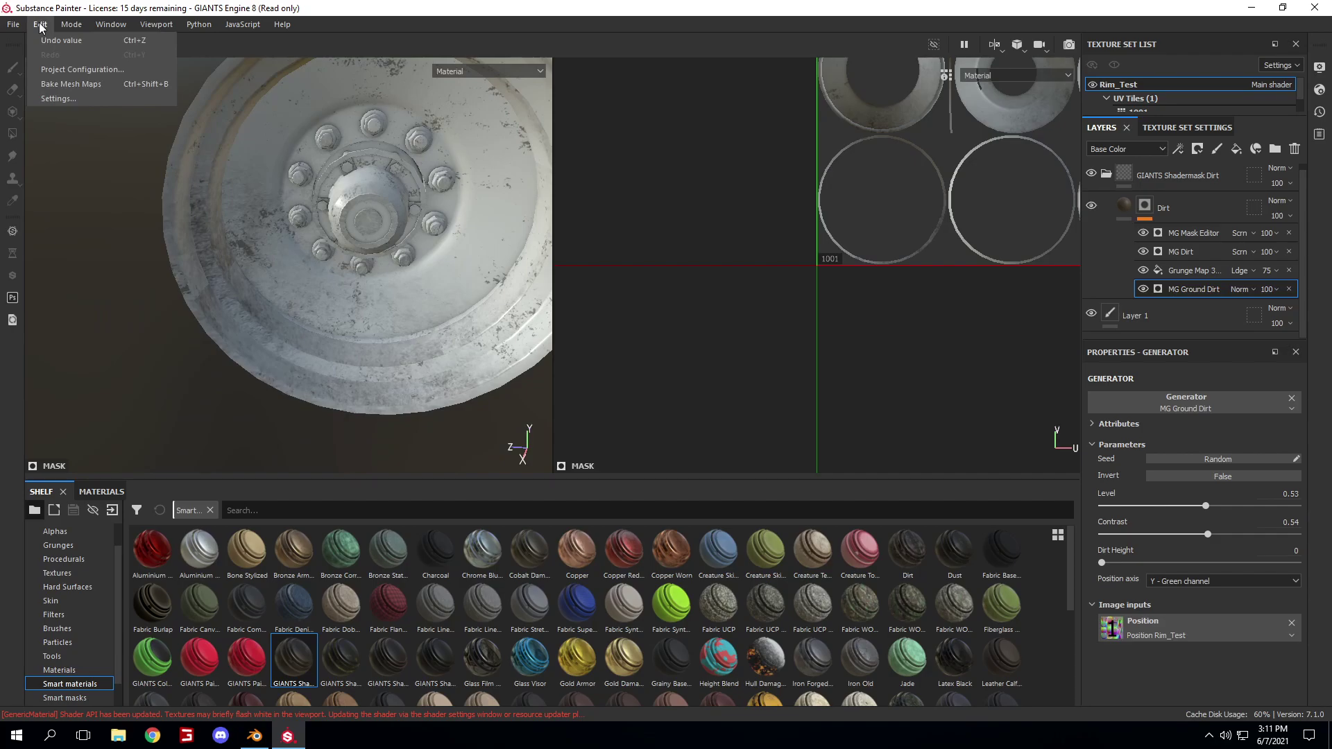
click(70, 83)
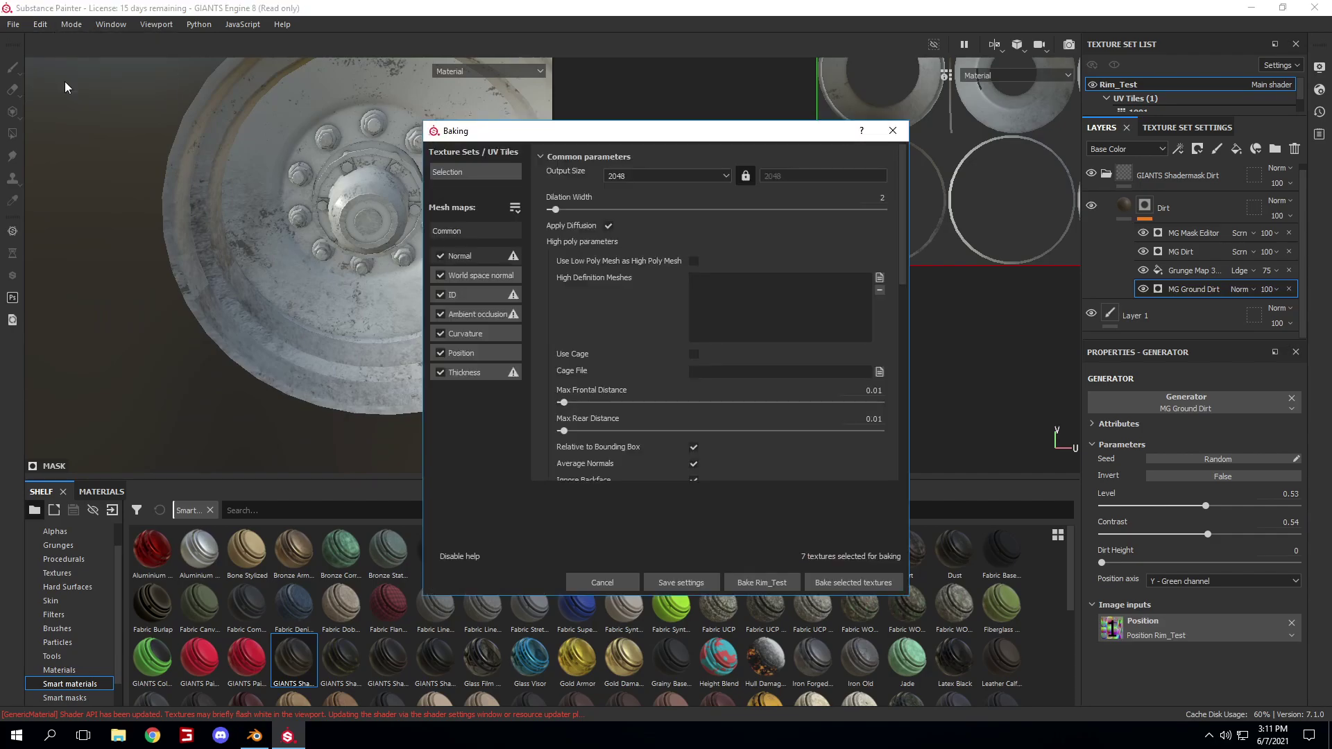
click(841, 581)
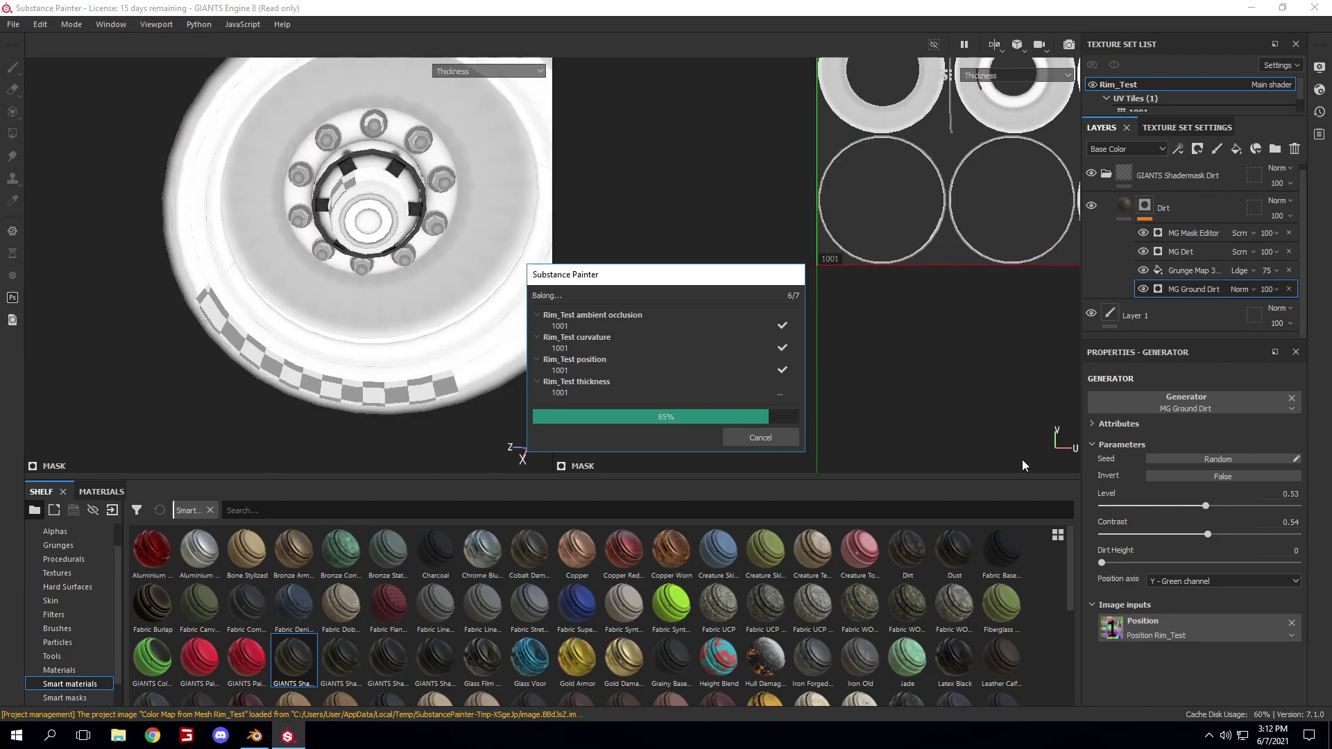
click(764, 437)
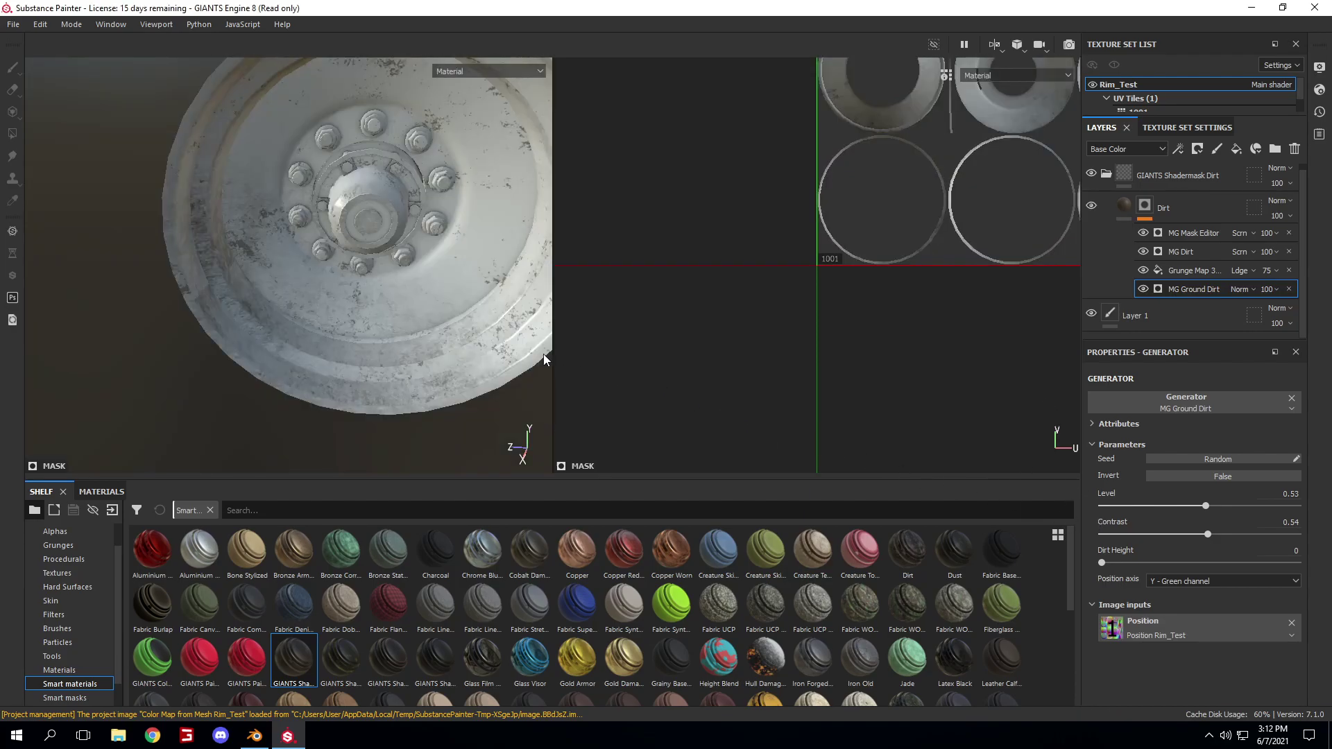
- Export only Rim_Test's mask map to the desktop as a PNG, using the Giants Engine 8 Asset 2nd UV template
click(14, 25)
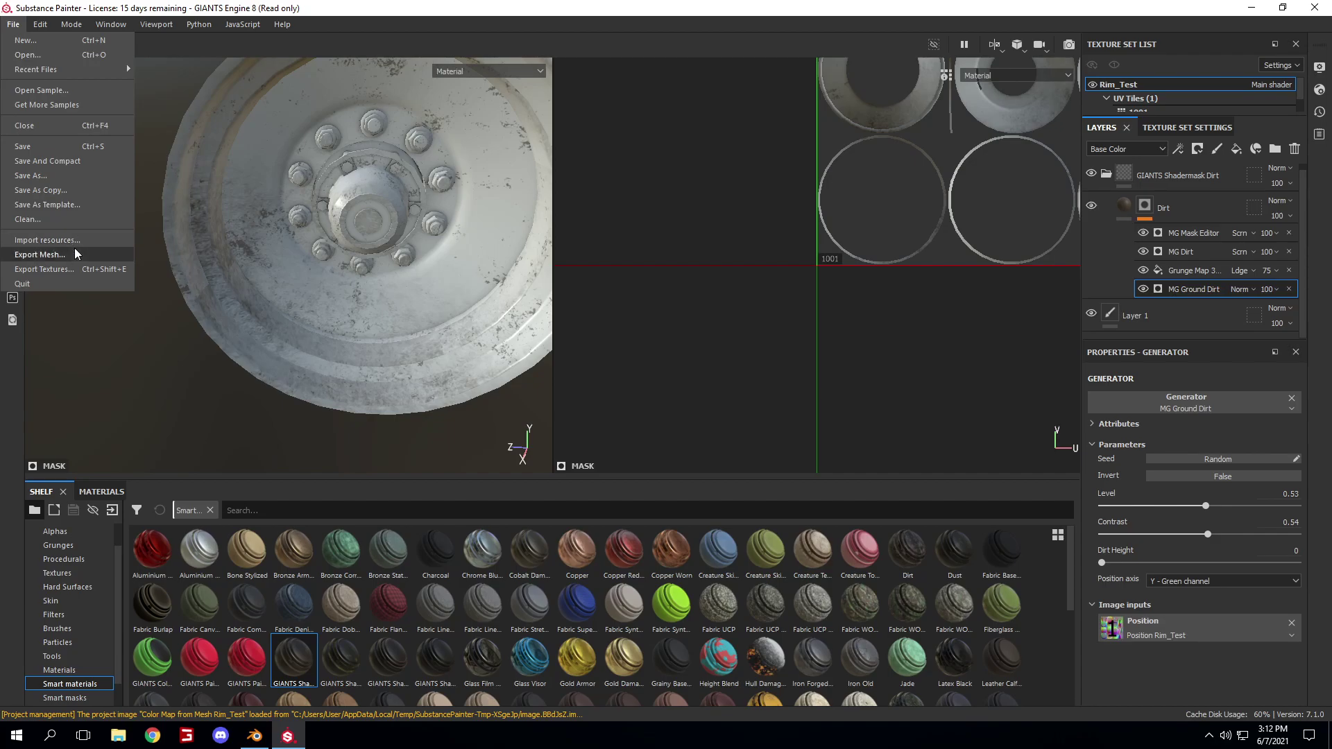
click(76, 270)
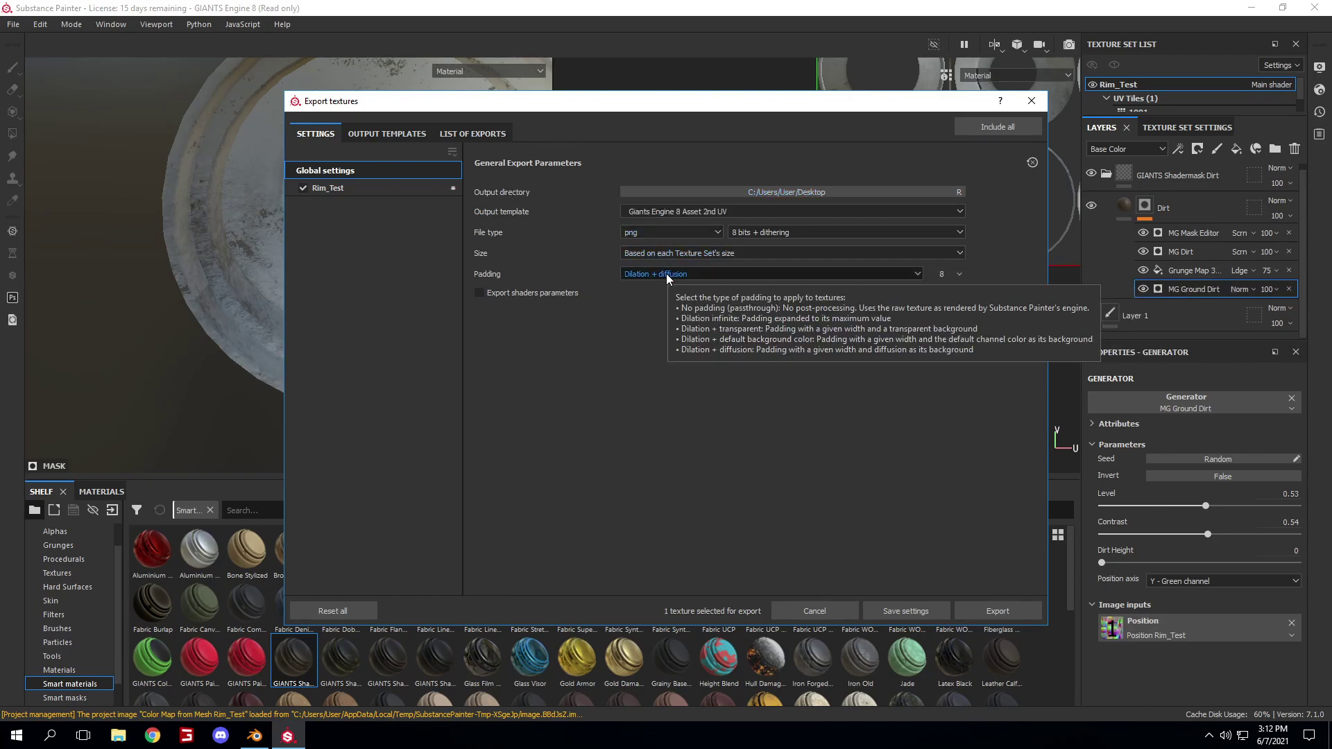
click(668, 233)
scroll(675, 282, down, 5)
scroll(676, 282, up, 6)
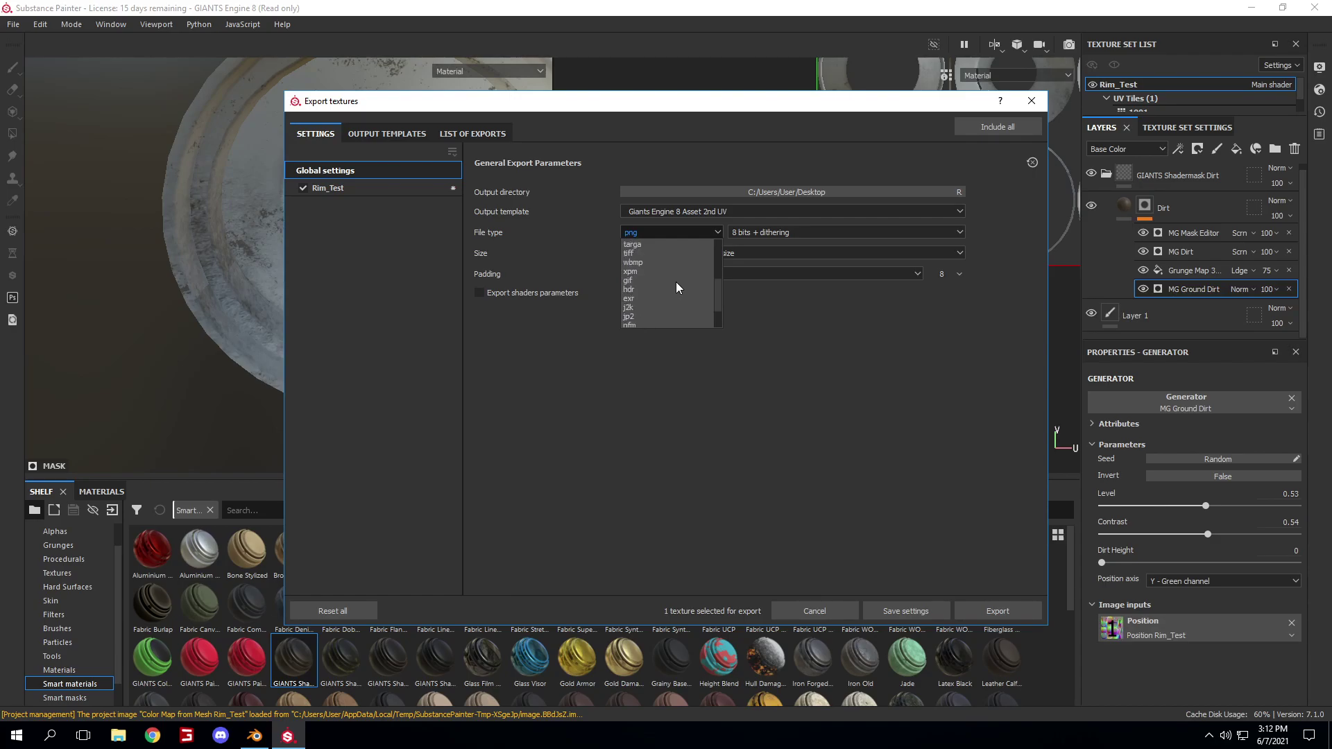
click(684, 235)
click(411, 190)
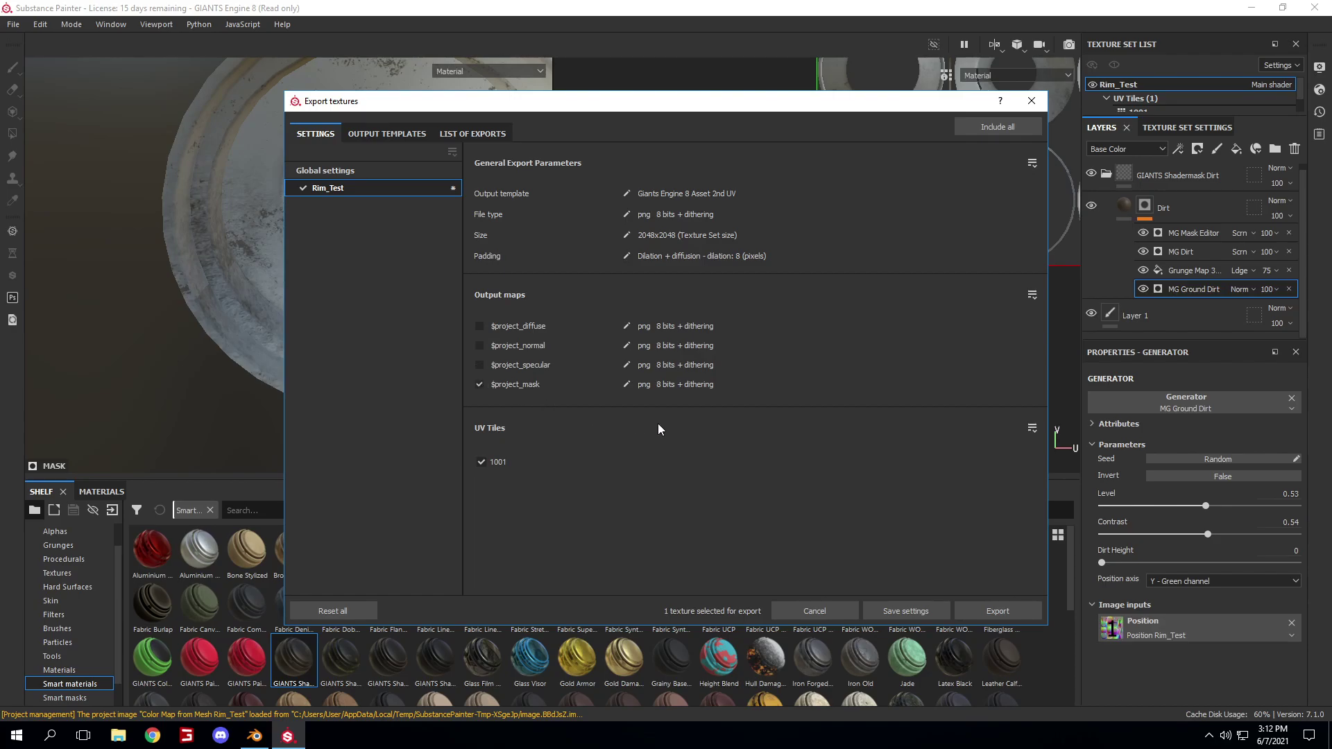
click(994, 612)
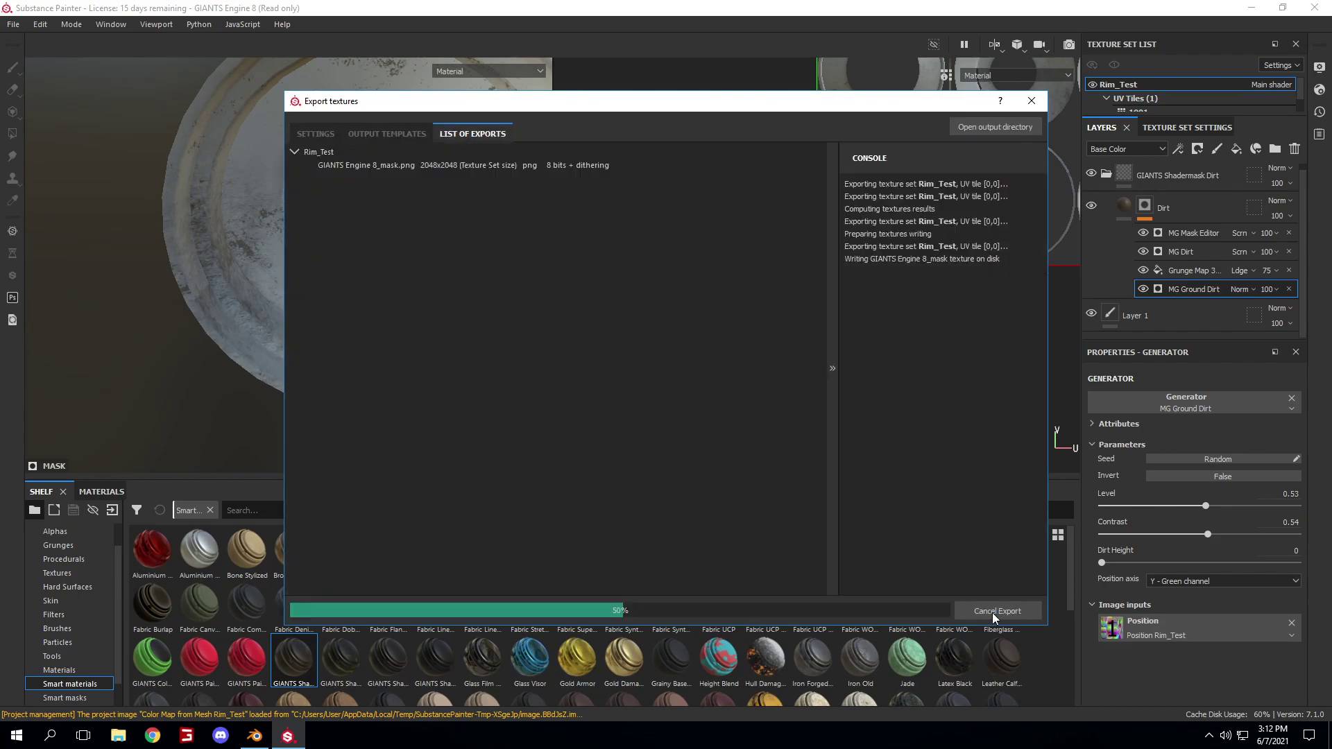
click(931, 612)
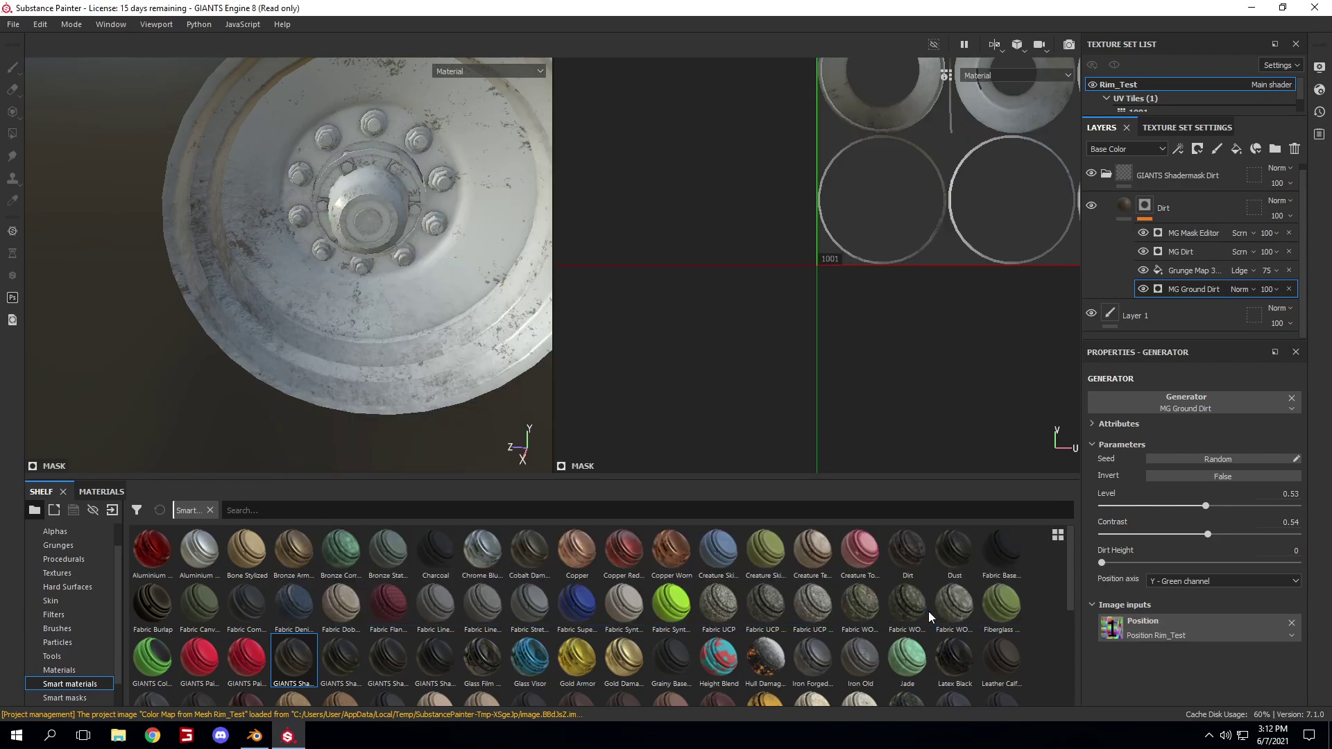
- Open the desktop's Rim_Test i3d file in GIANTS Editor 8.2.0 and tidy the new mask texture's place among the desktop icons
click(1330, 735)
double_click(79, 555)
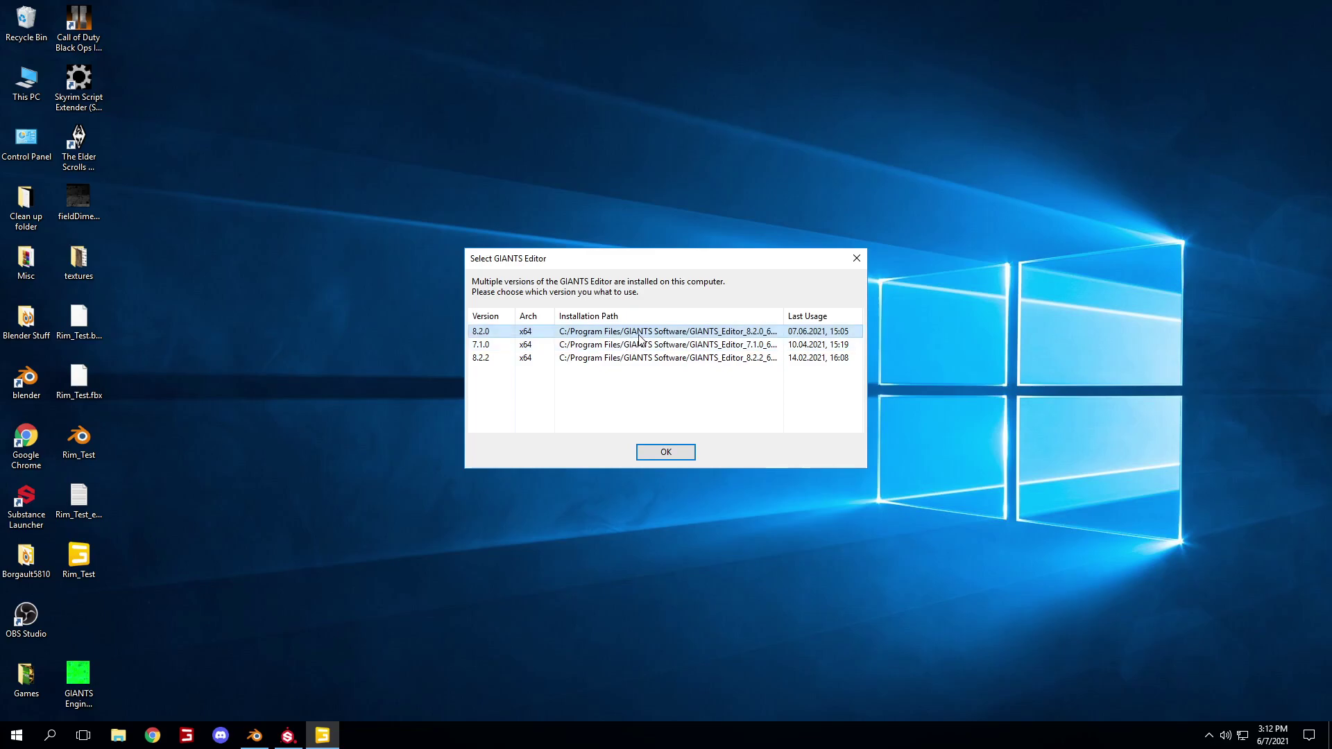
double_click(637, 335)
drag(86, 671, 86, 614)
click(308, 637)
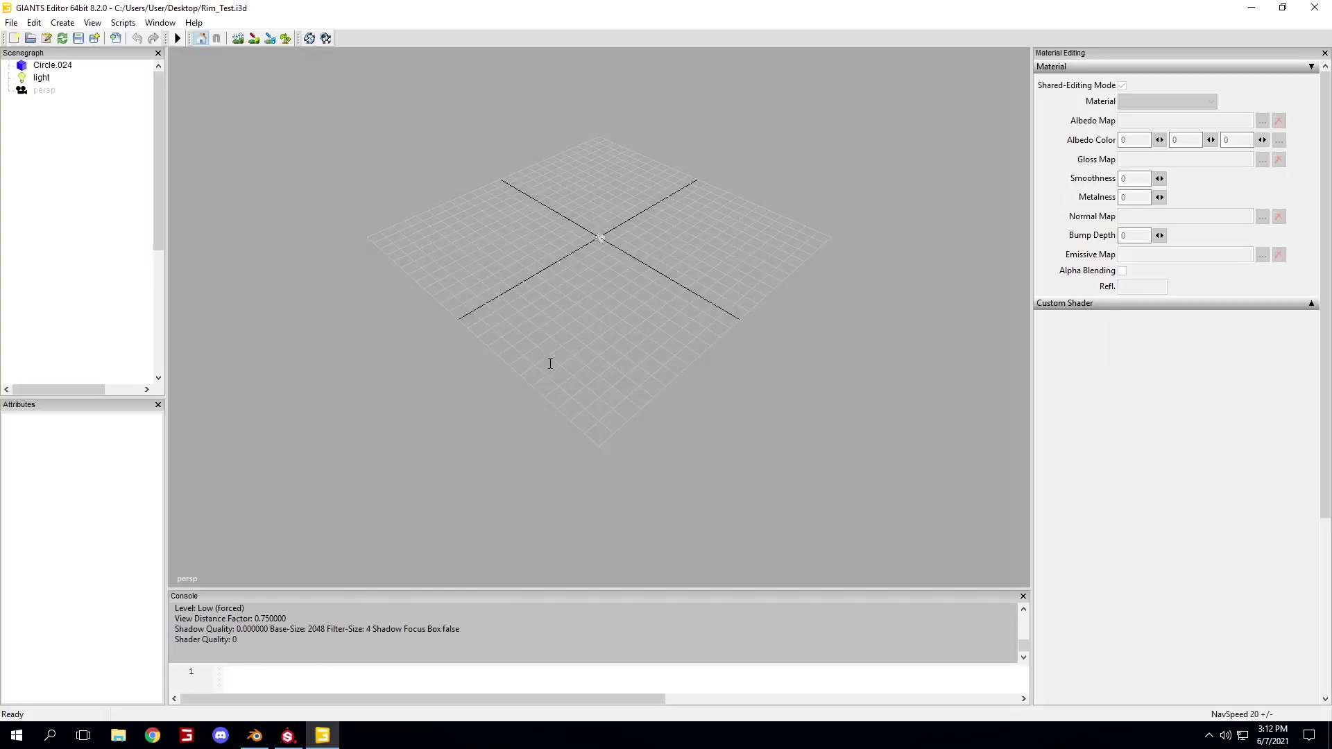
- Frame Circle.024, dismiss the update notice, and set the object's Rotate X to 0
click(50, 67)
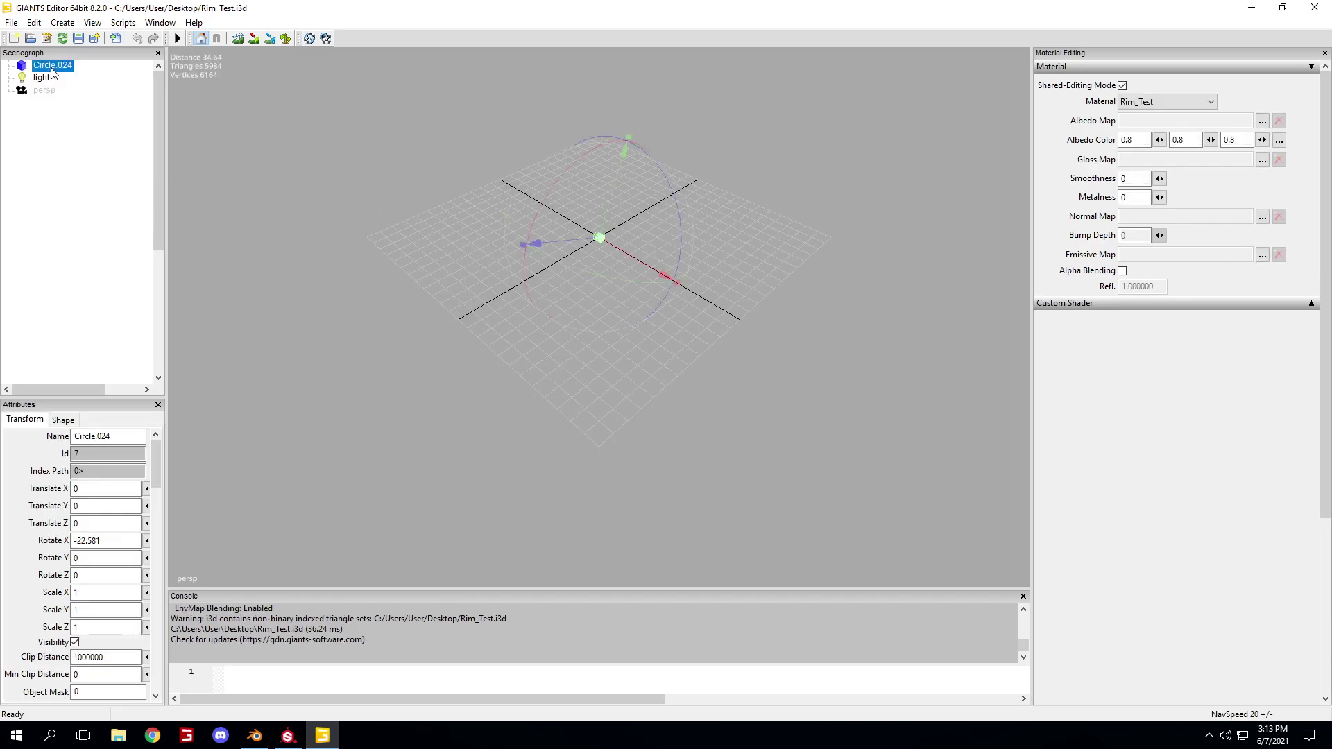
key(f)
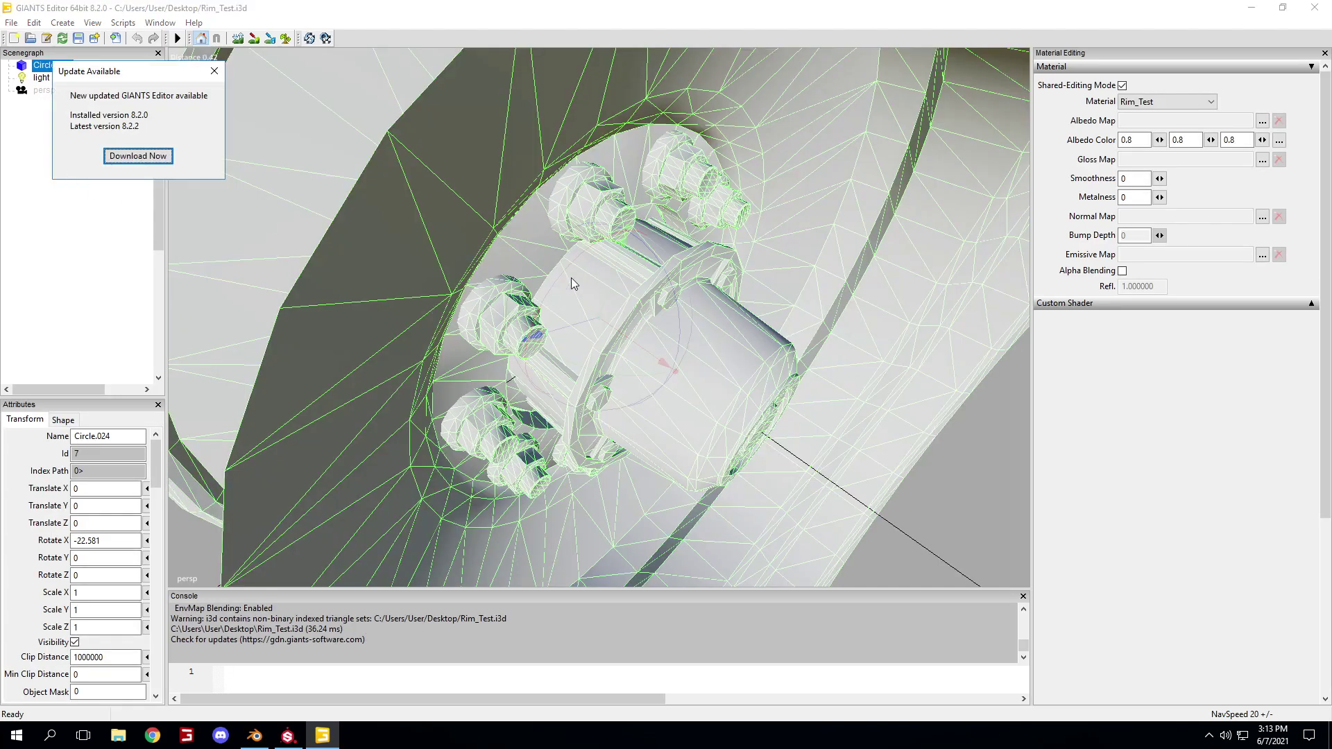
click(214, 72)
scroll(493, 183, down, 5)
alt+drag(493, 183, 600, 264)
scroll(679, 285, up, 3)
double_click(112, 546)
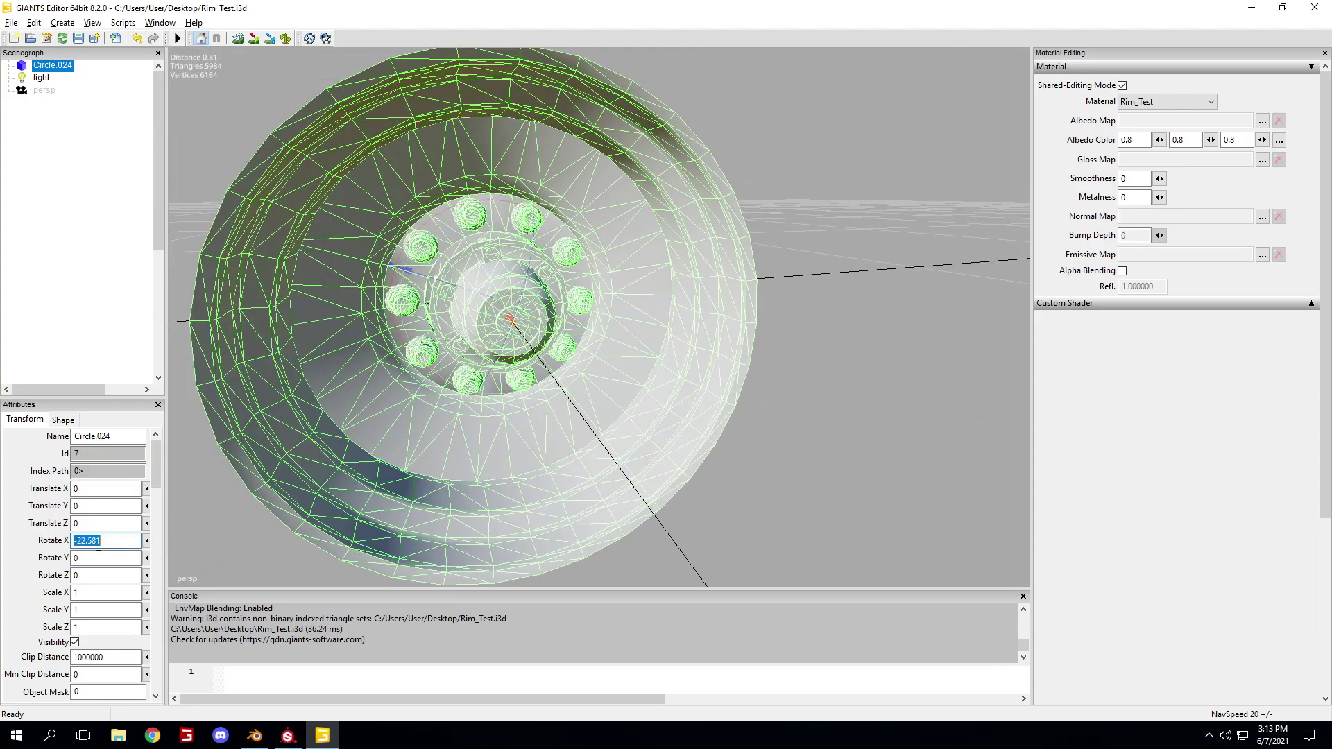
text(0)
key(Return)
click(872, 440)
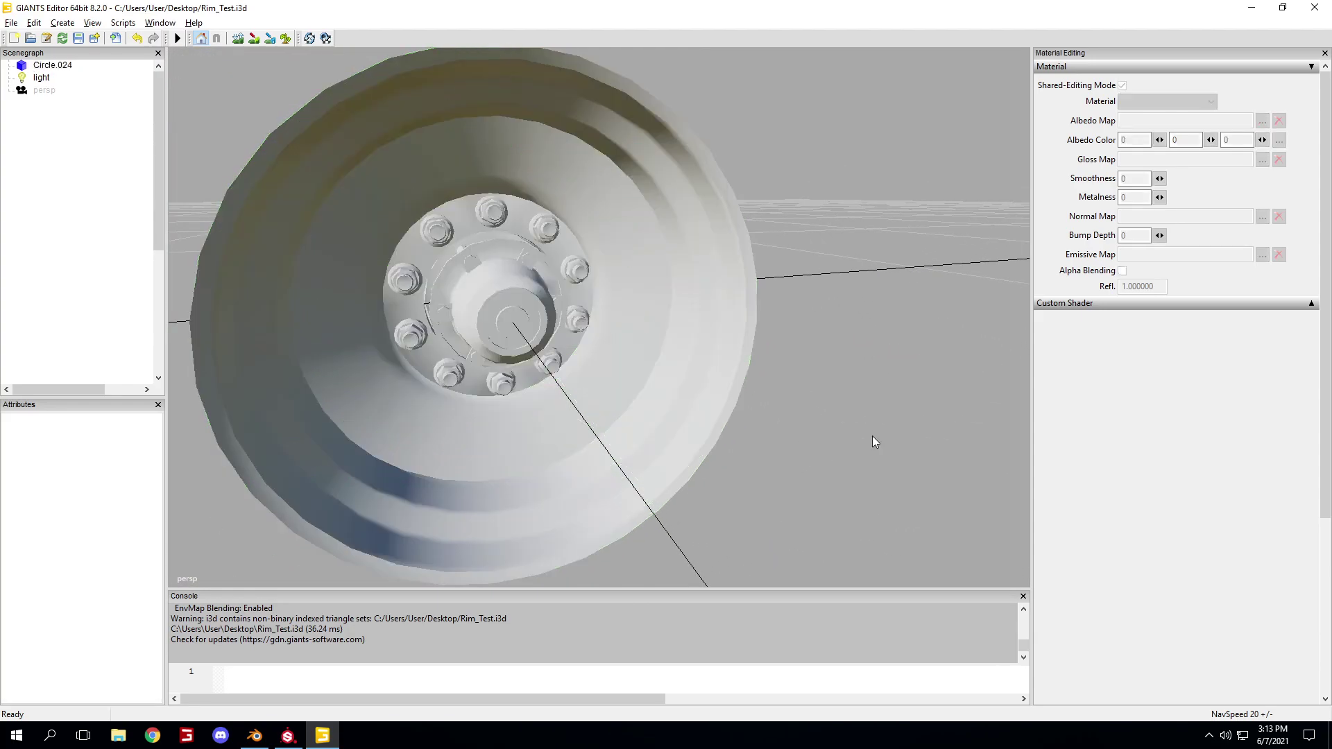
- Load GIANTS Engine 8_mask.png from the desktop as the Gloss Map of Circle.024's Rim_Test material
click(506, 452)
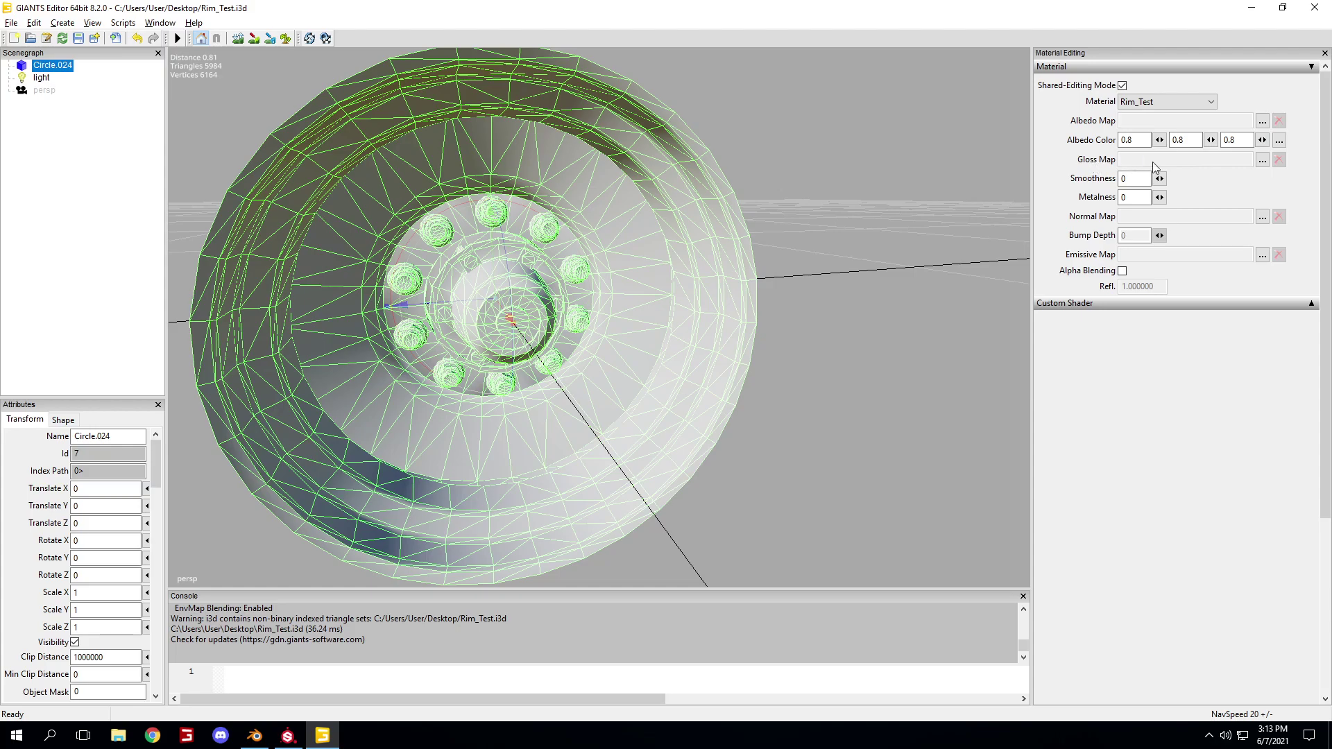
click(1263, 160)
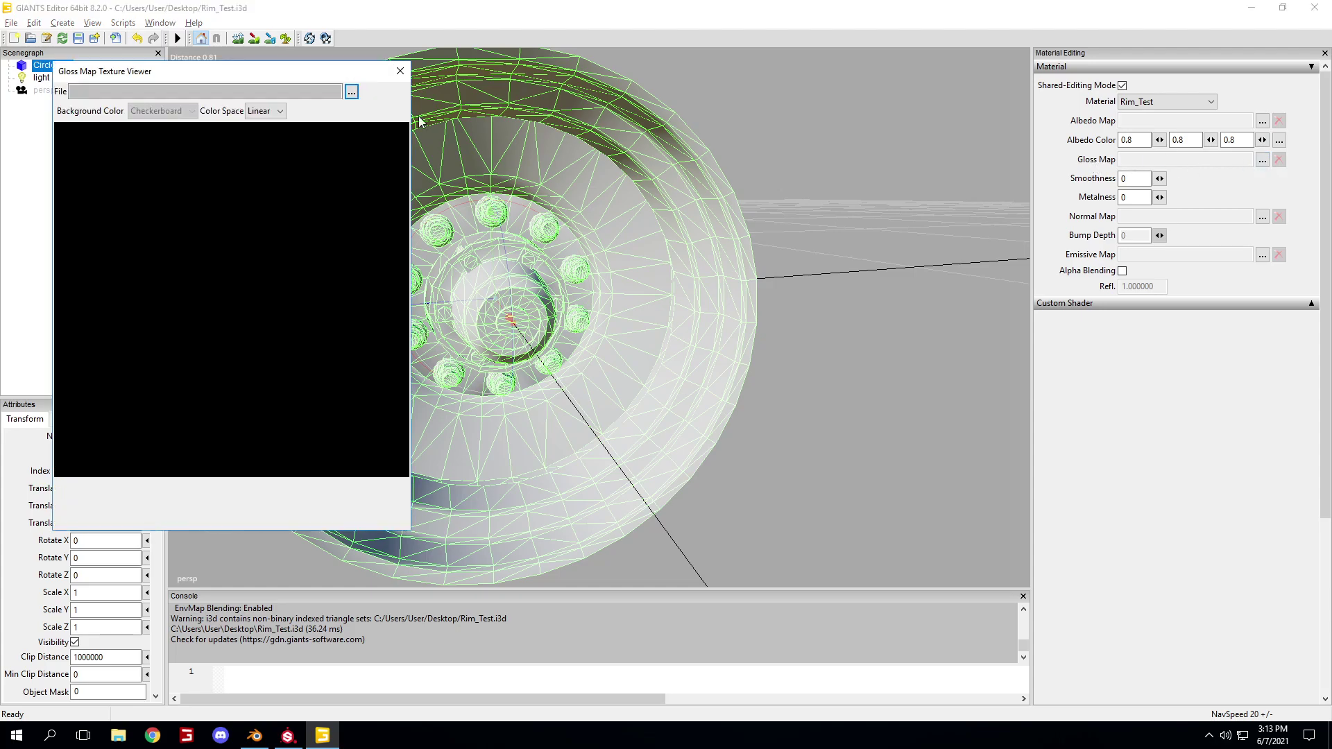
click(352, 92)
double_click(758, 124)
click(286, 311)
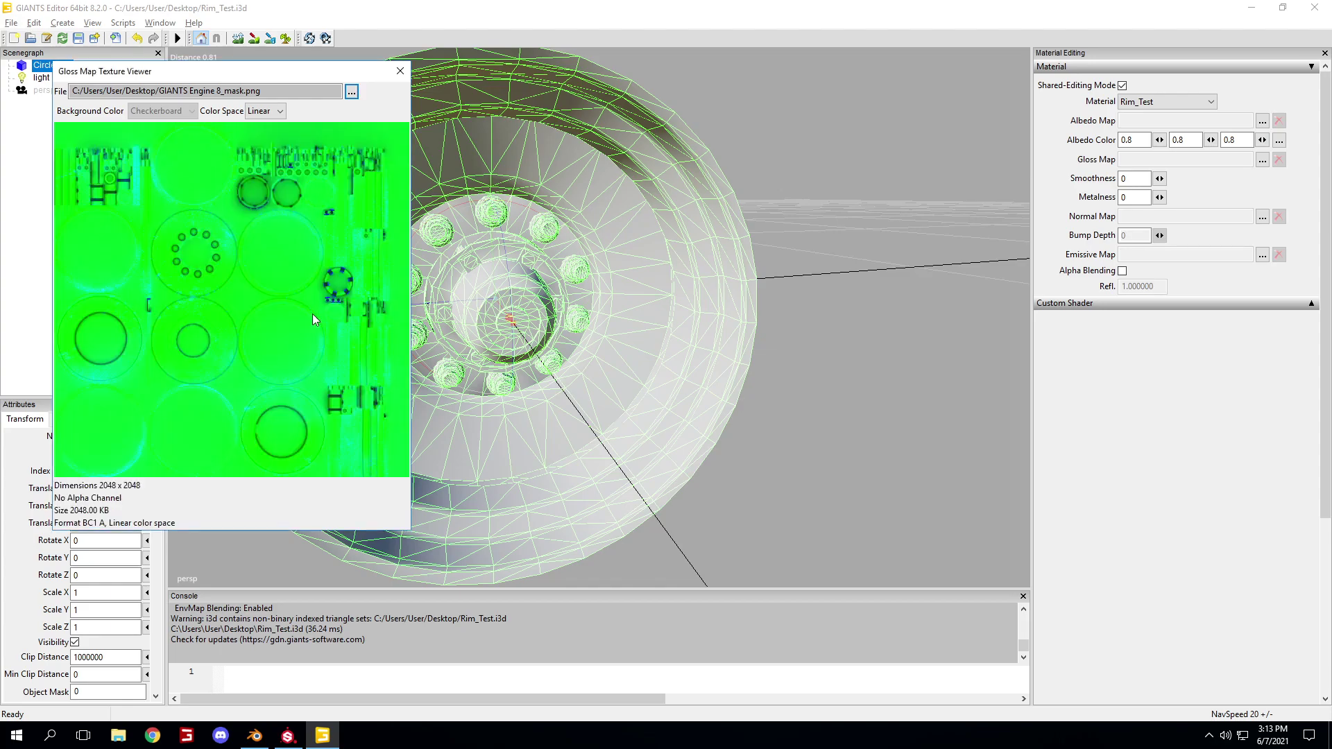
click(401, 71)
- Examine the new dirt mask up close on the rim's hub, lug nuts and inner dish with the object deselected
click(880, 376)
scroll(838, 381, up, 4)
alt+drag(838, 381, 772, 392)
scroll(832, 487, down, 5)
scroll(831, 487, up, 5)
scroll(664, 376, up, 3)
alt+drag(664, 376, 727, 377)
scroll(741, 415, down, 5)
scroll(741, 414, up, 5)
scroll(618, 380, down, 5)
scroll(665, 385, up, 5)
scroll(665, 398, up, 2)
scroll(631, 340, up, 6)
scroll(632, 340, up, 2)
scroll(705, 368, down, 6)
scroll(740, 382, up, 4)
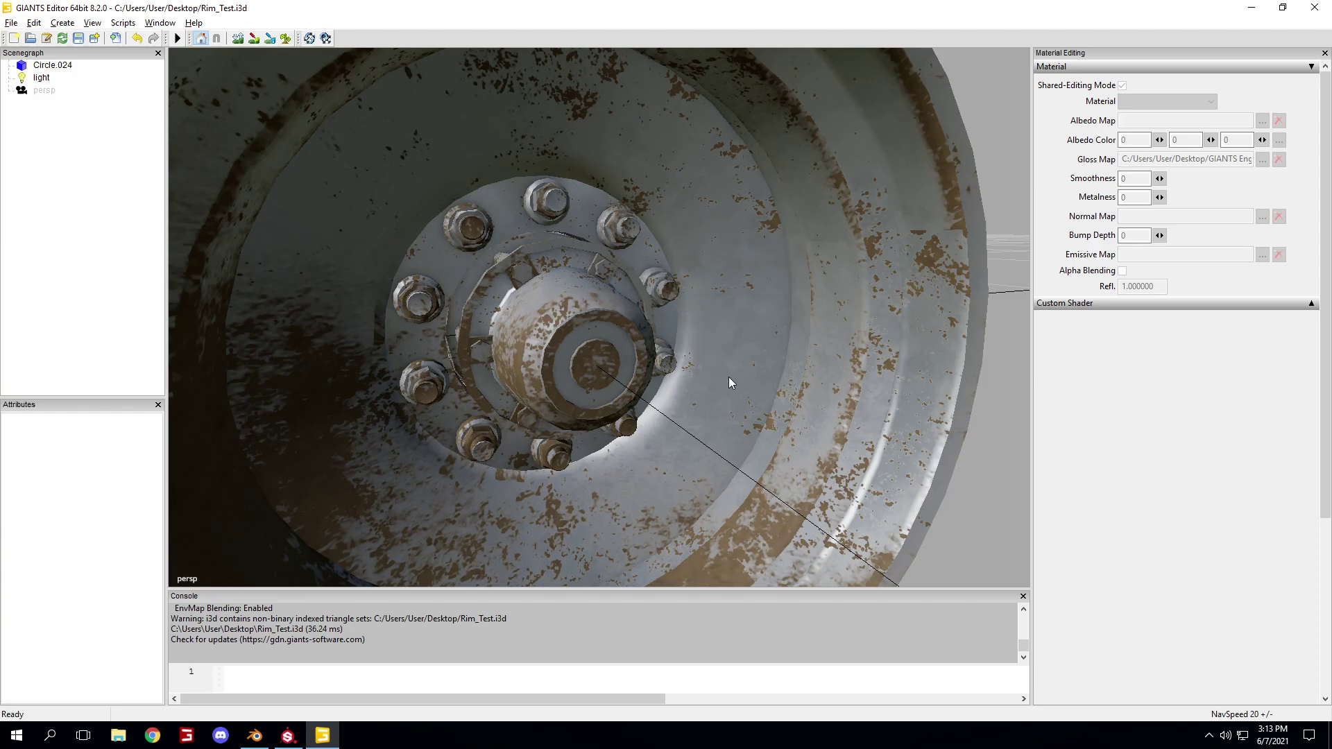
- Examine the whole rim from the side, front and a distance to judge the overall dirt amount
click(613, 371)
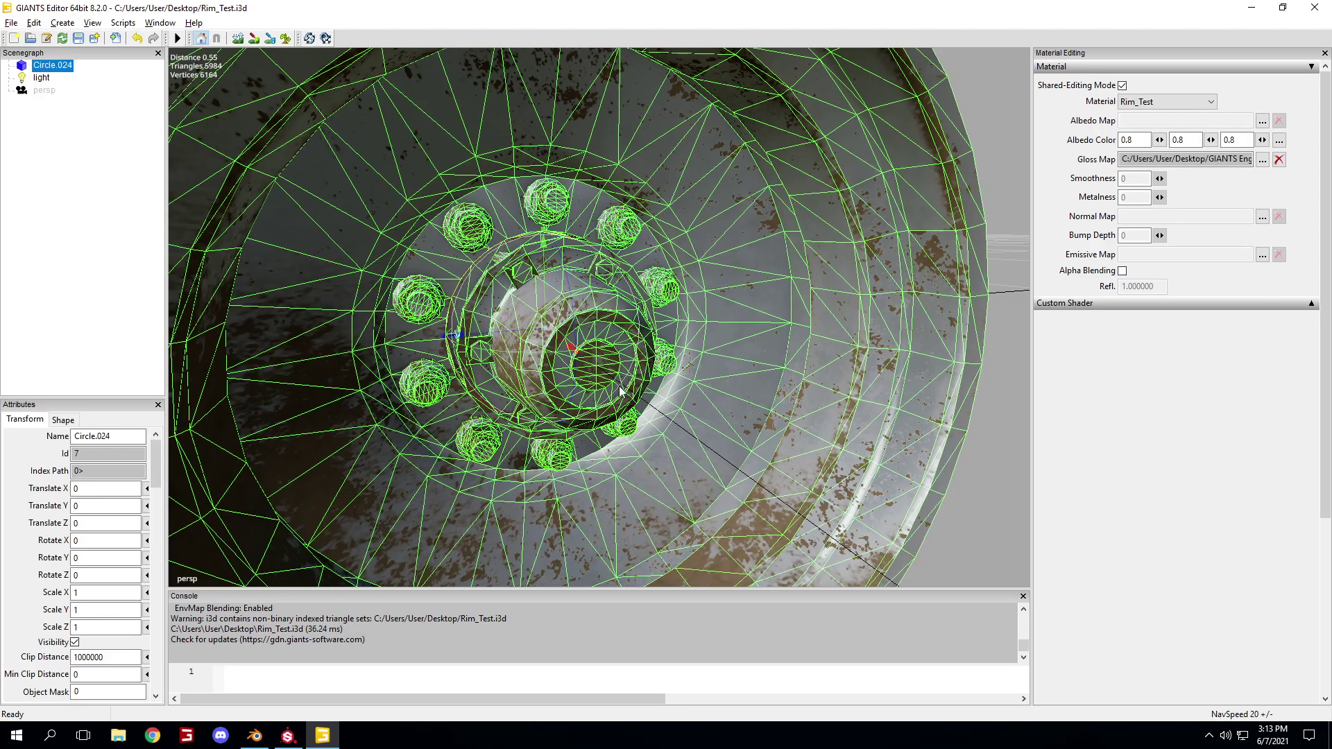
scroll(619, 391, down, 10)
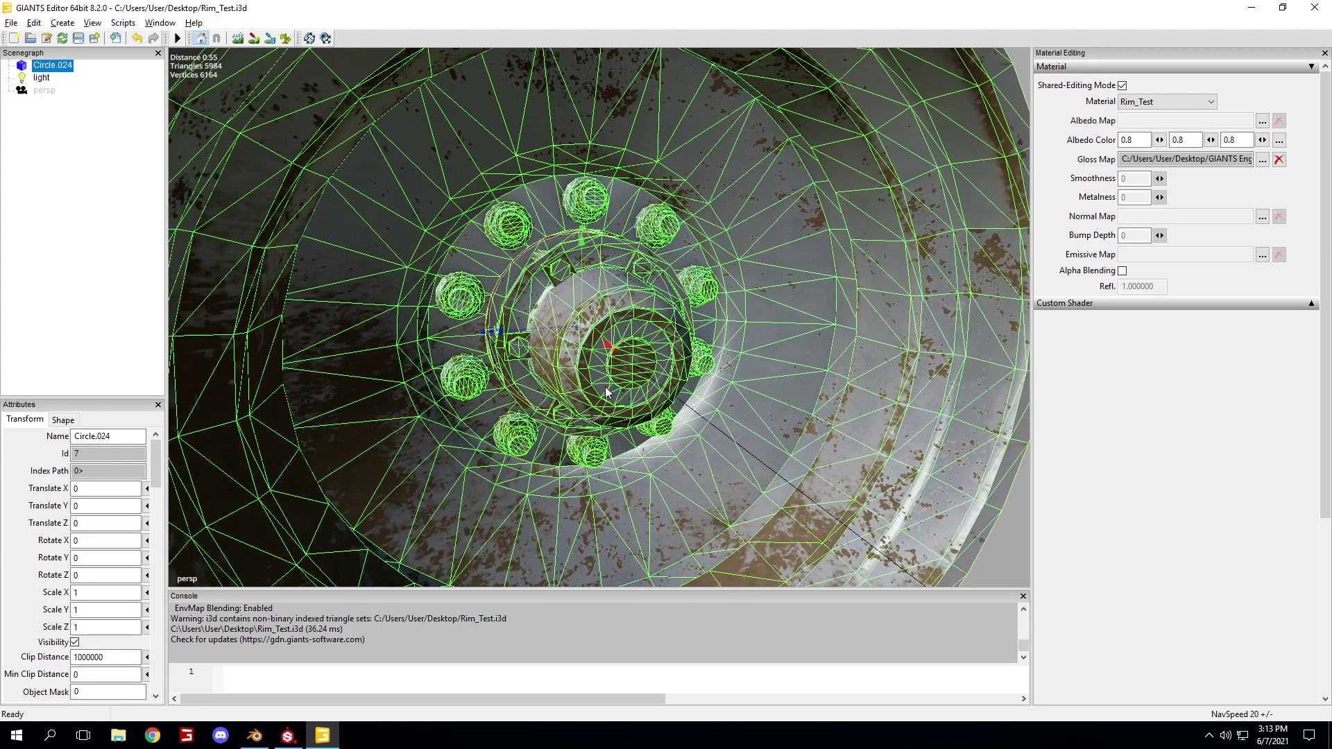
scroll(639, 415, up, 12)
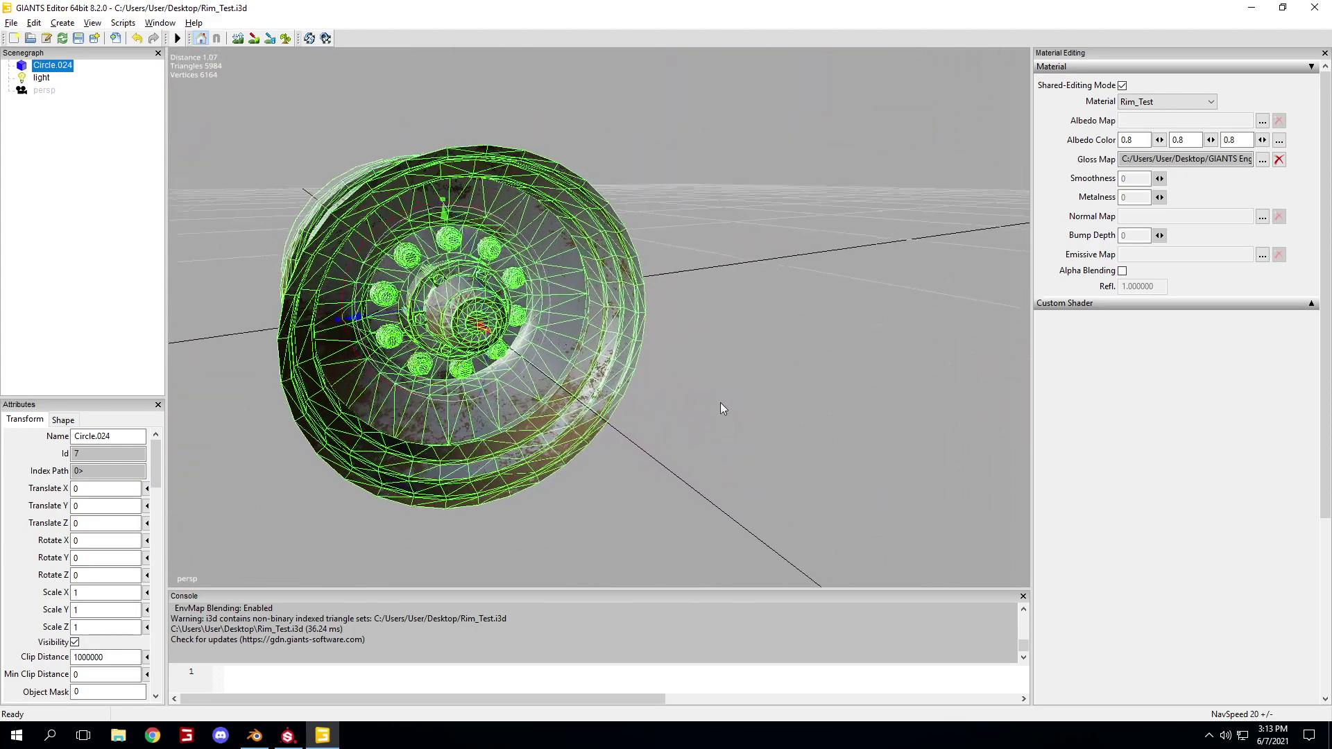
scroll(689, 405, down, 10)
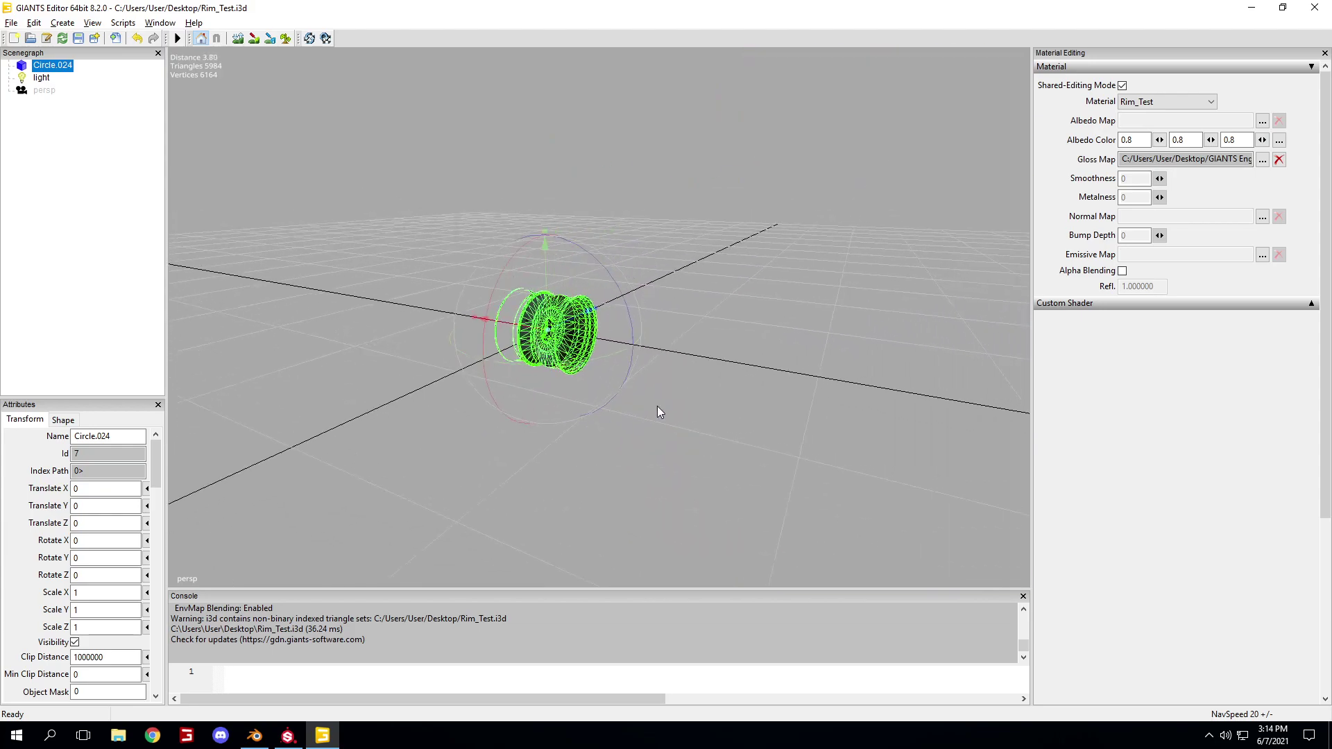
scroll(676, 407, up, 5)
click(772, 393)
alt+drag(772, 392, 722, 350)
scroll(747, 347, up, 4)
scroll(732, 353, up, 5)
scroll(730, 344, down, 1)
scroll(730, 344, down, 3)
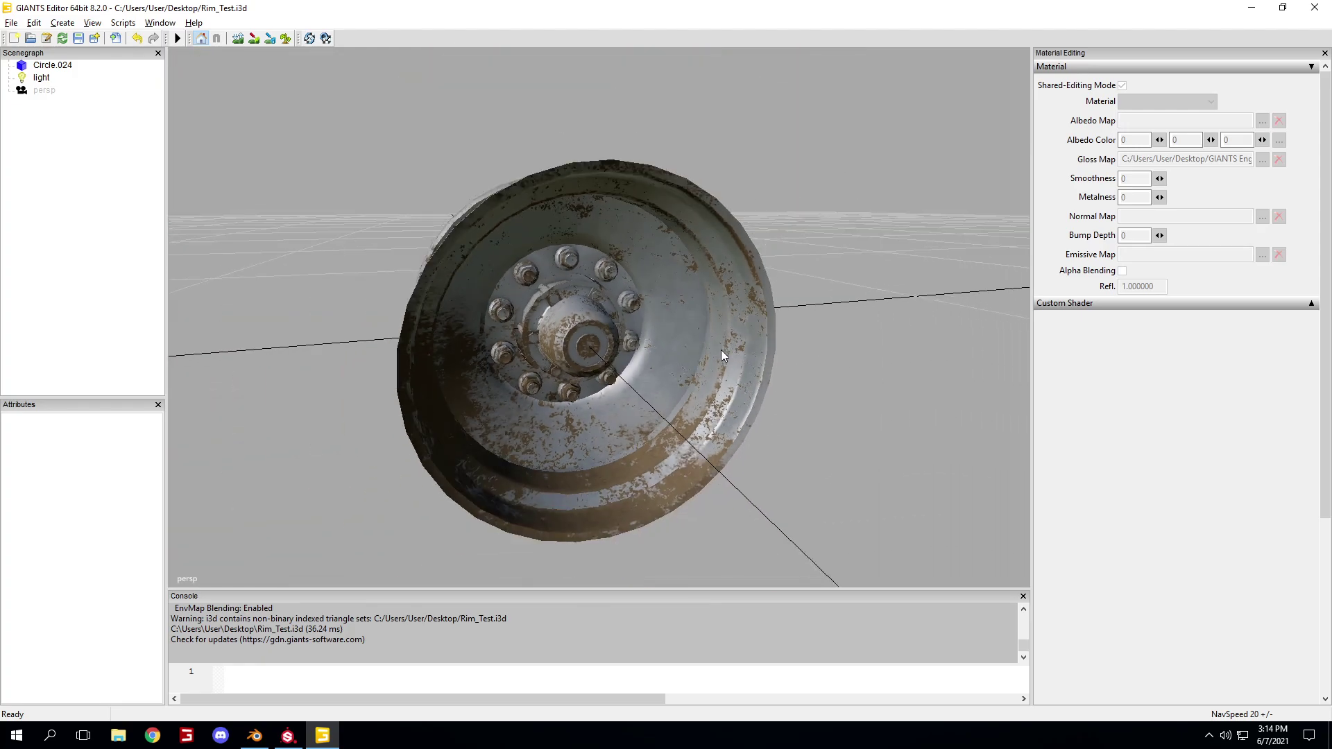
click(722, 350)
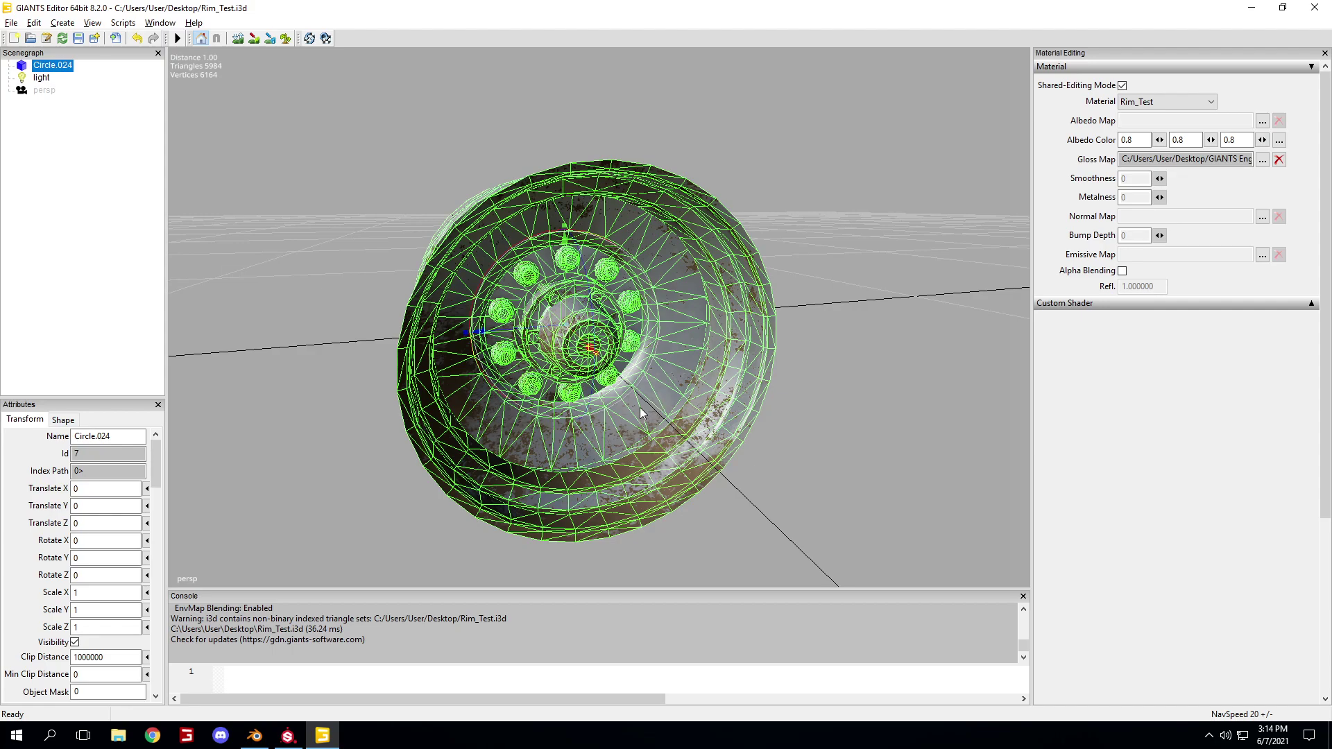
click(868, 389)
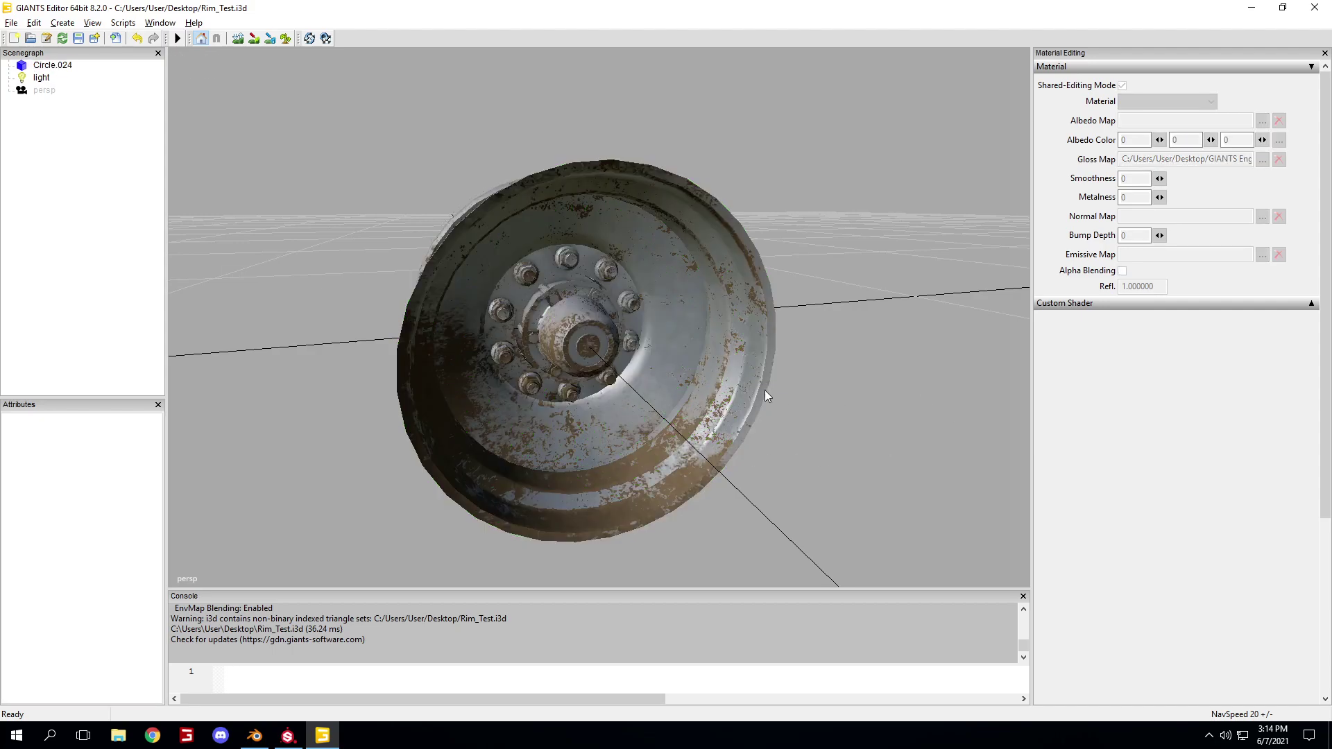
click(627, 425)
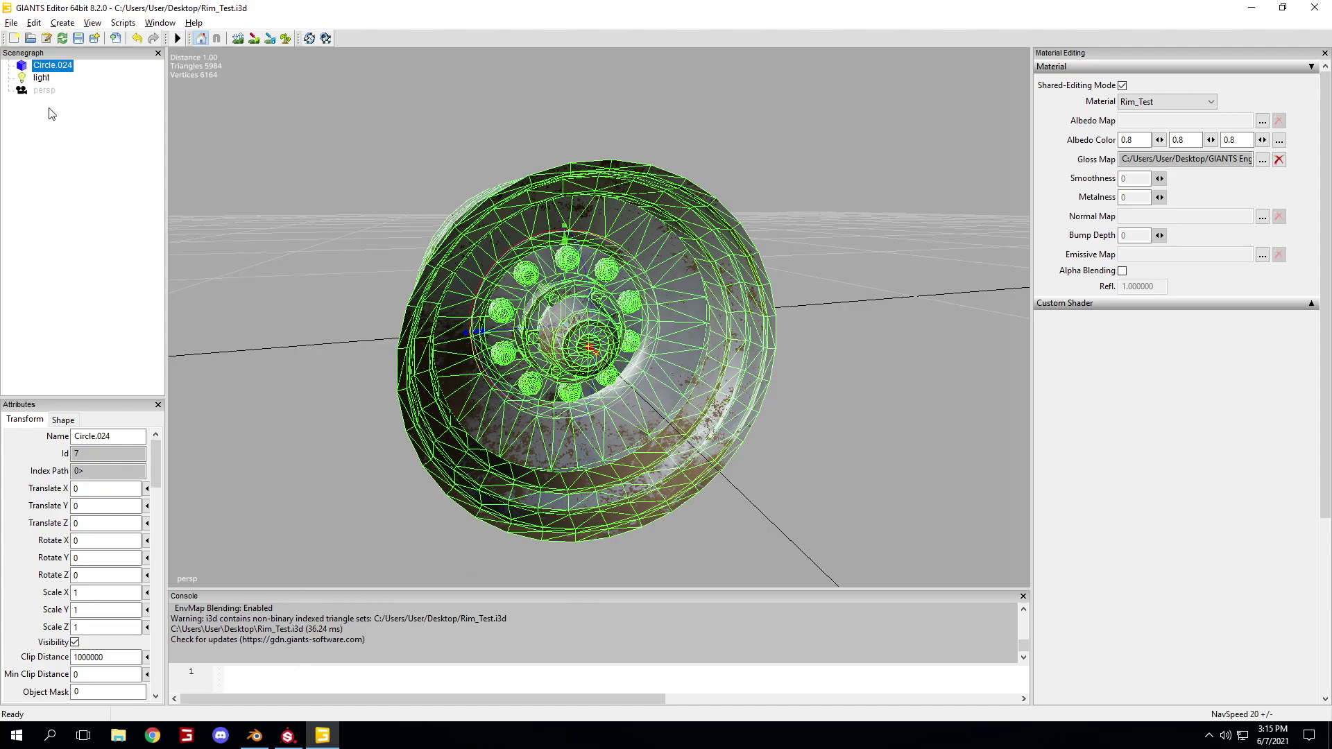
- Save the scene to the Desktop as a Binary i3D file, replacing the existing Rim_Test.i3d
click(11, 23)
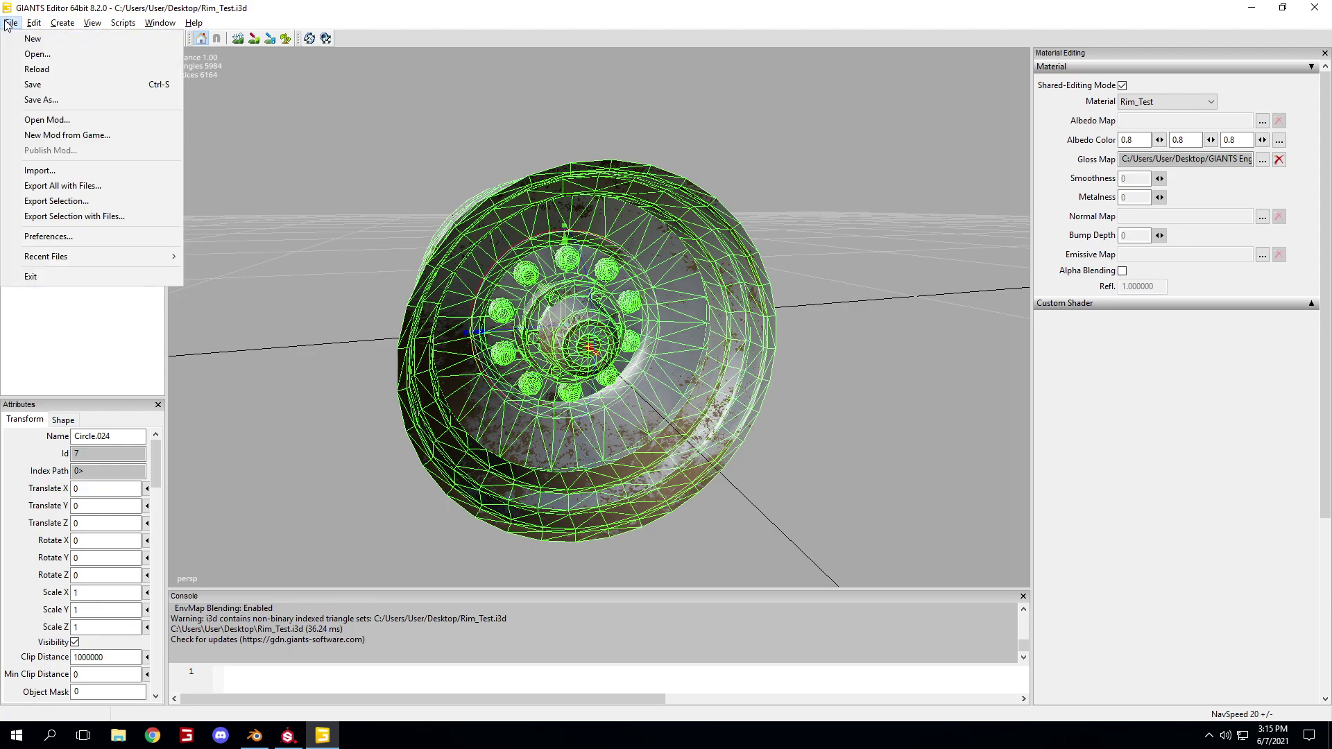
click(43, 105)
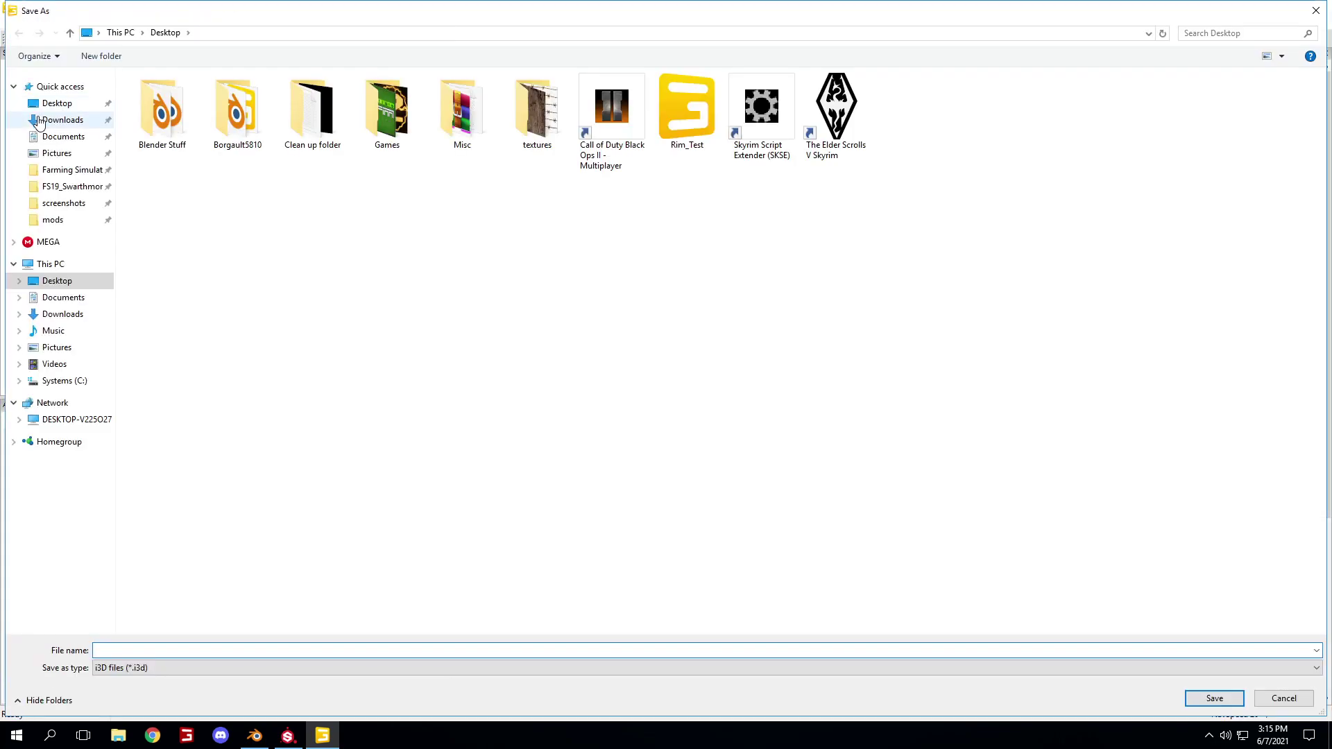
click(50, 103)
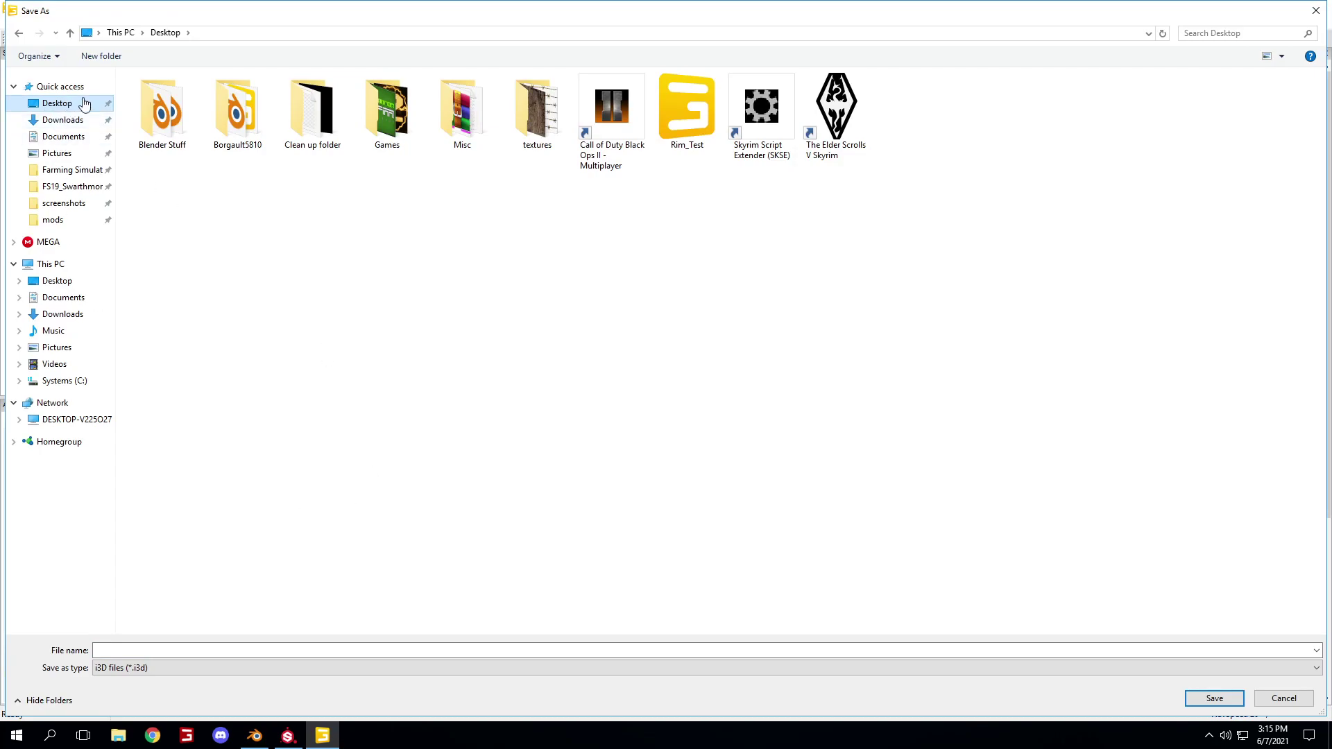
click(324, 651)
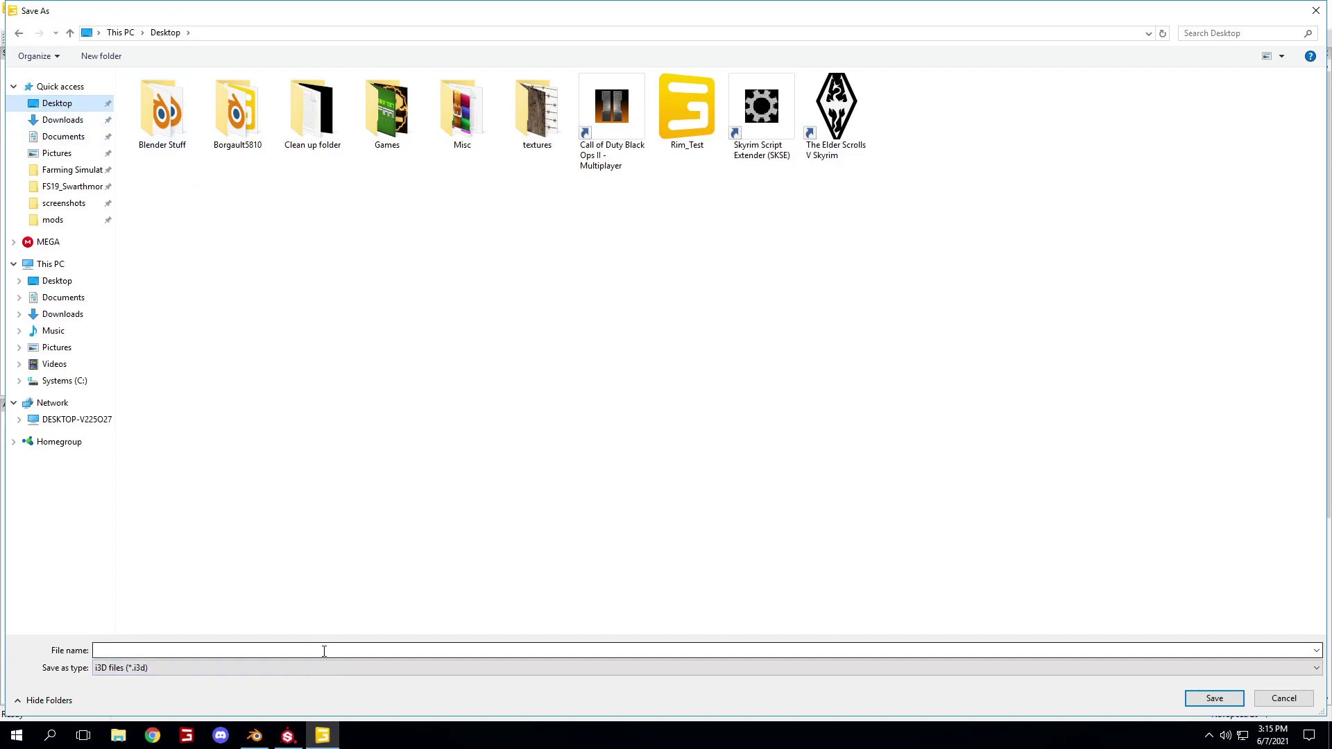
click(684, 104)
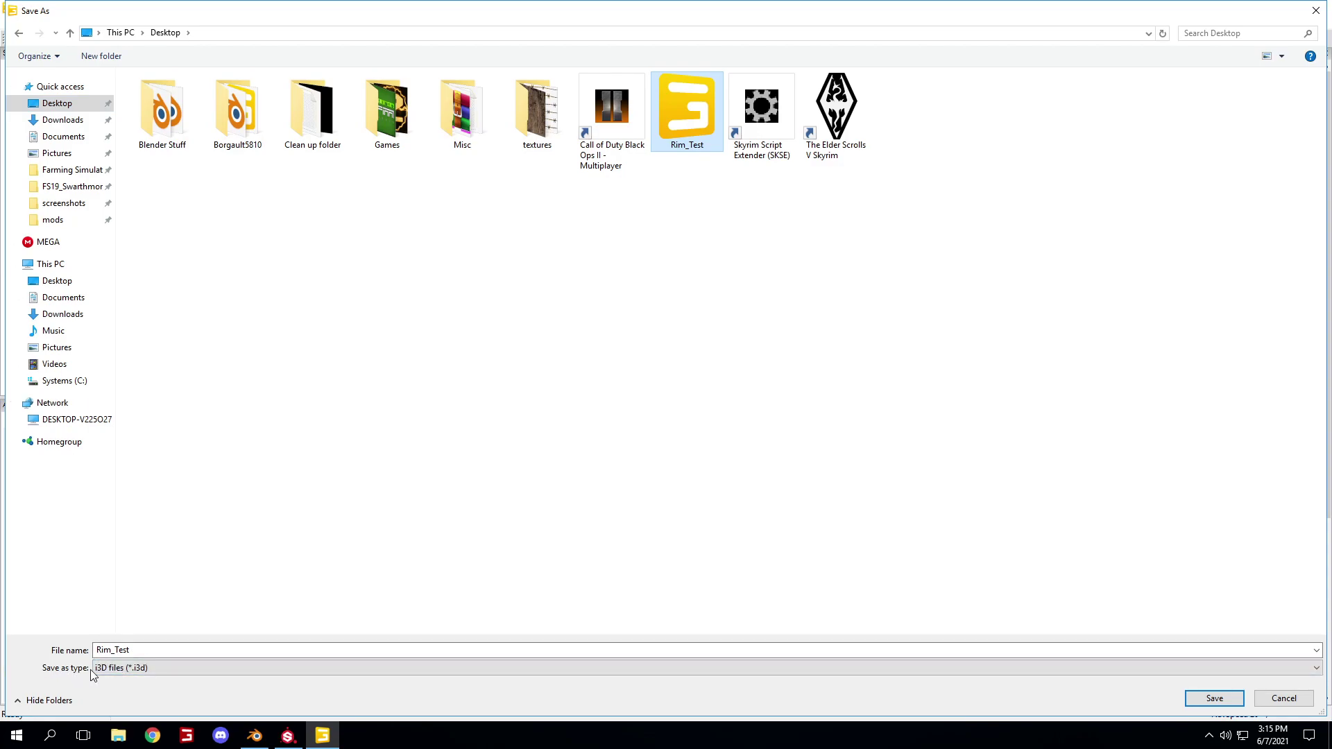
click(152, 668)
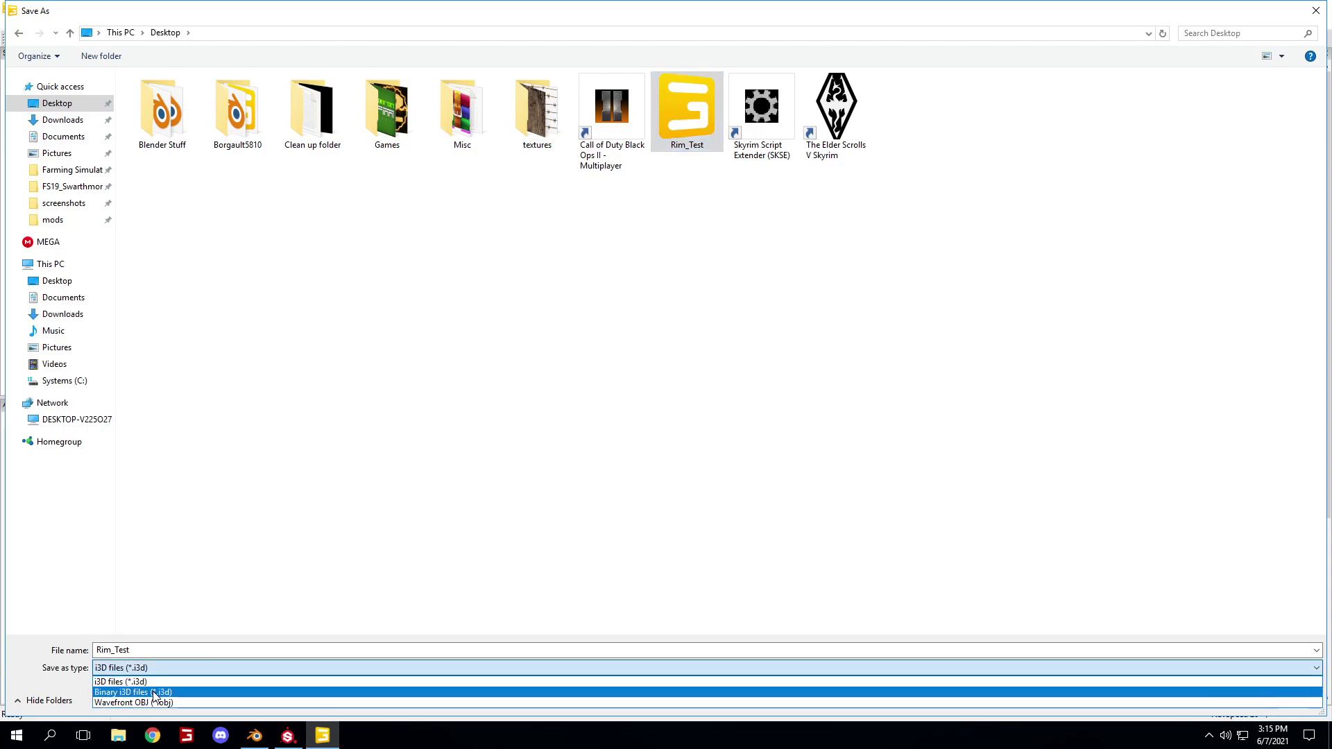
click(154, 693)
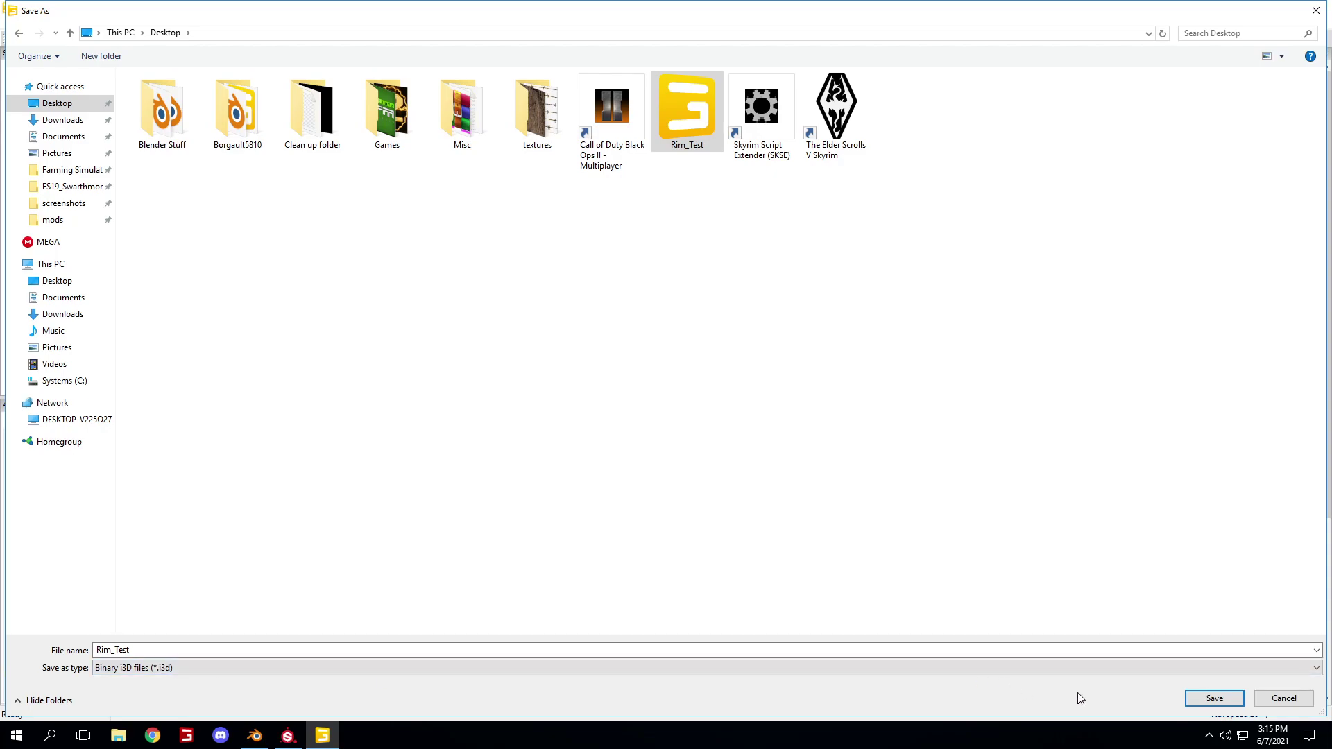
click(1214, 699)
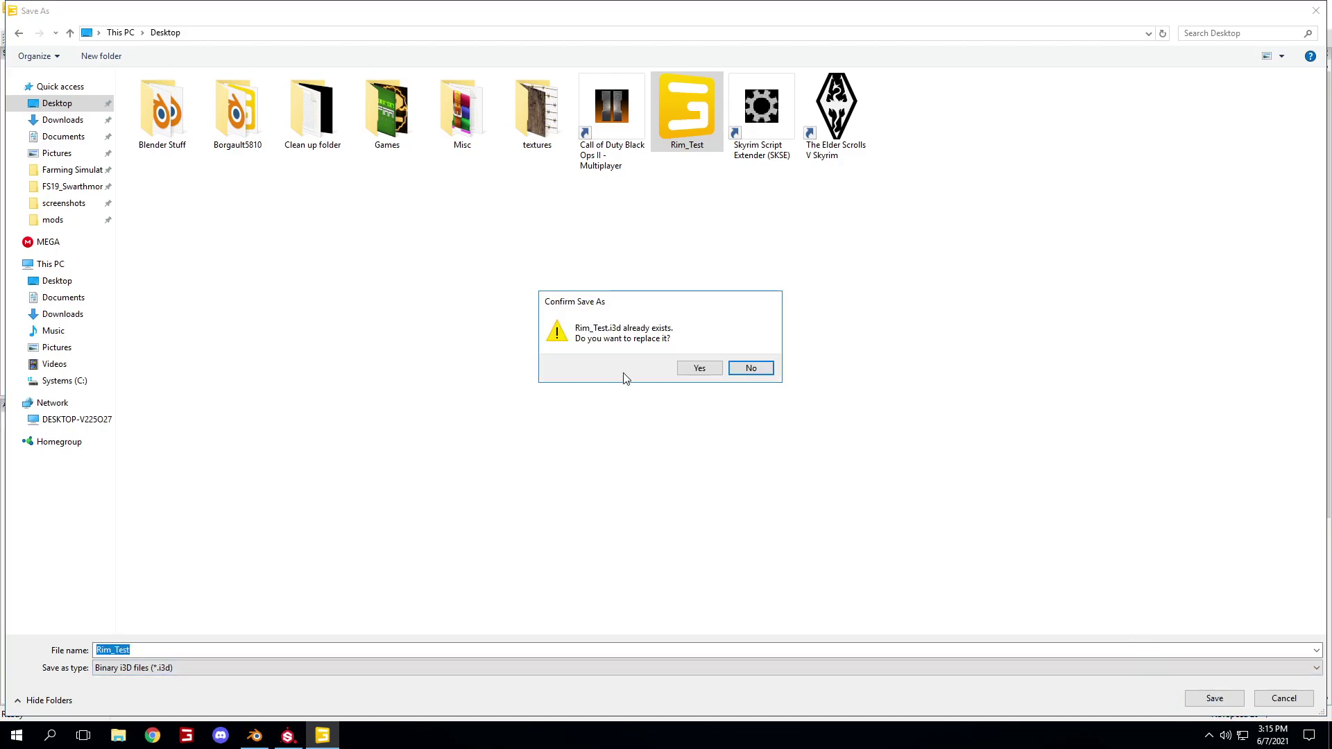
click(705, 371)
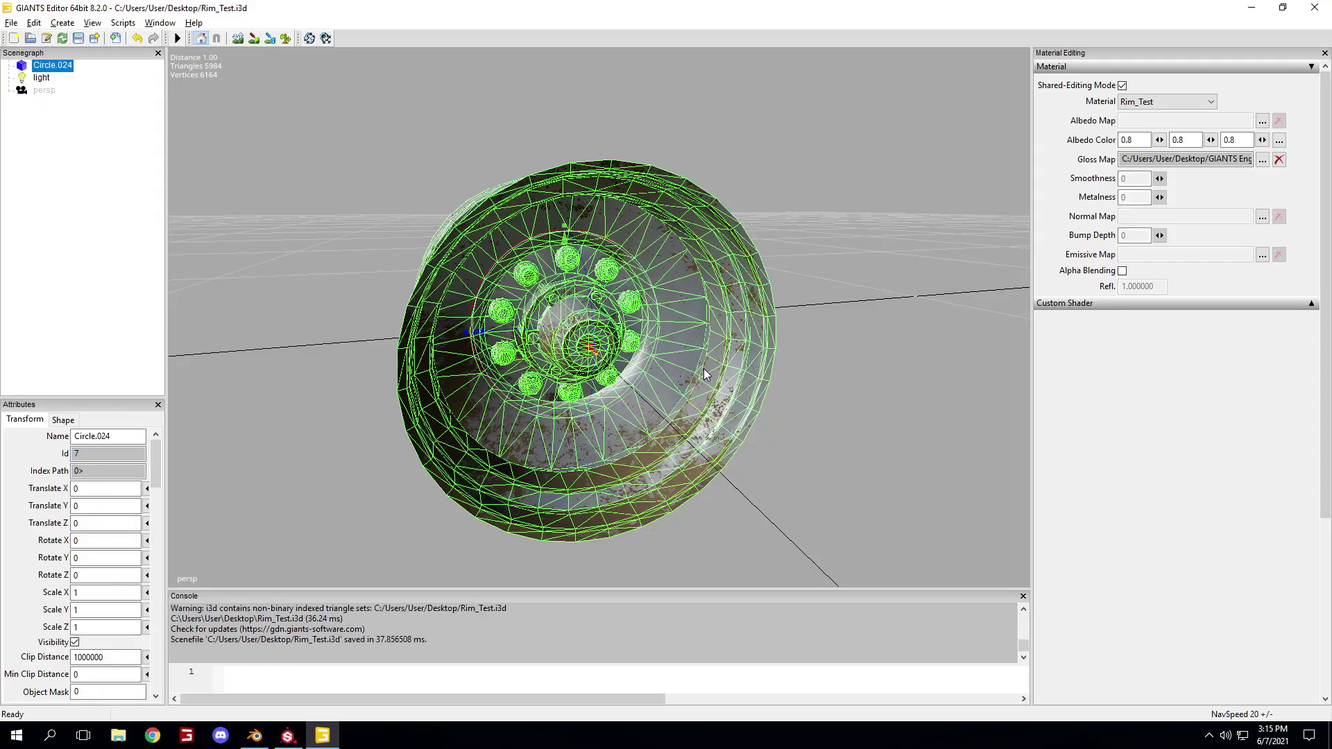
- Close the editor with the changes saved, then reopen Rim_Test.i3d from the desktop in GIANTS Editor 8.2.0 and dismiss the update notice
click(1315, 7)
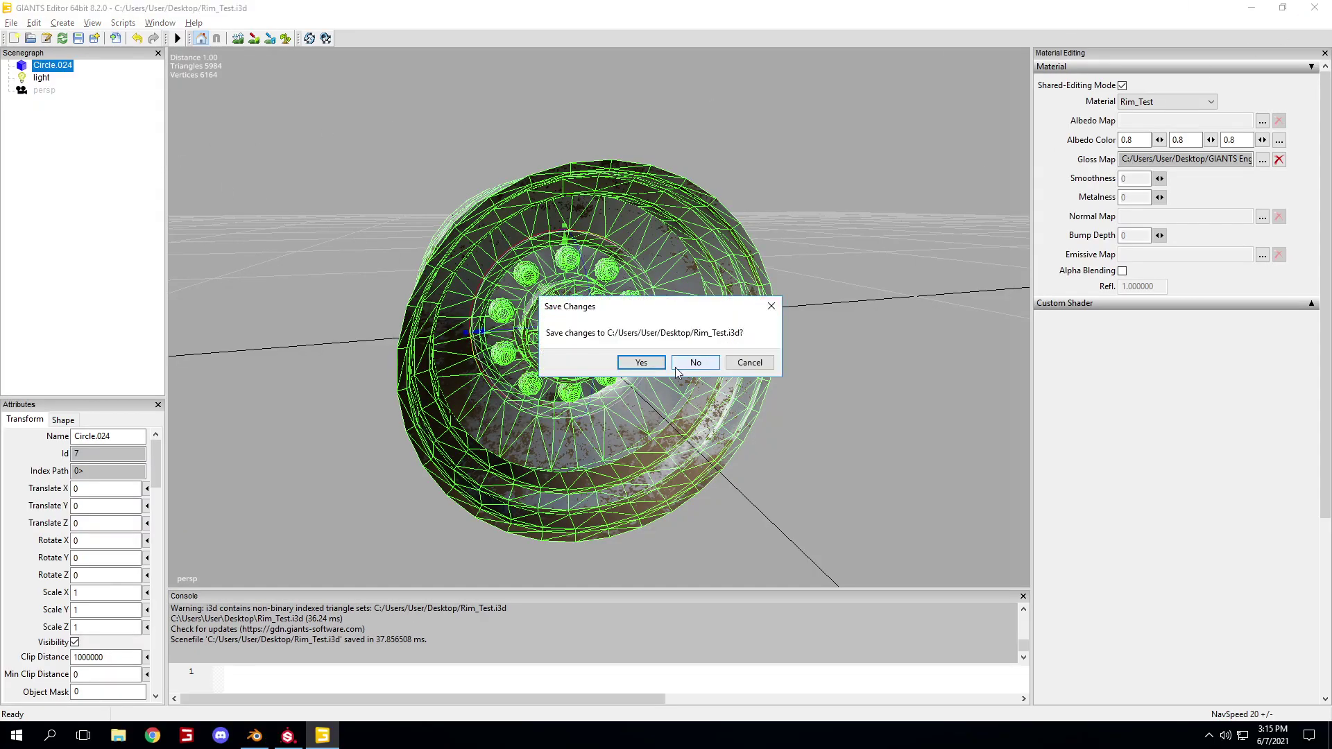
click(640, 365)
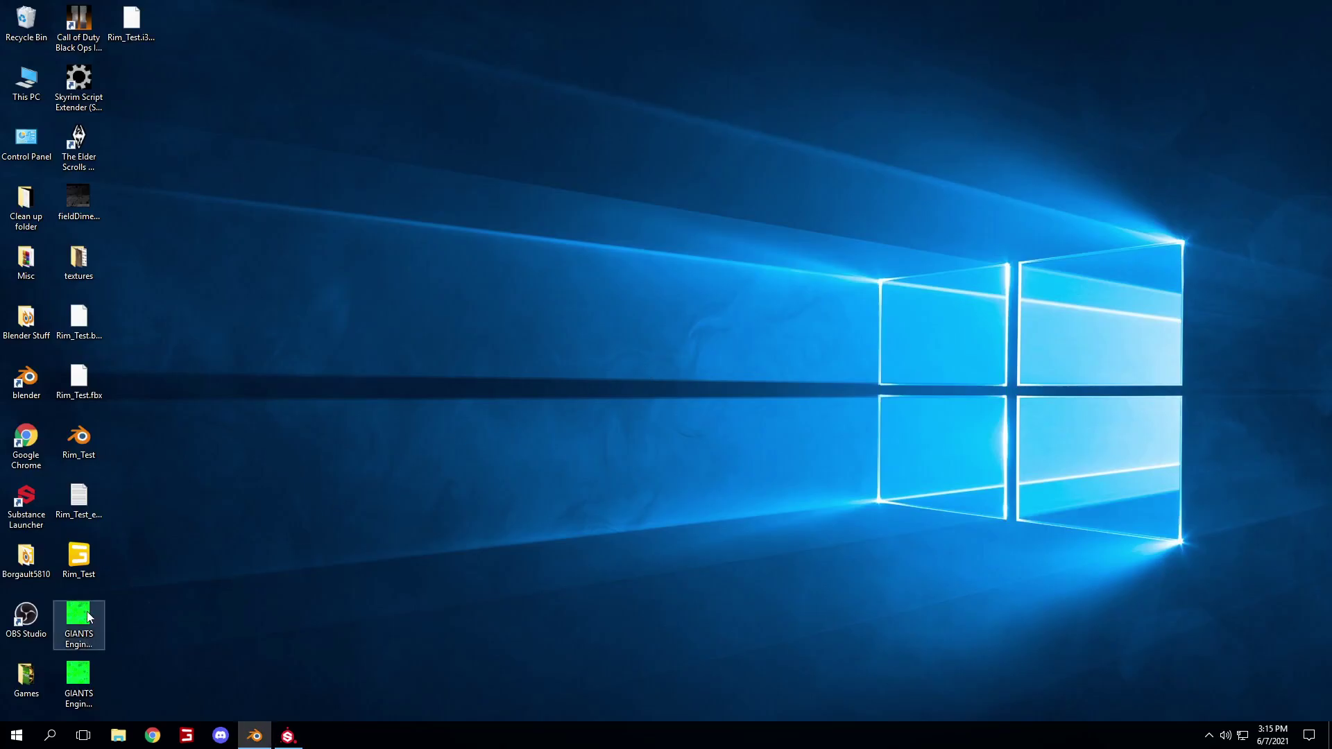
click(129, 28)
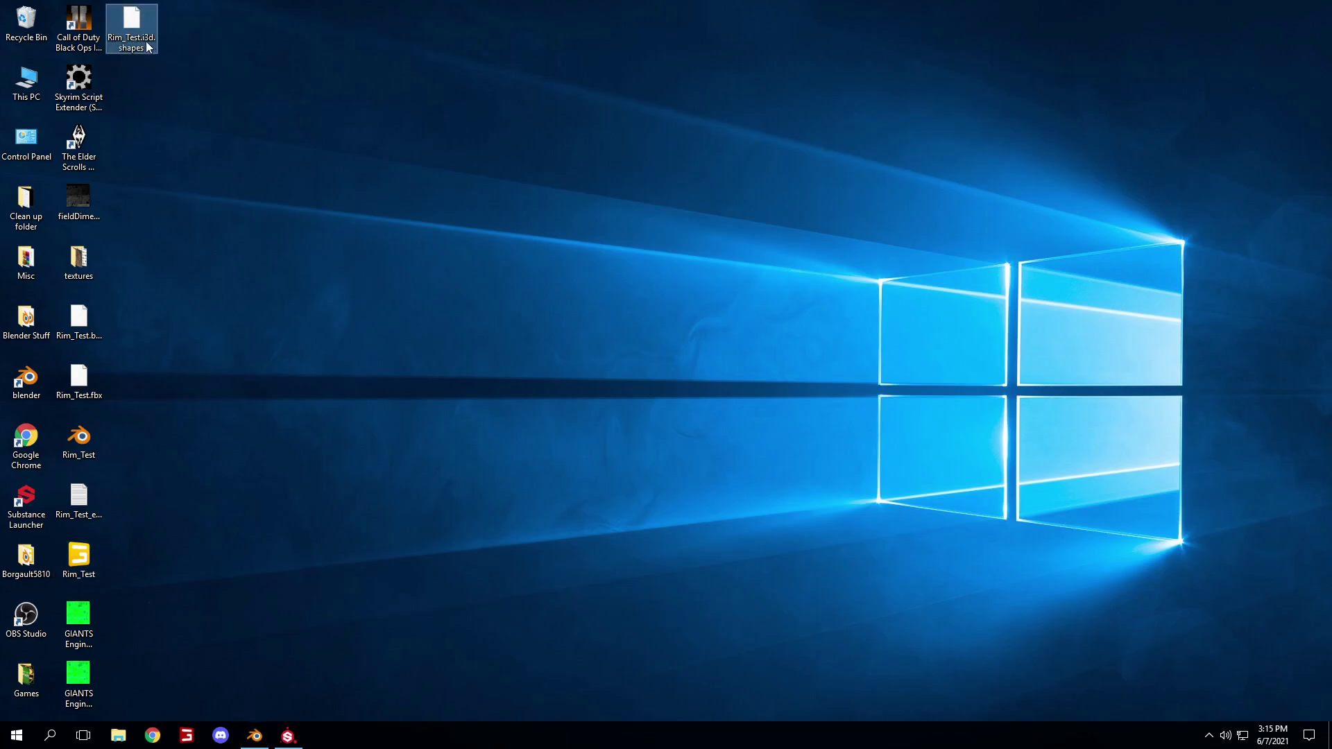
drag(76, 548, 133, 79)
double_click(132, 78)
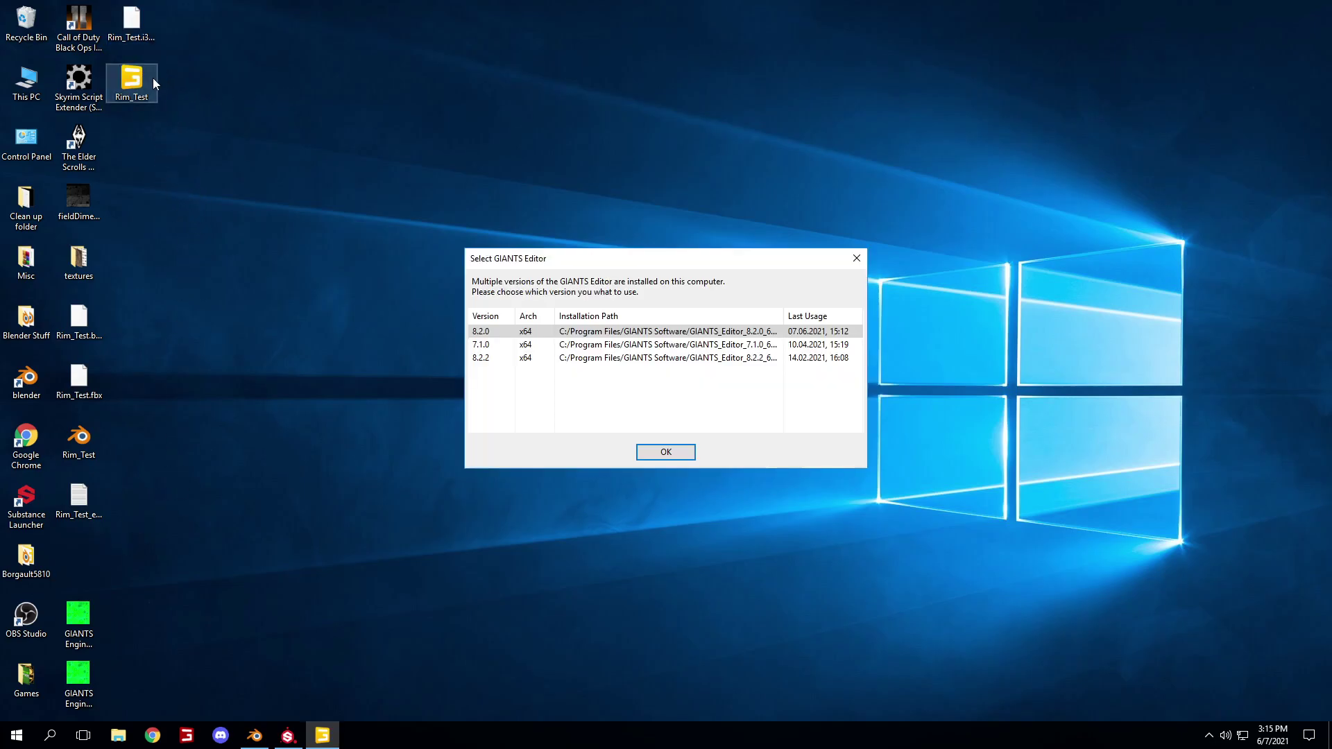
double_click(577, 332)
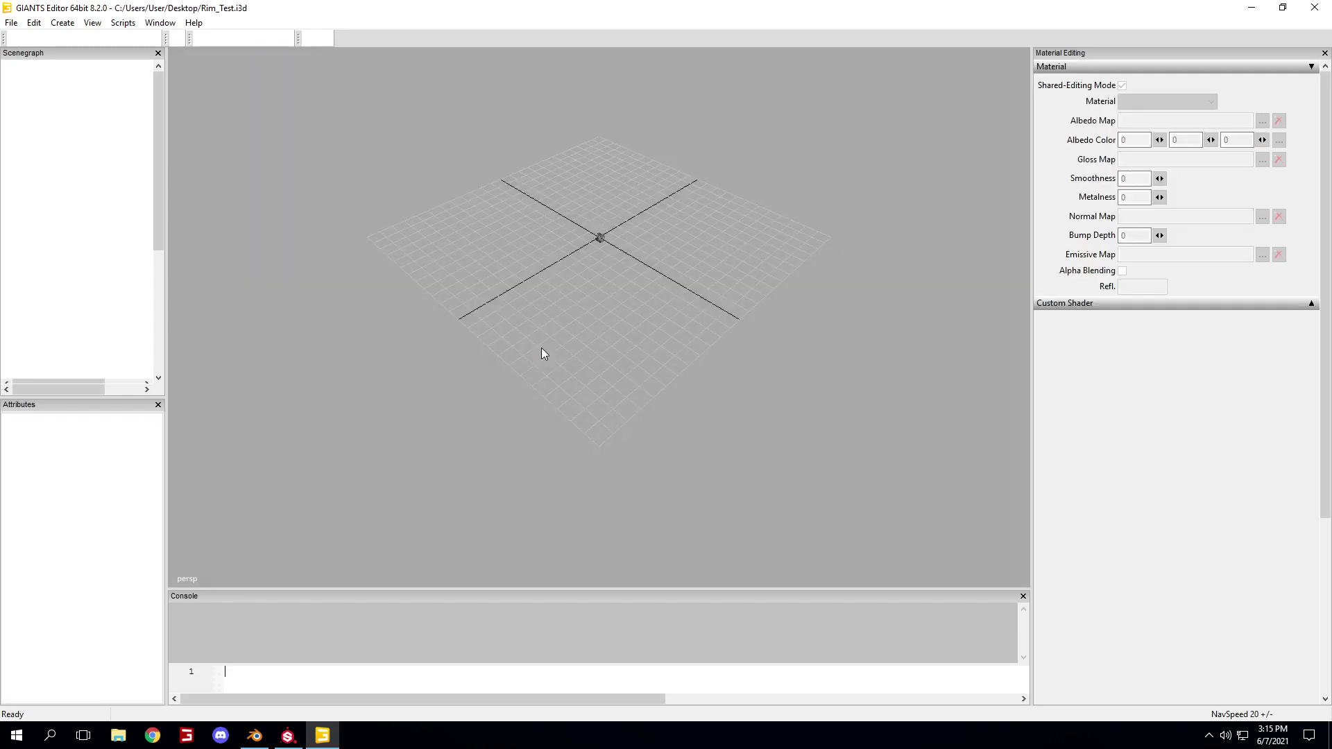
scroll(566, 349, up, 3)
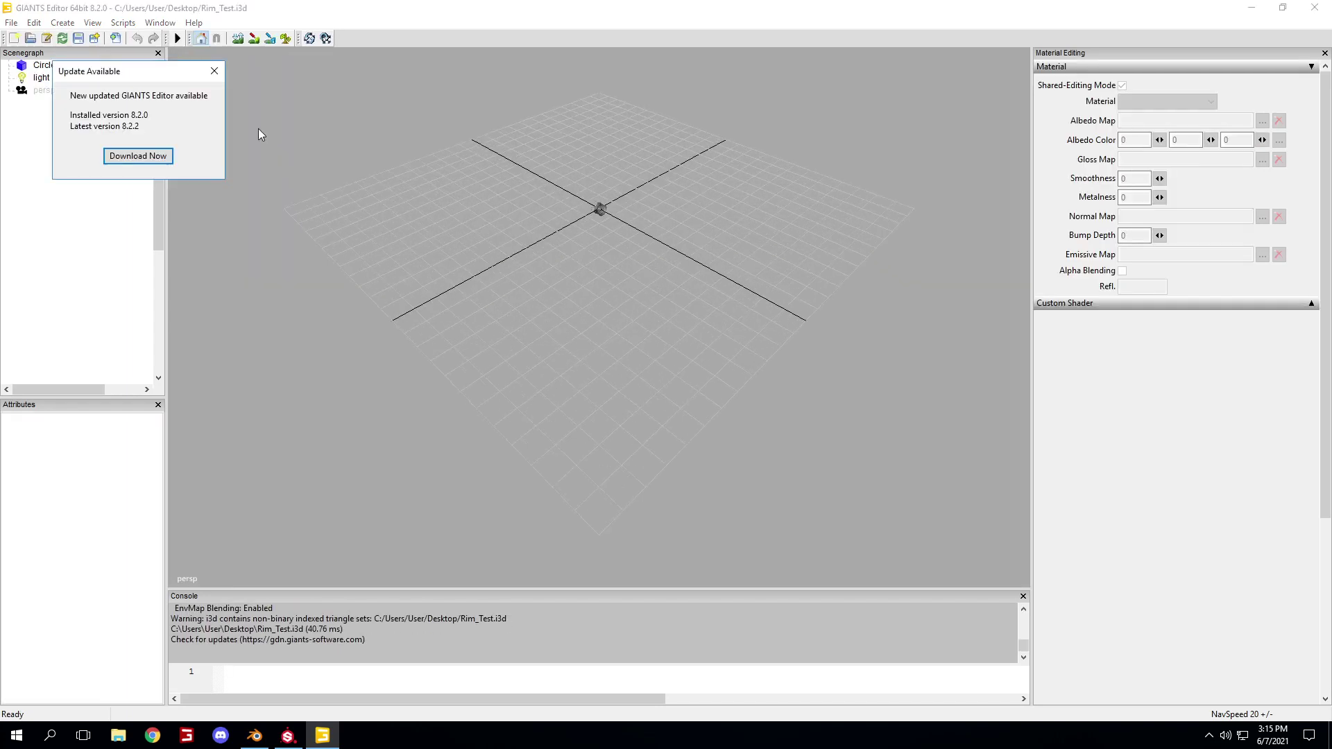
click(221, 73)
- Check Circle.024's Shape attributes and examine the dirt on the reopened rim up close with the object deselected
alt+drag(539, 277, 543, 183)
scroll(559, 202, up, 2)
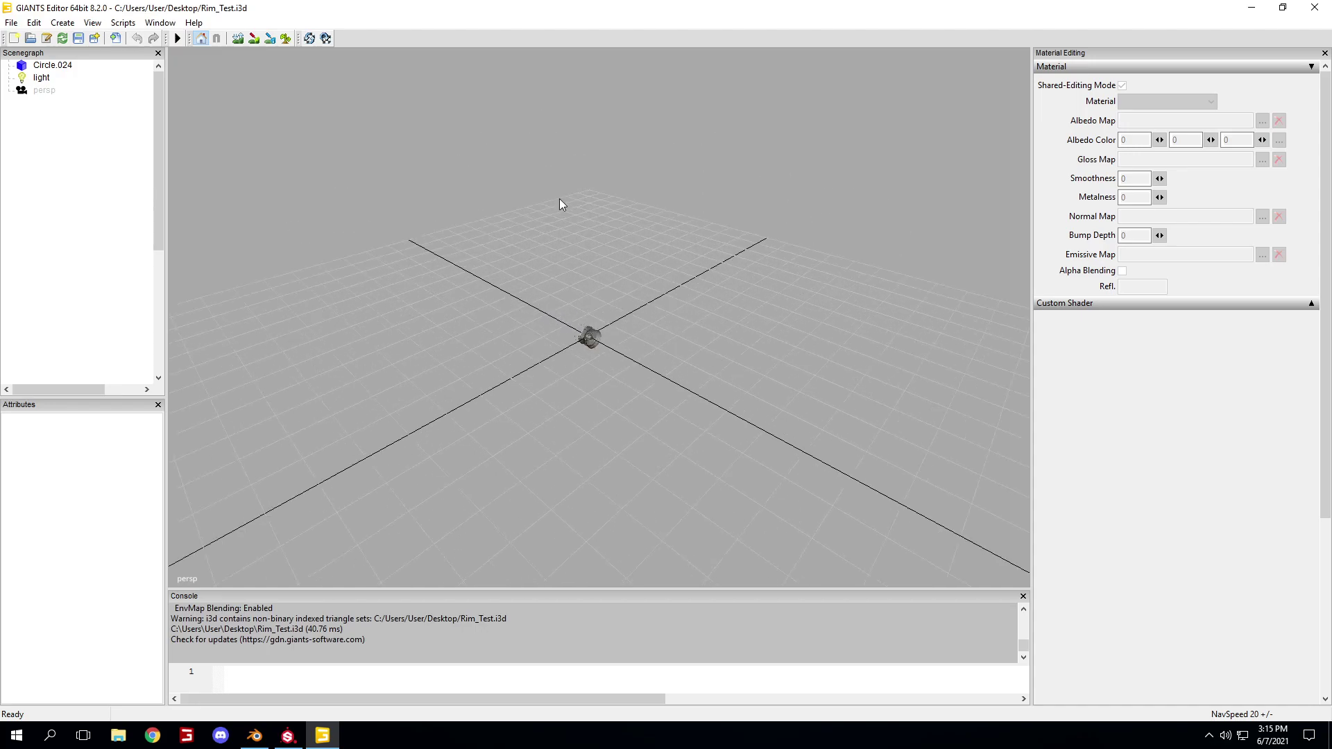
click(77, 66)
click(66, 420)
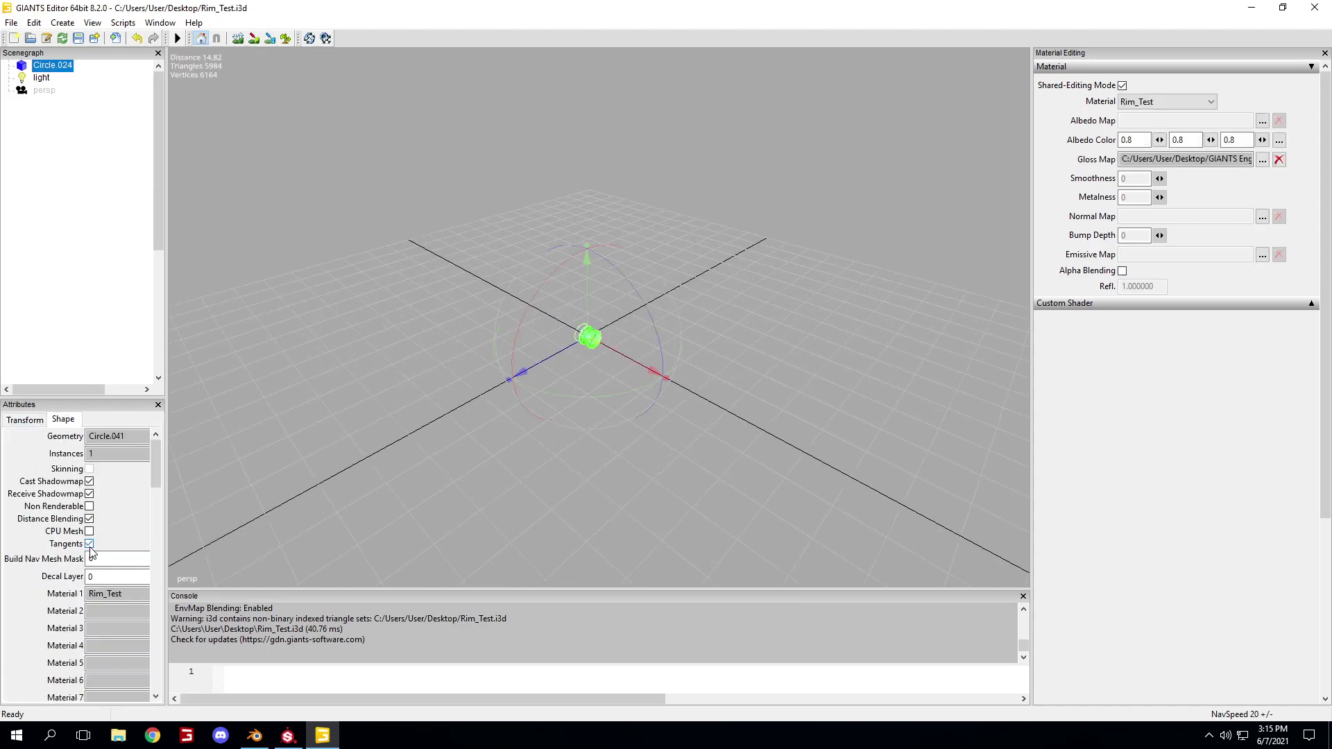
scroll(596, 377, up, 10)
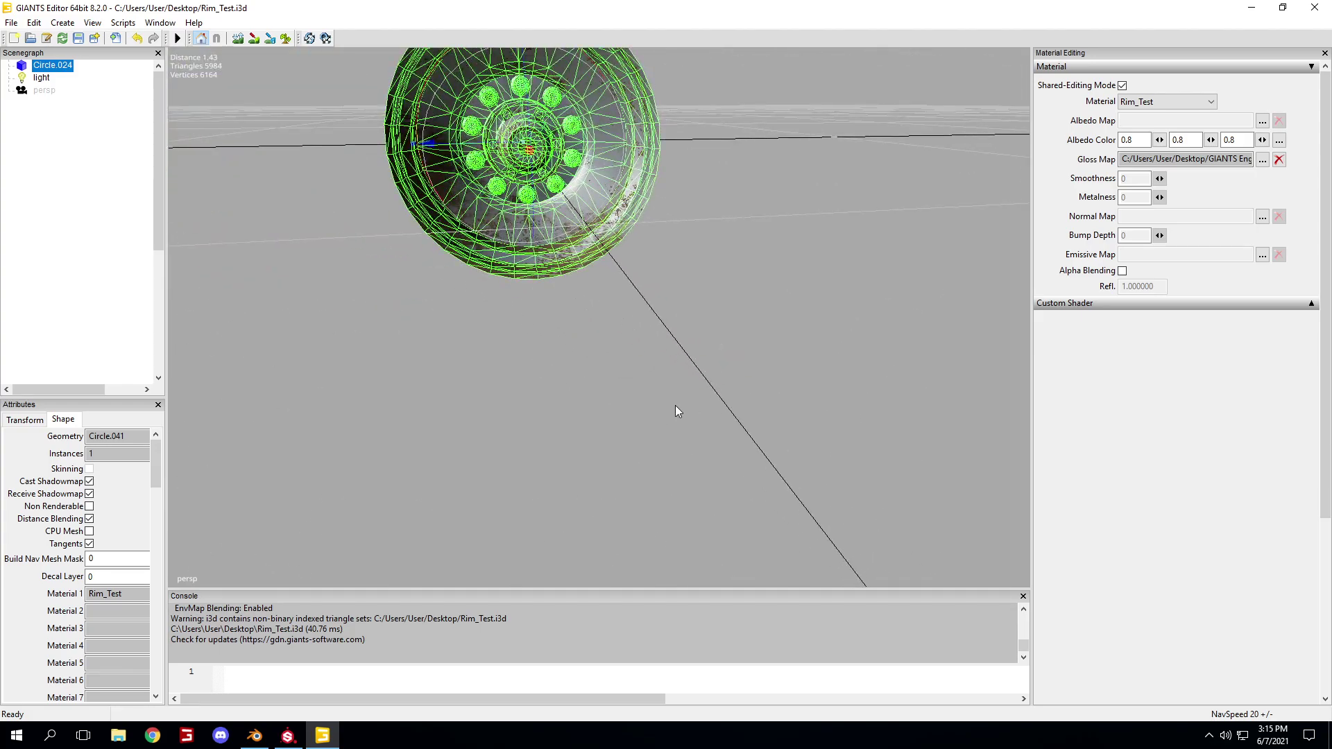
click(675, 405)
scroll(676, 406, down, 4)
alt+drag(676, 405, 545, 314)
scroll(770, 349, up, 5)
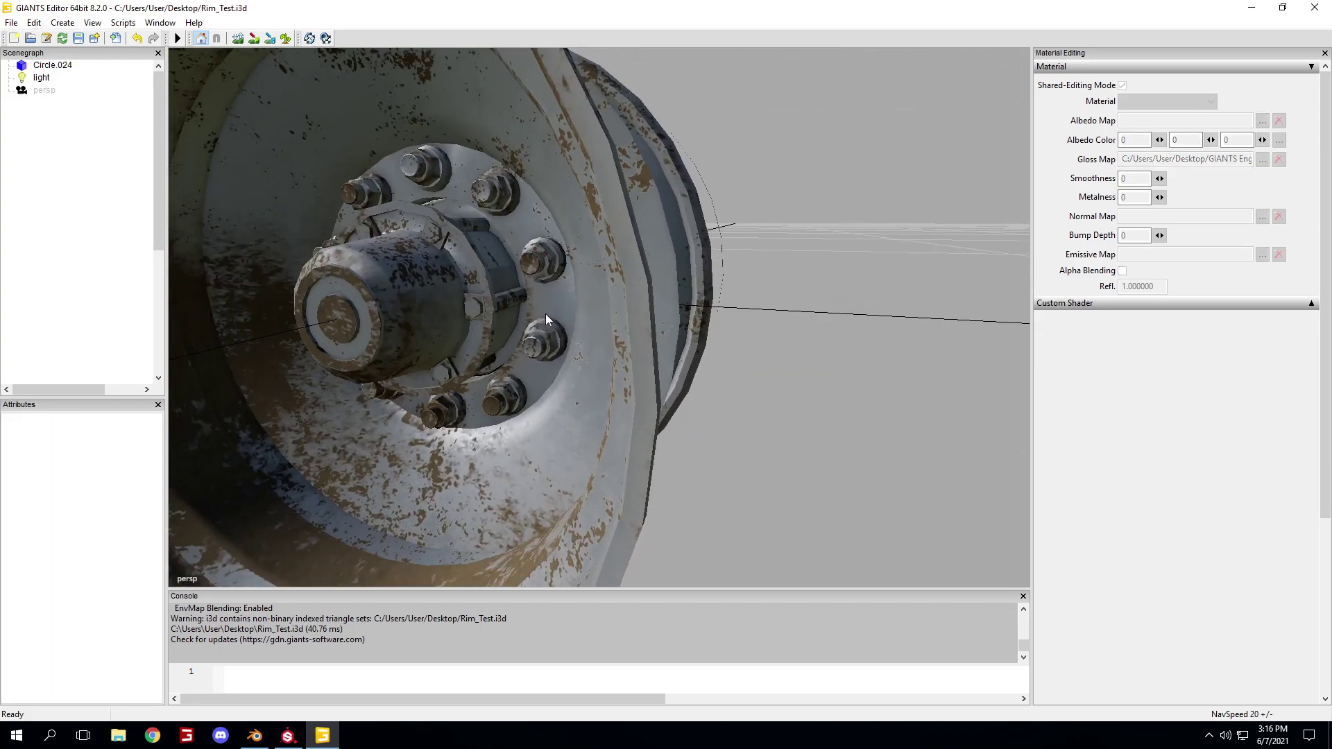
- Save and close the scene, then reopen Rim_Test.i3d from the desktop in GIANTS Editor 8.2.0 and dismiss the update notice
click(78, 40)
click(1314, 8)
click(76, 584)
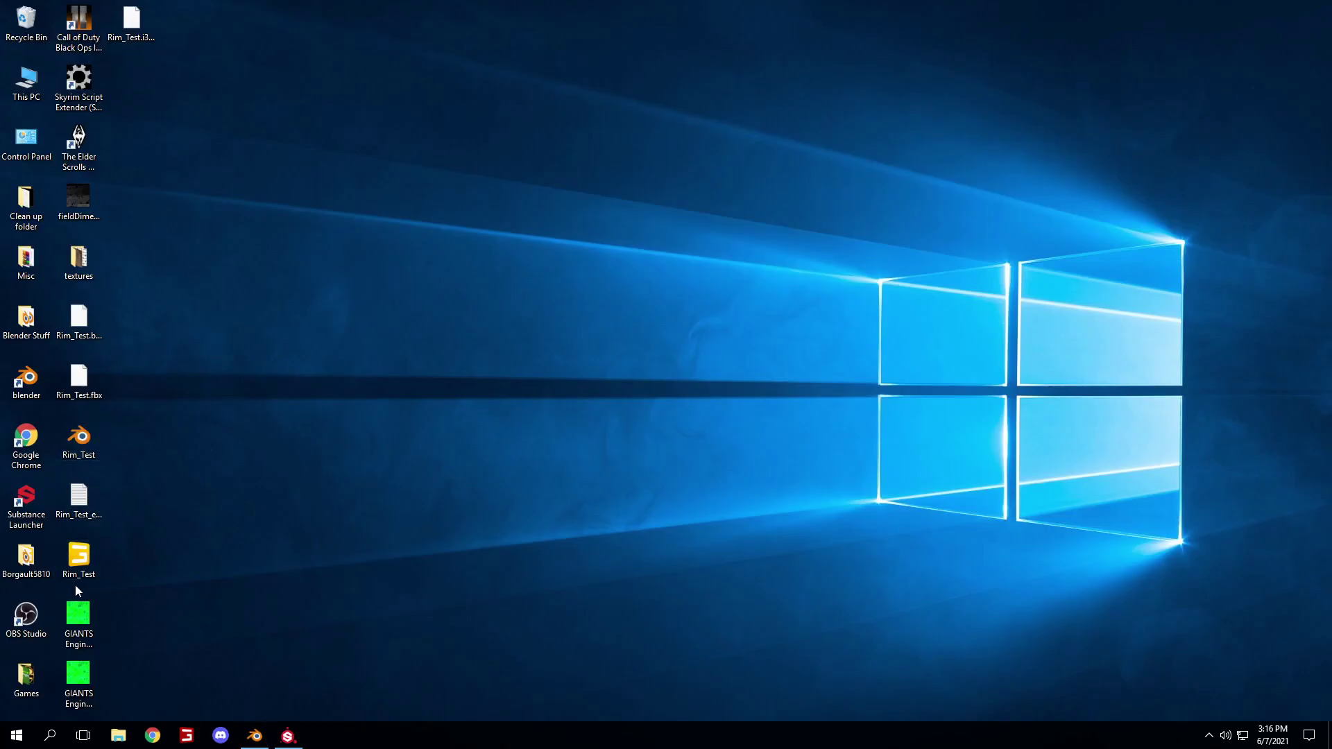
double_click(83, 560)
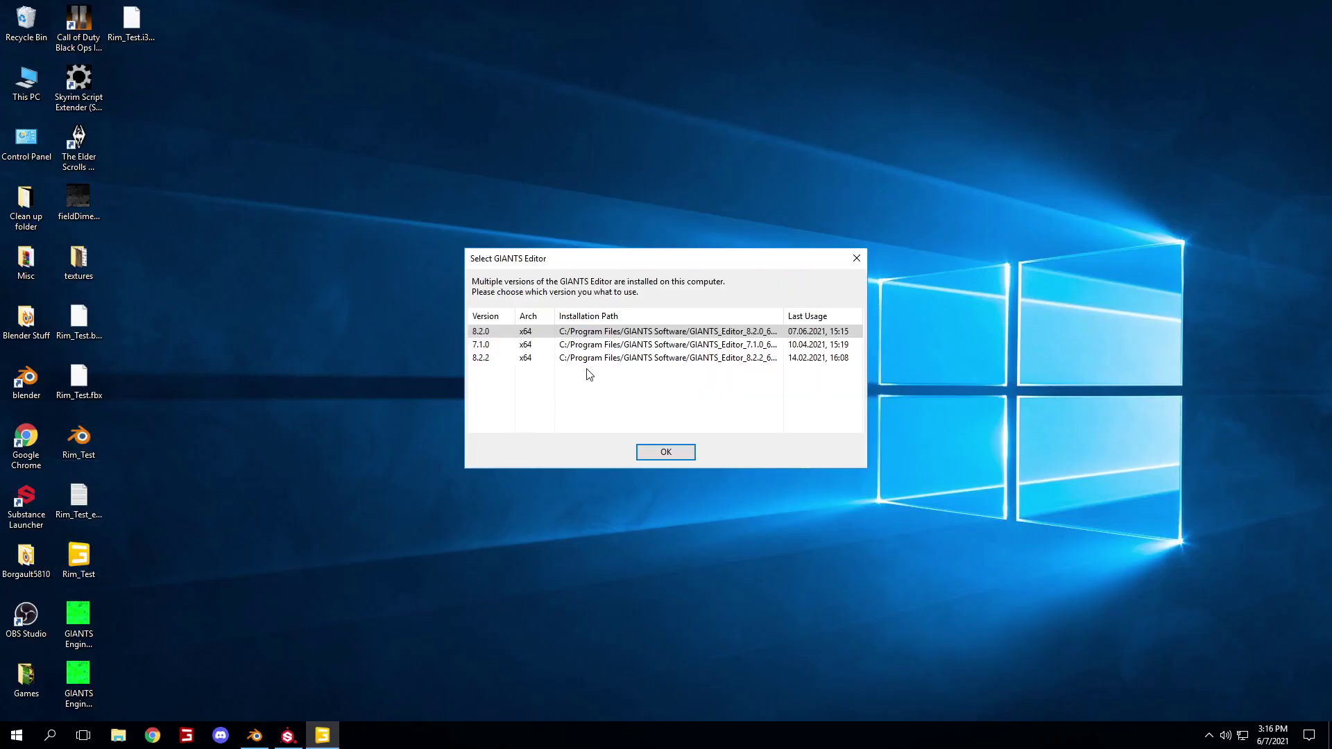
double_click(617, 333)
click(255, 656)
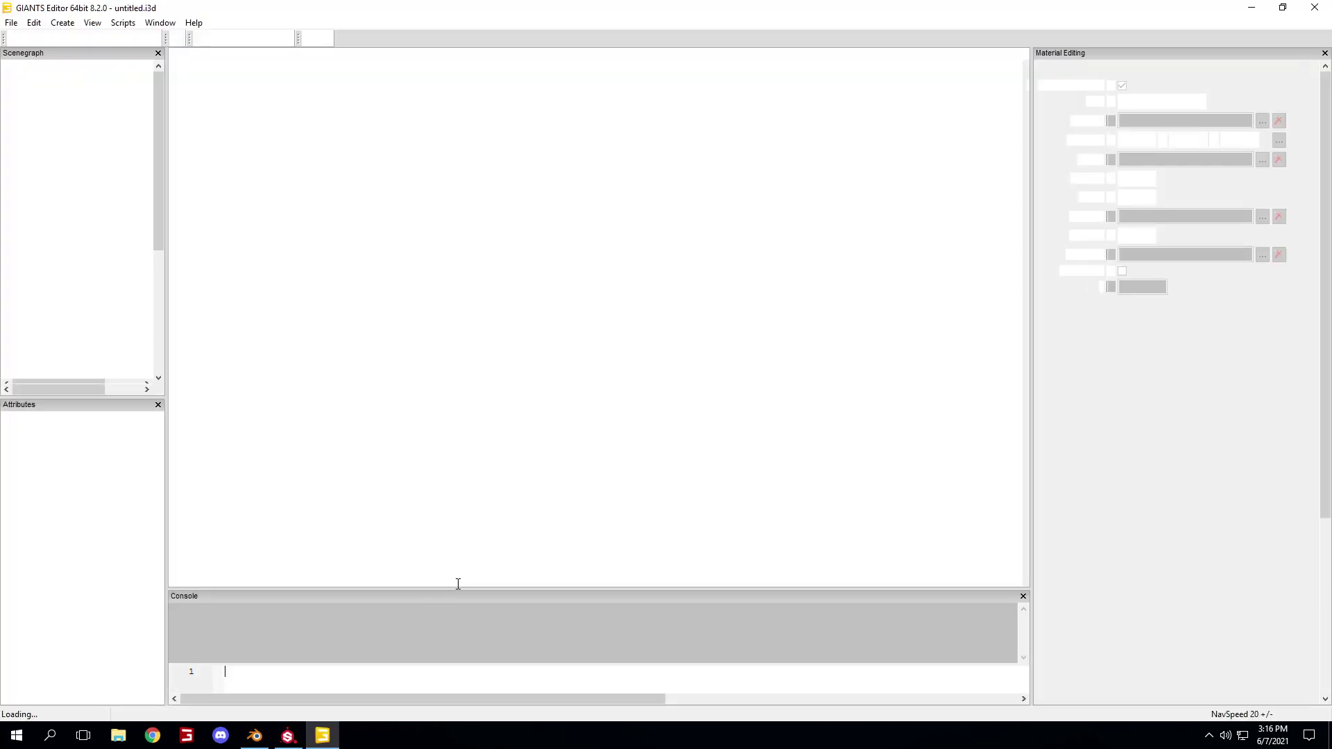
scroll(498, 490, up, 10)
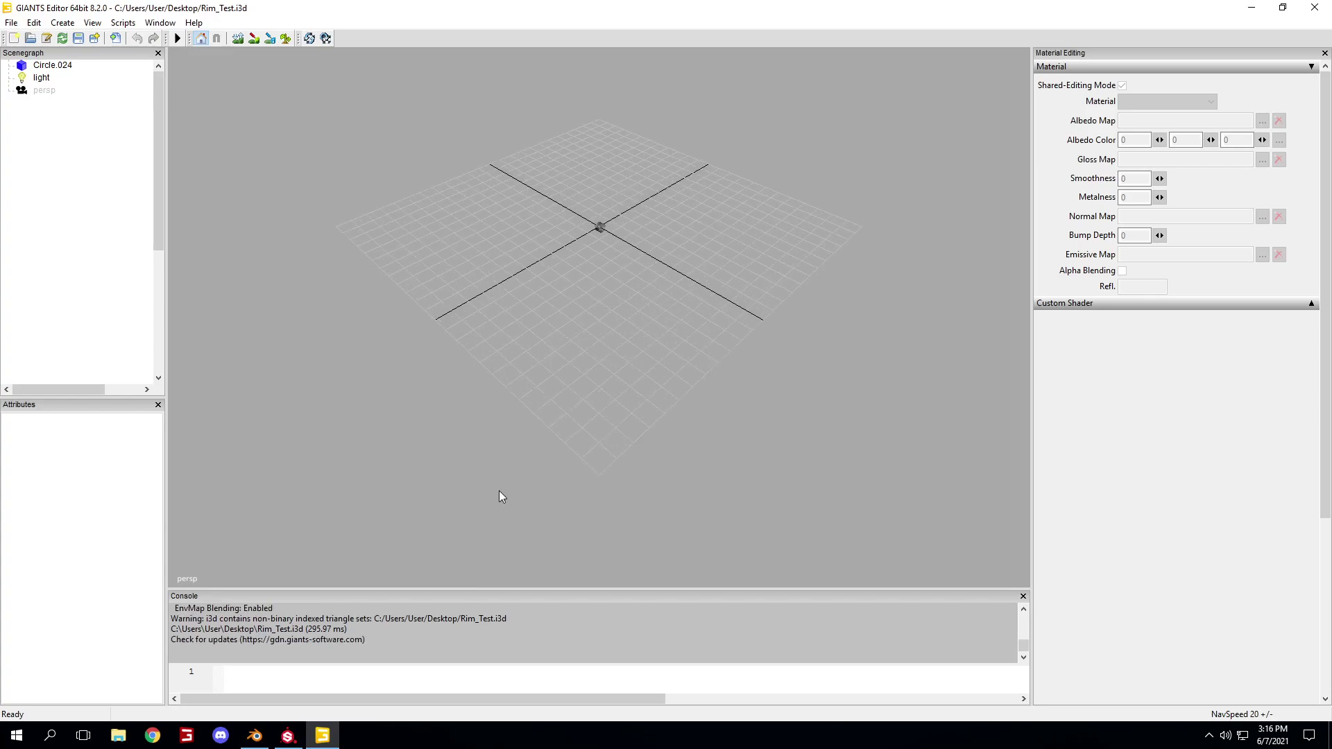
alt+drag(498, 489, 496, 444)
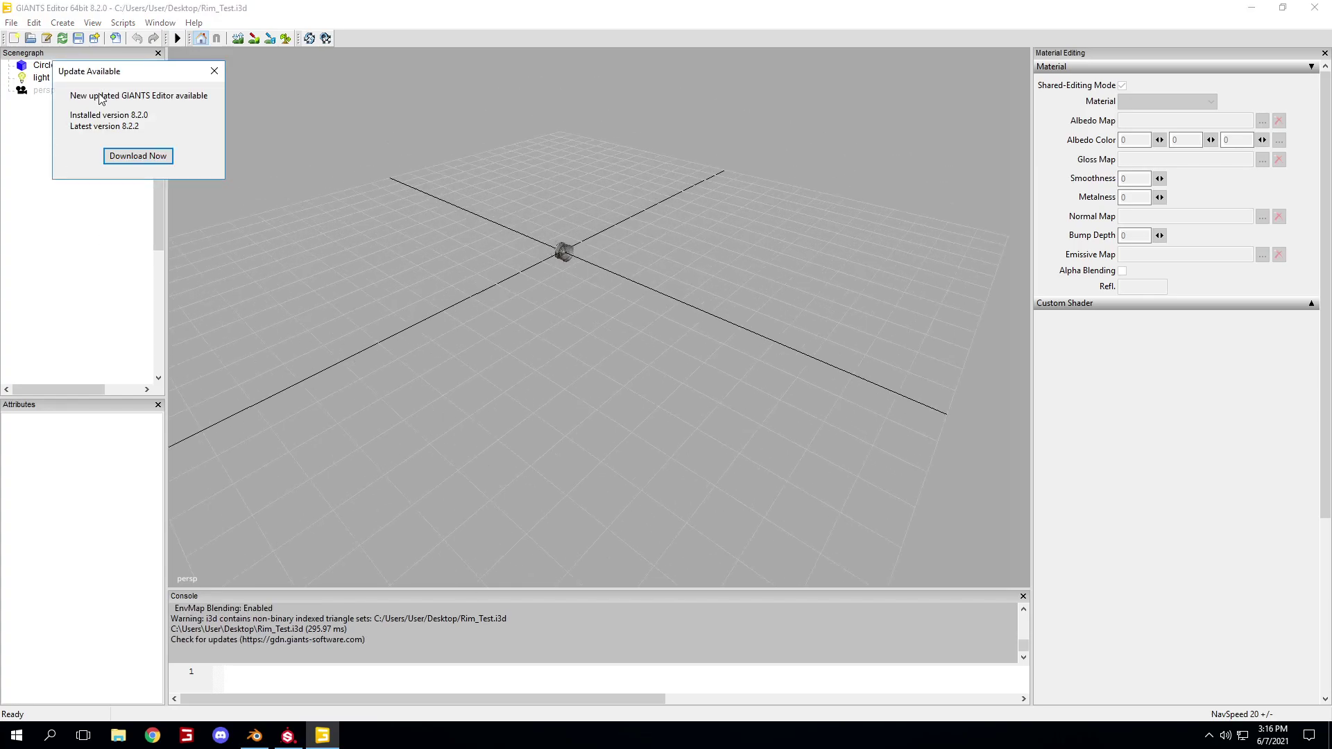
click(214, 71)
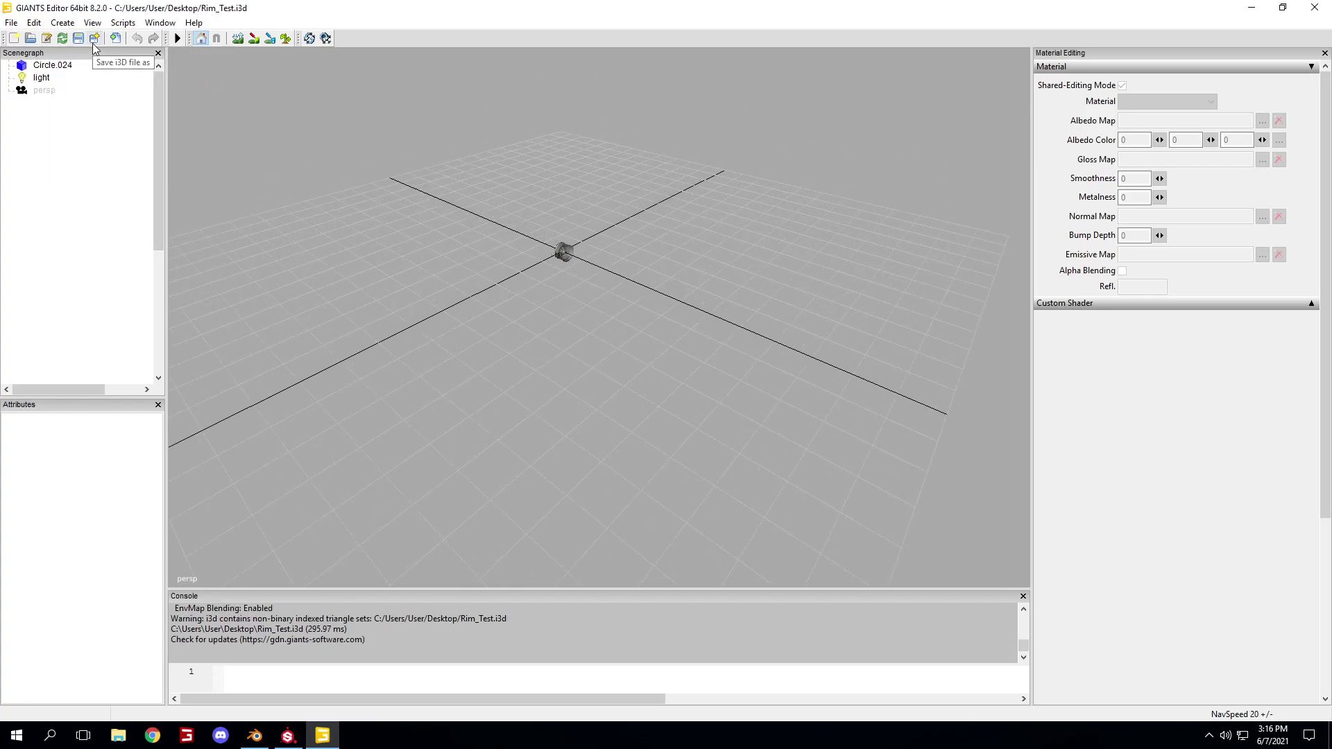
- Save the scene to the Desktop under the name RimTest as a Binary i3D file
click(71, 66)
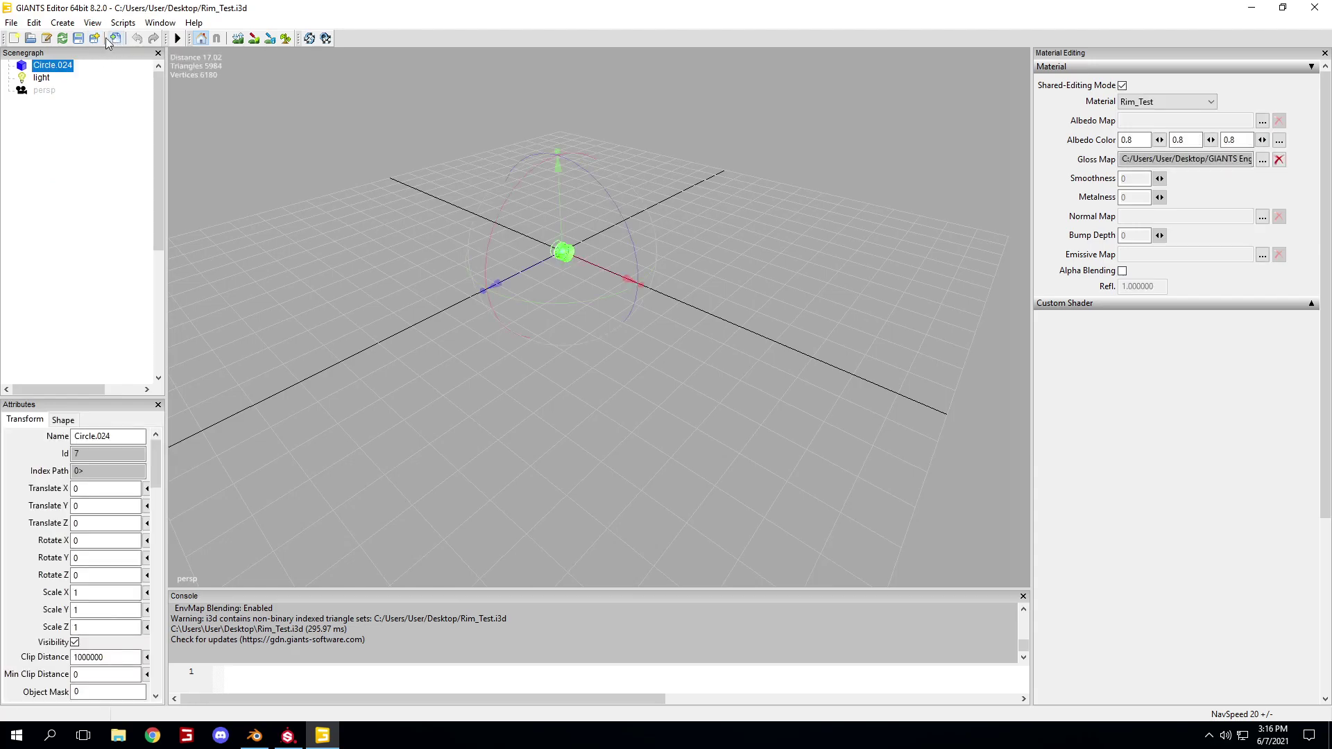
click(94, 38)
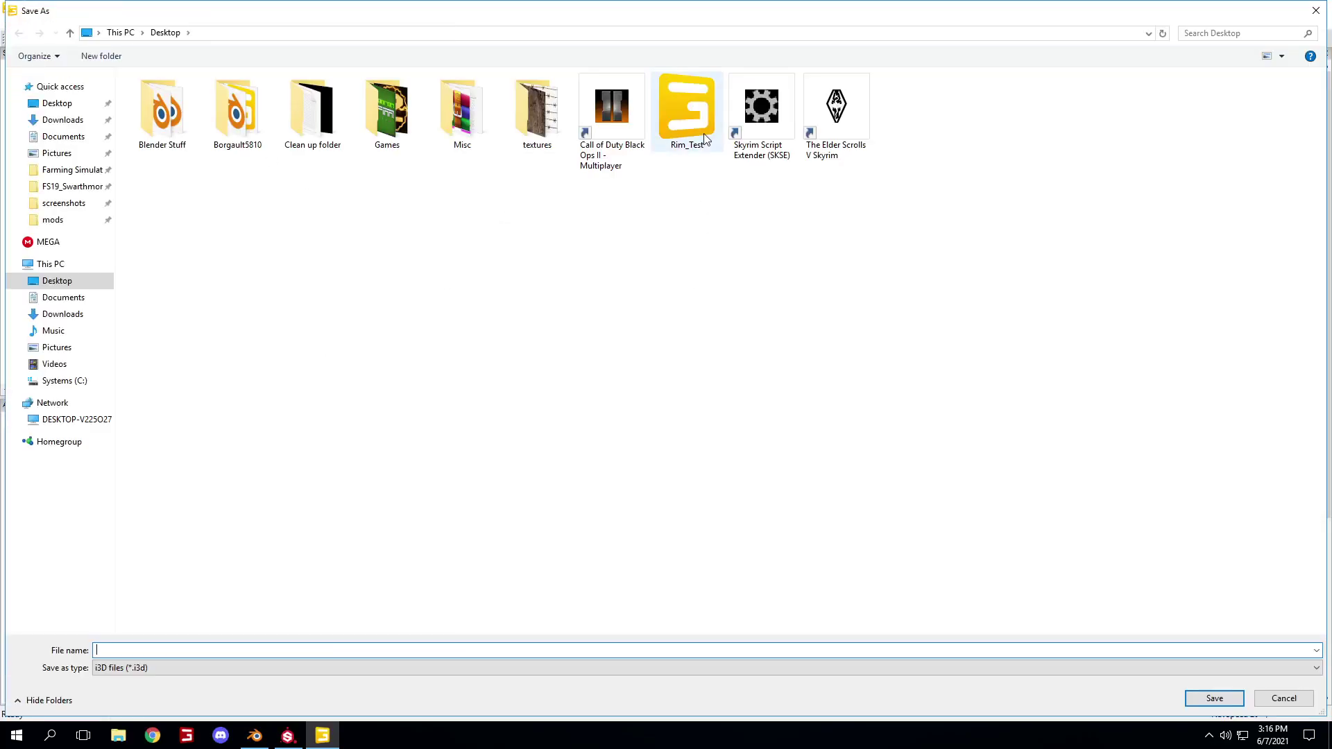
text(Ri)
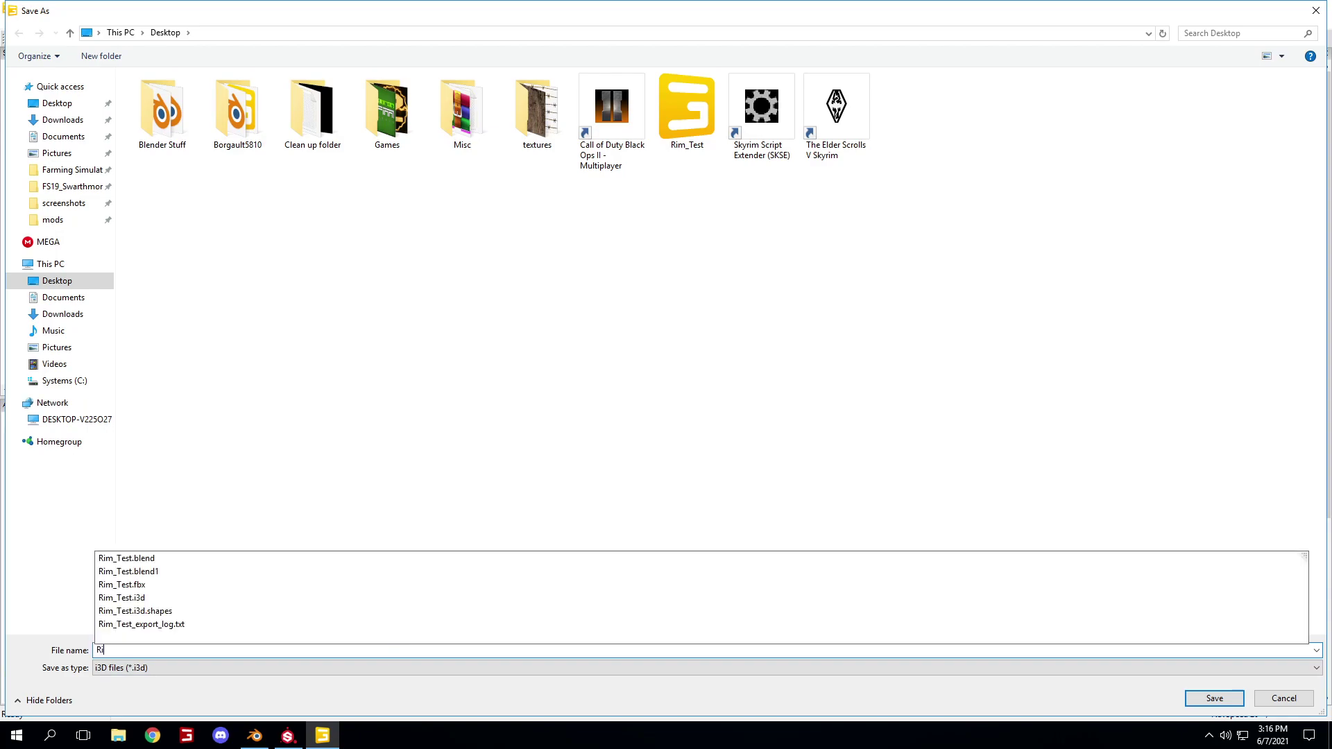
text(mTest)
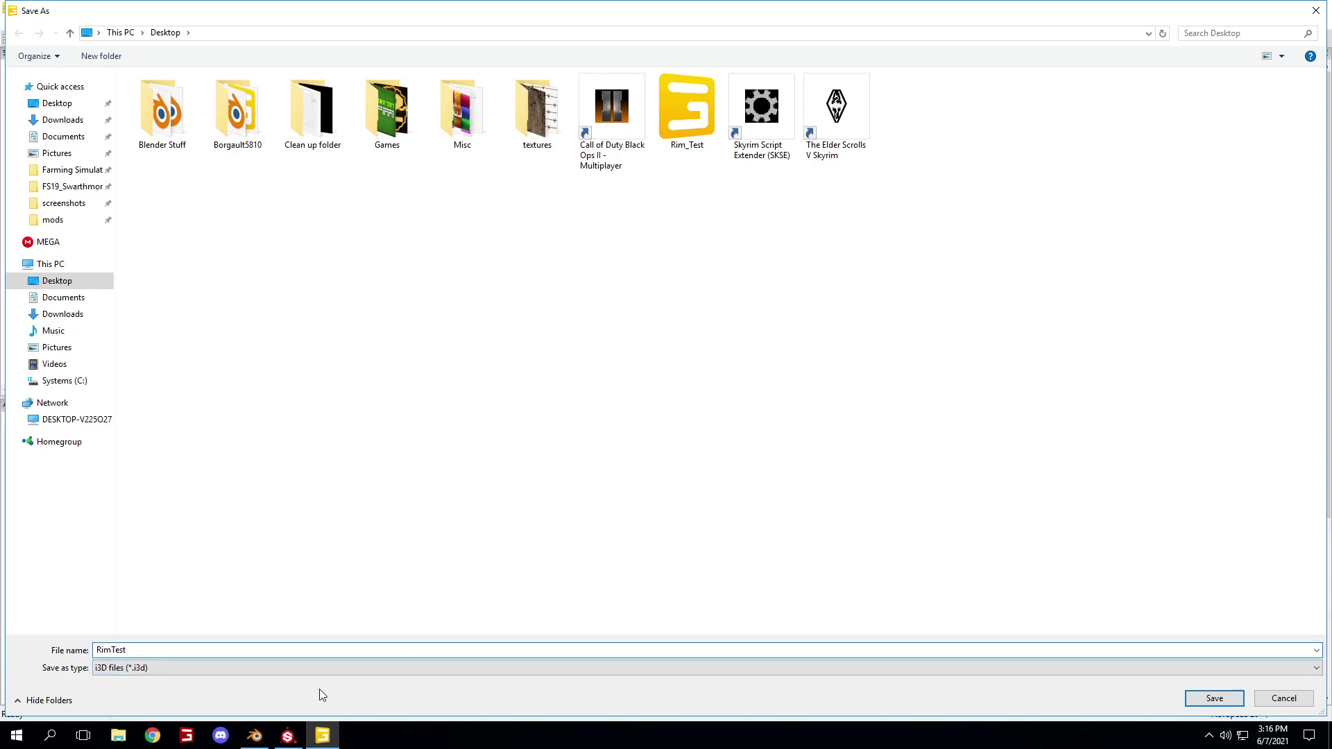
click(350, 667)
click(352, 693)
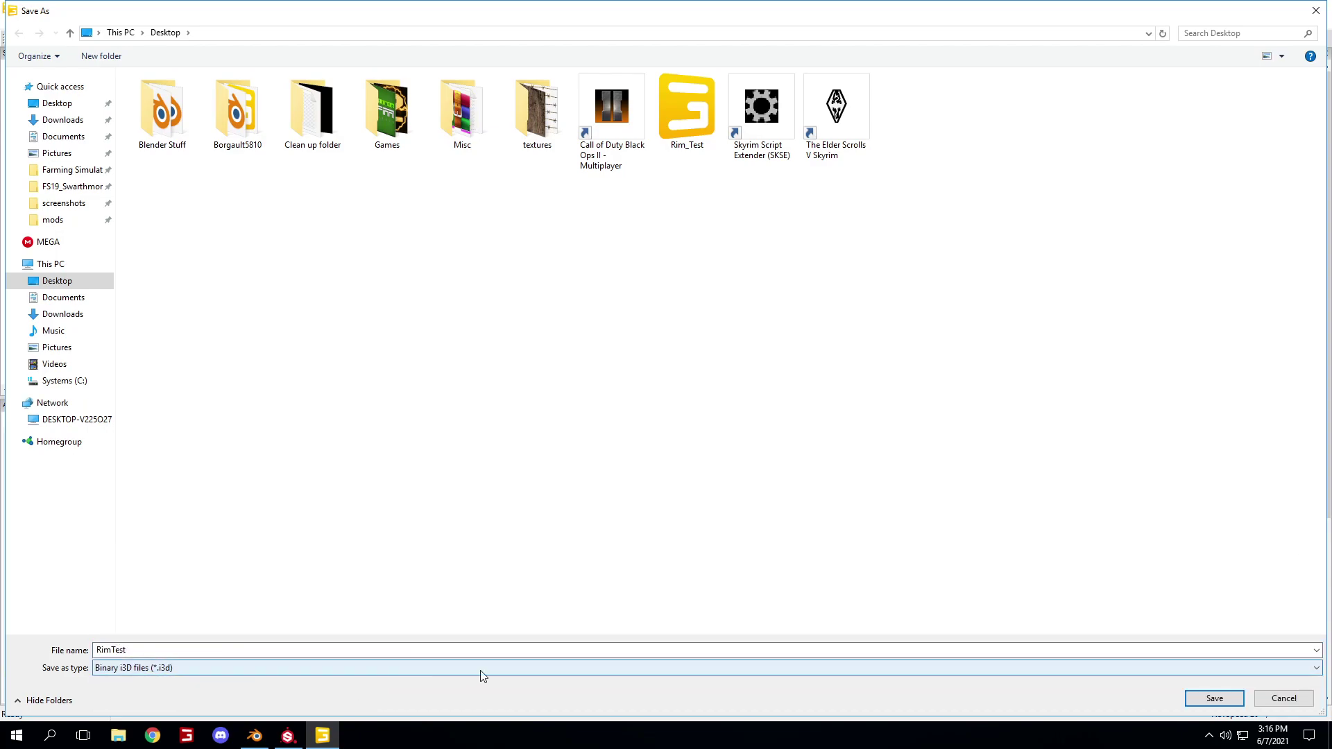
click(1181, 708)
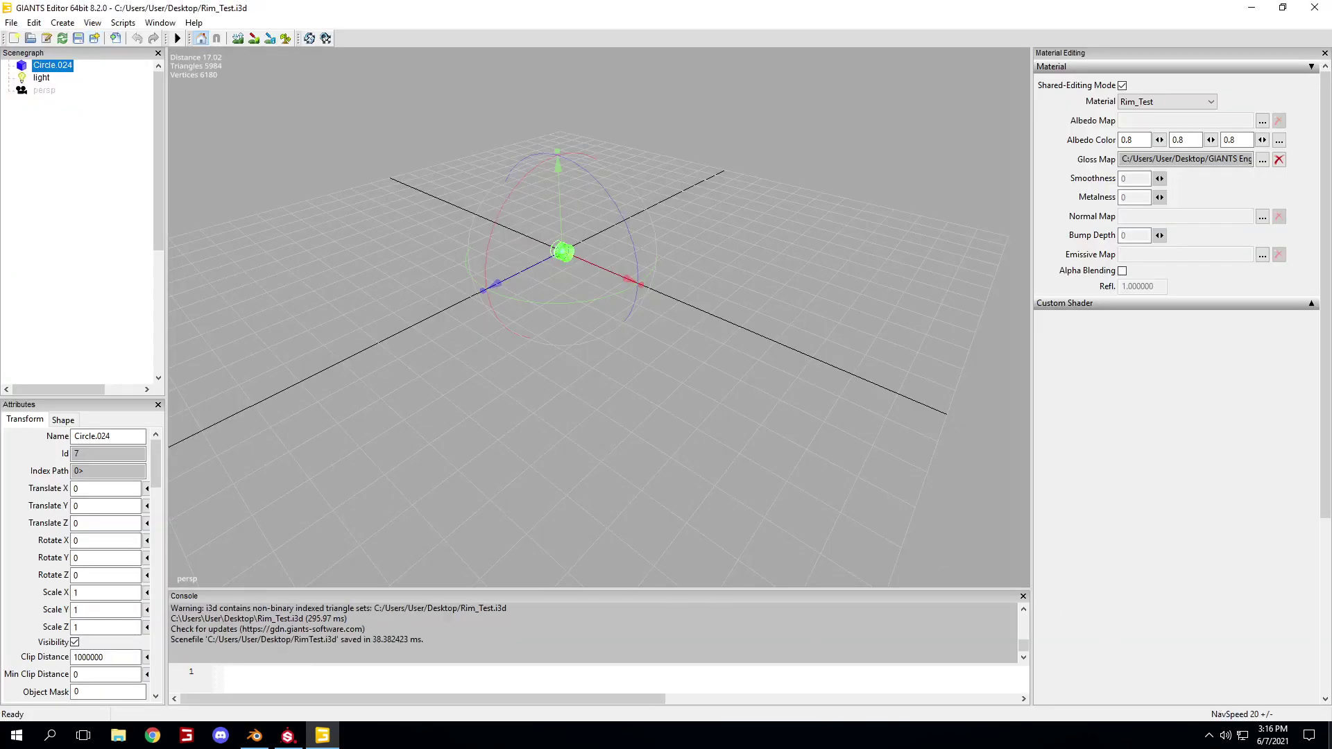
- Open the new RimTest.i3d from the desktop in a second GIANTS Editor 8.2.0 window and inspect the rim in the viewport
click(1331, 740)
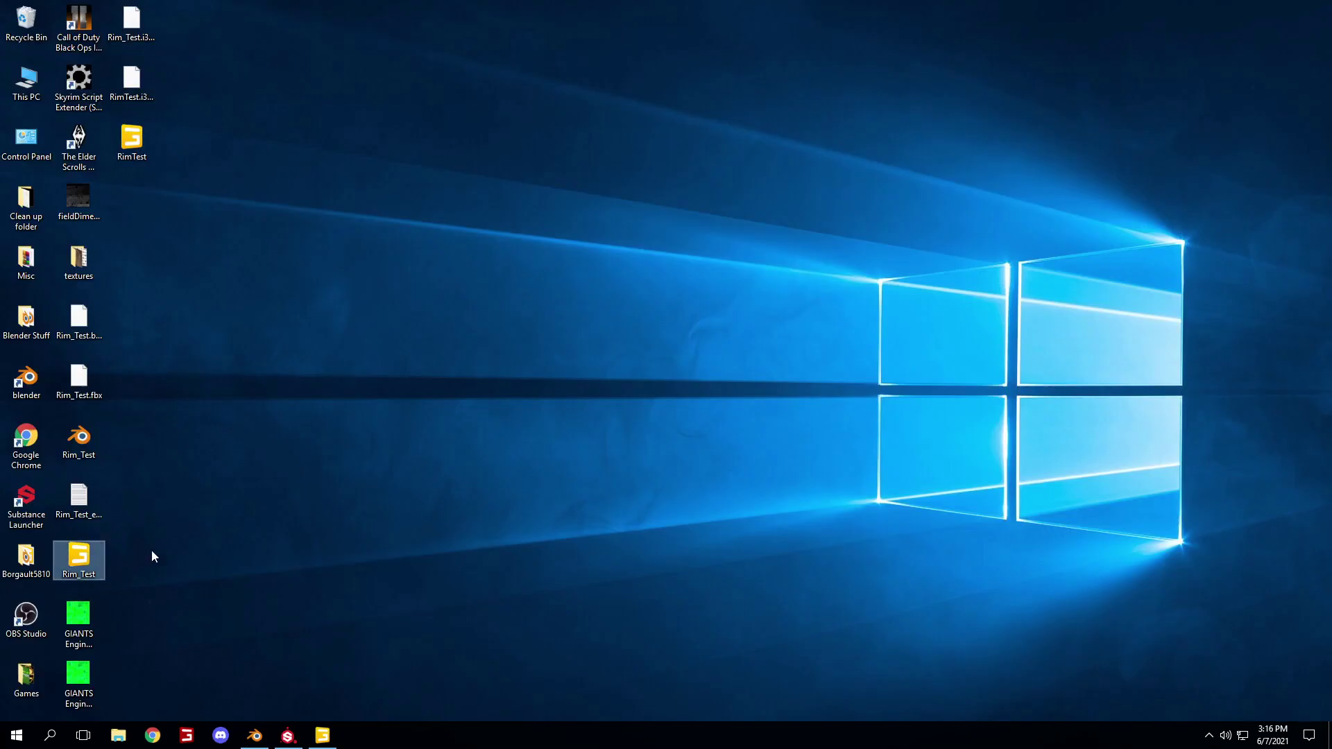
double_click(139, 137)
double_click(625, 343)
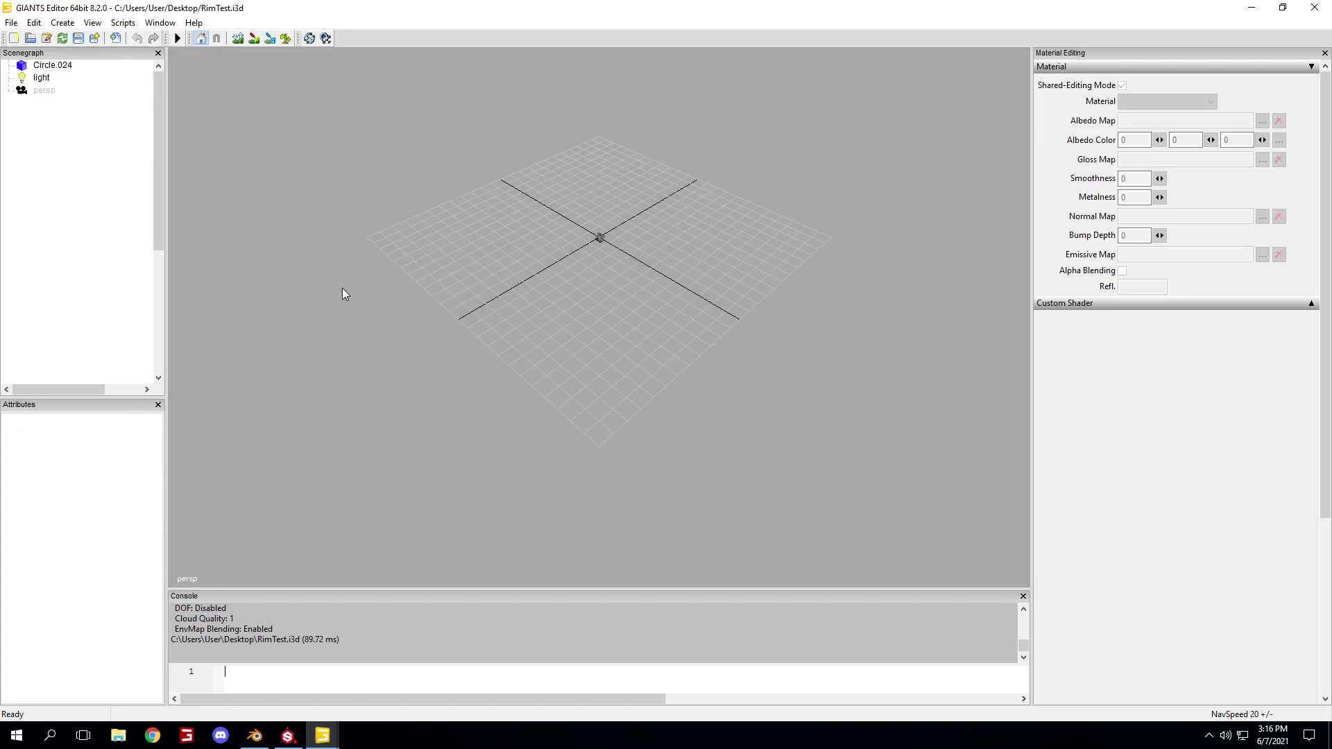
scroll(576, 280, up, 4)
alt+drag(576, 280, 609, 232)
scroll(614, 238, up, 4)
- Switch back to the Rim_Test.i3d window and save its scene to the Desktop as Rim_Test1 in Binary i3D format
click(323, 736)
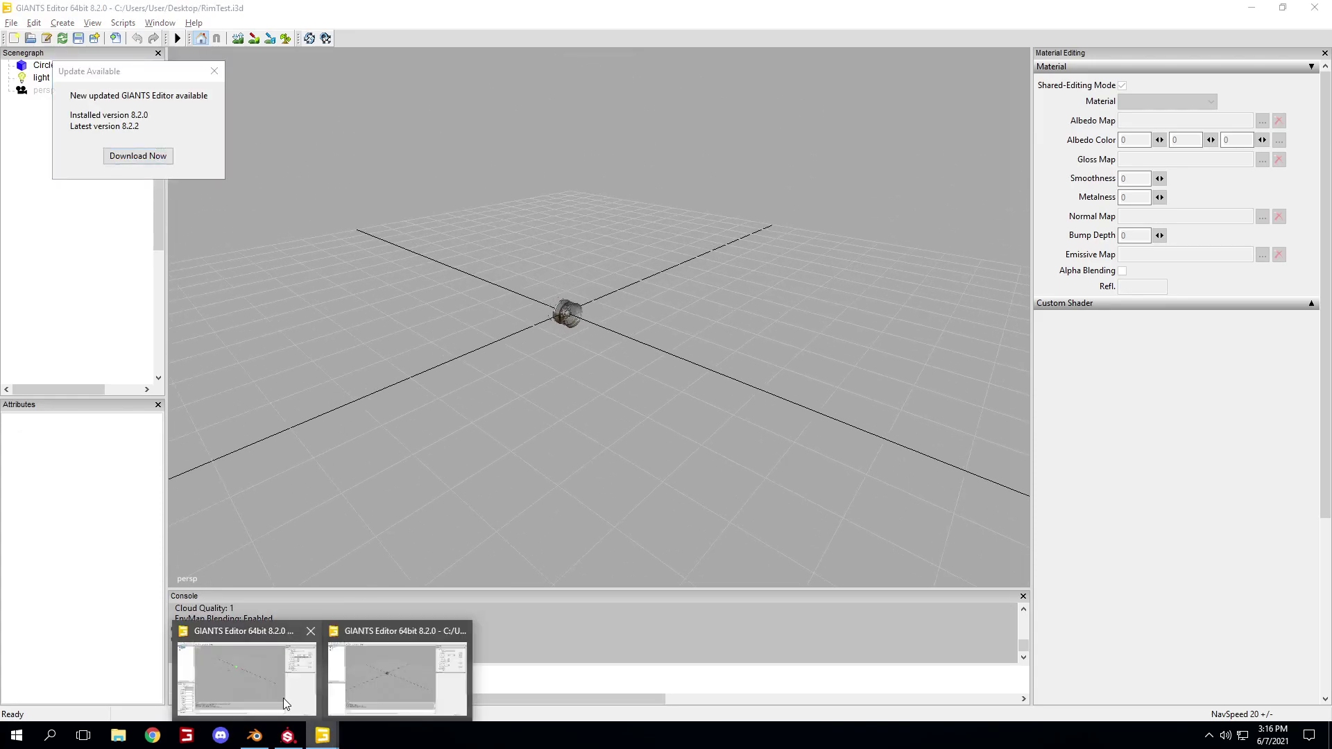
click(283, 698)
click(11, 23)
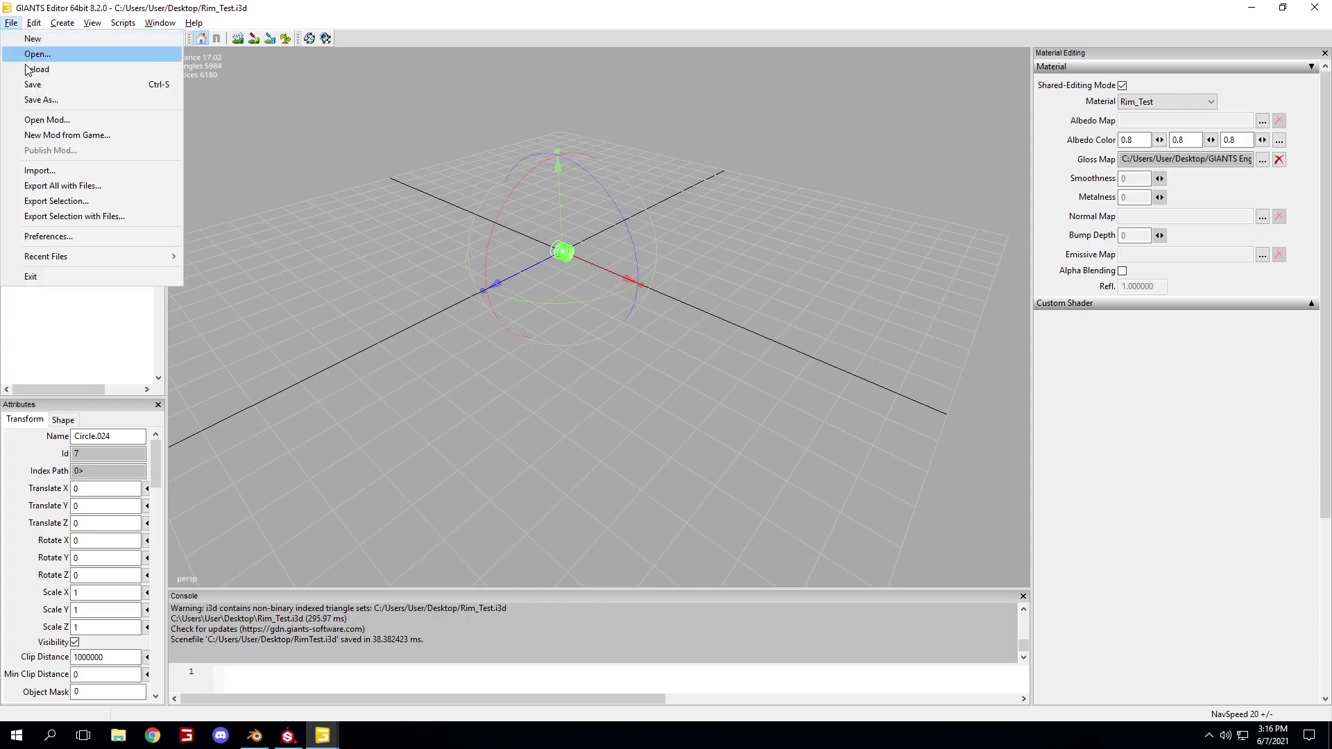
click(37, 98)
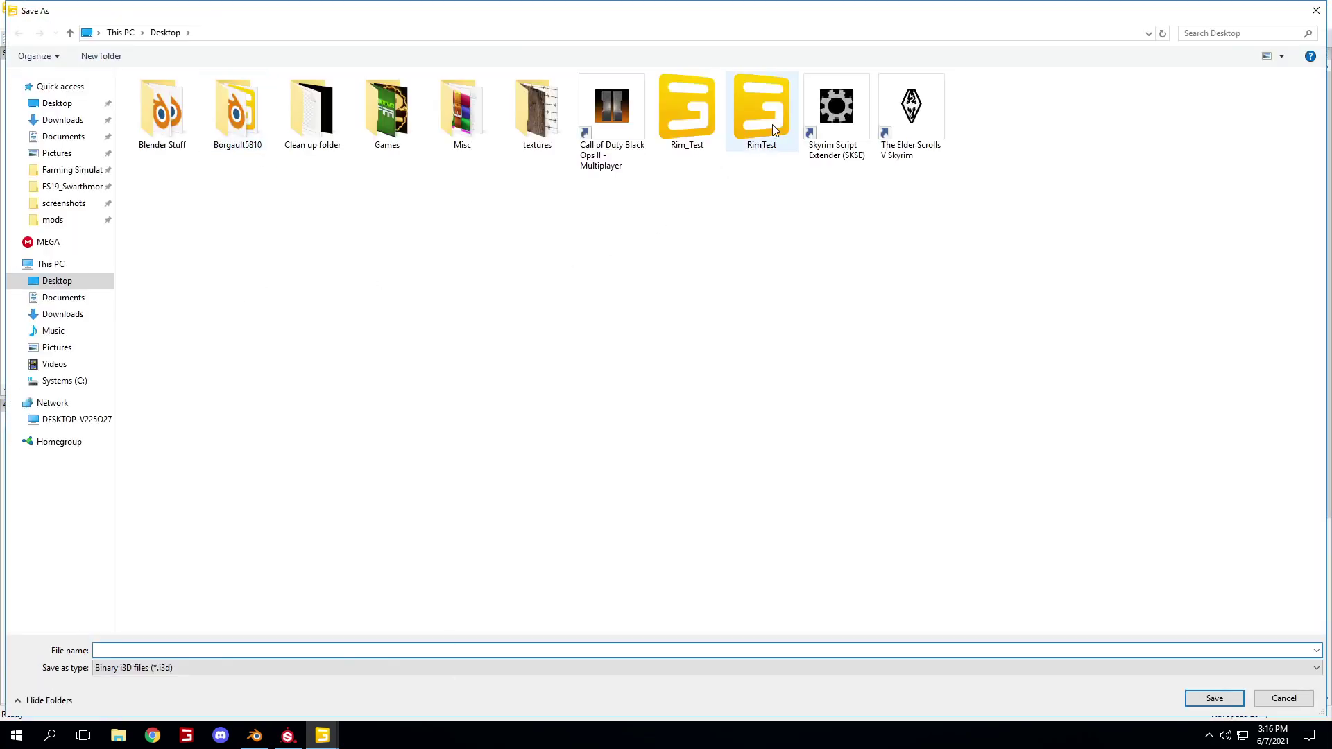
click(694, 130)
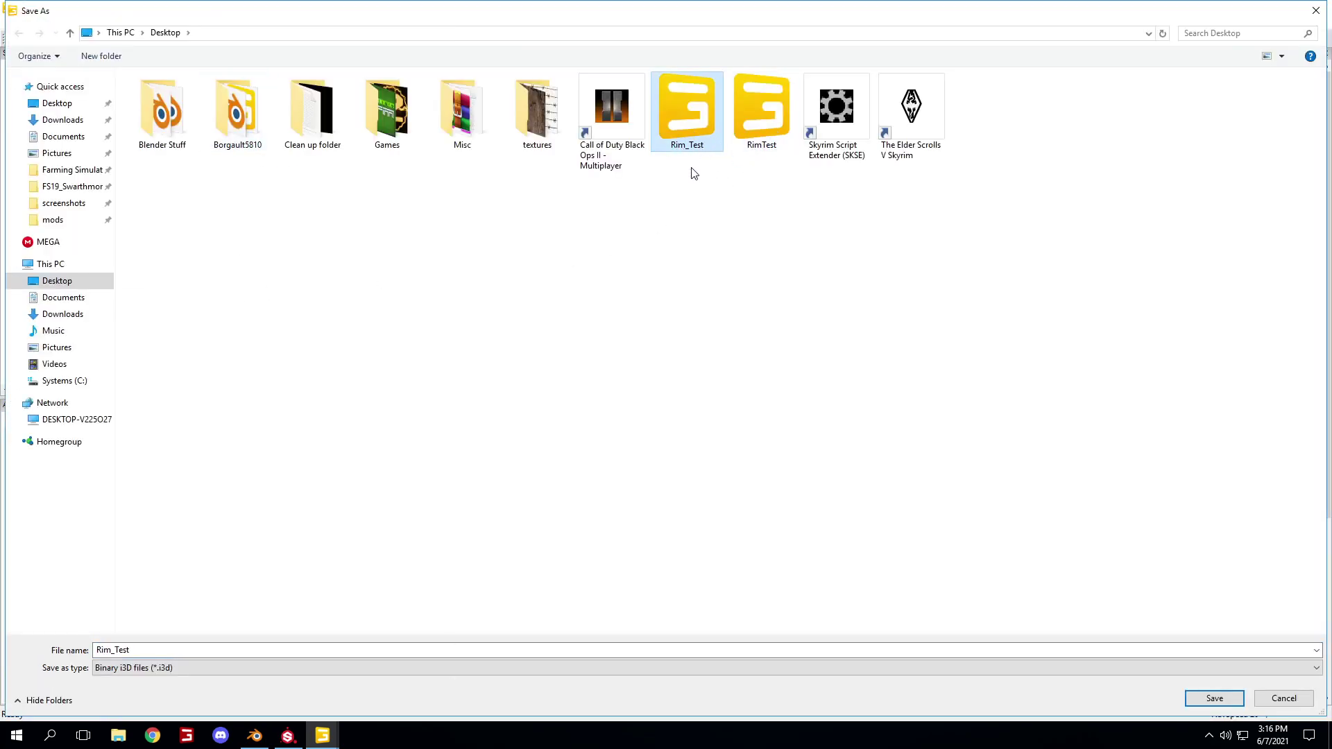
click(176, 651)
text(Rim)
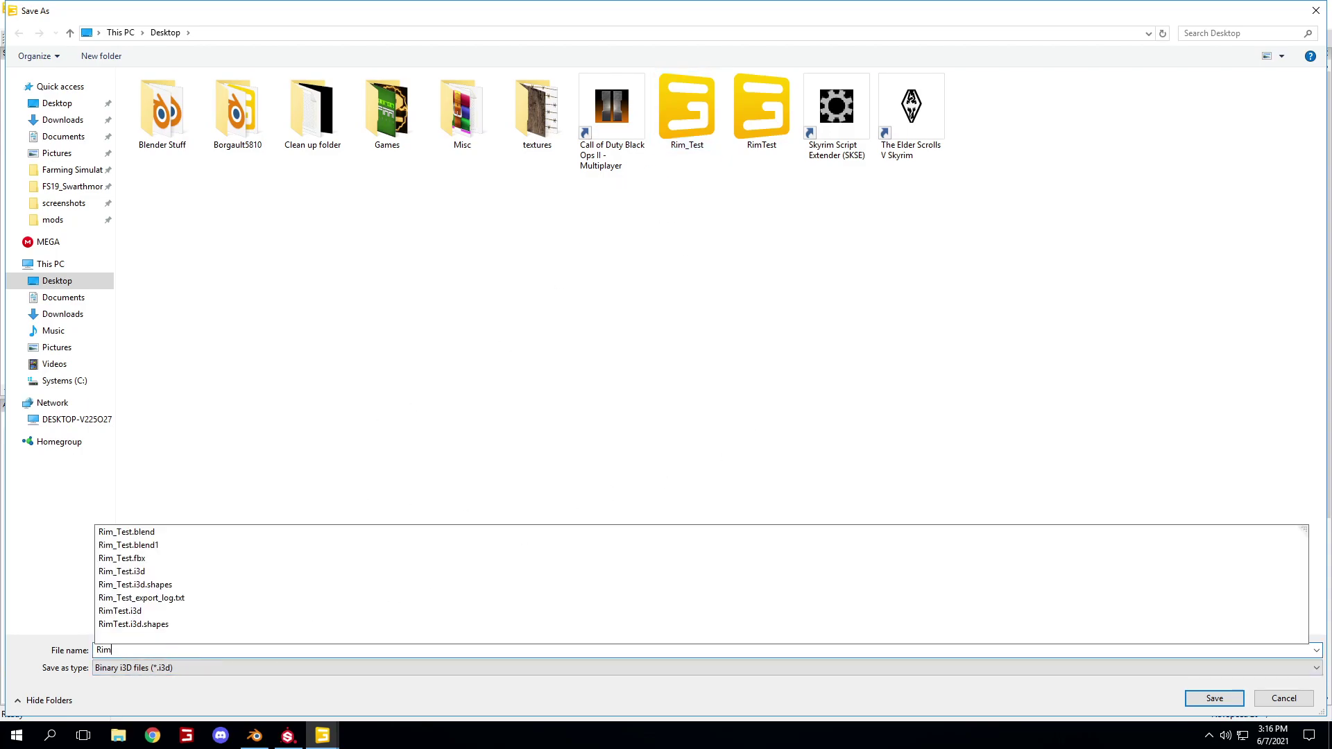
text(Test1)
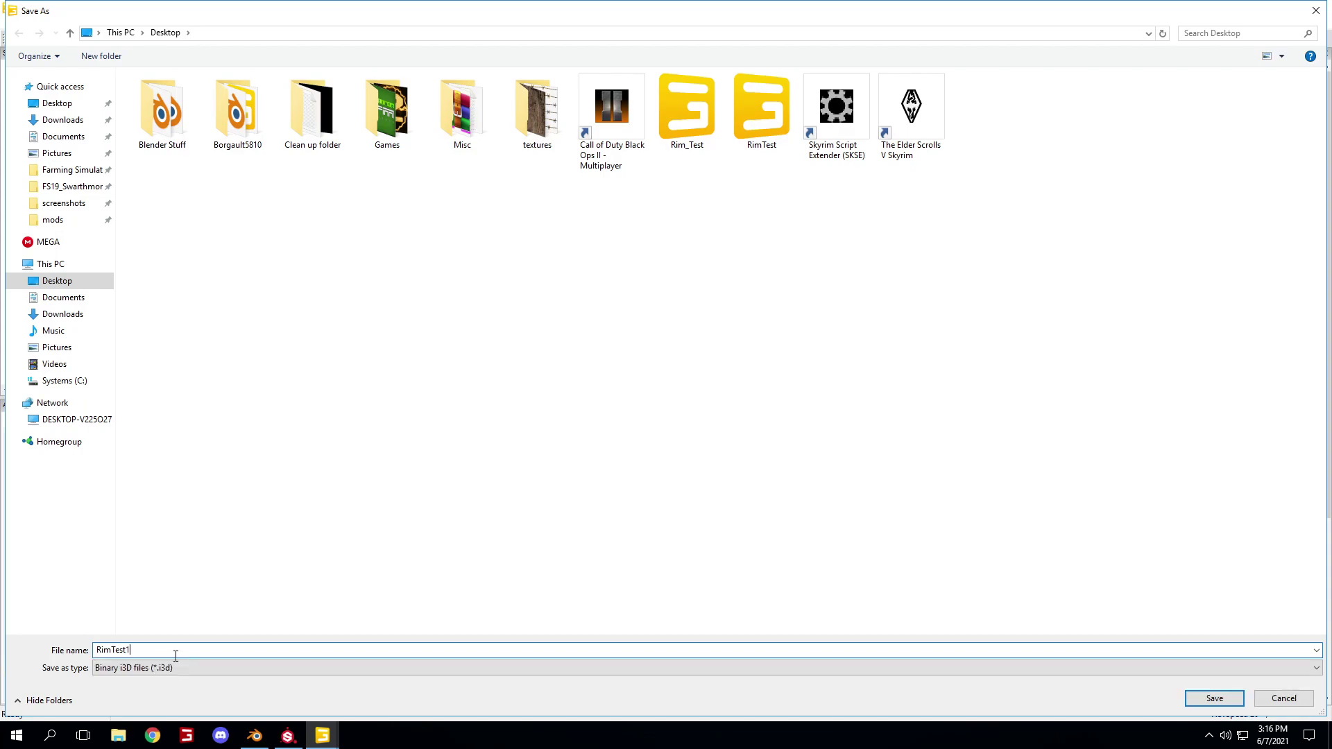
click(112, 651)
text(_)
click(1195, 699)
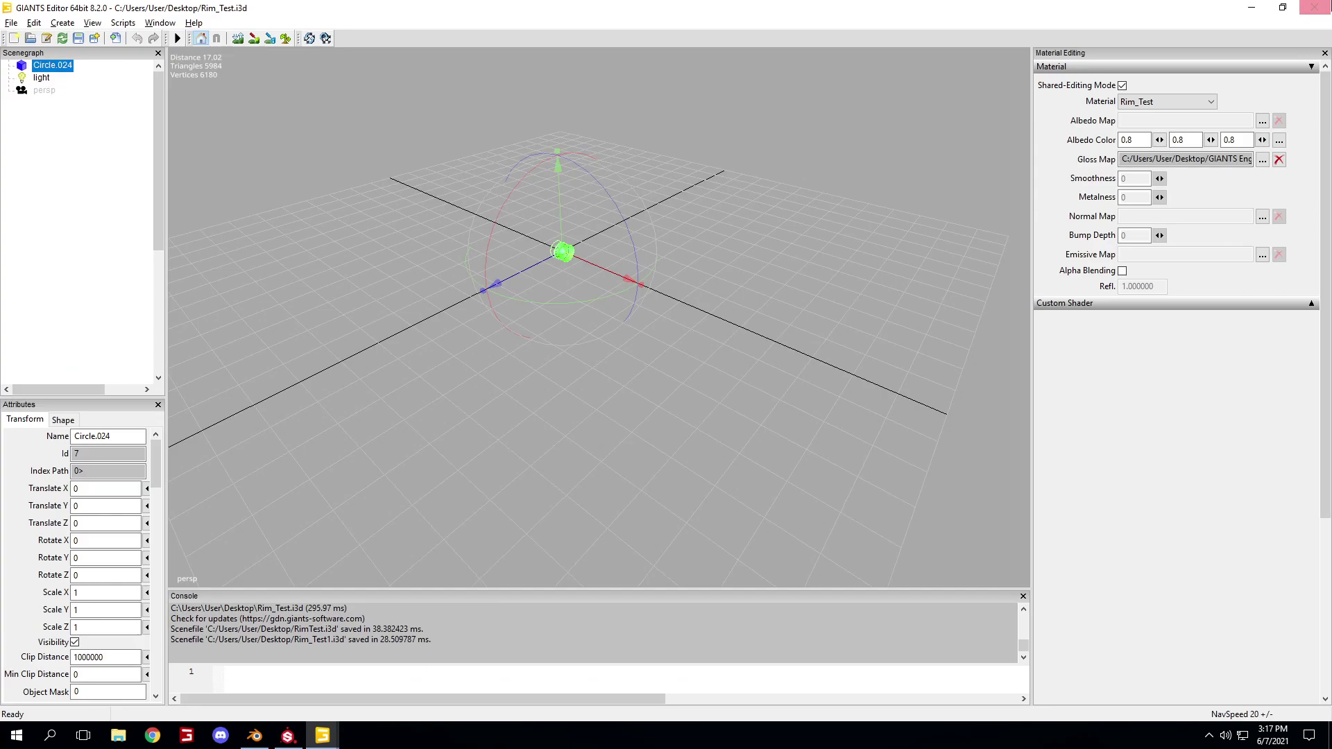
- Close both GIANTS Editor windows without saving changes, dismissing the update notice
click(1315, 8)
click(696, 362)
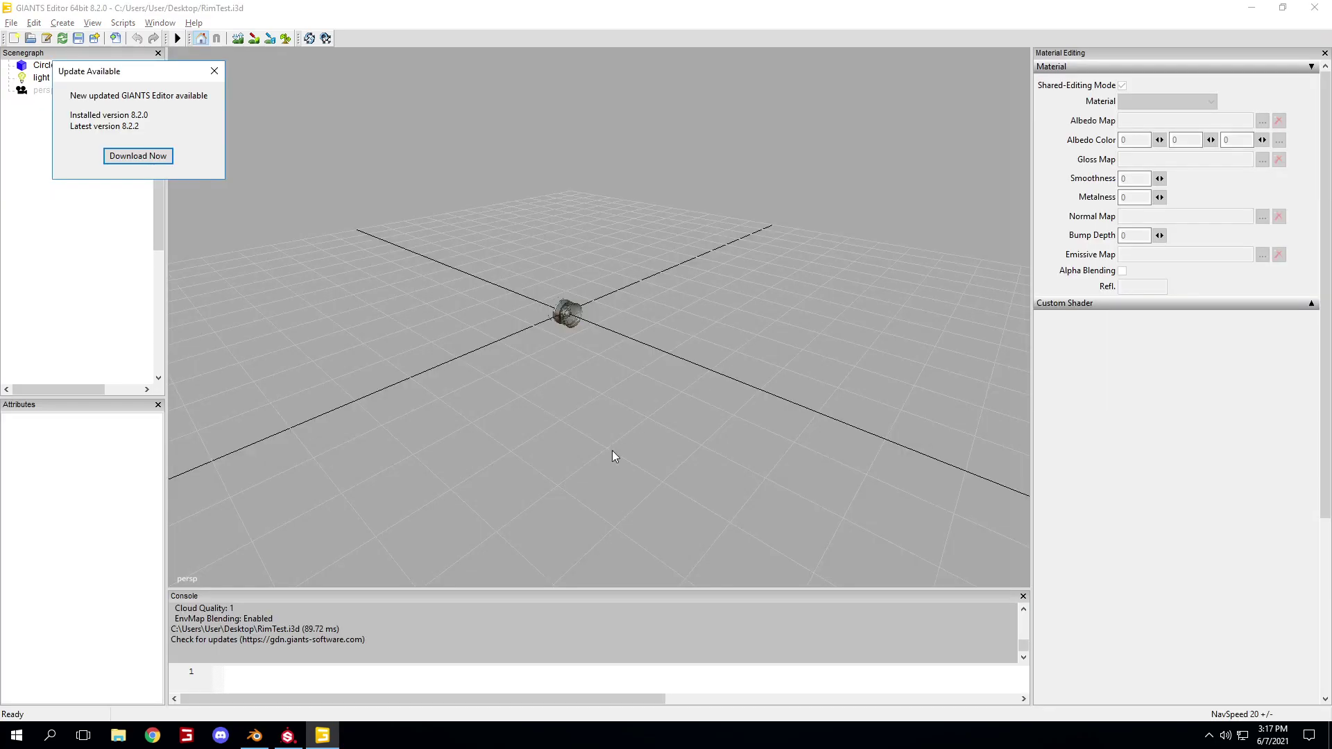
click(228, 67)
click(1315, 8)
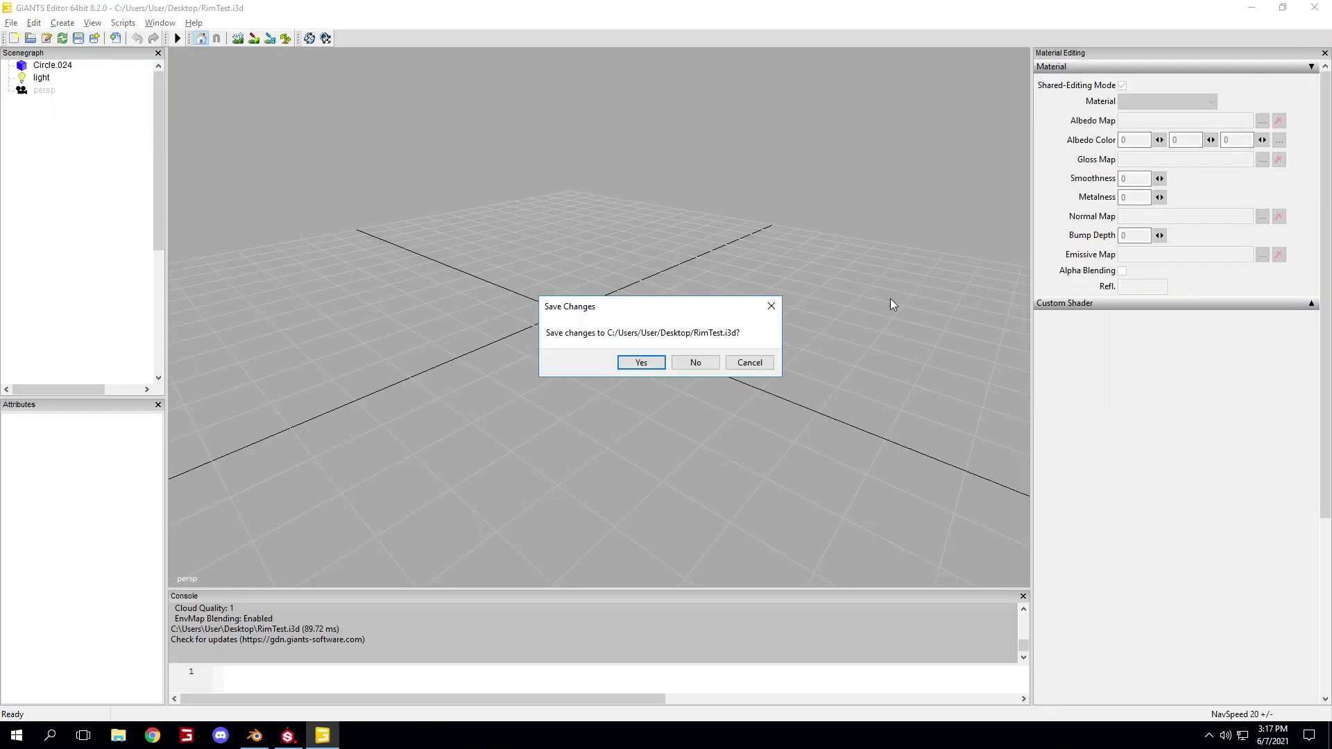
click(694, 362)
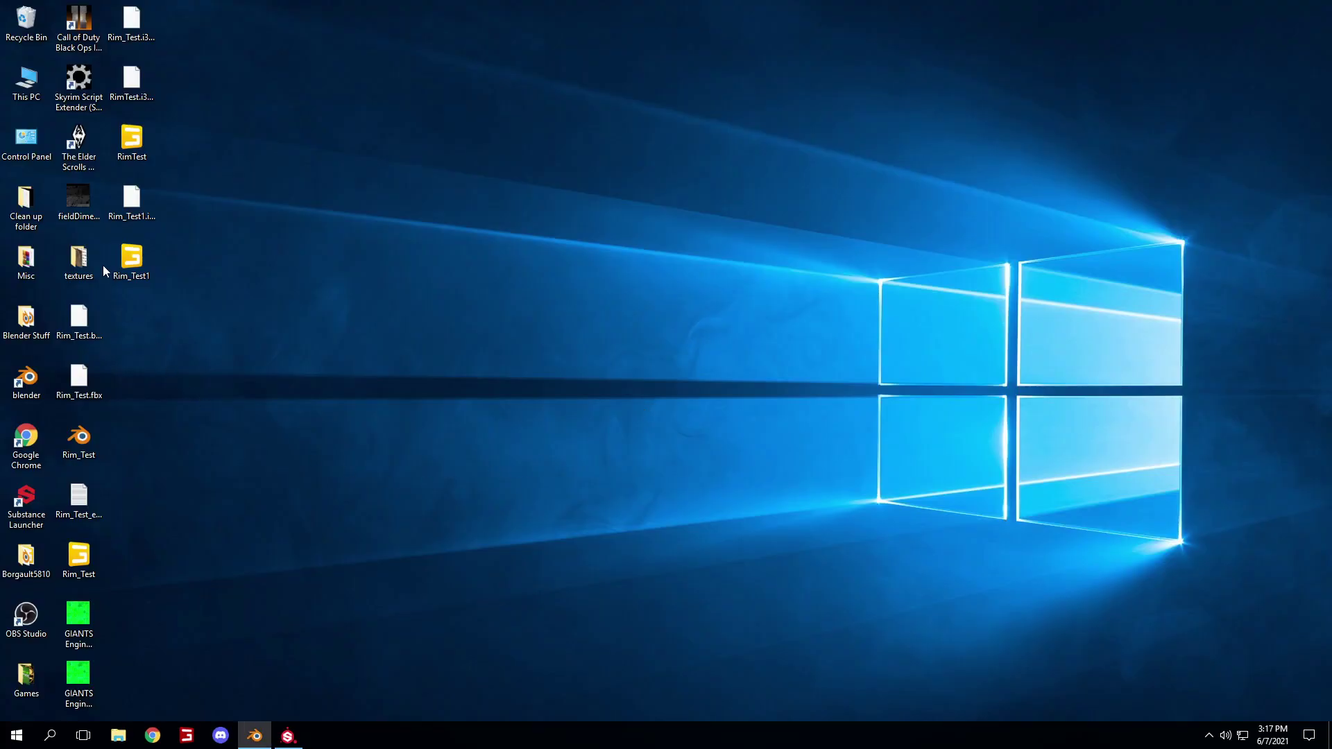
- Open Rim_Test1.i3d from the desktop in GIANTS Editor, dismiss the update notice and review the console log
double_click(131, 260)
double_click(603, 333)
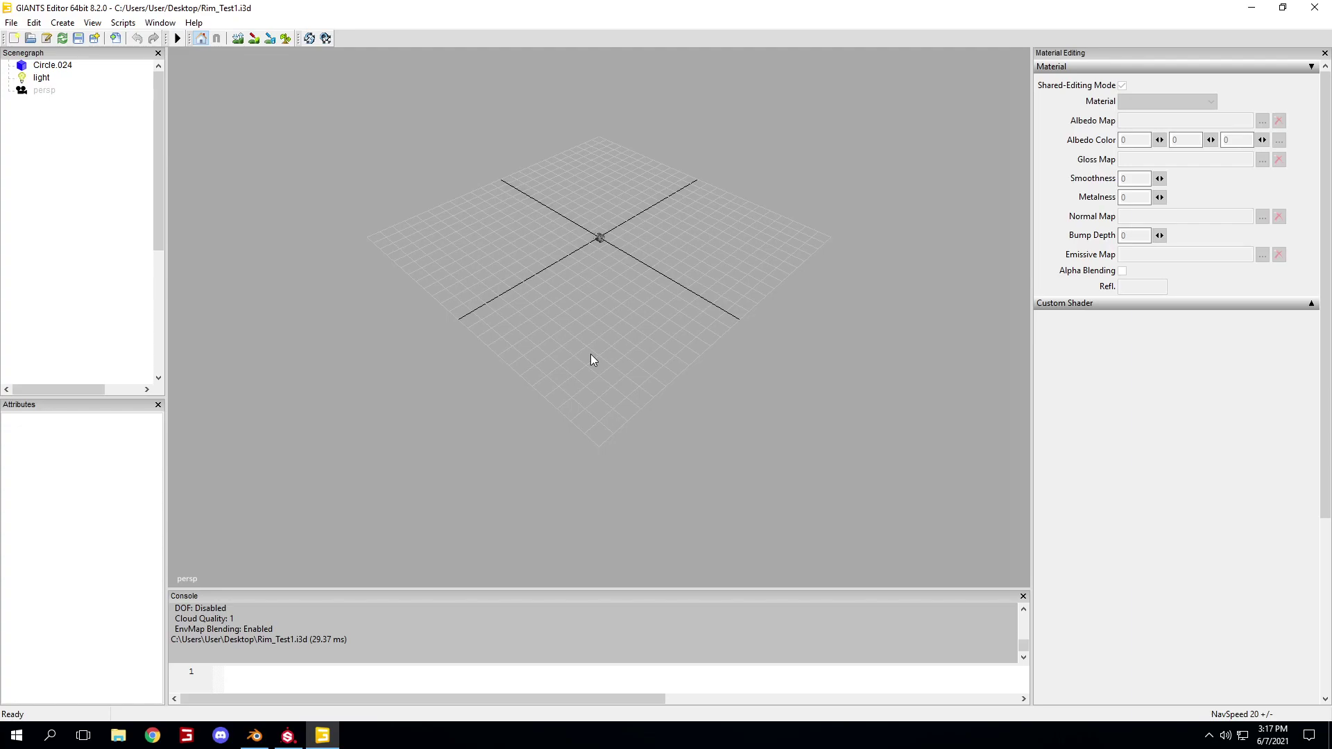
click(292, 691)
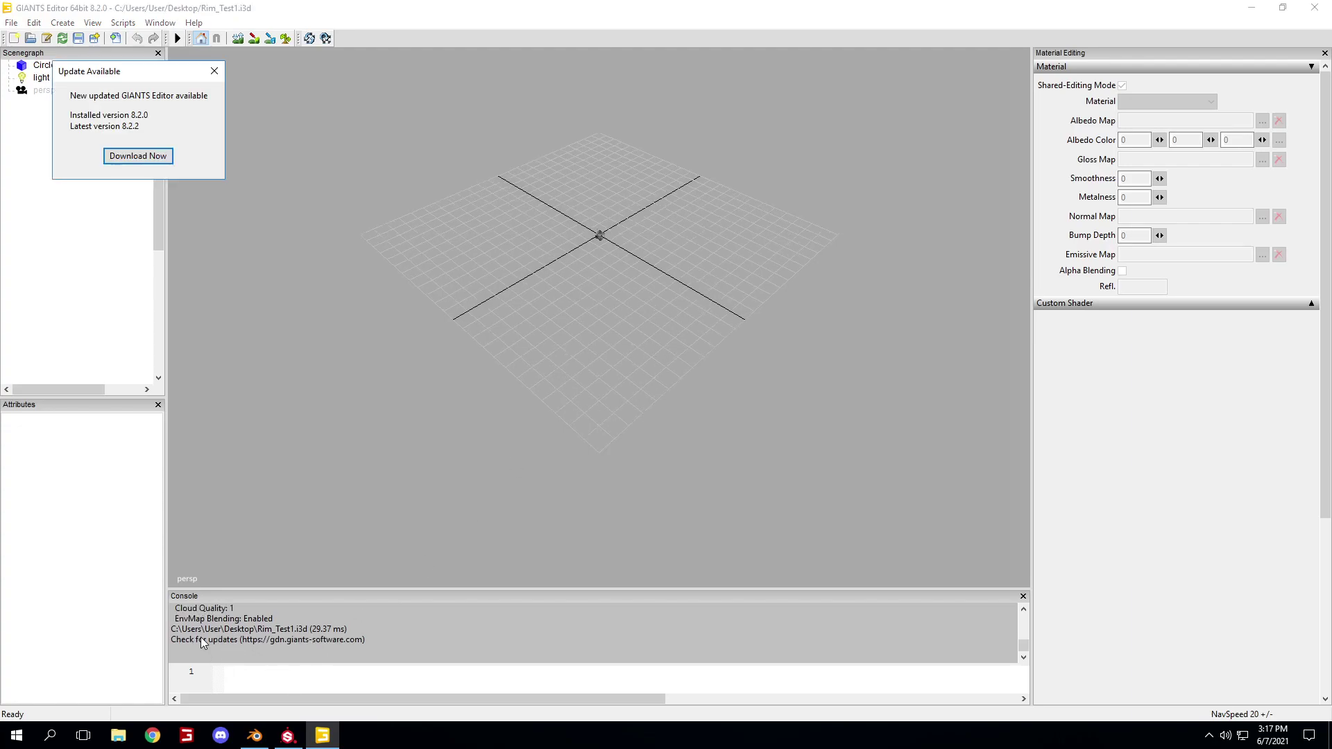
key(Escape)
scroll(301, 649, up, 8)
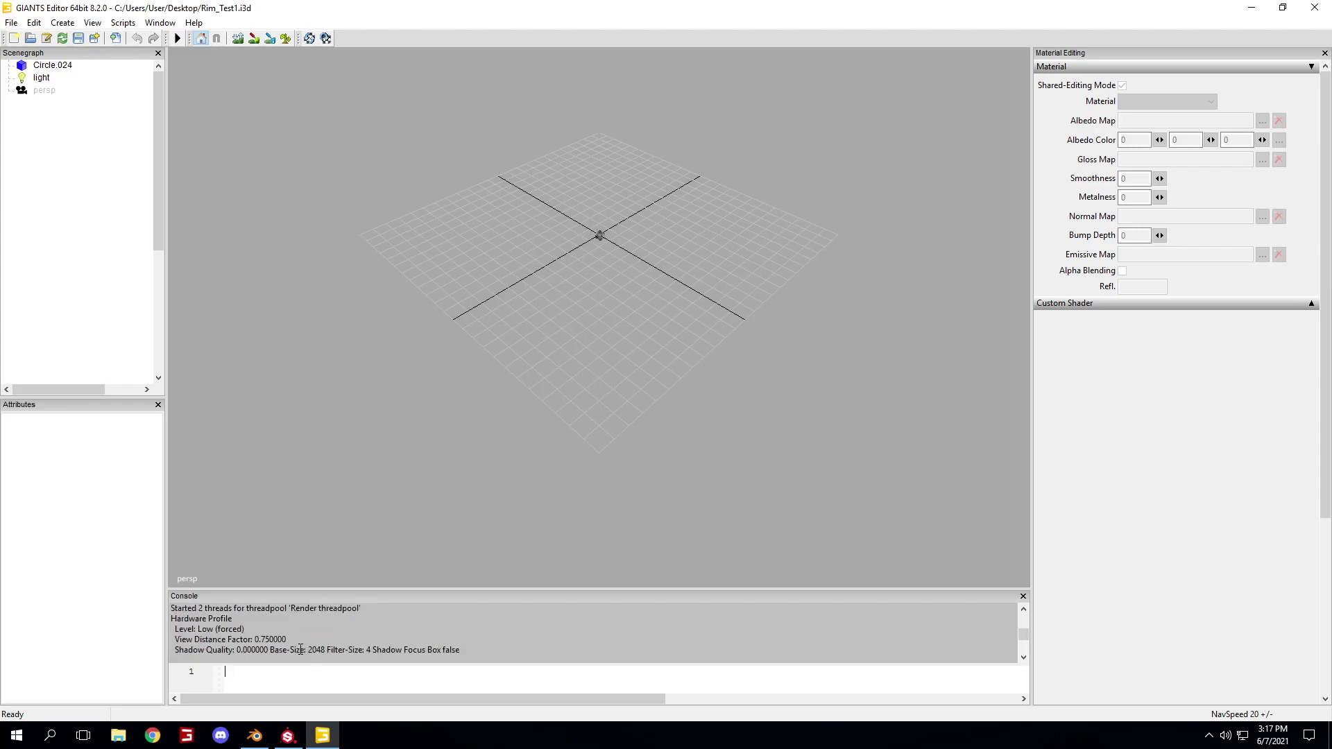
scroll(300, 650, up, 6)
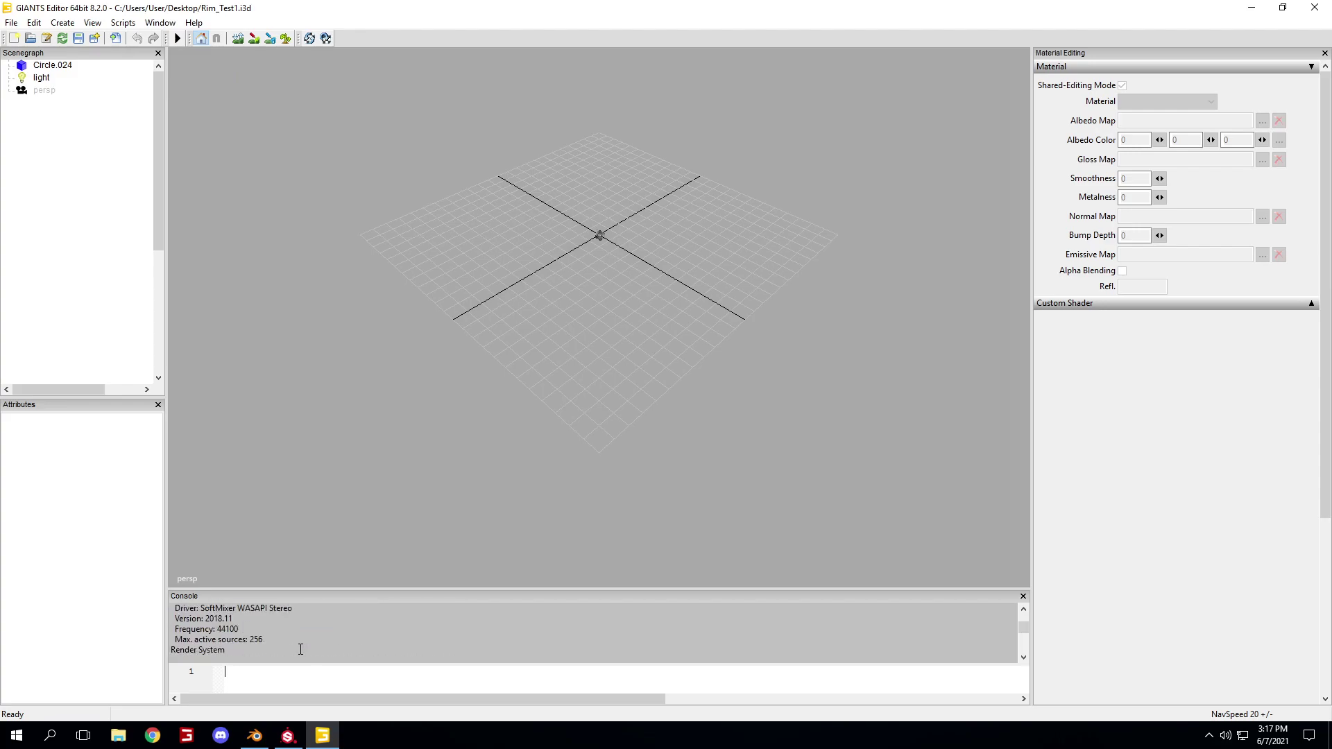
scroll(300, 649, down, 12)
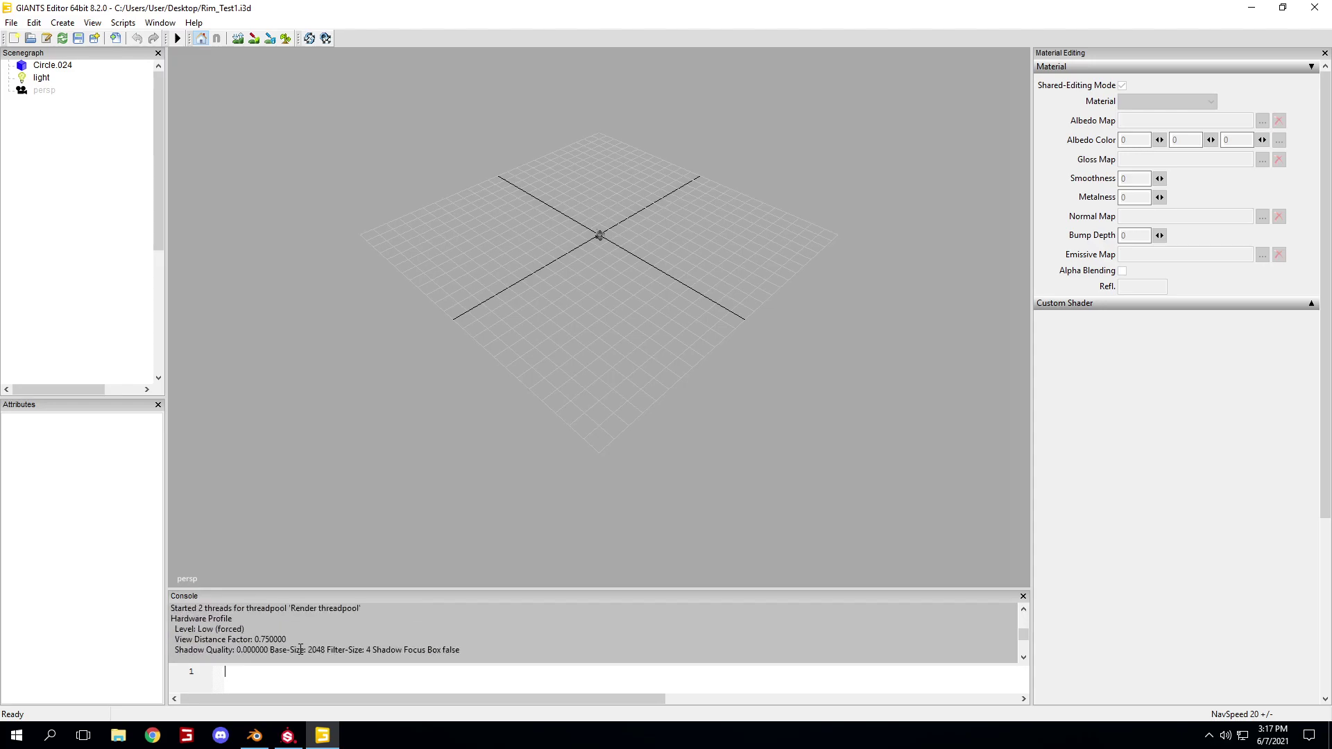
- Examine the dirt and rust on the front and back faces of the Rim_Test1 rim up close
alt+drag(606, 358, 645, 321)
alt+right_drag(646, 321, 831, 305)
alt+drag(831, 305, 751, 254)
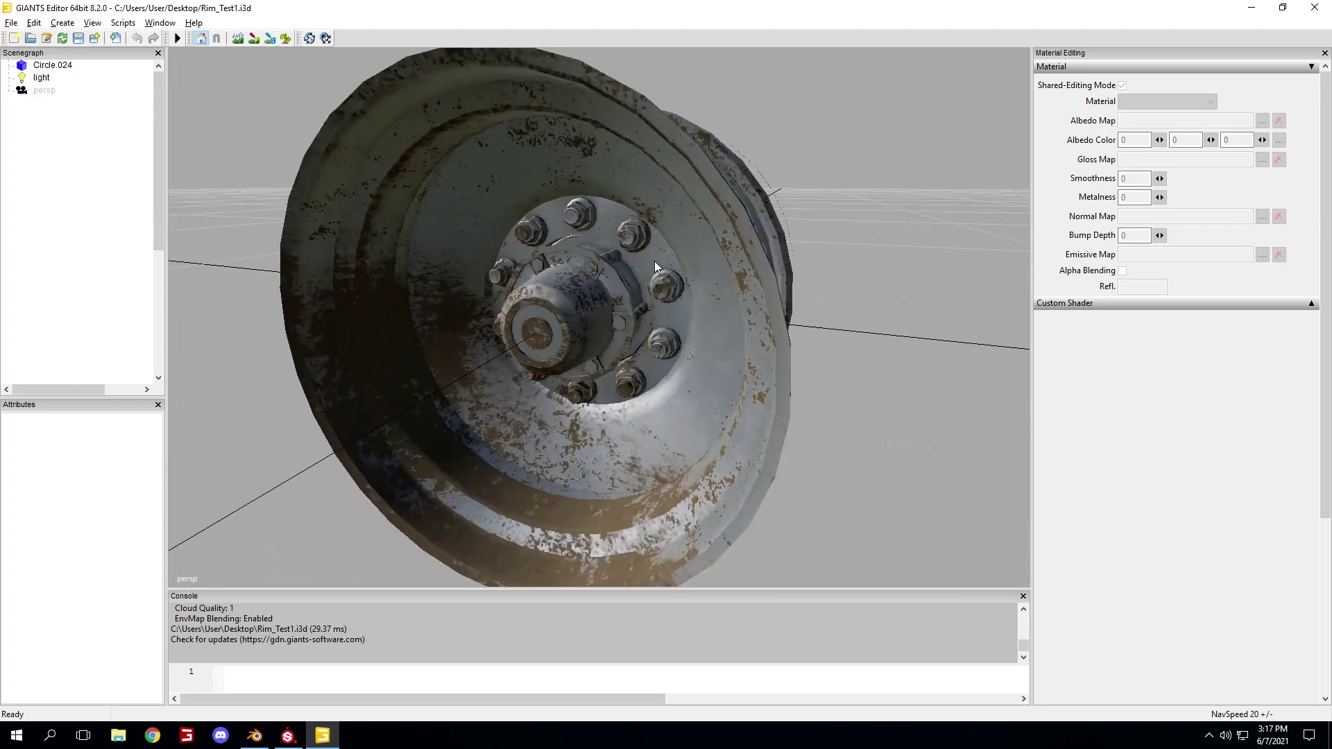
scroll(751, 254, up, 5)
scroll(748, 256, down, 9)
scroll(712, 431, up, 5)
alt+drag(712, 432, 543, 438)
scroll(789, 397, down, 6)
scroll(775, 398, up, 6)
scroll(590, 423, down, 8)
scroll(616, 401, up, 5)
scroll(655, 385, up, 3)
scroll(534, 433, down, 4)
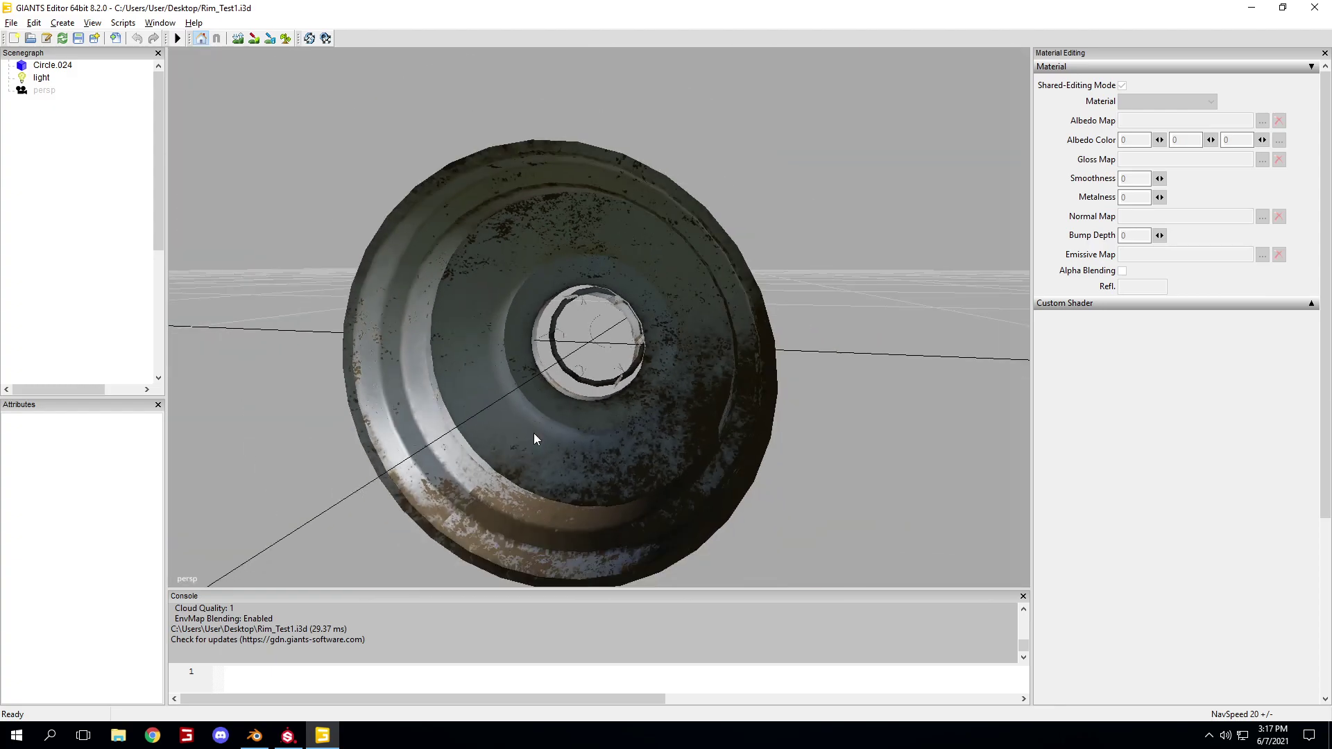
- Select and deselect the rim mesh several times to check its object entry and wireframe against the textured surface
click(567, 442)
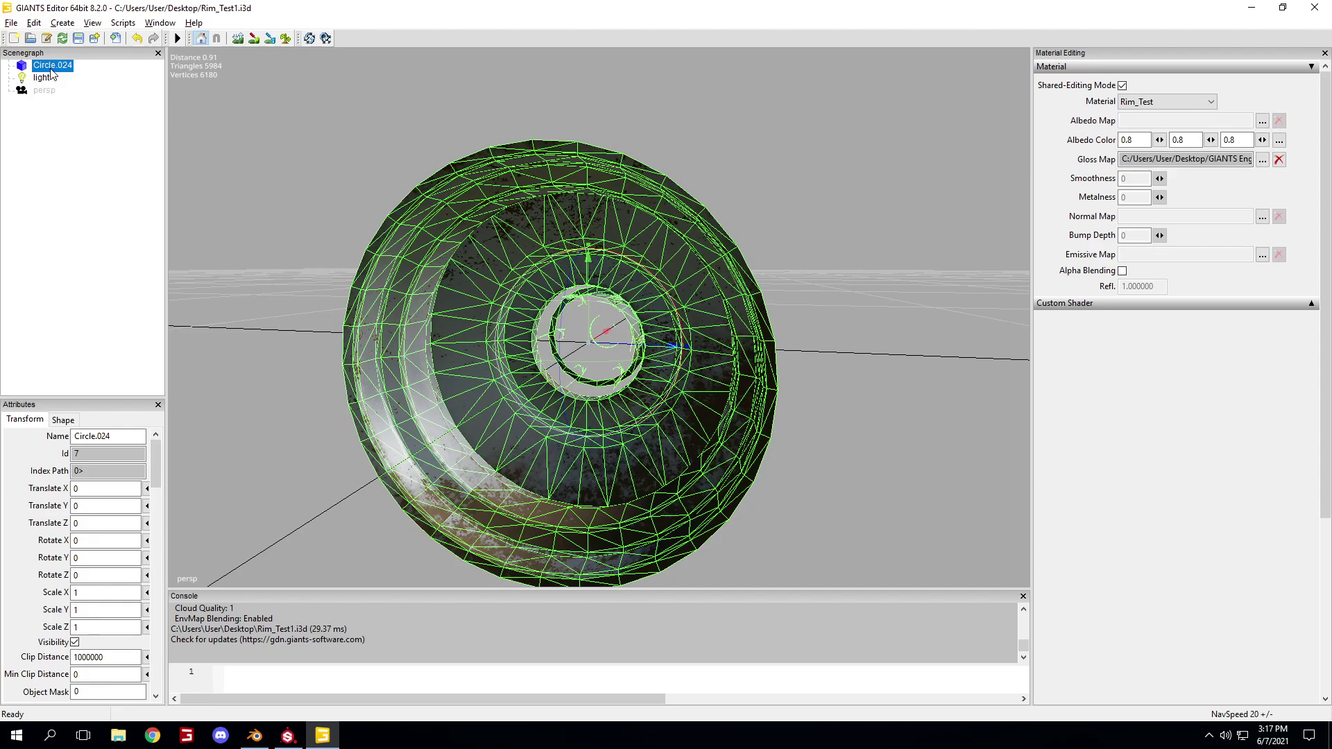
click(846, 315)
alt+drag(794, 325, 606, 361)
scroll(585, 364, down, 5)
scroll(663, 376, up, 10)
scroll(669, 369, down, 10)
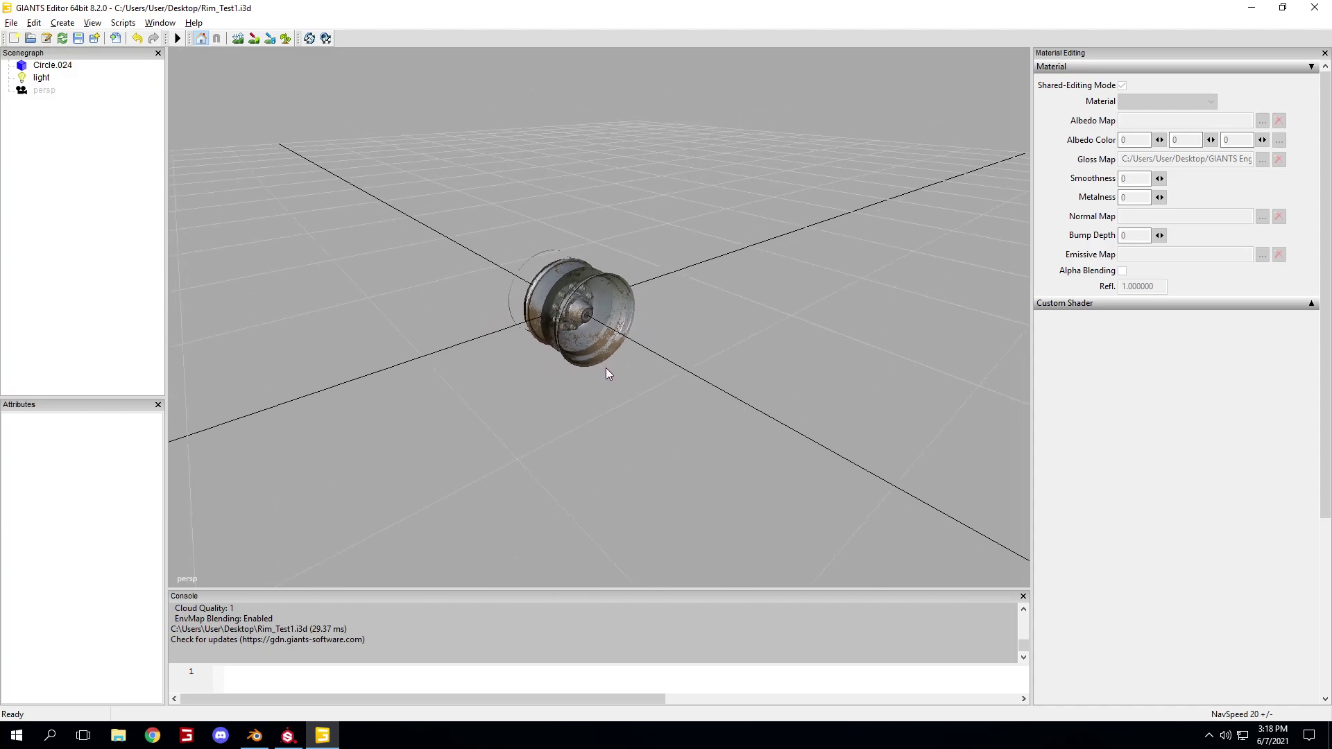
click(542, 311)
click(812, 434)
click(571, 331)
click(752, 335)
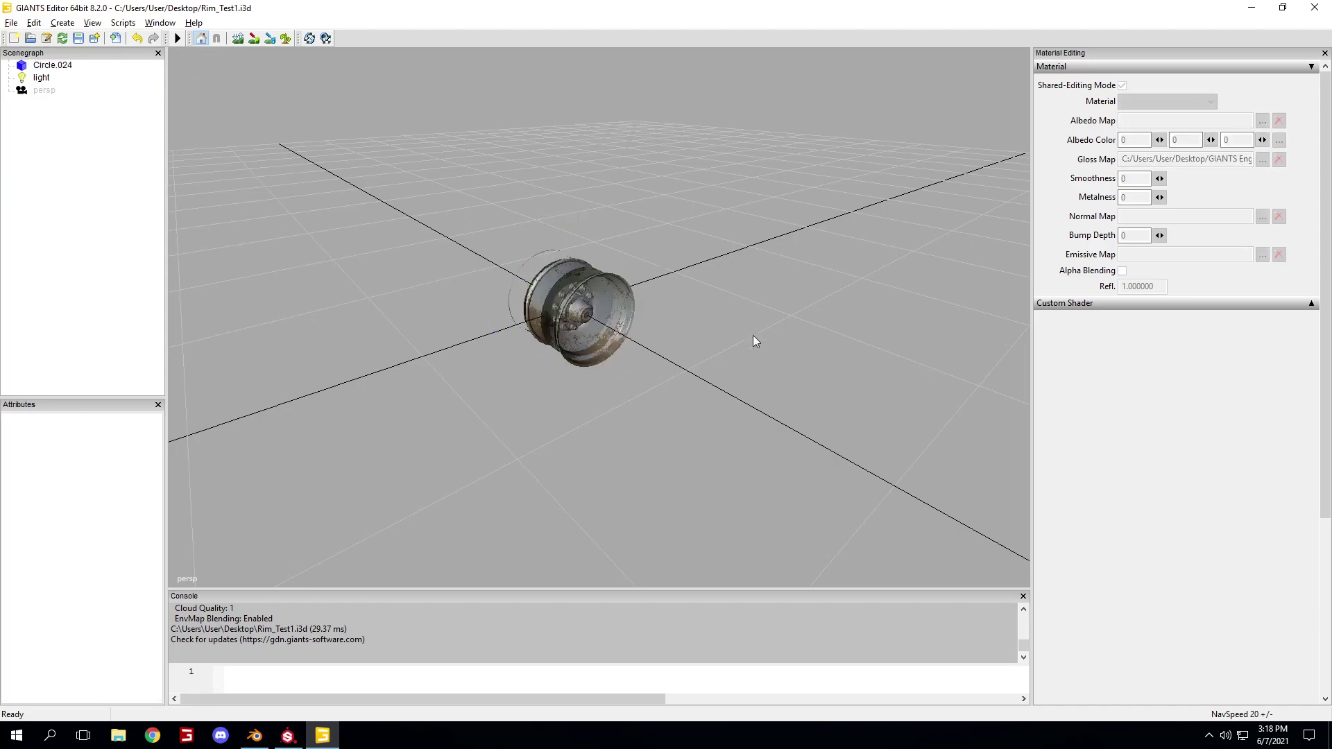
click(615, 322)
click(795, 322)
- Inspect the rim's hub, bolts and outer lip from several angles and distances with nothing selected
alt+middle_drag(758, 331, 672, 369)
alt+drag(672, 368, 559, 319)
scroll(487, 409, up, 8)
scroll(537, 317, down, 8)
scroll(548, 326, up, 2)
scroll(559, 319, up, 2)
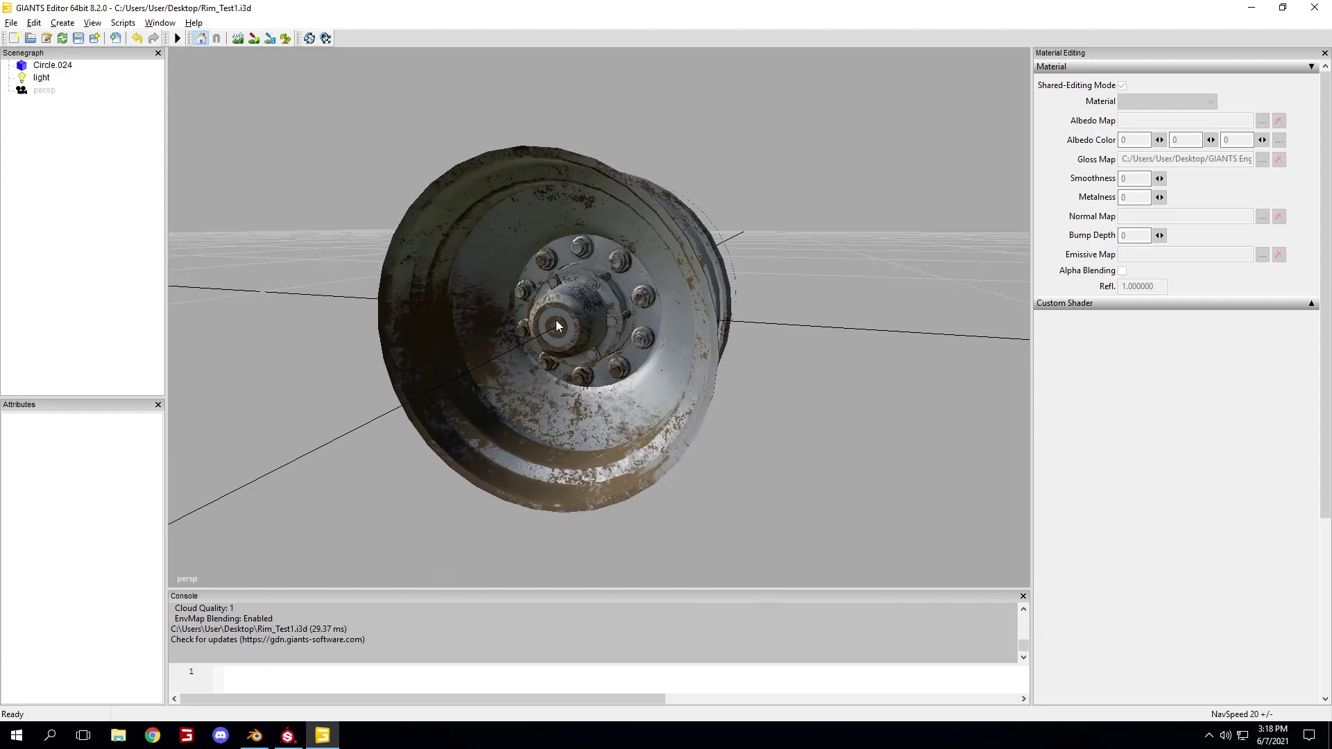
mouse_move(546, 319)
alt+mouse_down()
mouse_move(540, 328)
mouse_move(555, 323)
alt+mouse_up()
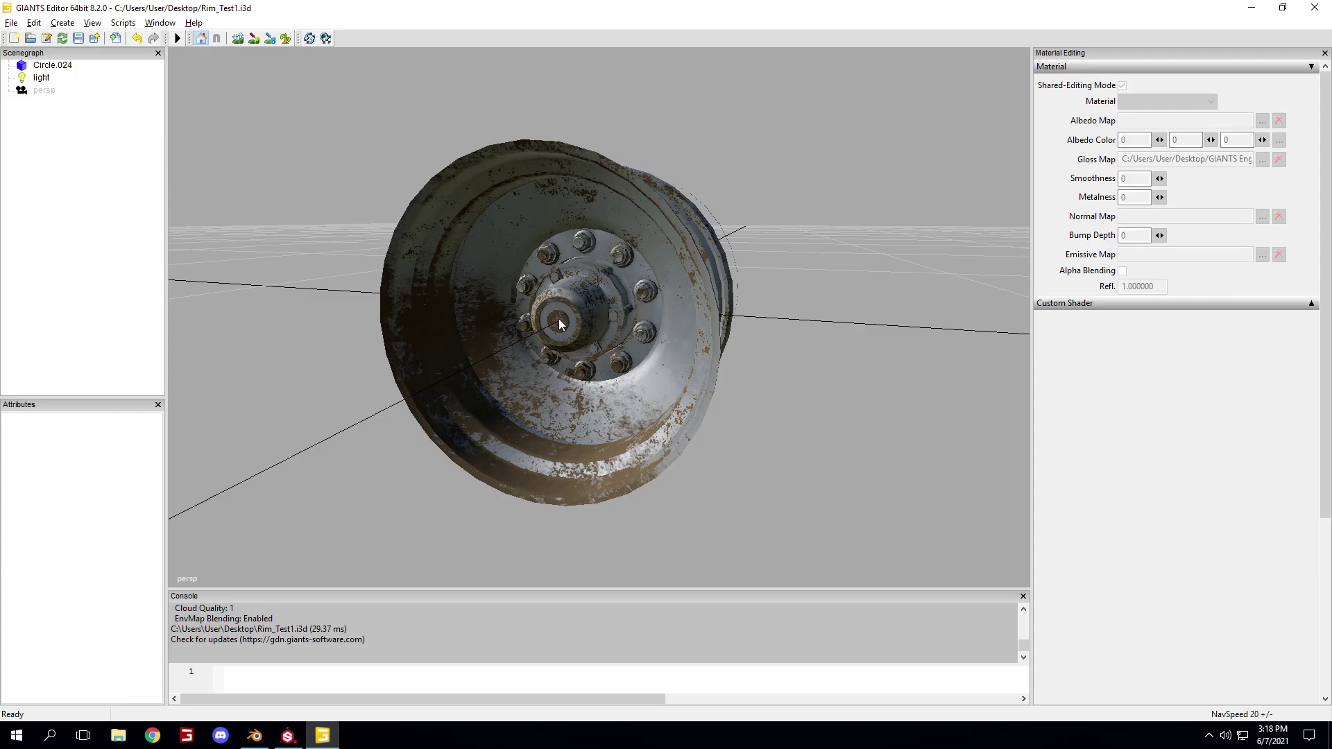
scroll(559, 318, up, 5)
alt+drag(556, 324, 798, 319)
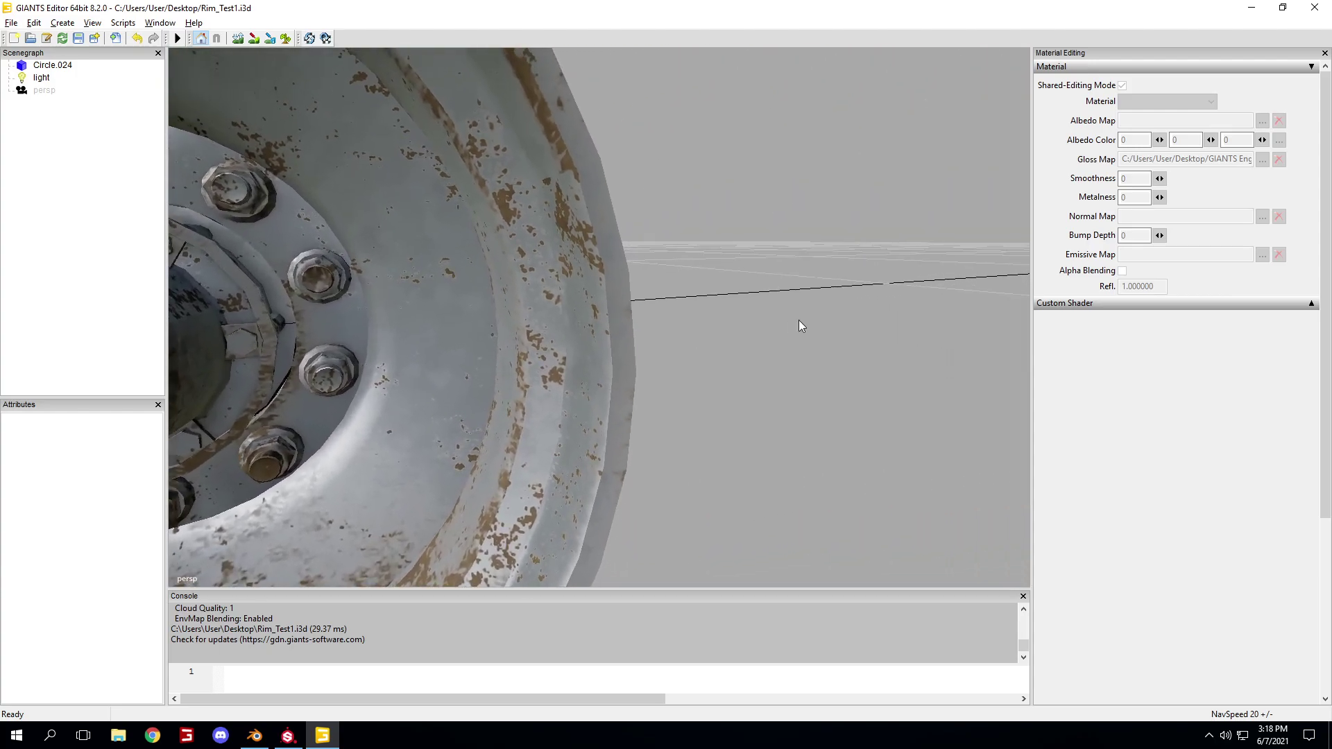
scroll(798, 319, down, 5)
scroll(780, 315, up, 5)
scroll(805, 322, down, 5)
scroll(796, 323, down, 3)
scroll(779, 318, up, 5)
alt+drag(781, 318, 848, 348)
scroll(842, 349, down, 5)
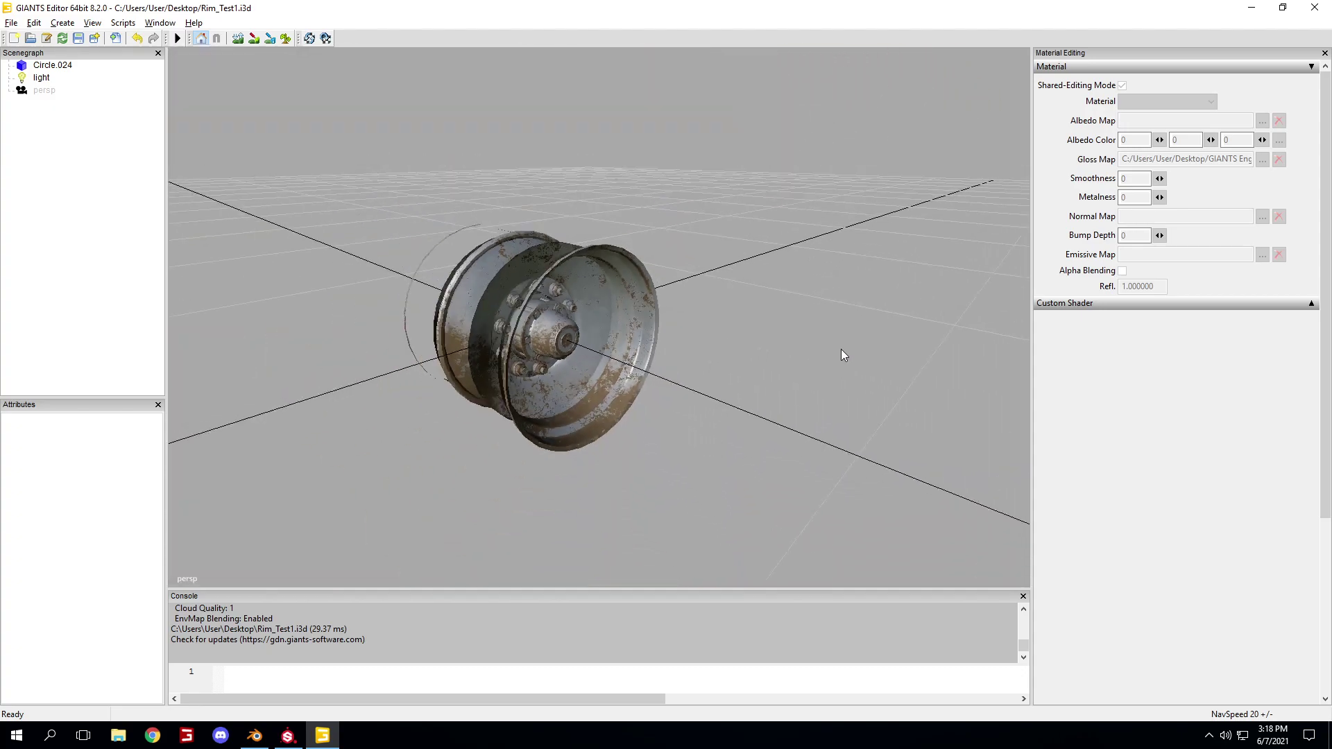
alt+middle_drag(829, 351, 826, 352)
alt+drag(826, 351, 767, 377)
scroll(756, 350, up, 5)
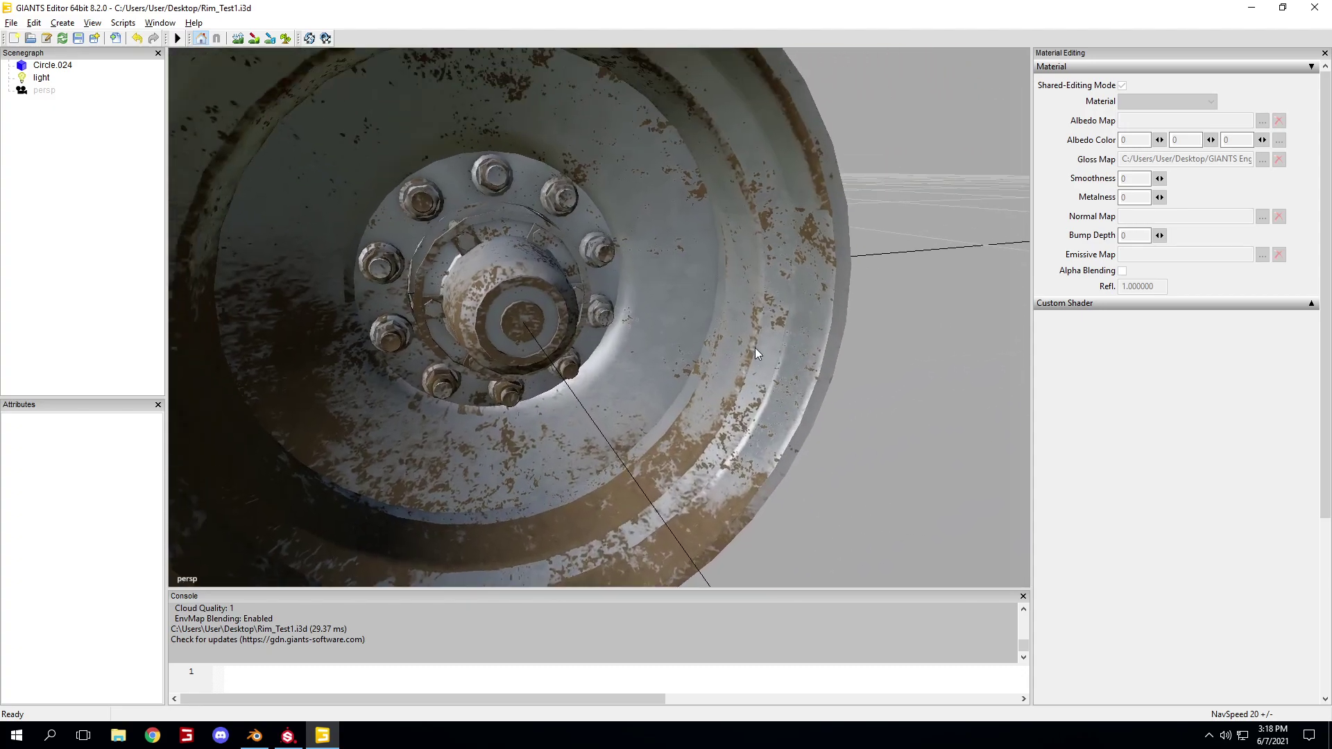